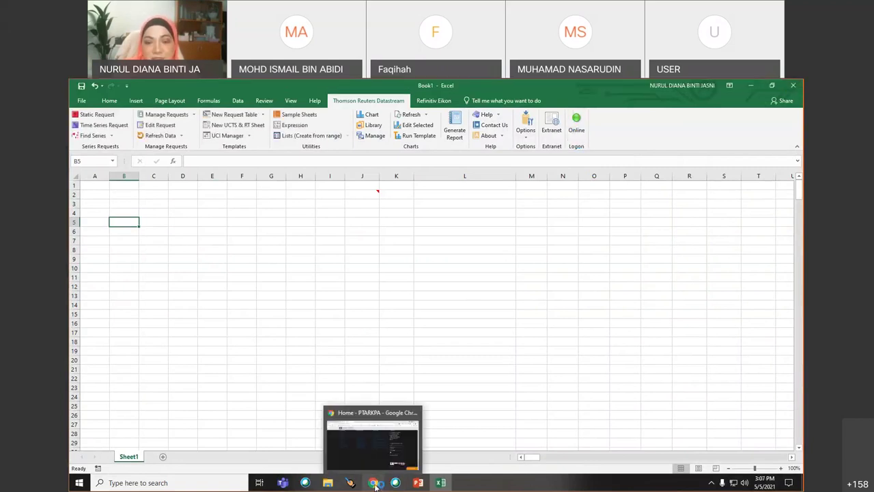
# - Open the Online Database listing from the PTARKPA library's Our Collection > Digital Collection
pyautogui.click(375, 483)
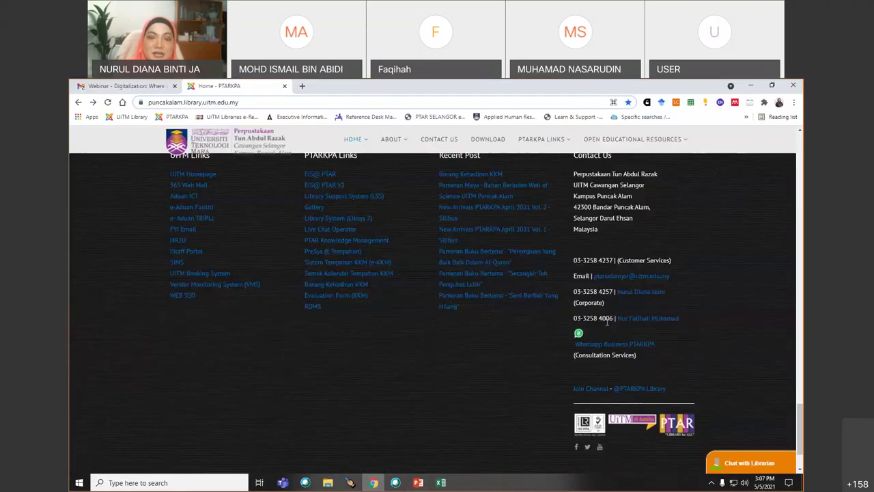
pyautogui.scroll(15, 509, 382)
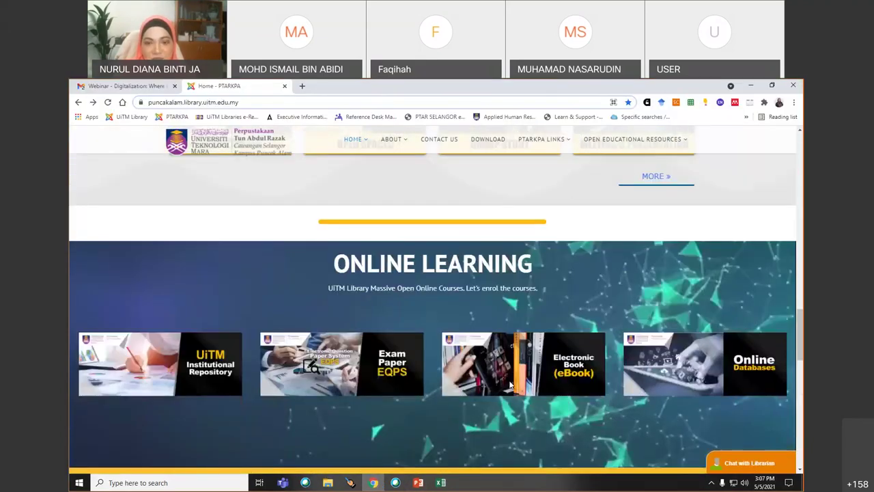
pyautogui.scroll(10, 509, 384)
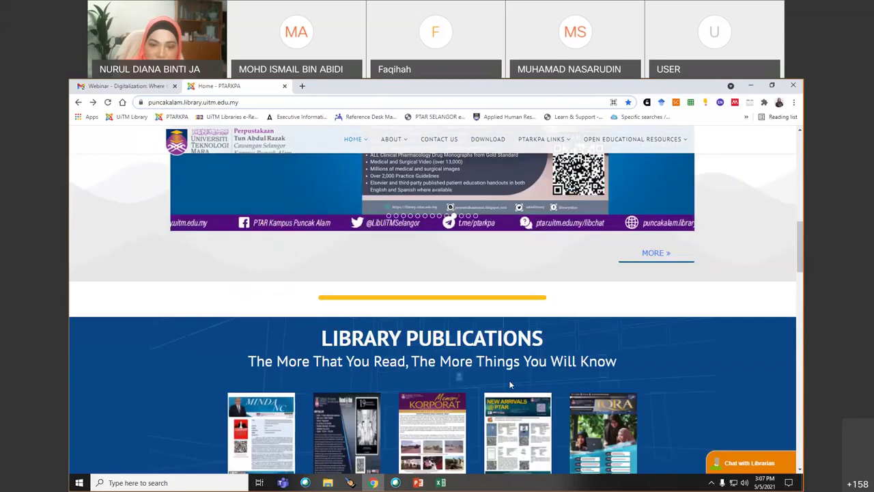
pyautogui.scroll(8, 509, 384)
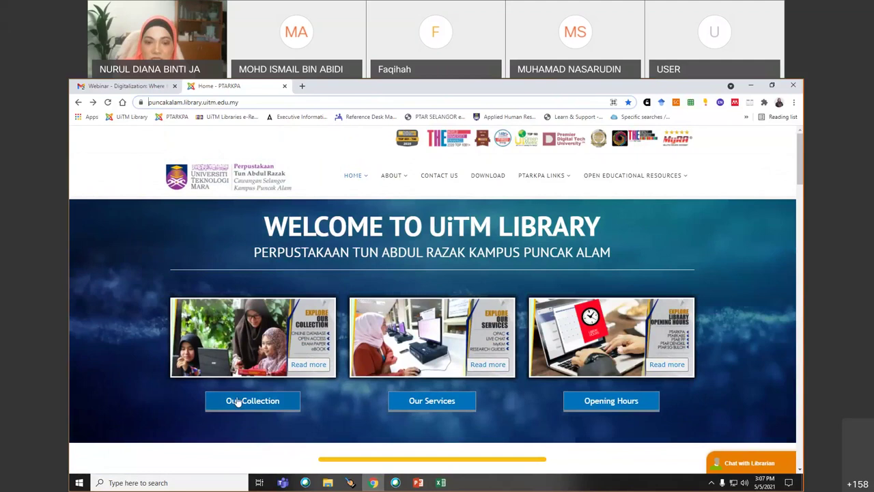
pyautogui.click(252, 403)
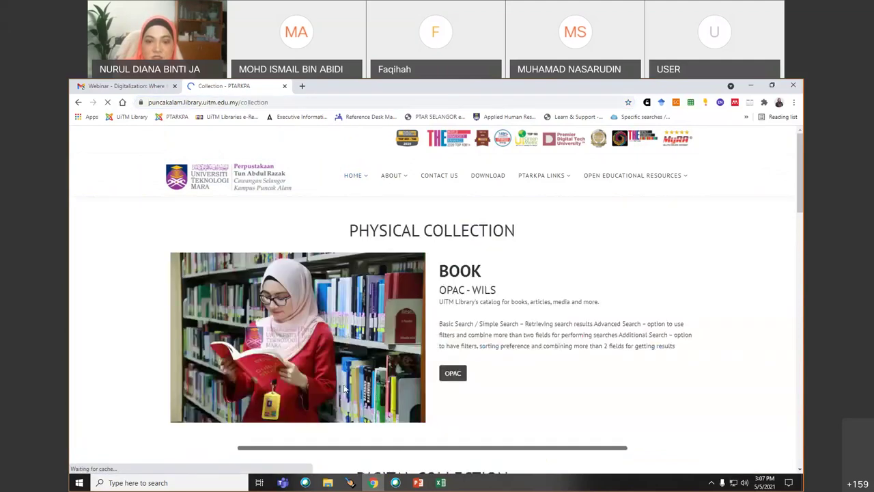
pyautogui.scroll(-2, 574, 384)
pyautogui.scroll(-1, 574, 384)
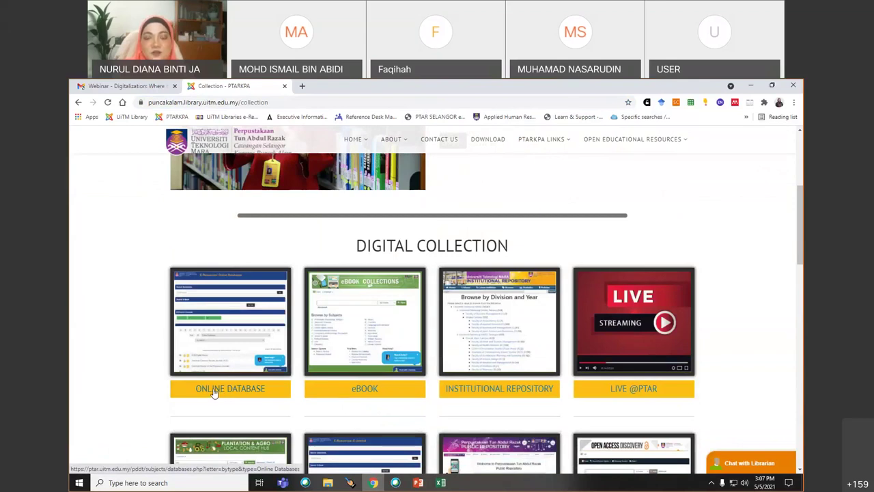
pyautogui.click(214, 391)
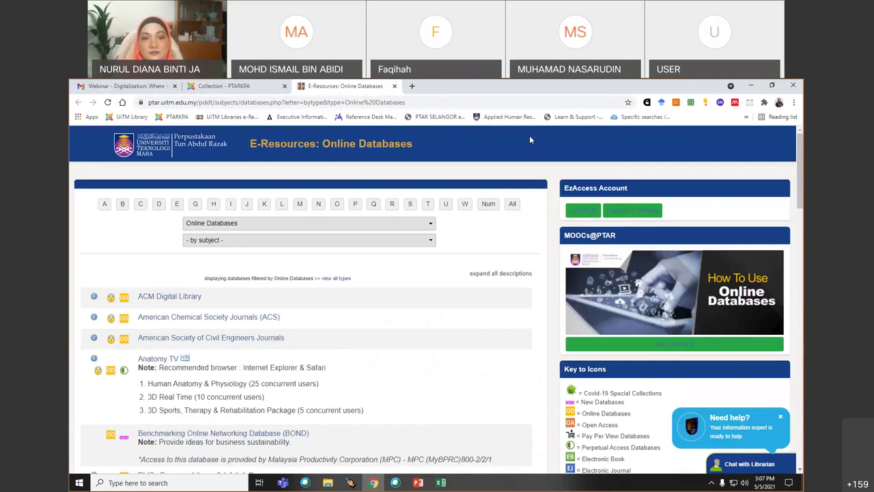
# - Filter the E-Resources database list to Financial Tools, leaving Datastream Professional and Eikon
pyautogui.click(432, 225)
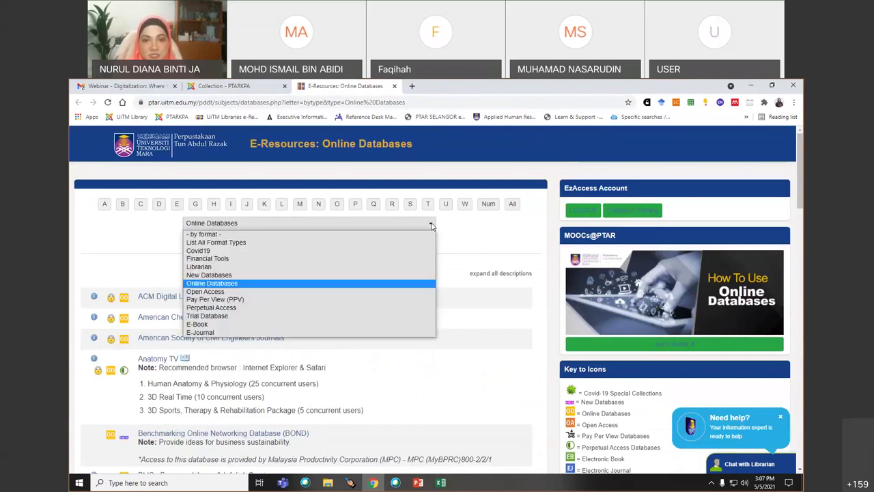
pyautogui.click(220, 259)
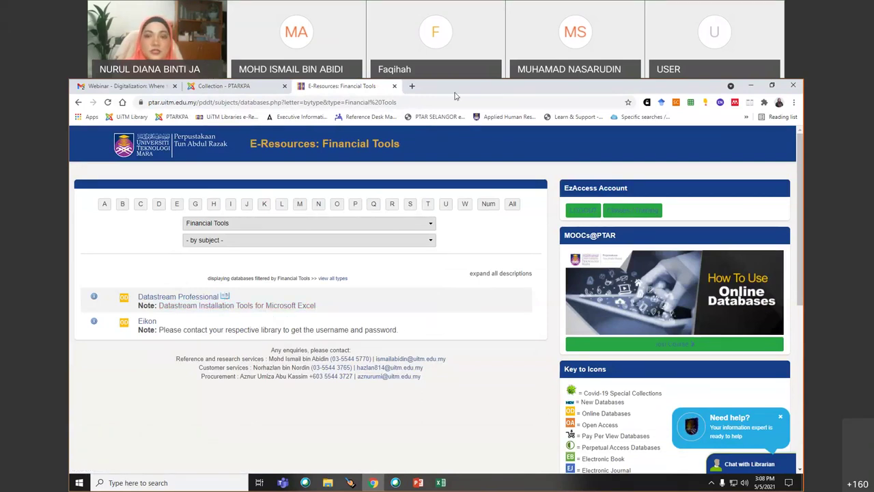
pyautogui.click(297, 106)
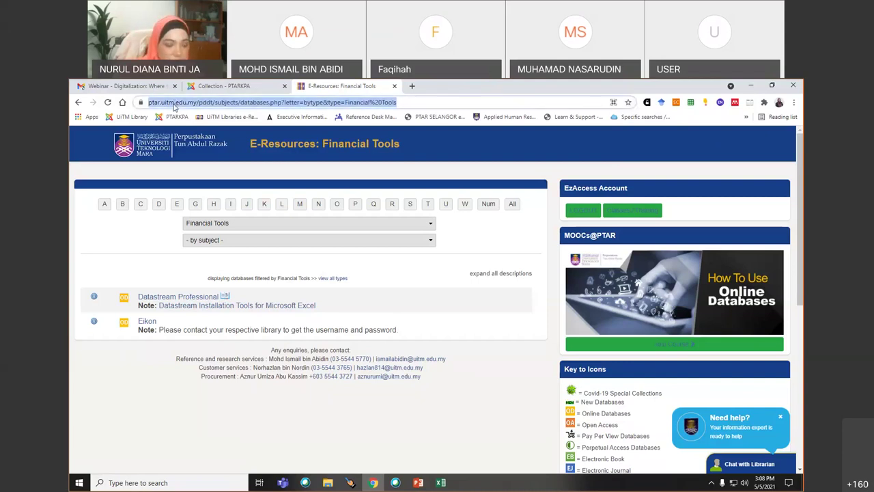
# - Log in to EzAccess with the account password, accept the terms, and decline Chrome's password update
pyautogui.write('ez')
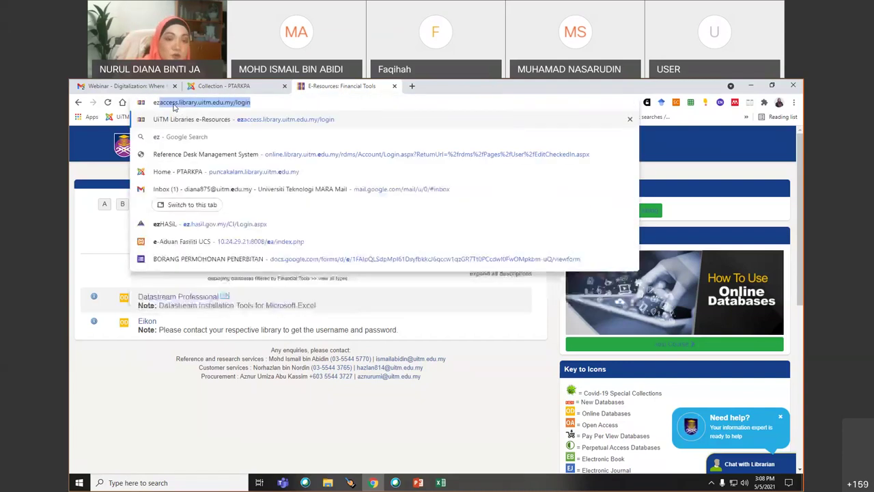
pyautogui.click(192, 121)
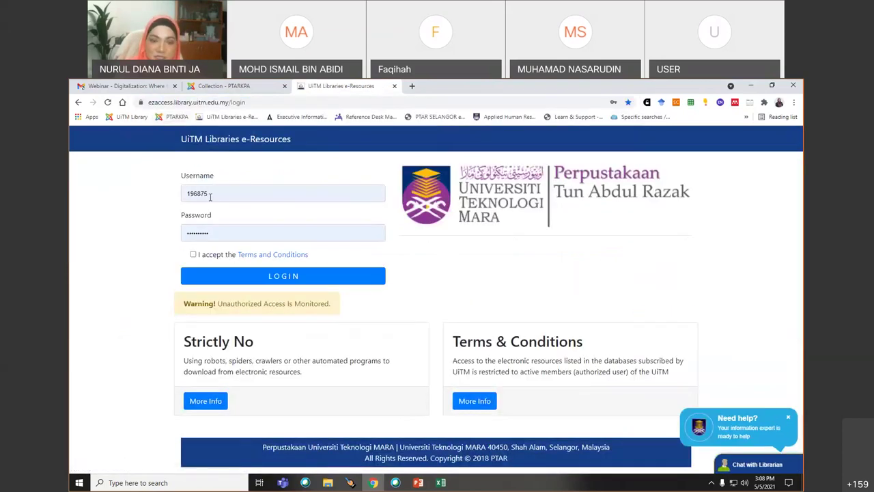
pyautogui.doubleClick(218, 233)
pyautogui.write('****')
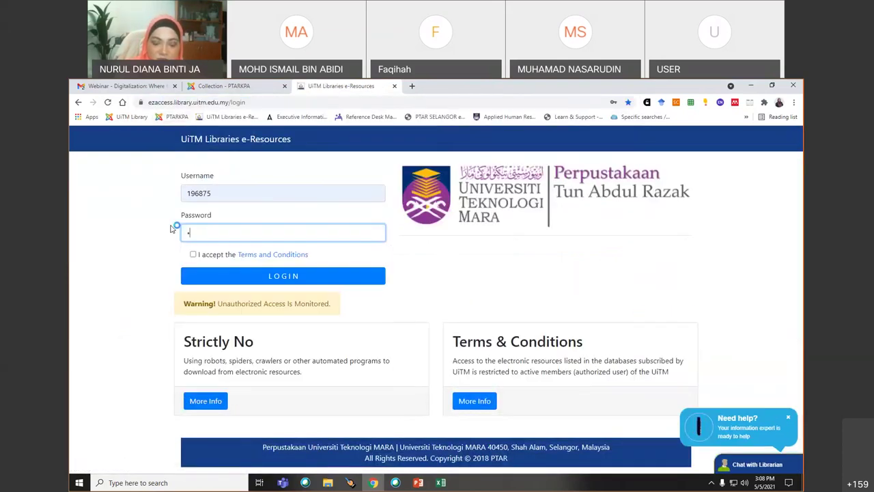
pyautogui.write('********')
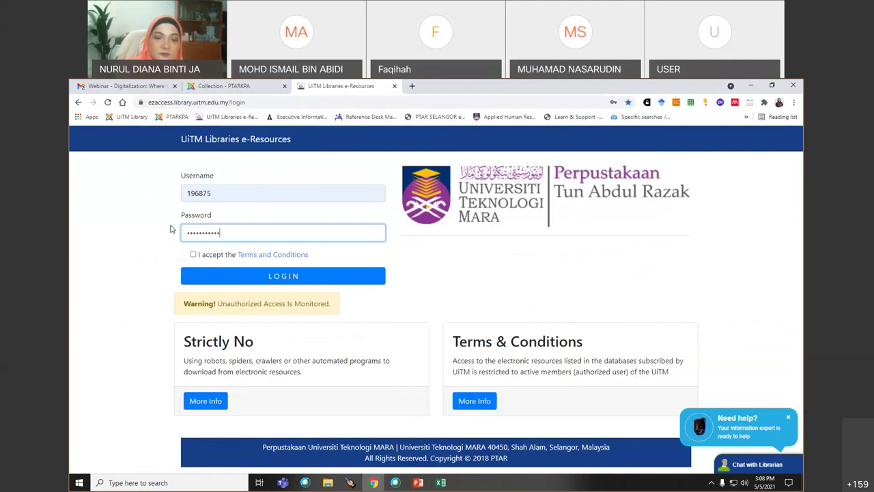
pyautogui.click(193, 254)
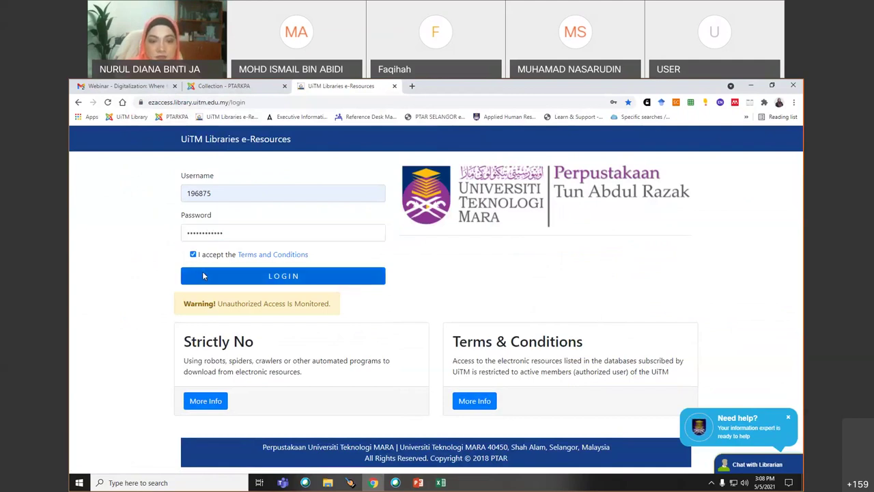
pyautogui.click(200, 274)
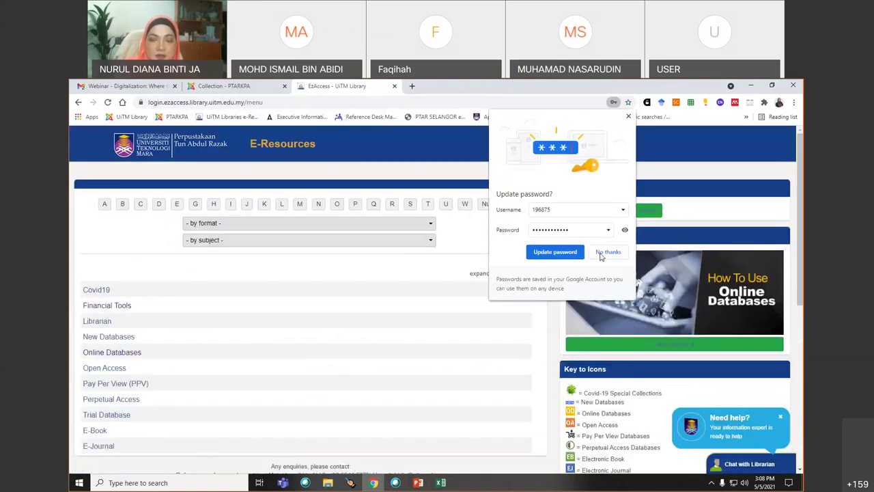
pyautogui.click(607, 252)
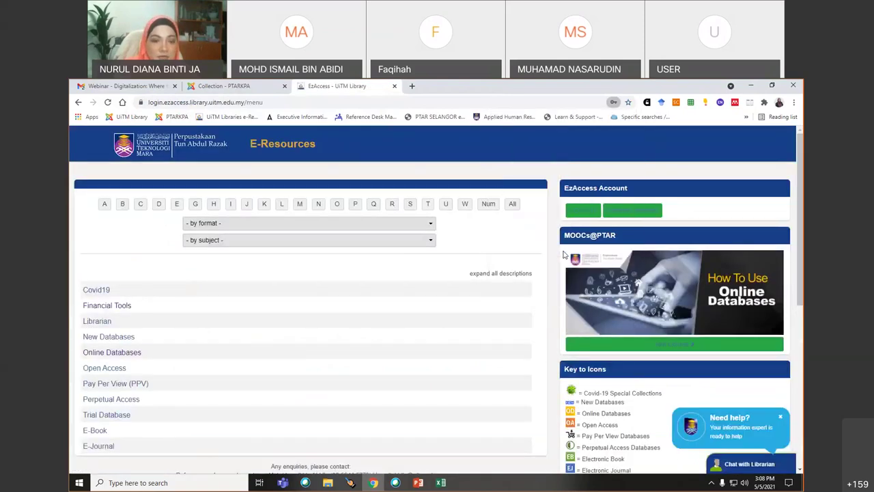
# - List EzAccess's Financial Tools format databases with all descriptions expanded, reviewing Datastream and Eikon
pyautogui.click(102, 306)
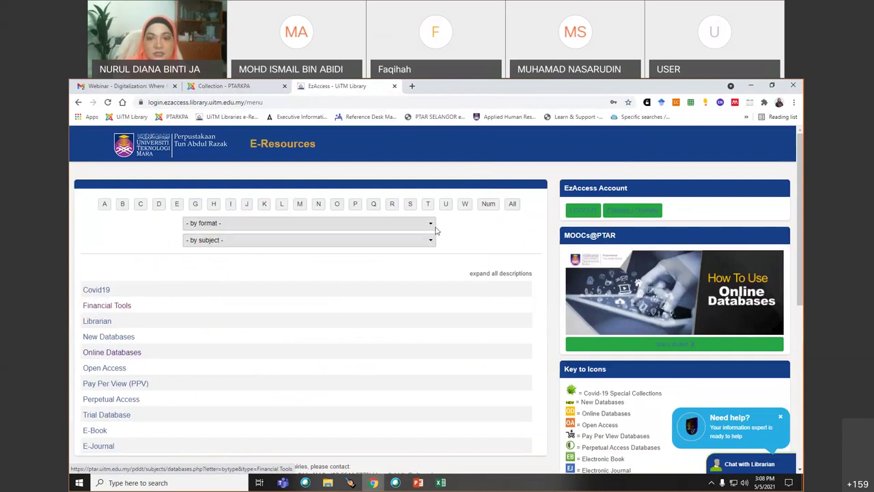
pyautogui.click(261, 223)
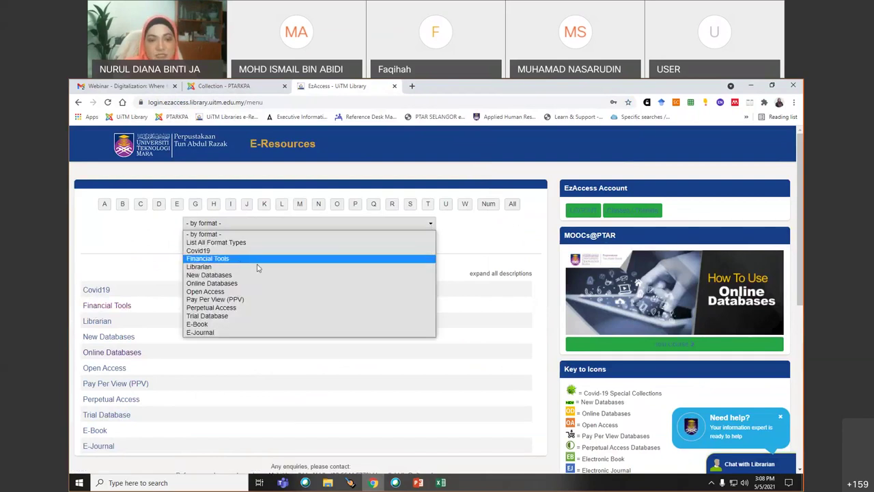
pyautogui.click(235, 261)
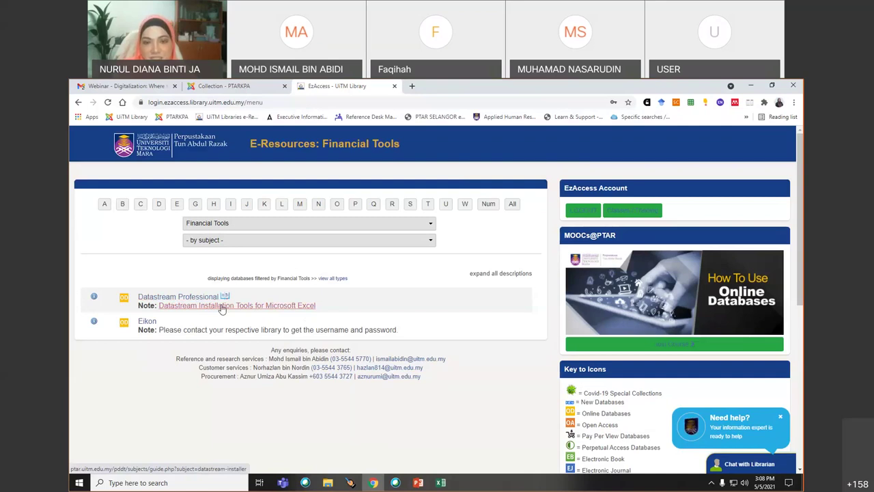
pyautogui.click(500, 275)
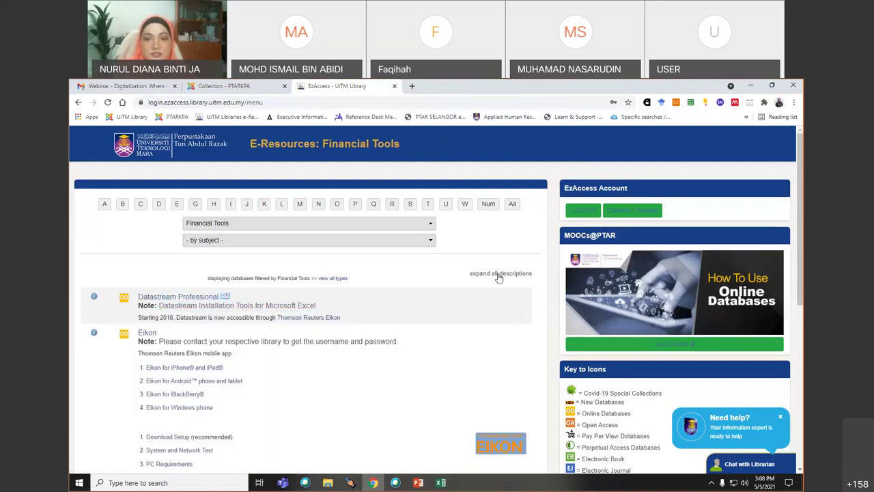
pyautogui.scroll(-3, 458, 339)
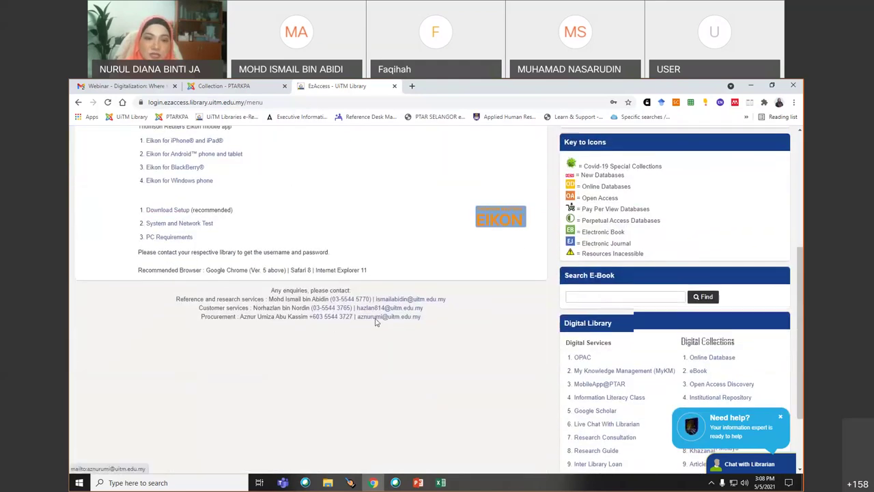
pyautogui.scroll(3, 377, 321)
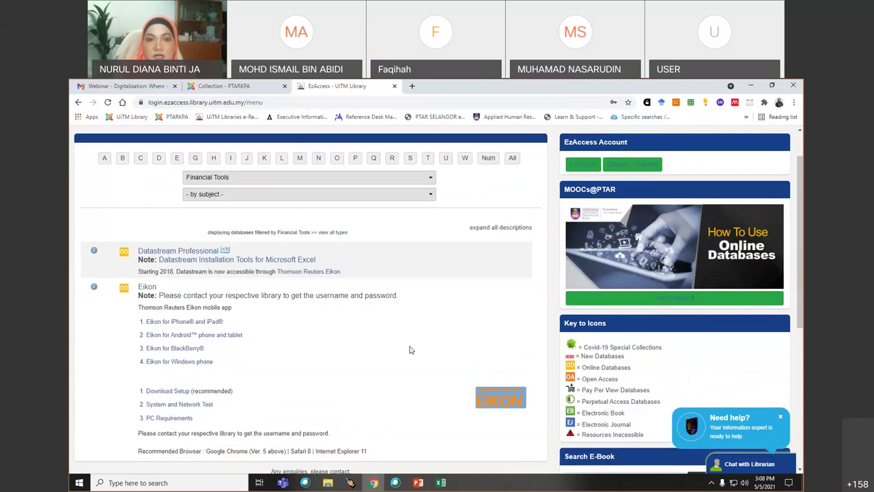
# - Return to Excel's Book1, check J2's note, and select cell B4 for the output
pyautogui.click(441, 483)
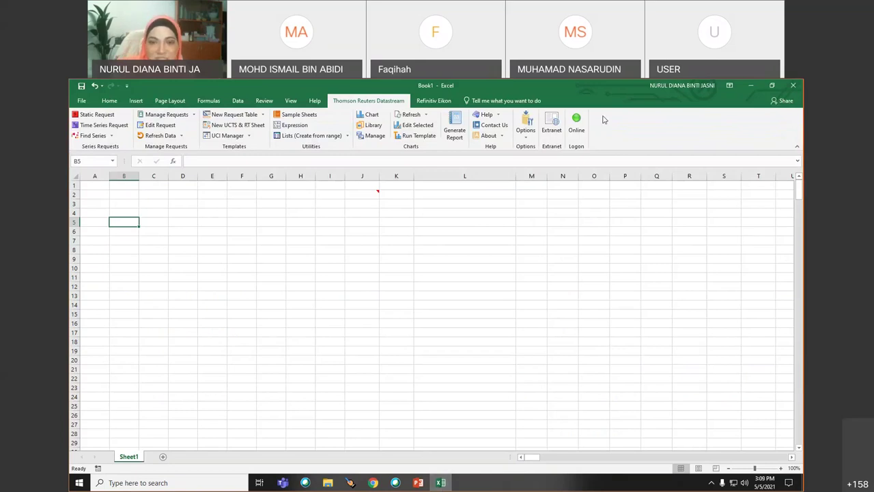
pyautogui.click(123, 216)
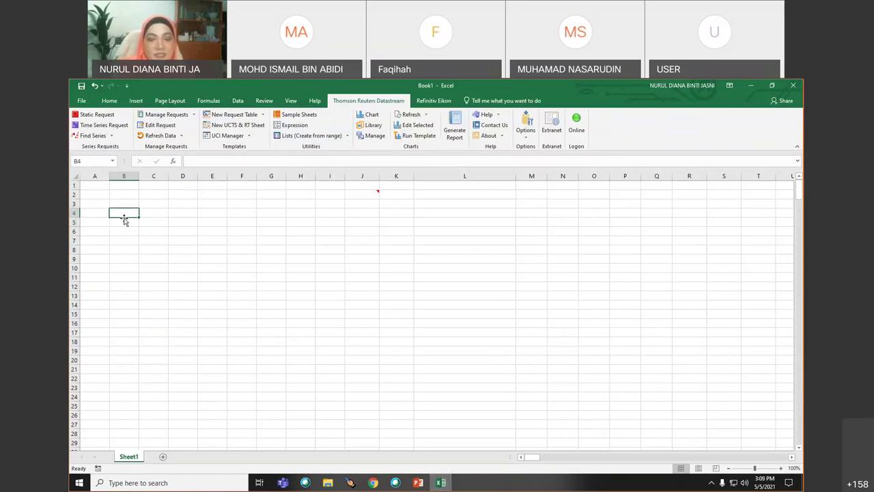
pyautogui.click(361, 197)
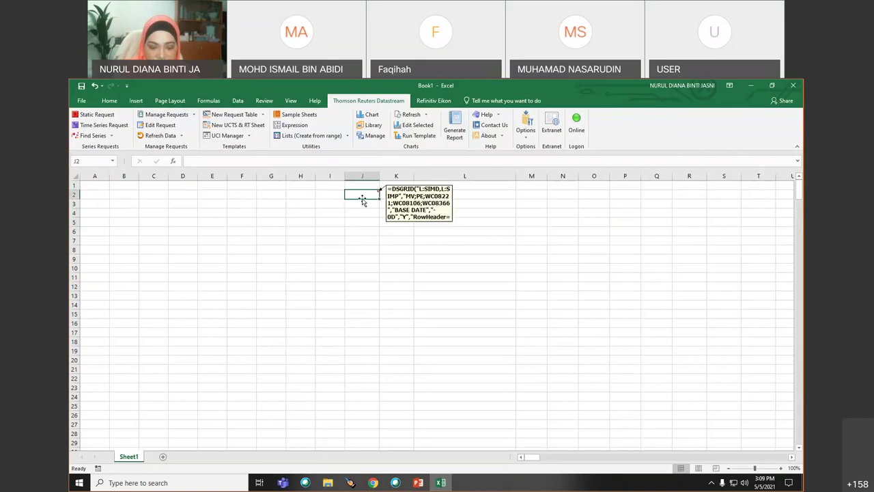
pyautogui.click(113, 211)
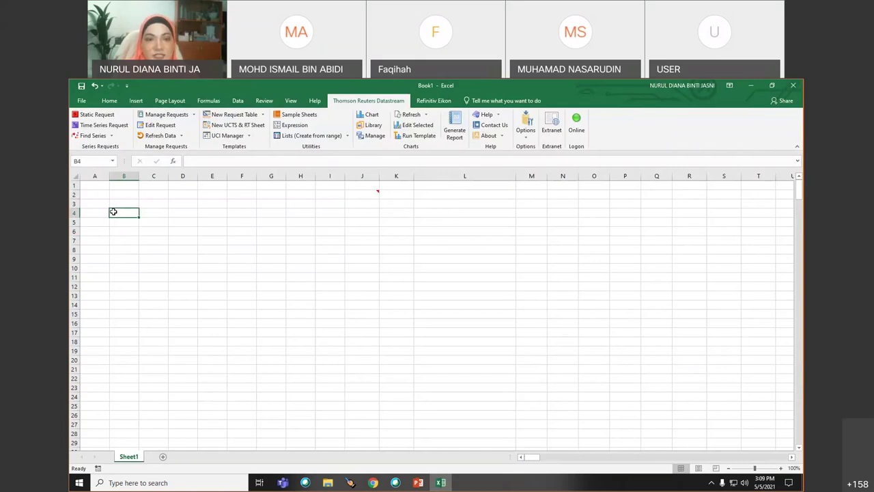
# - Start a Datastream Static Request and change its series search from 'genting' to 'sime darby'
pyautogui.click(94, 114)
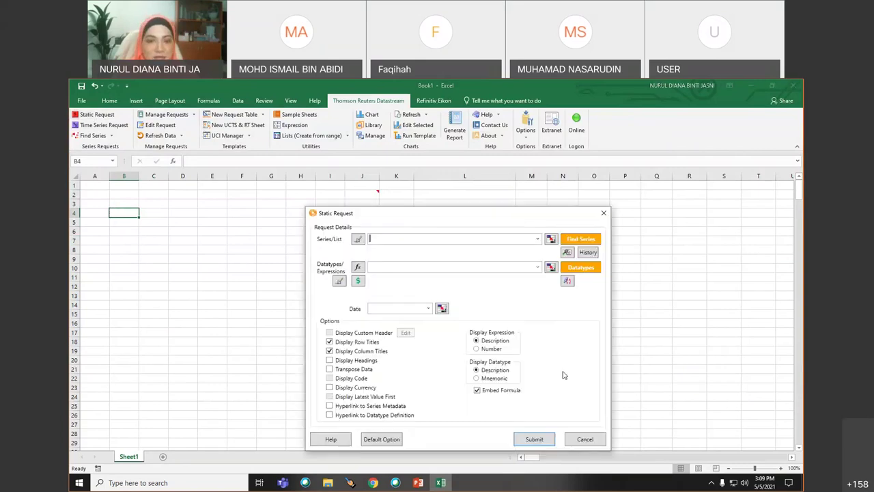
pyautogui.moveTo(467, 226); pyautogui.dragTo(423, 177)
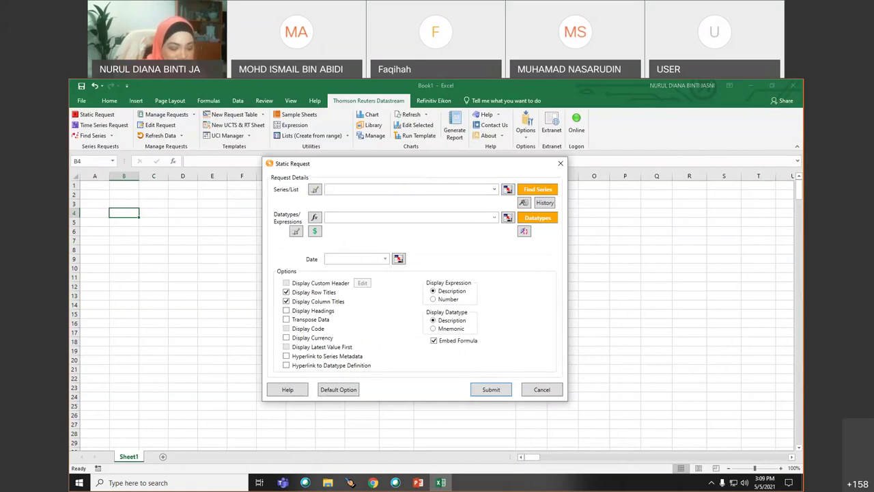
pyautogui.write('genting')
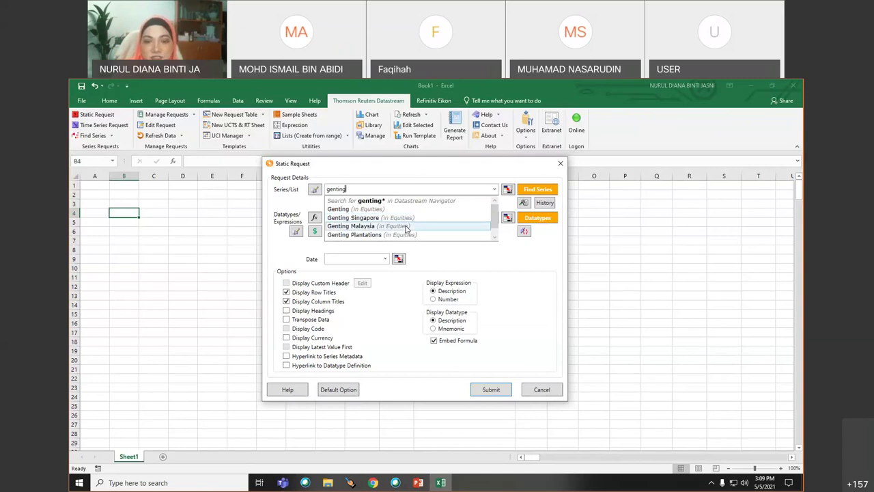
pyautogui.click(359, 190)
pyautogui.moveTo(359, 190); pyautogui.dragTo(304, 192)
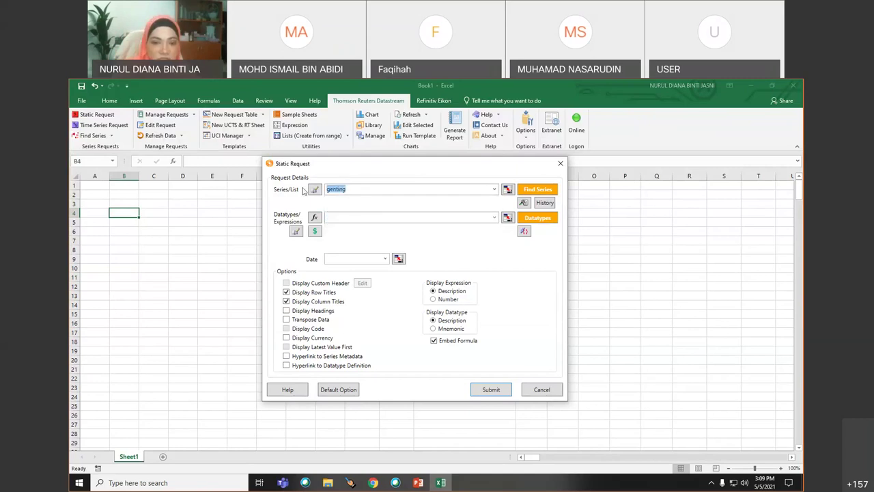
pyautogui.write('sime darby')
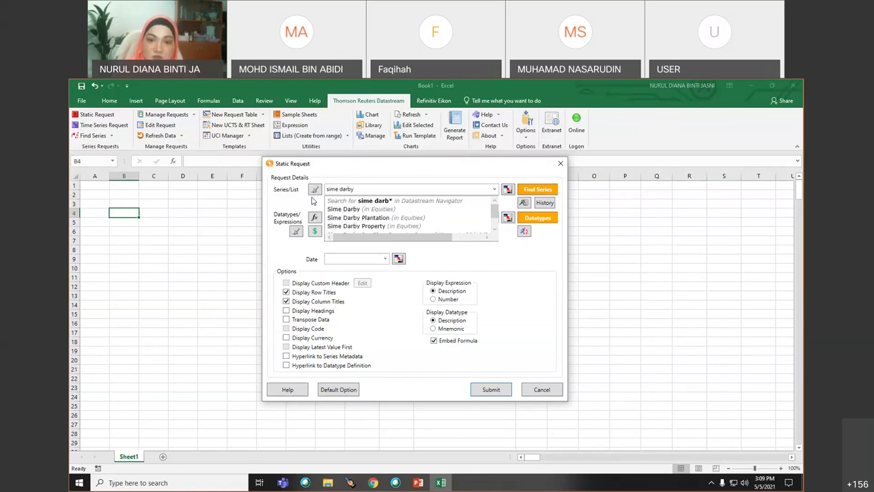
# - Replace the series search with 'proton', browse its suggestions, then delete it
pyautogui.click(371, 193)
pyautogui.moveTo(363, 189); pyautogui.dragTo(313, 193)
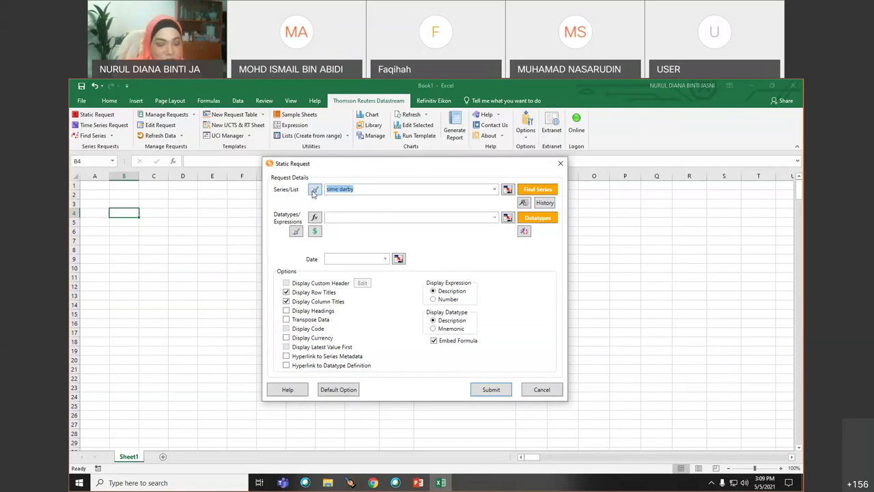
pyautogui.write('proton')
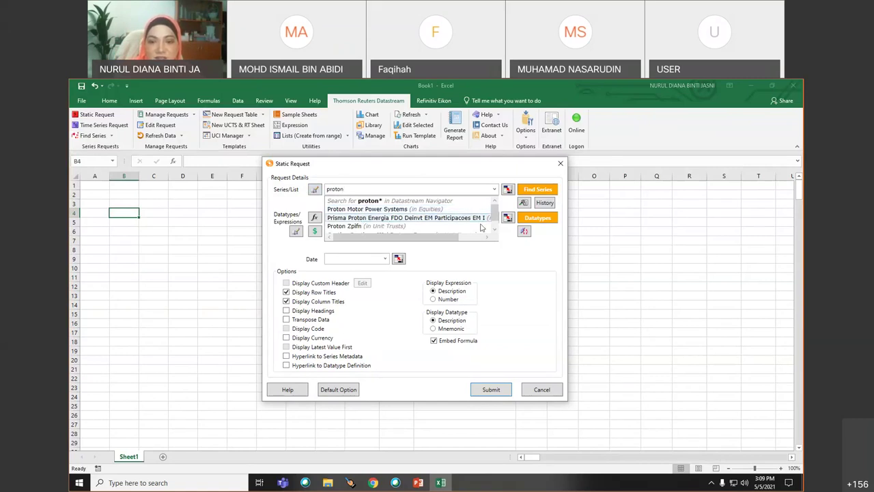
pyautogui.scroll(-1, 480, 227)
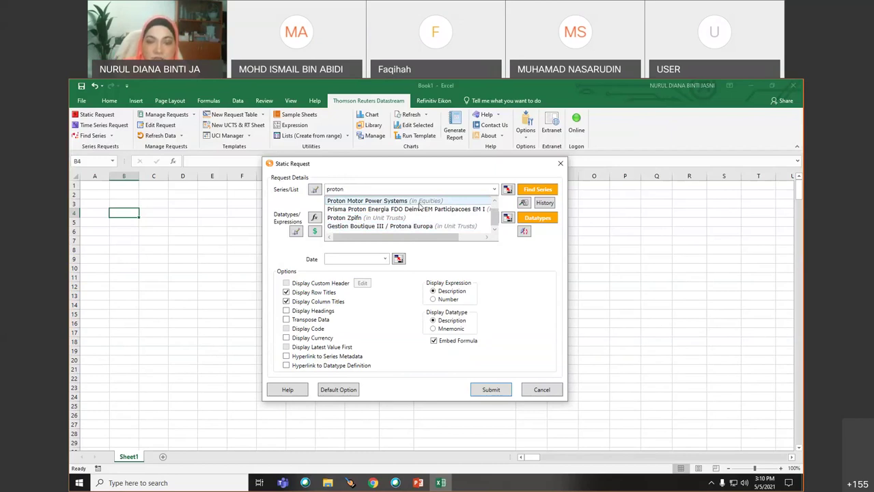
pyautogui.click(356, 189)
pyautogui.doubleClick(330, 188)
pyautogui.press('BackSpace')
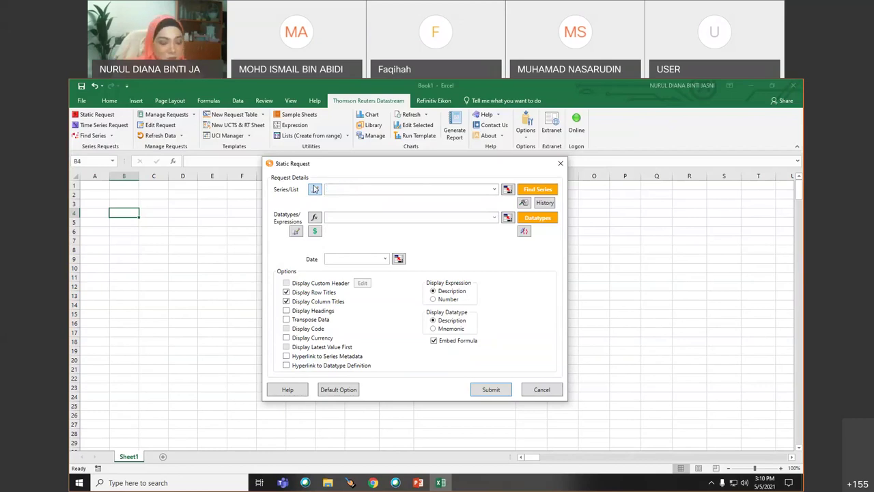
# - Preview suggestions for 'maybank' and 'cimb', then leave the Series/List field empty
pyautogui.write('maybank')
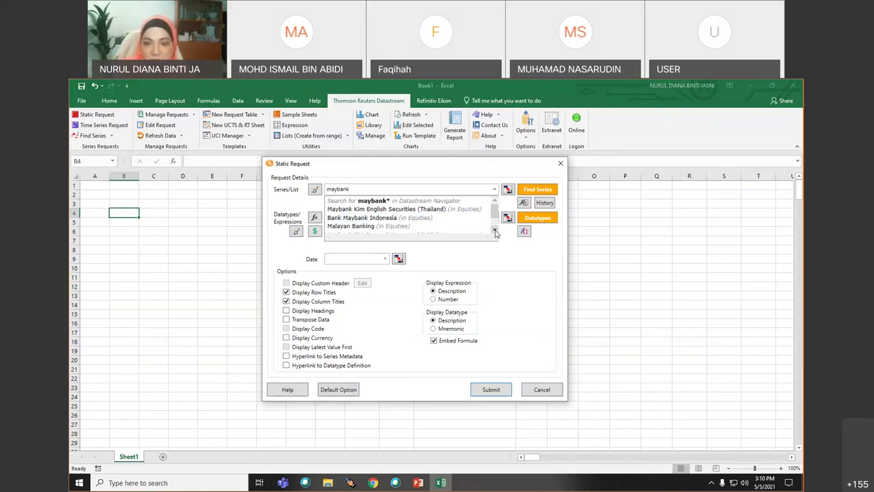
pyautogui.click(496, 233)
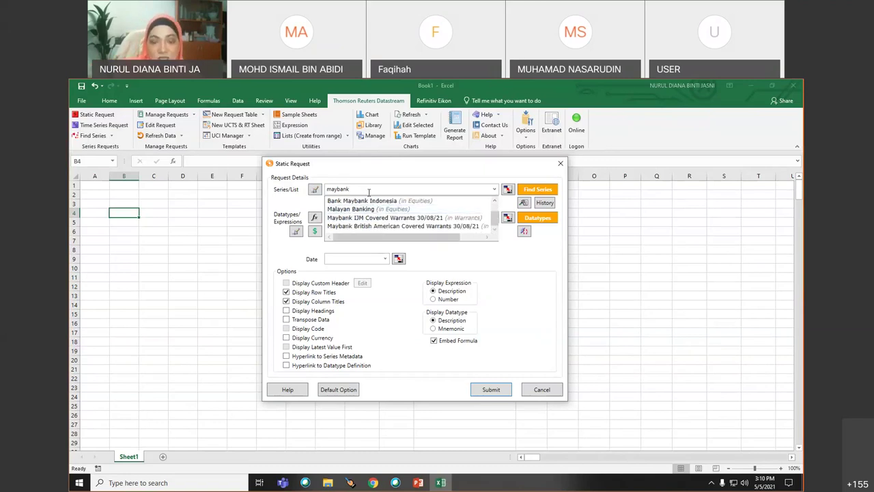
pyautogui.click(326, 187)
pyautogui.doubleClick(326, 188)
pyautogui.write('cimb')
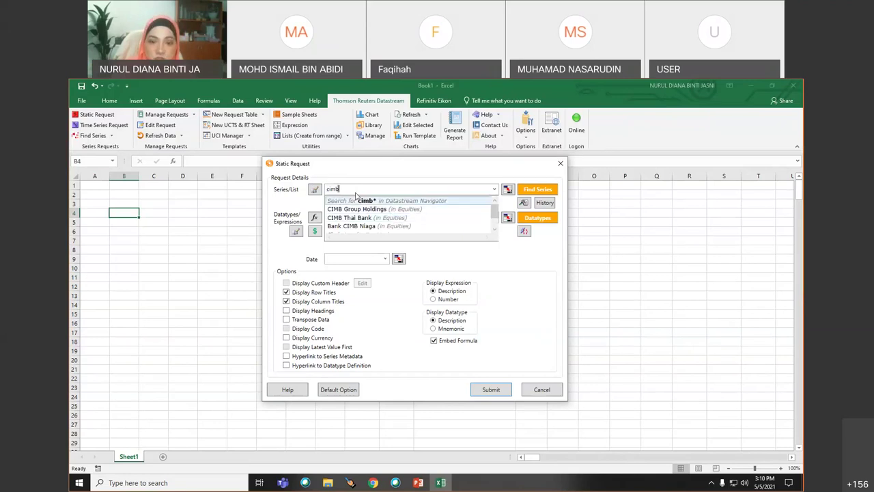
pyautogui.click(329, 190)
pyautogui.doubleClick(329, 189)
pyautogui.press('BackSpace')
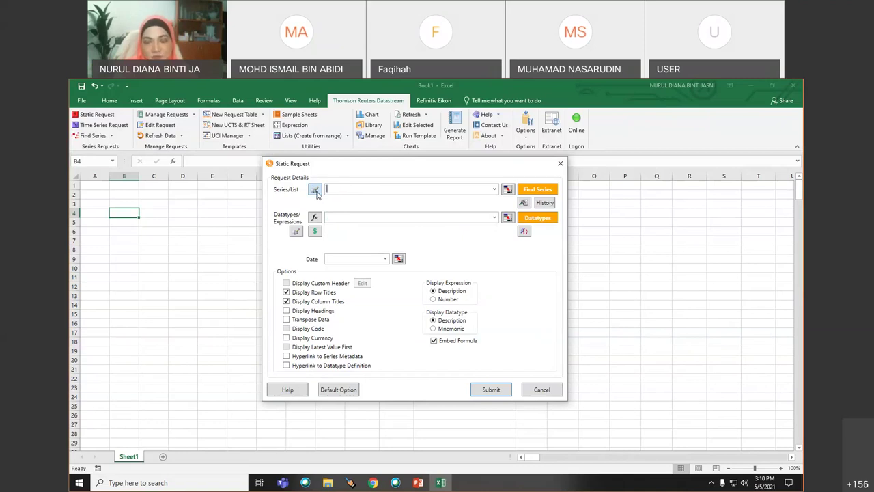
# - Open DFO Navigator via Find Series, clear the 'annual repo' search, and switch to Explore categories
pyautogui.click(538, 191)
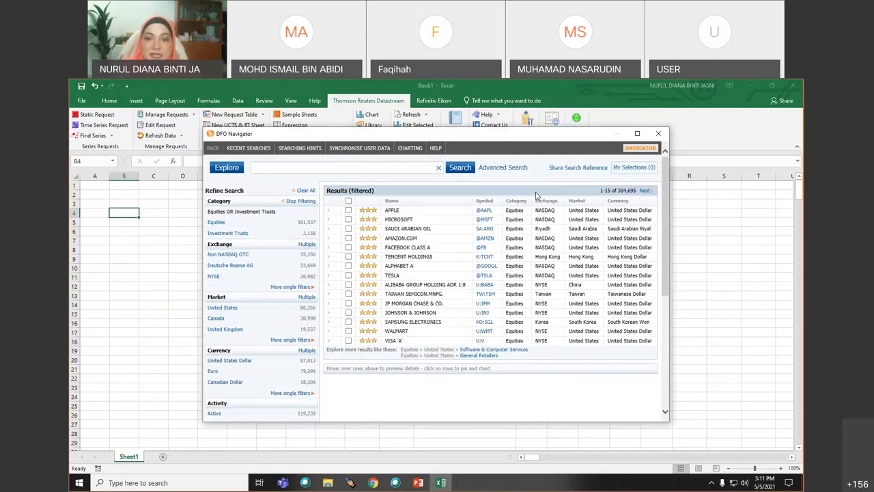
pyautogui.click(292, 172)
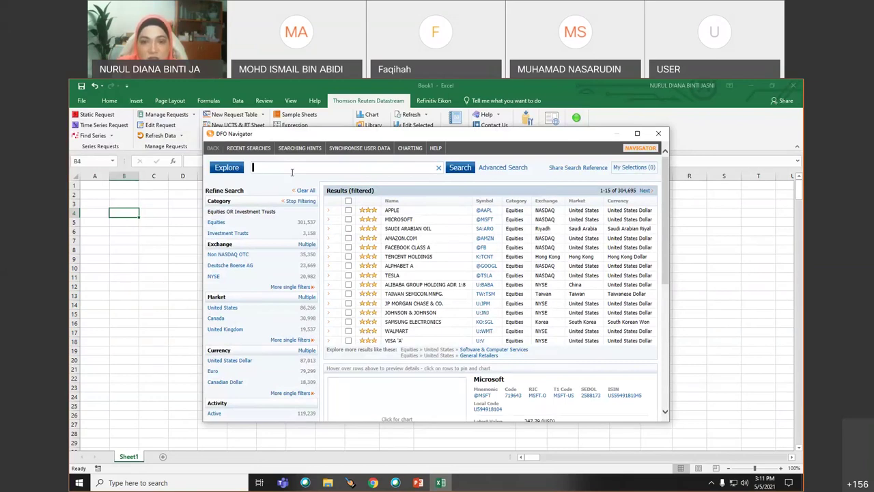
pyautogui.write('annual repo')
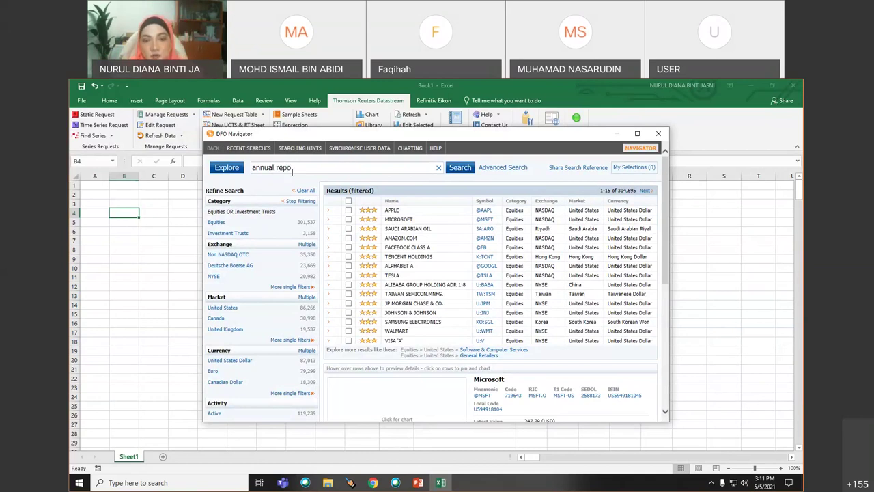
pyautogui.tripleClick(294, 172)
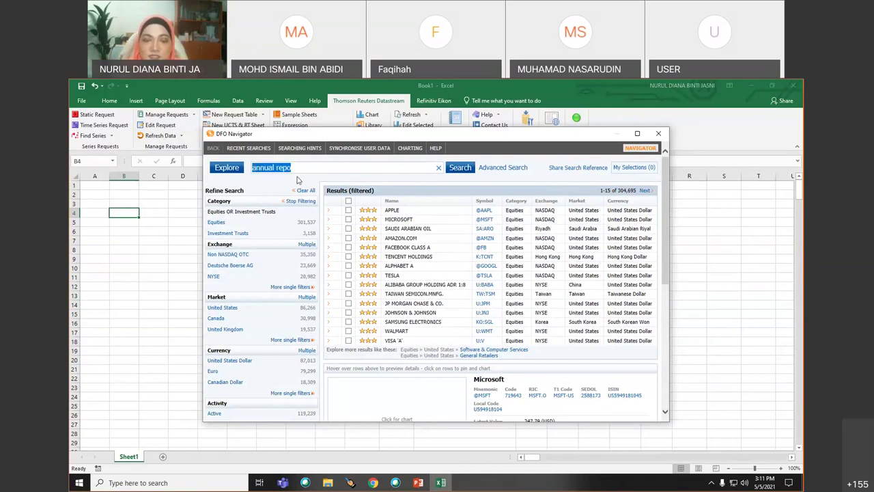
pyautogui.press('BackSpace')
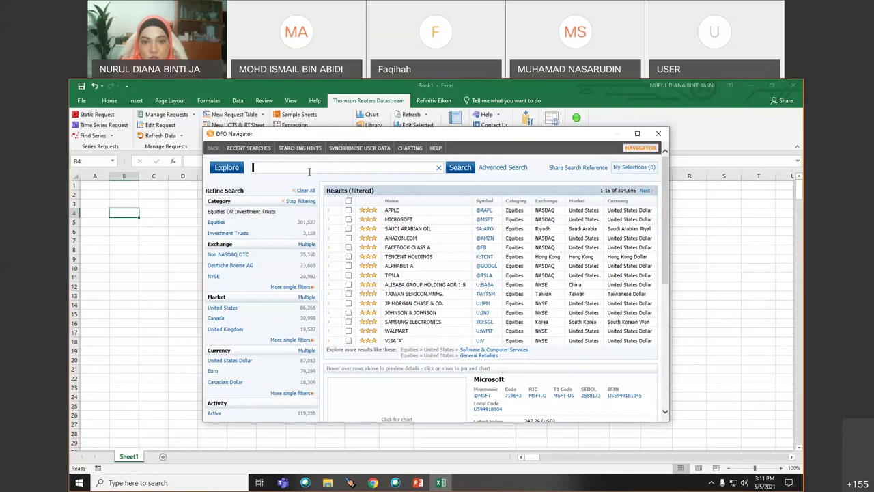
pyautogui.click(226, 170)
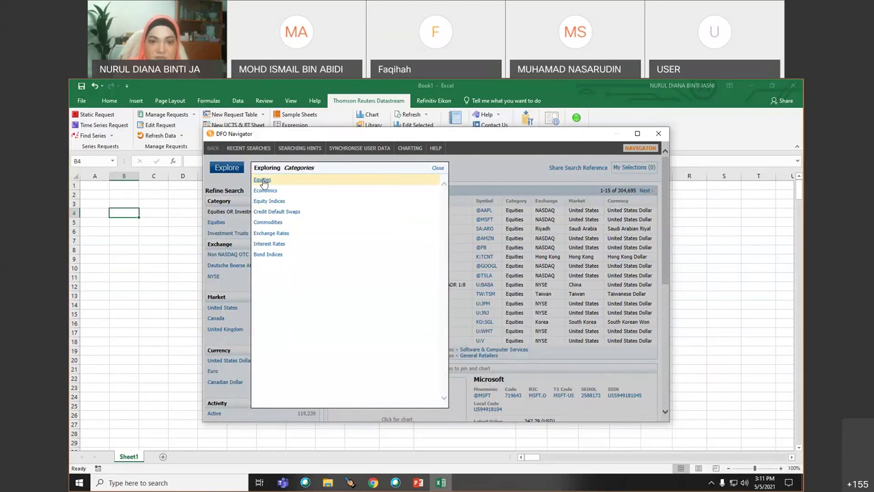
# - Explore Equities by country and open Malaysia's sector list
pyautogui.click(264, 182)
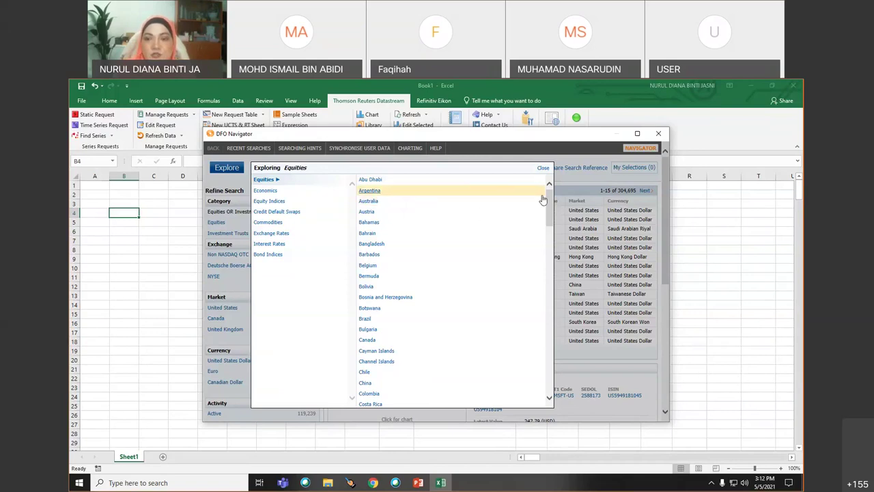
pyautogui.moveTo(551, 198); pyautogui.dragTo(539, 264)
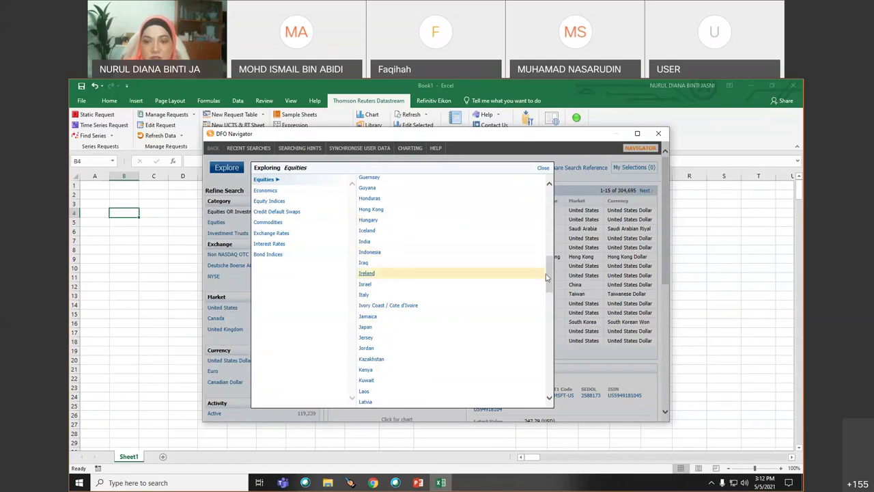
pyautogui.moveTo(549, 277); pyautogui.dragTo(550, 298)
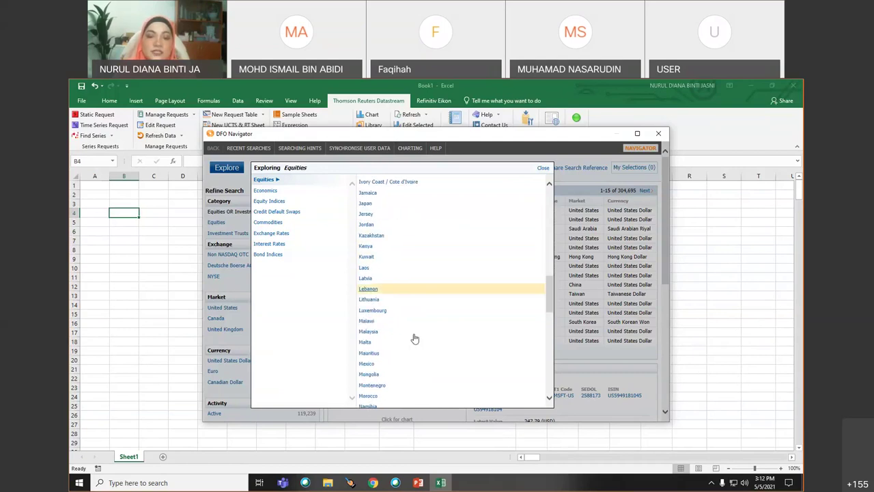
pyautogui.click(373, 334)
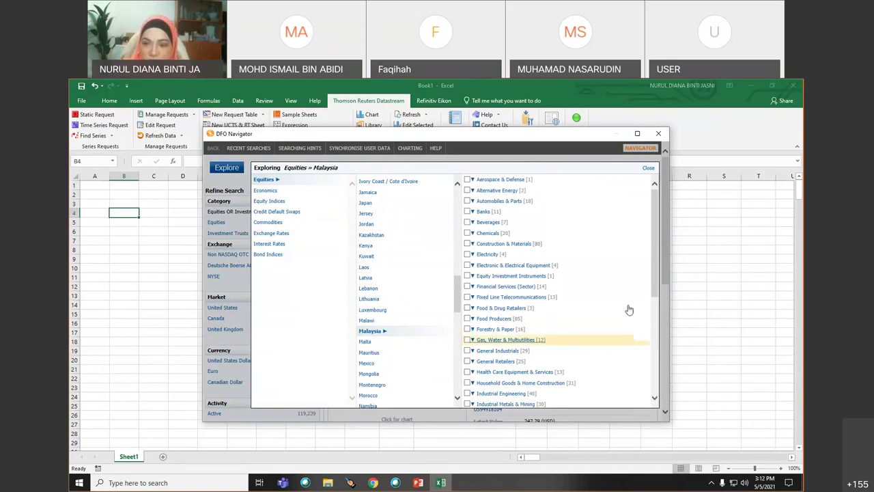
pyautogui.moveTo(657, 239); pyautogui.dragTo(661, 231)
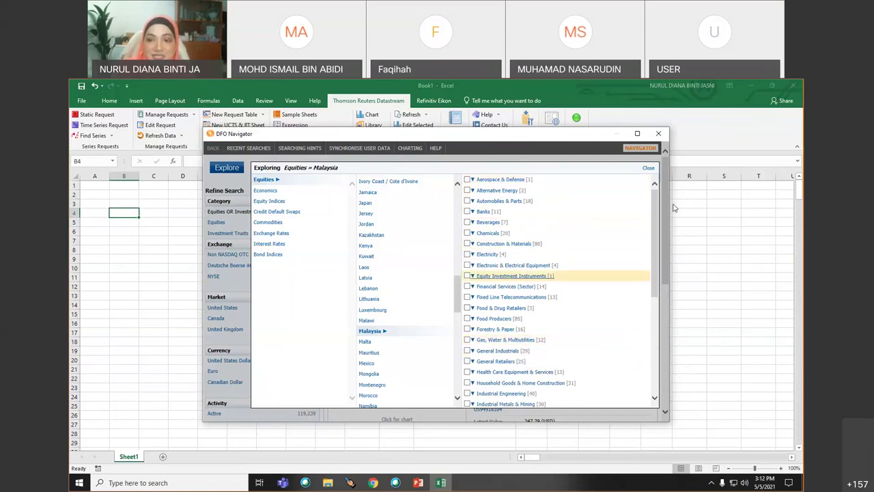
pyautogui.moveTo(654, 207); pyautogui.dragTo(648, 305)
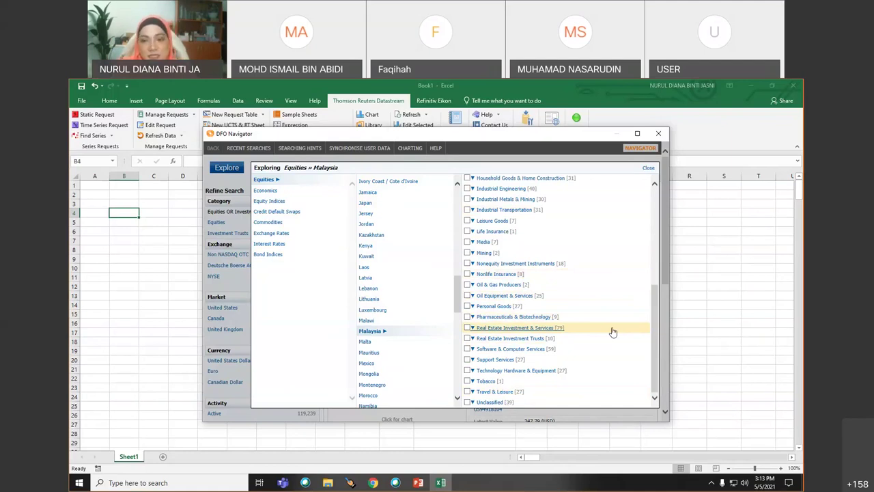
# - Explore Economics > Key Indicators by Country and show the selected Hong Kong explorer
pyautogui.click(271, 191)
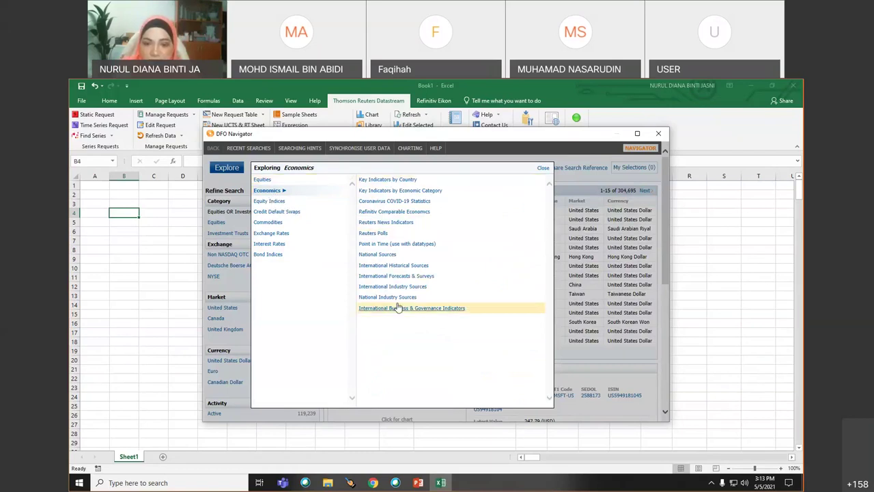
pyautogui.click(397, 182)
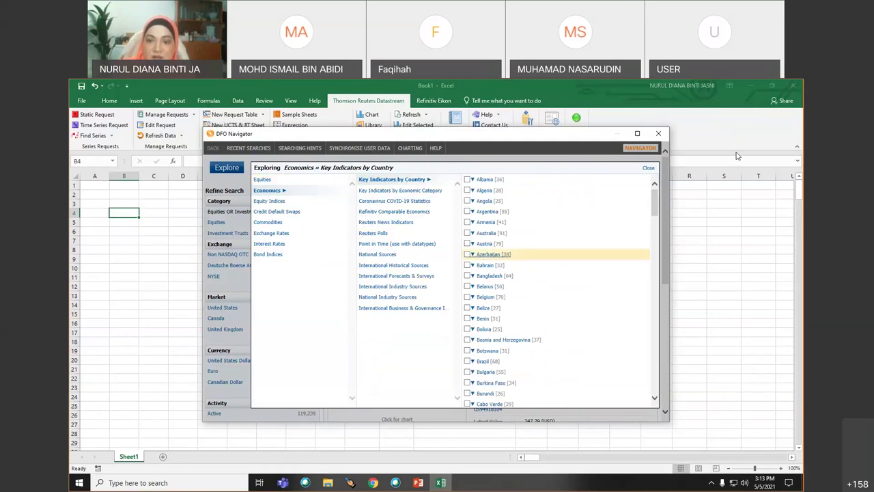
pyautogui.moveTo(655, 202); pyautogui.dragTo(654, 231)
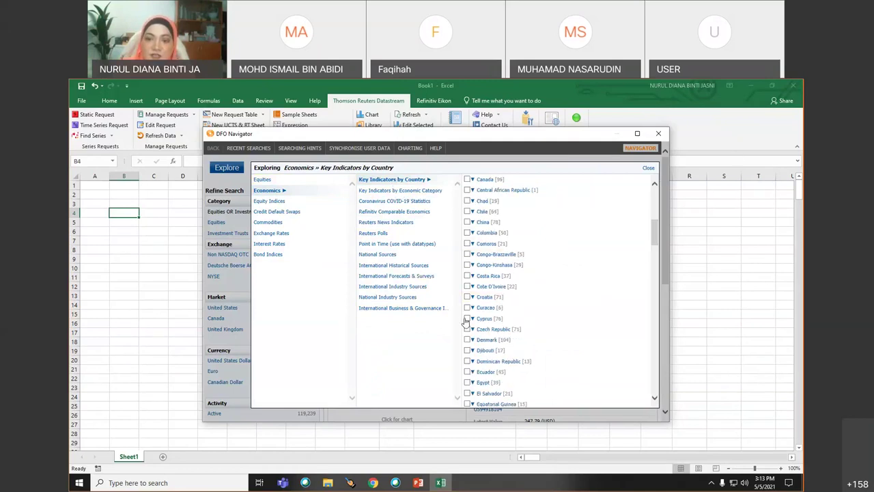
pyautogui.scroll(-3, 471, 362)
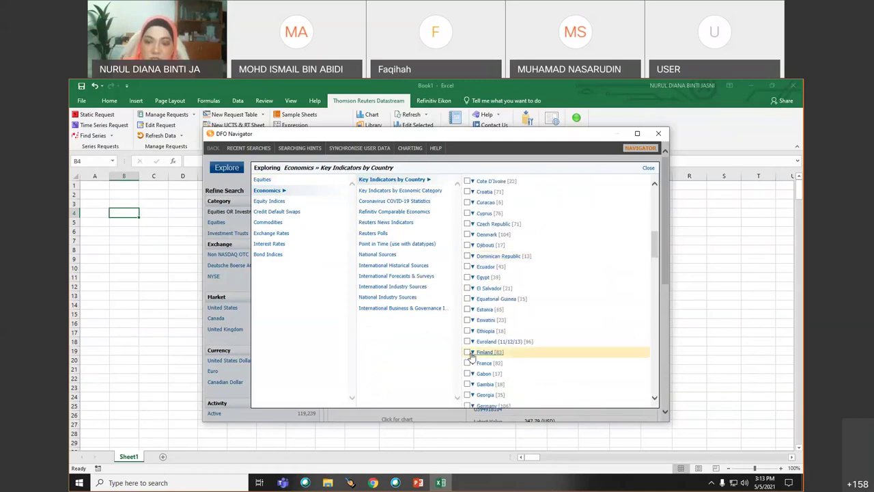
pyautogui.scroll(-4, 471, 362)
pyautogui.click(468, 341)
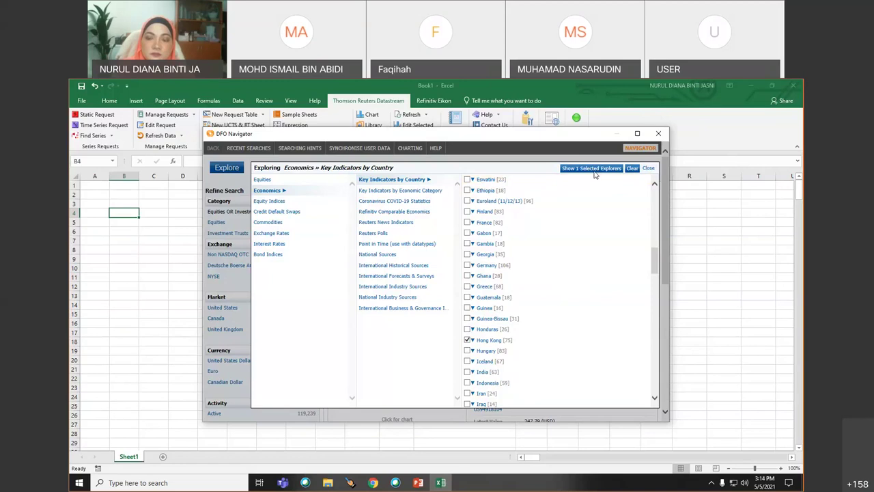
pyautogui.click(594, 171)
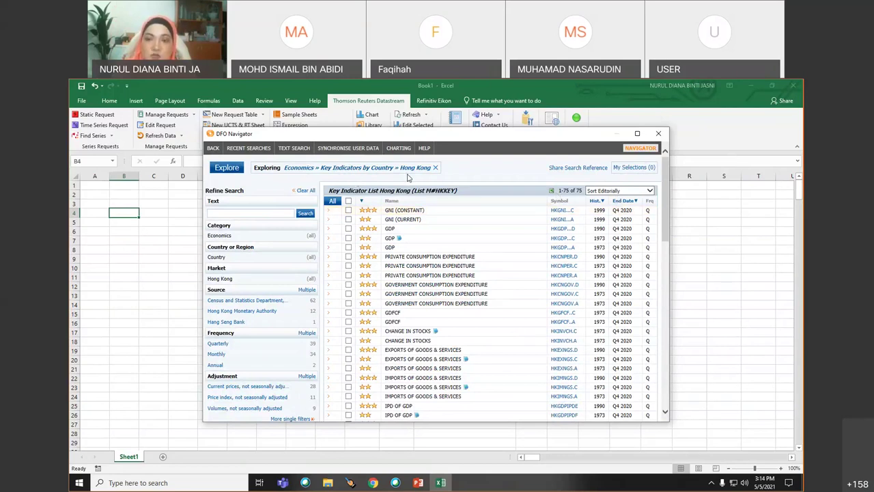
# - Maximise the navigator and open the detail popup for Hong Kong's GDFCF (HKGFCF..C) series
pyautogui.click(637, 134)
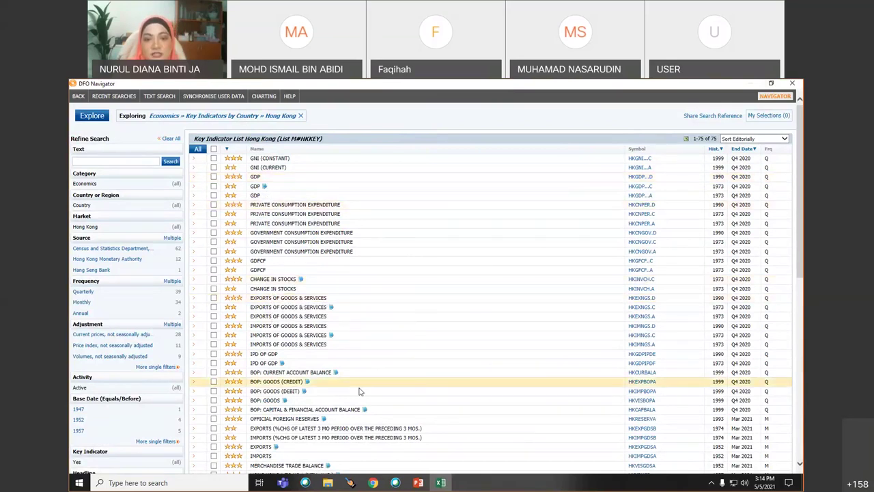
pyautogui.scroll(-3, 360, 391)
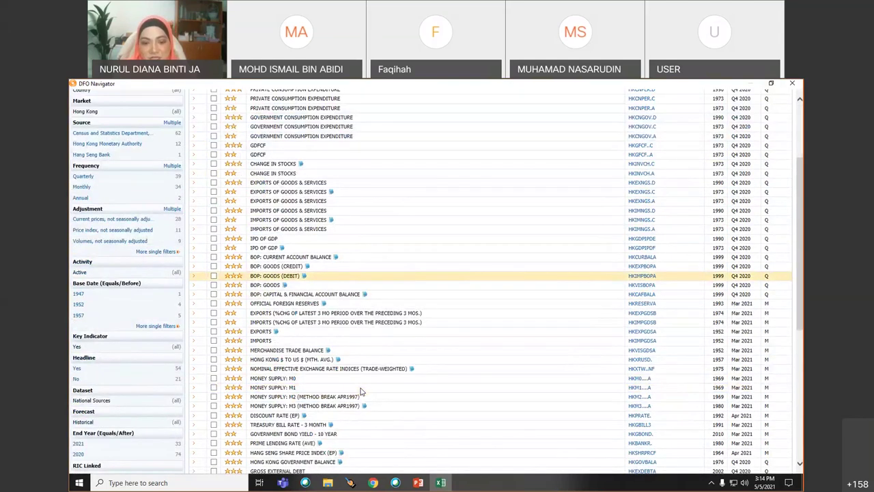
pyautogui.scroll(-5, 362, 391)
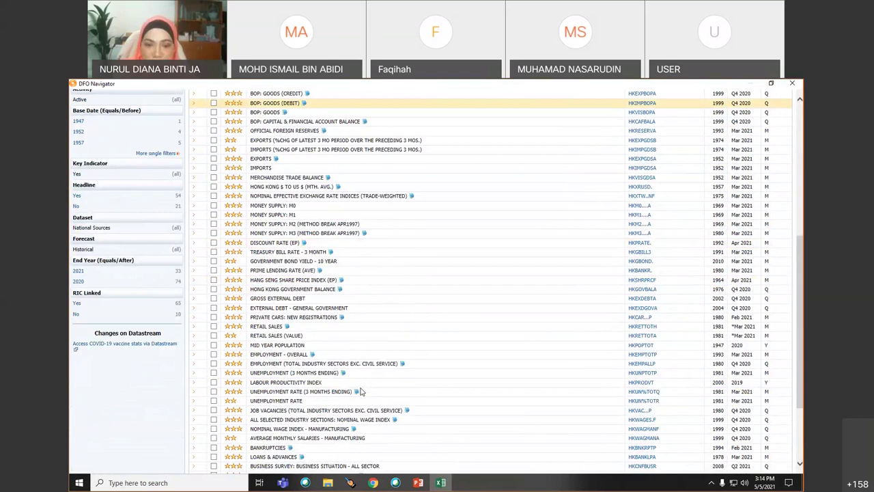
pyautogui.scroll(-3, 361, 391)
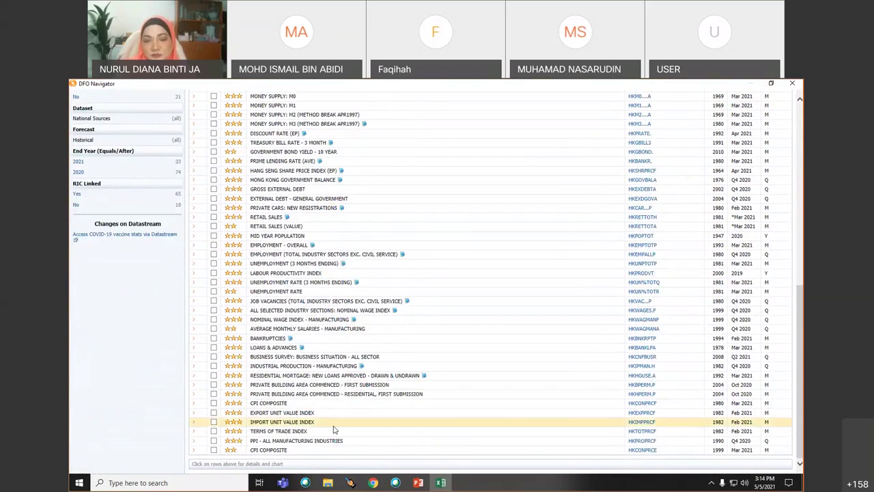
pyautogui.scroll(10, 355, 413)
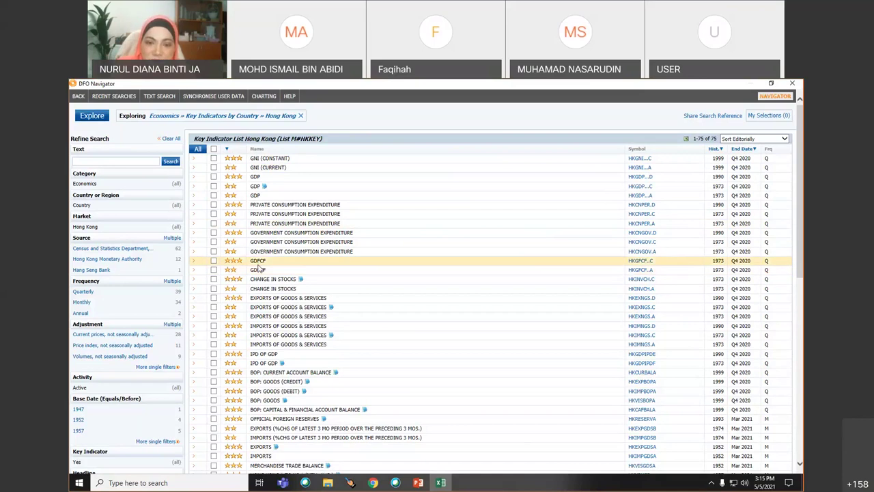
pyautogui.click(257, 261)
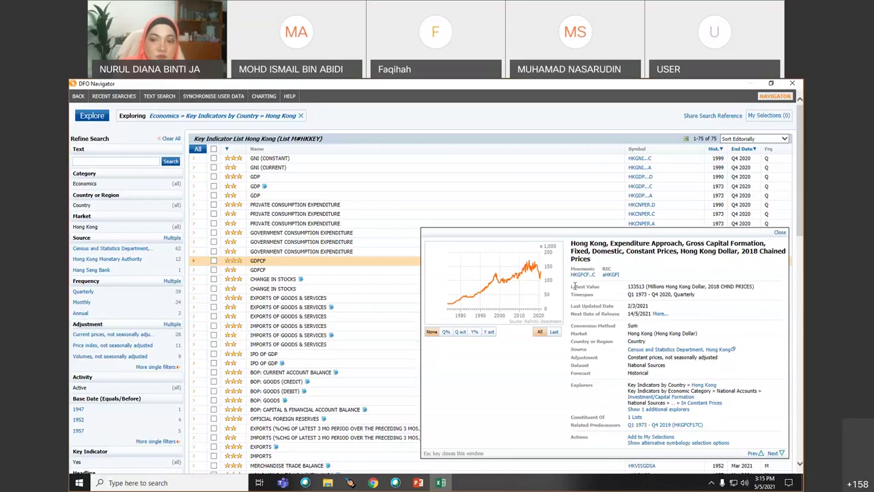
# - Review the GDFCF timespan and next release dates (next 14/5/2021), then close the details
pyautogui.moveTo(572, 300); pyautogui.dragTo(700, 295)
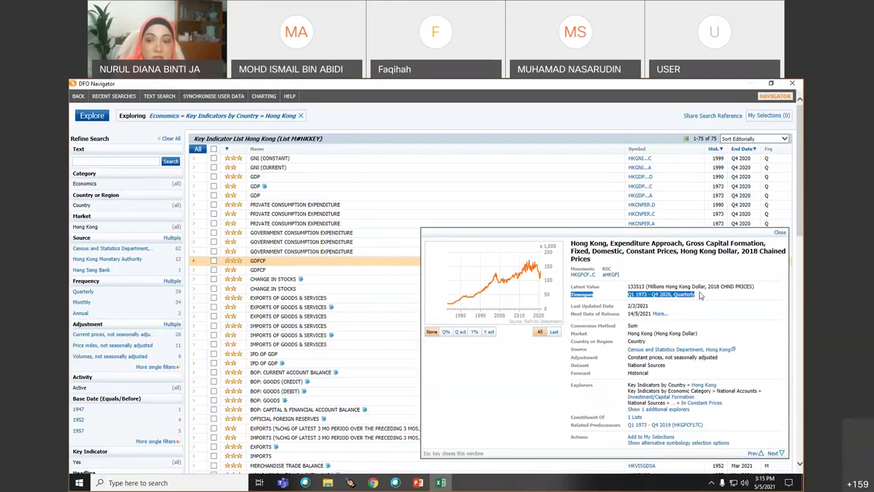
pyautogui.click(700, 295)
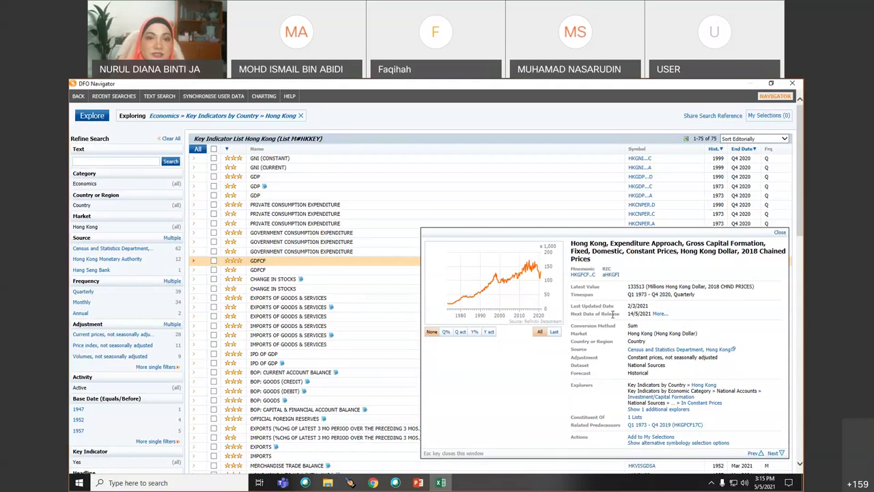
pyautogui.click(659, 314)
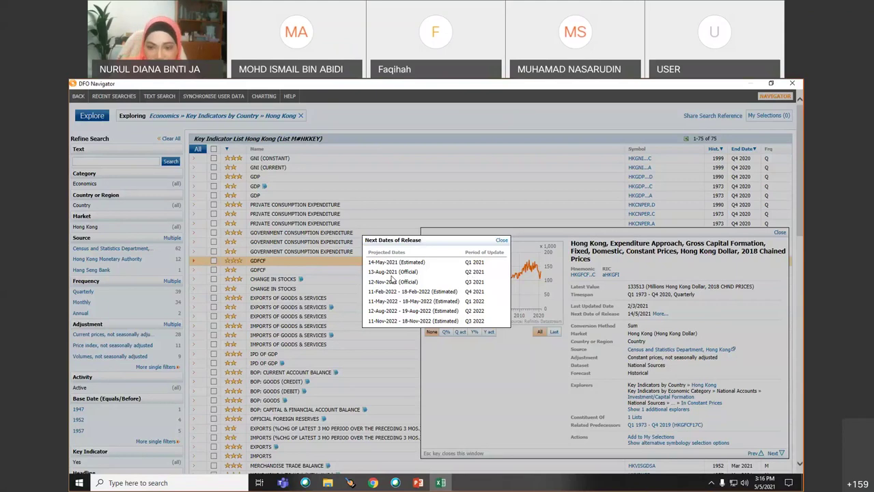
pyautogui.click(502, 241)
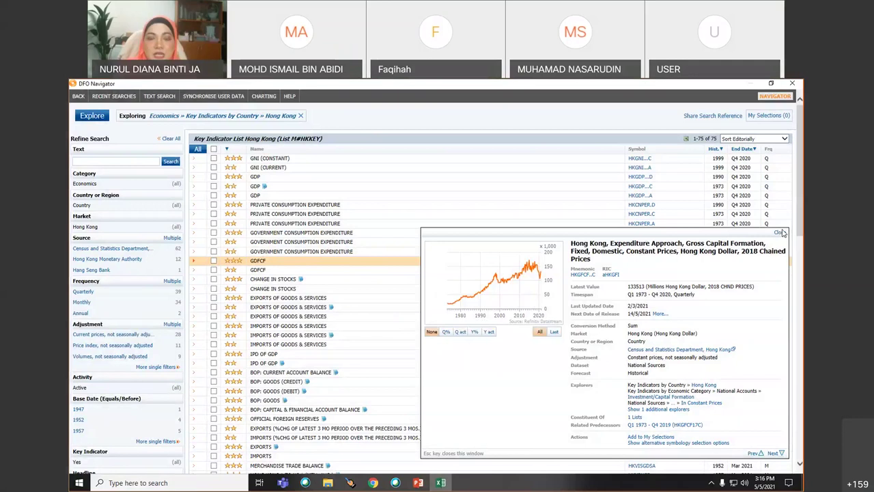
pyautogui.click(779, 233)
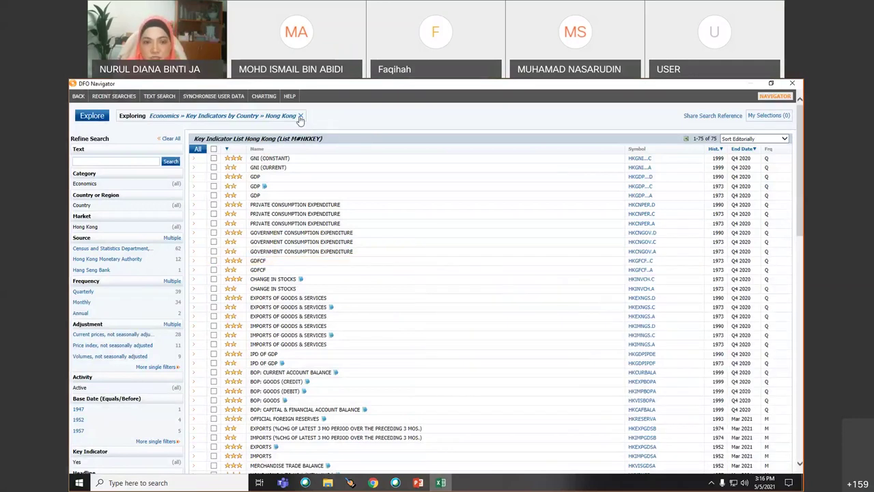
# - Clear the Hong Kong filter, browse Equity Indices by market, then Credit Default Swaps
pyautogui.click(301, 118)
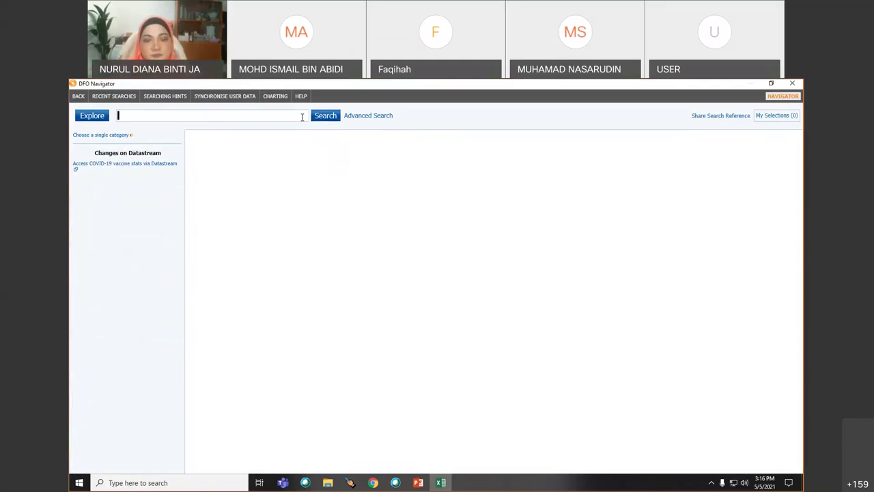
pyautogui.click(87, 118)
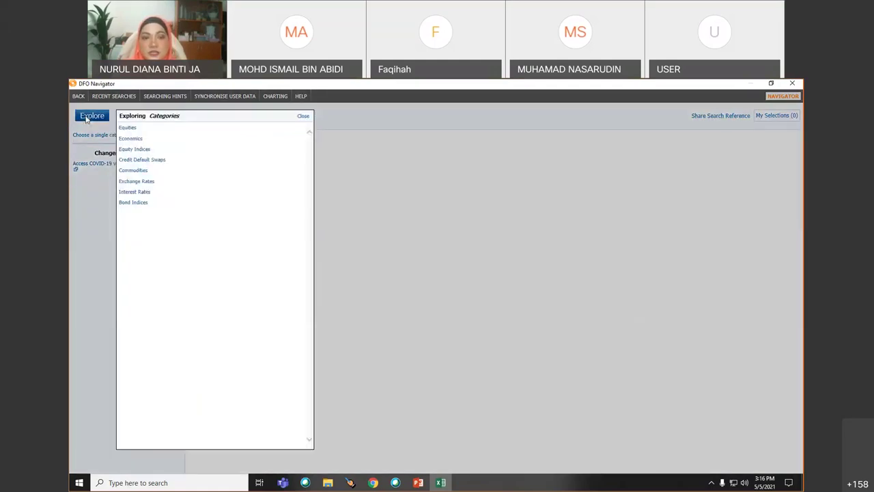
pyautogui.click(134, 150)
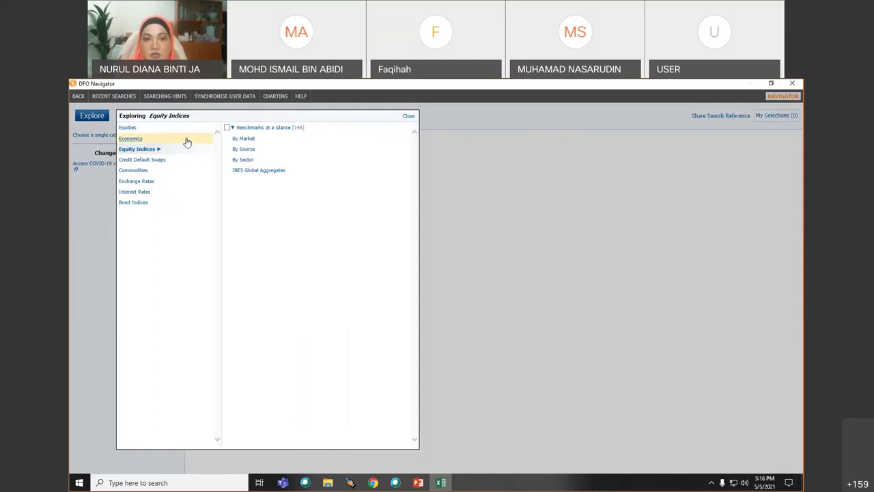
pyautogui.click(247, 140)
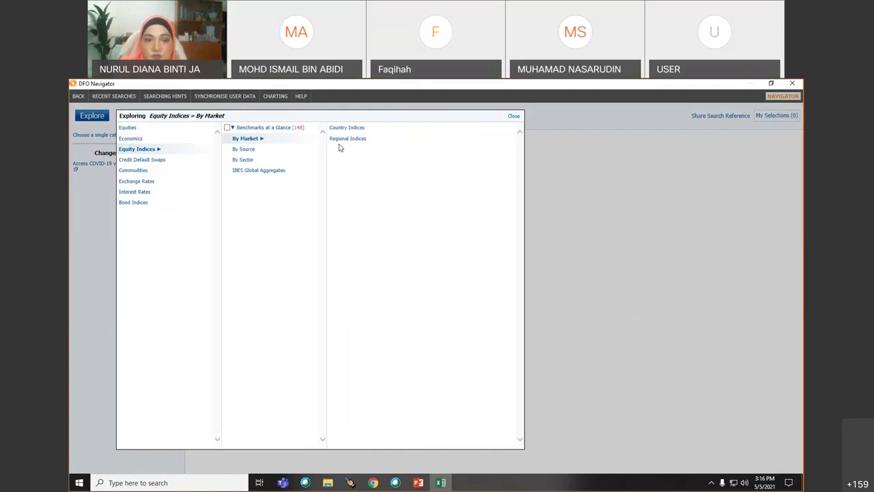
pyautogui.click(137, 162)
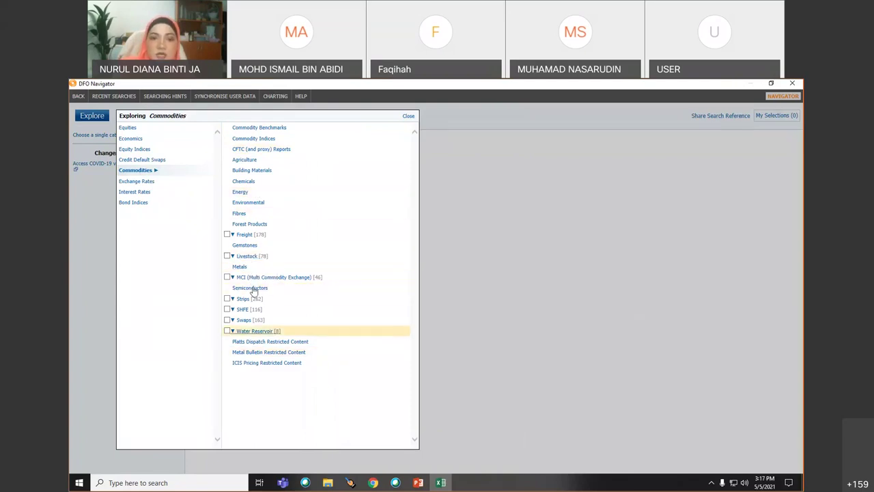
# - Browse Commodity Benchmarks > Chemicals, then clear it and reopen the Explore categories list
pyautogui.click(245, 131)
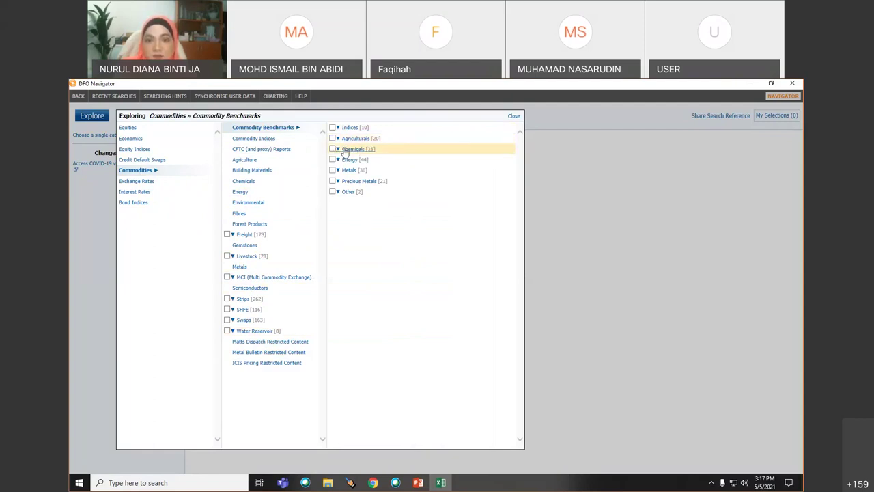
pyautogui.click(344, 152)
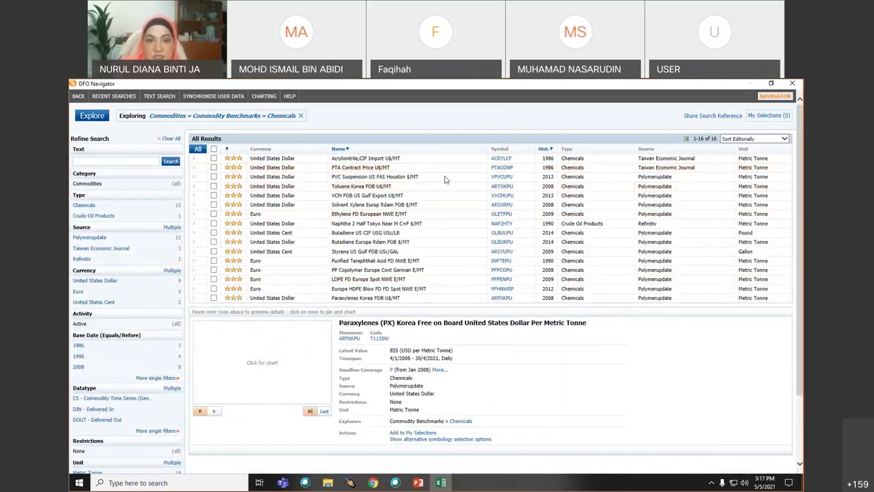
pyautogui.click(299, 118)
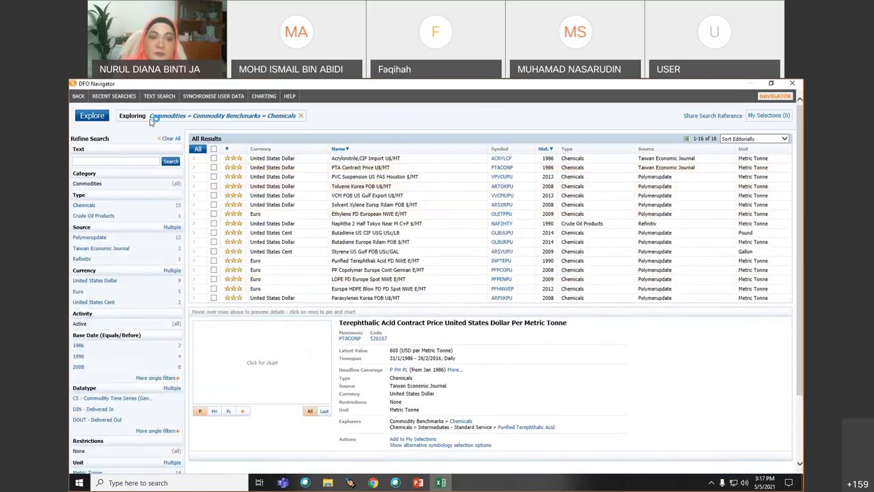
pyautogui.click(96, 122)
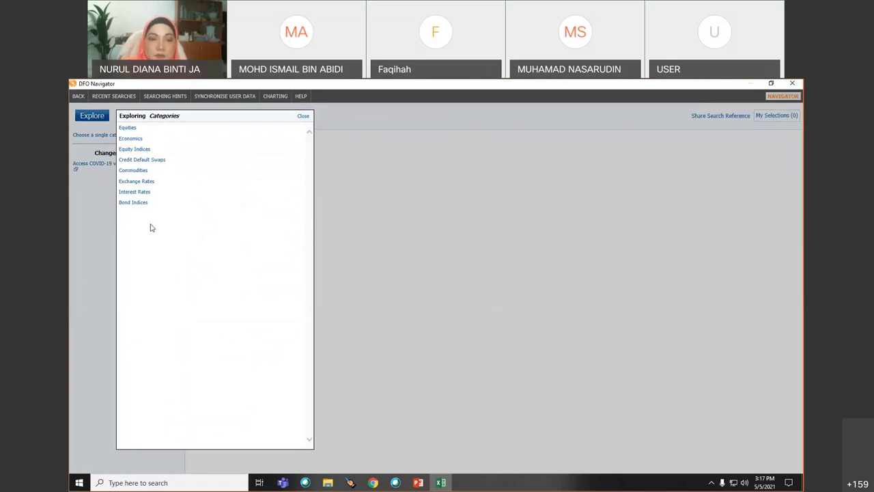
# - Browse the Economics category's Key Indicators, National Industry Sources and National Sources views
pyautogui.click(133, 130)
pyautogui.click(133, 139)
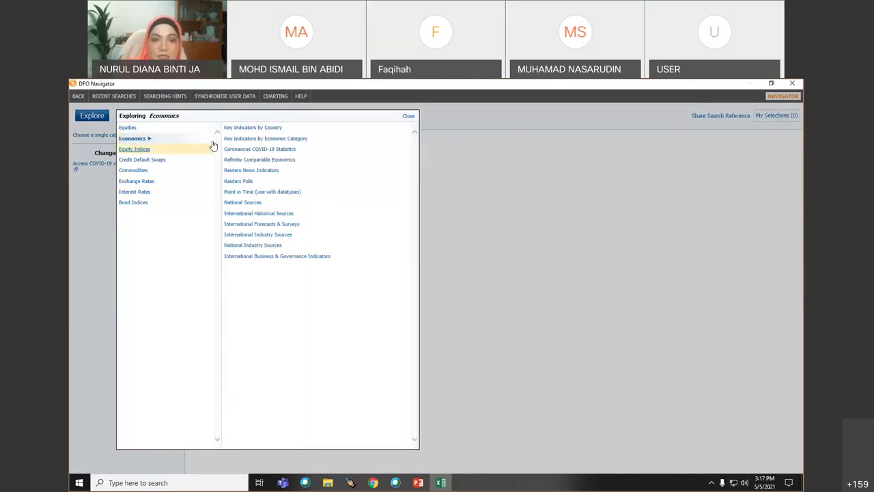
pyautogui.click(248, 129)
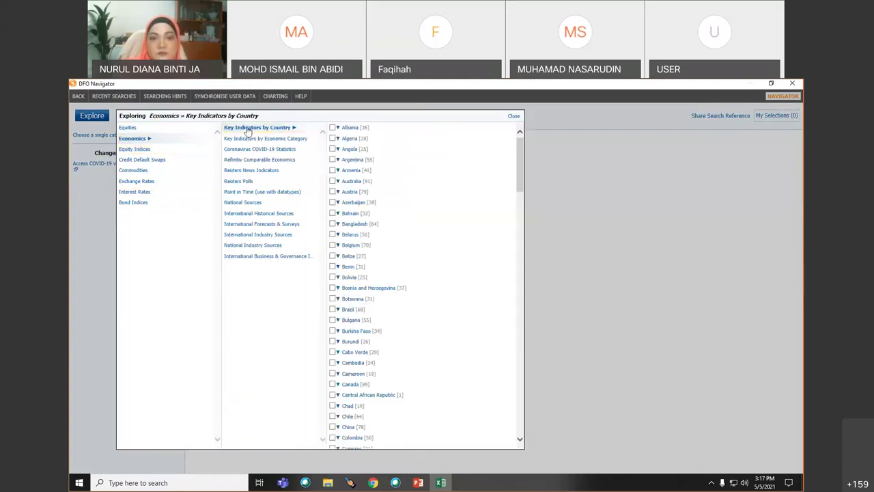
pyautogui.click(261, 247)
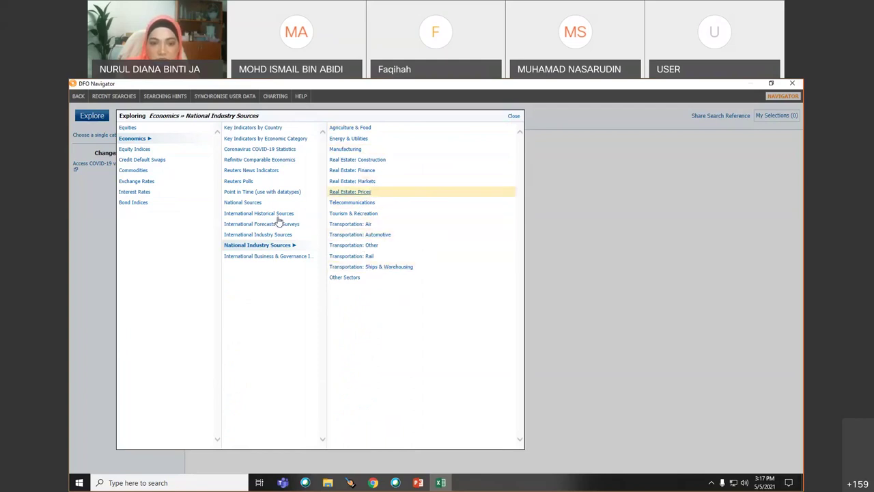
pyautogui.click(254, 205)
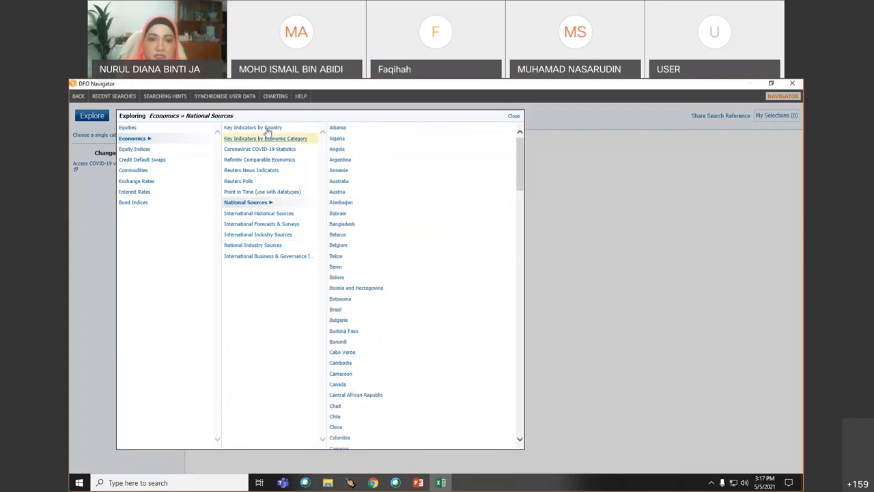
pyautogui.click(270, 140)
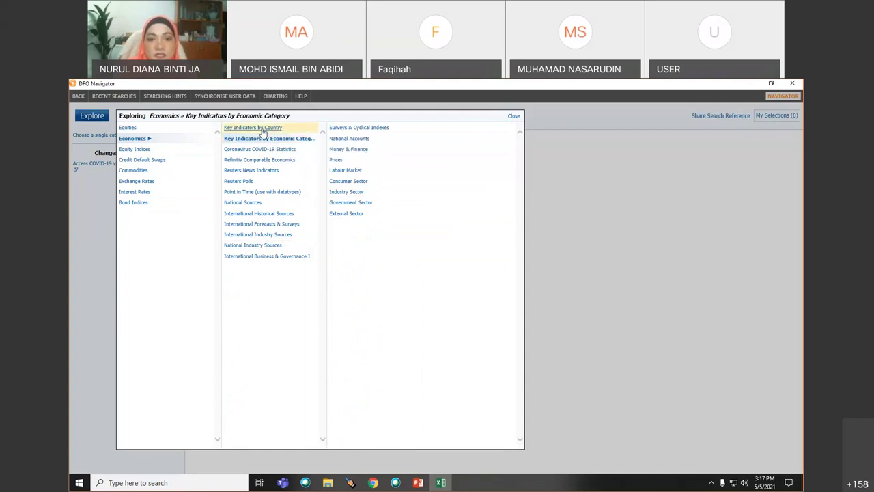
# - Tick Malaysia under Key Indicators by Country and show its indicator list
pyautogui.click(263, 131)
pyautogui.scroll(-15, 404, 365)
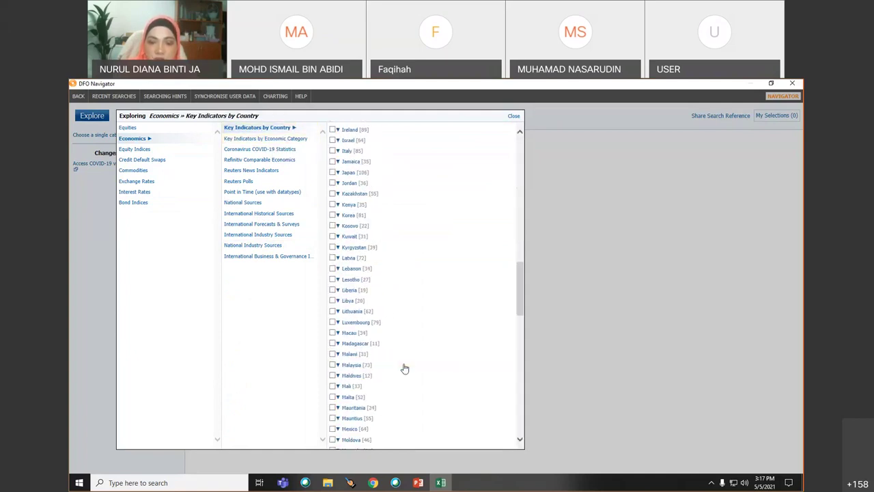
pyautogui.scroll(-6, 404, 368)
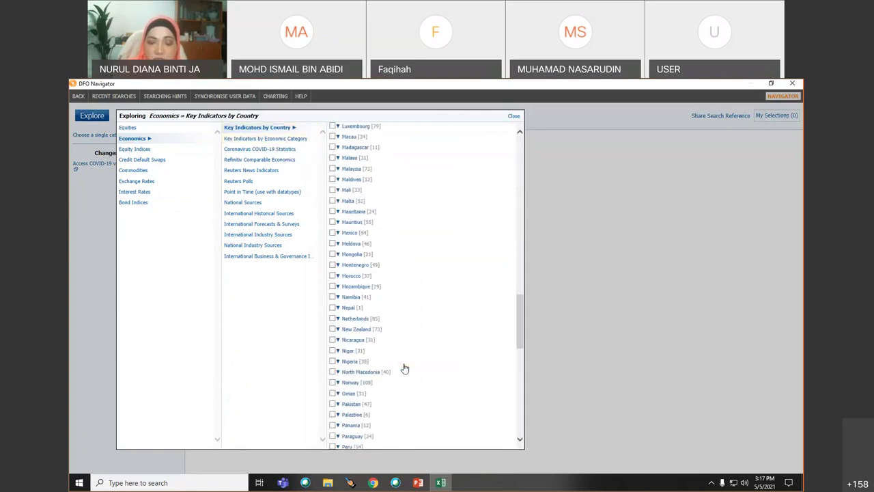
pyautogui.click(333, 169)
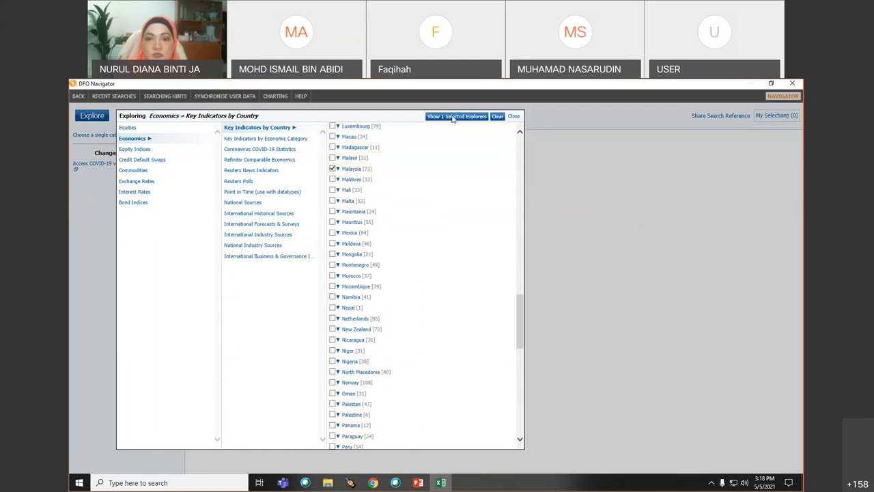
pyautogui.click(452, 117)
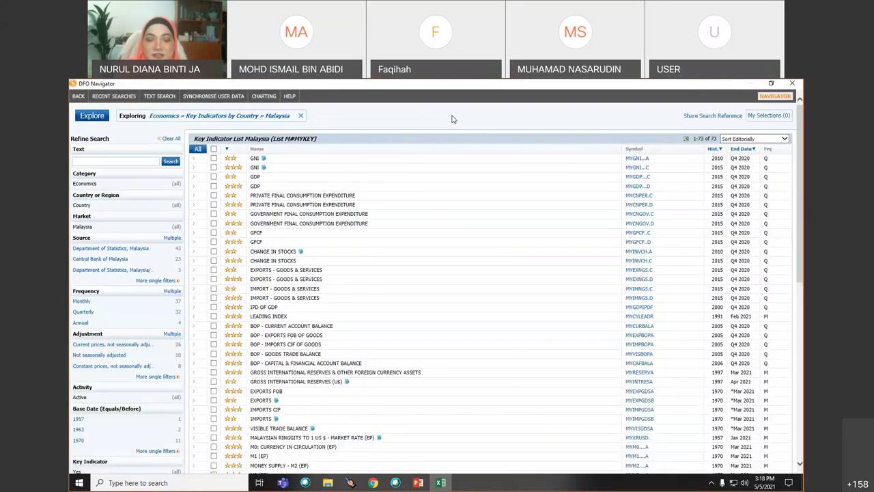
# - Select the MYEXNGS.D exports and MYIMNGS.C imports series, leaving MYEXNGS.C unticked
pyautogui.click(213, 270)
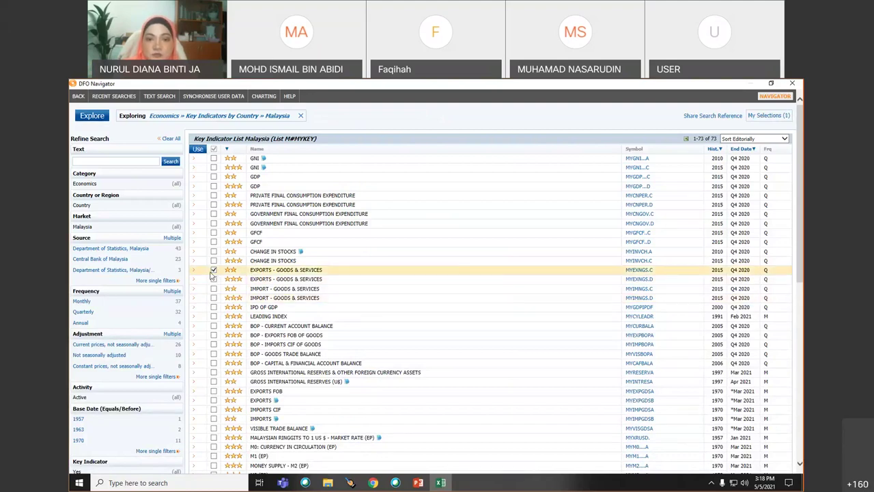
pyautogui.click(213, 278)
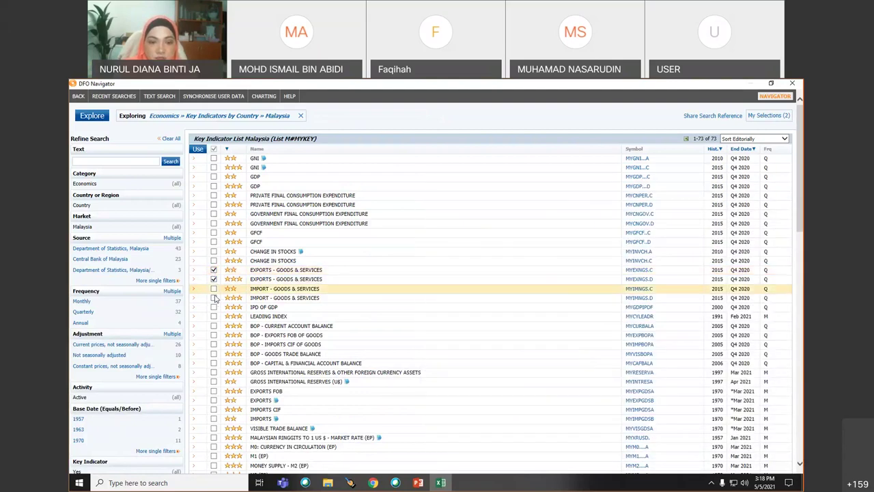
pyautogui.click(214, 289)
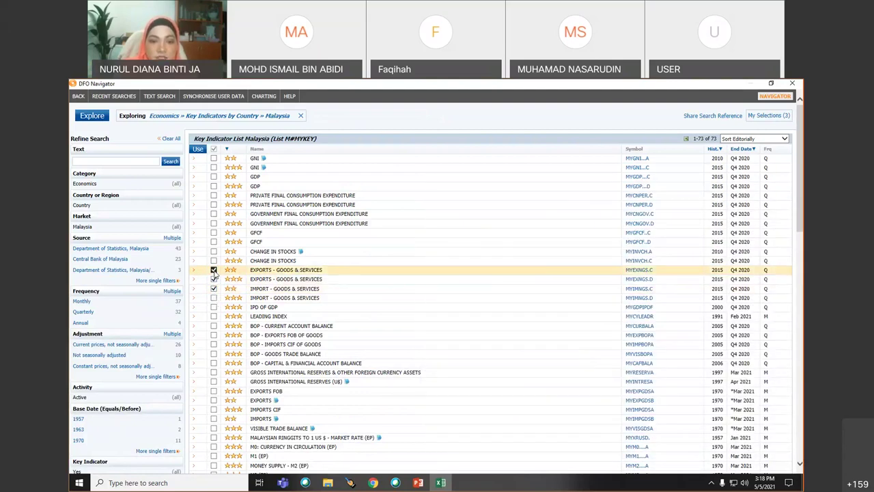
pyautogui.click(214, 270)
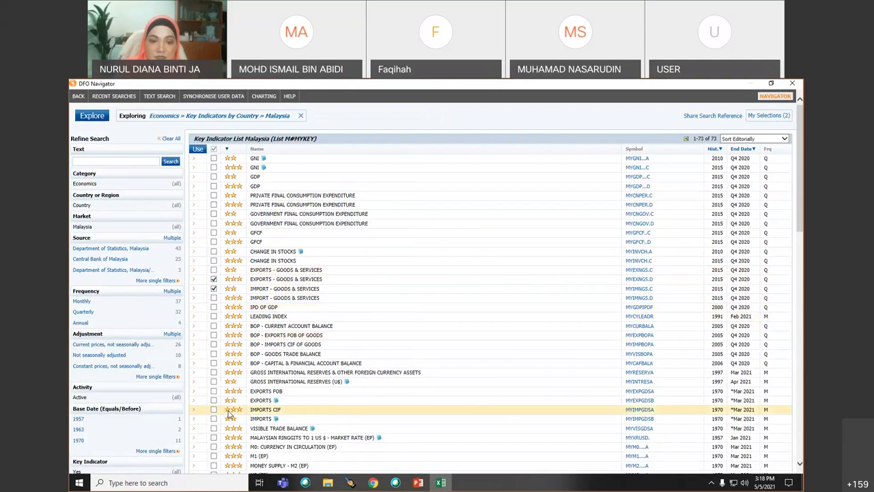
# - Add INDUSTRIAL PRODUCTION and MONEY SUPPLY - M2 (EP) to the Malaysian selections
pyautogui.scroll(-12, 221, 427)
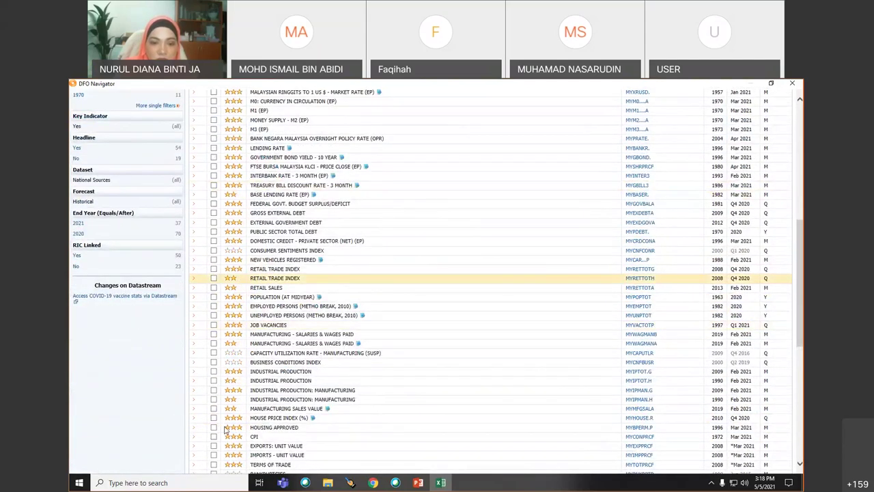
pyautogui.scroll(-3, 225, 429)
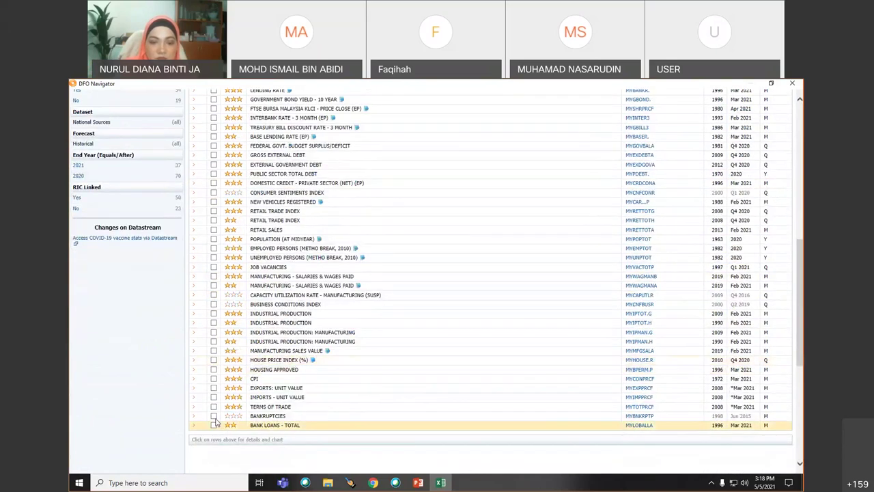
pyautogui.click(214, 313)
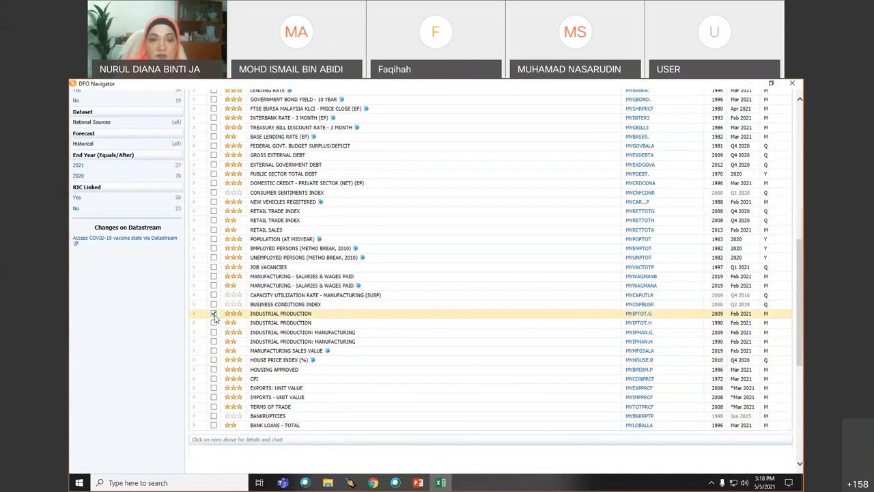
pyautogui.scroll(3, 213, 311)
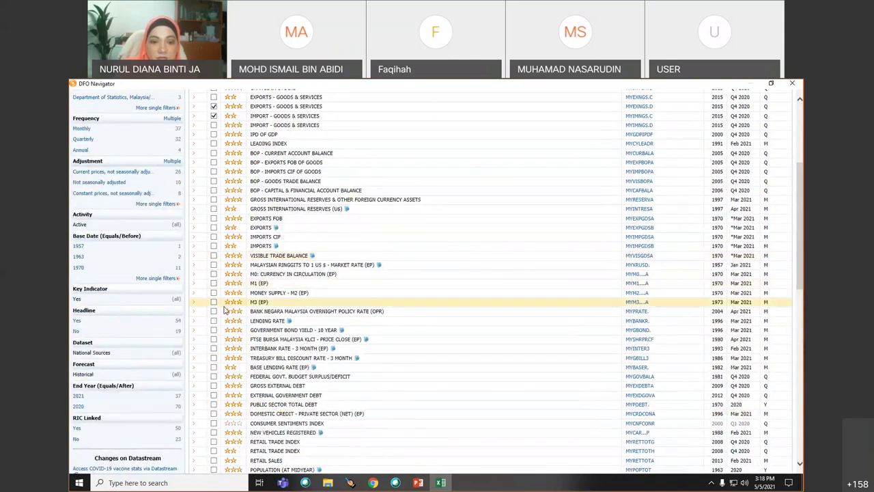
pyautogui.click(213, 294)
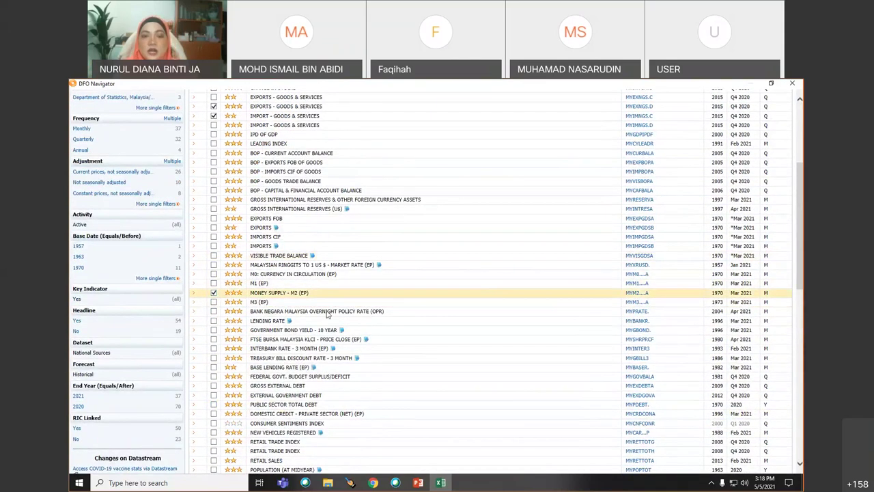
pyautogui.scroll(4, 326, 314)
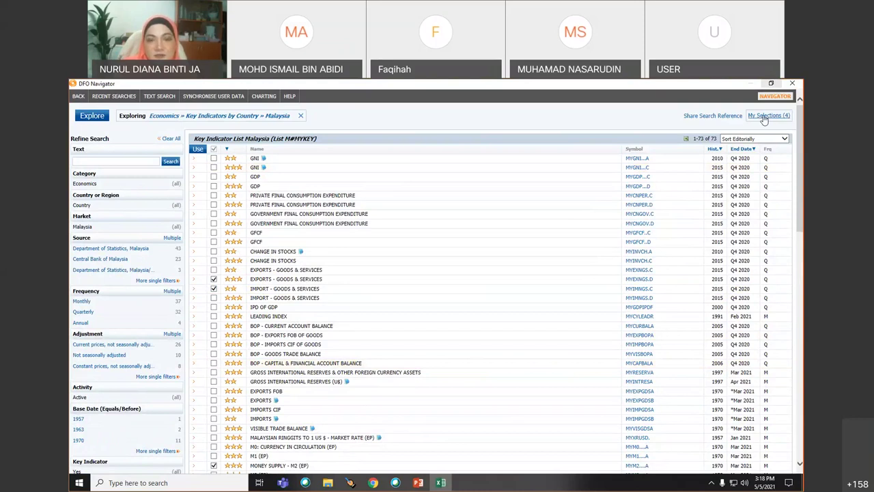
# - Review the four series in My Selections, then use them all in the Excel request
pyautogui.click(766, 116)
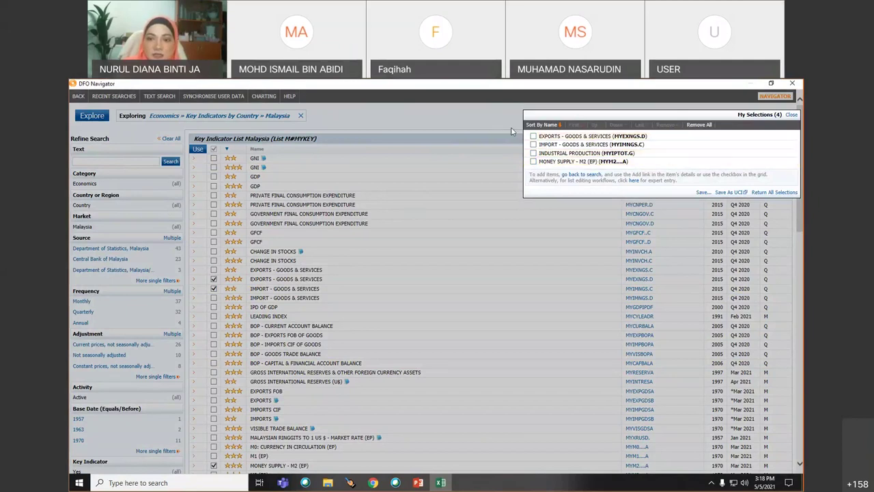
pyautogui.click(488, 123)
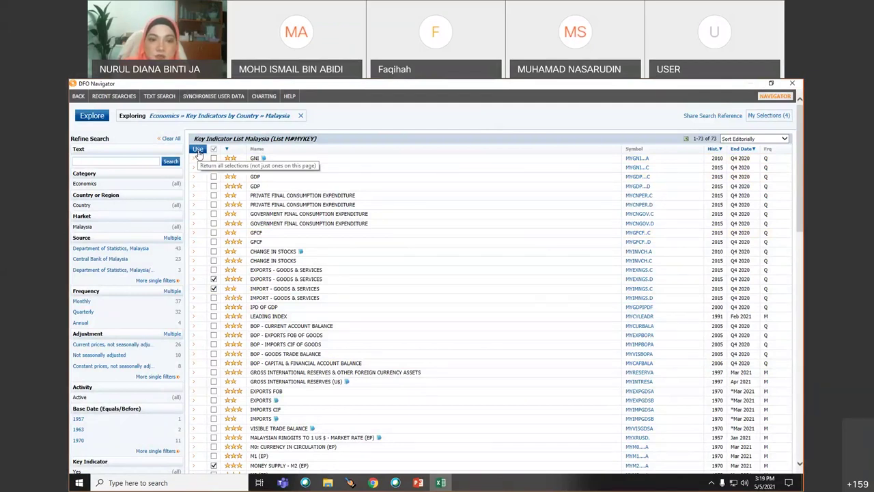
pyautogui.click(197, 149)
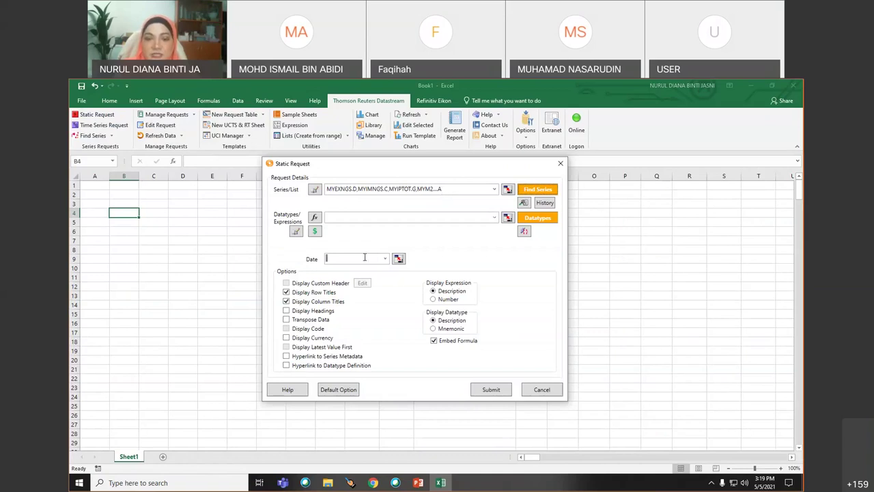
# - Submit the static request for the four Malaysian series with date 01/10/2015
pyautogui.write('20')
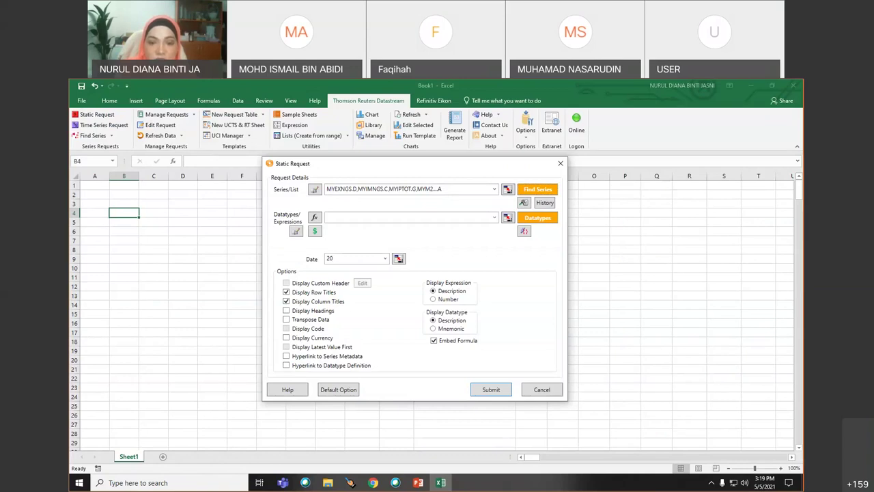
pyautogui.write('15')
pyautogui.press('BackSpace')
pyautogui.press('BackSpace')
pyautogui.press('BackSpace')
pyautogui.press('BackSpace')
pyautogui.write('01/10/2015')
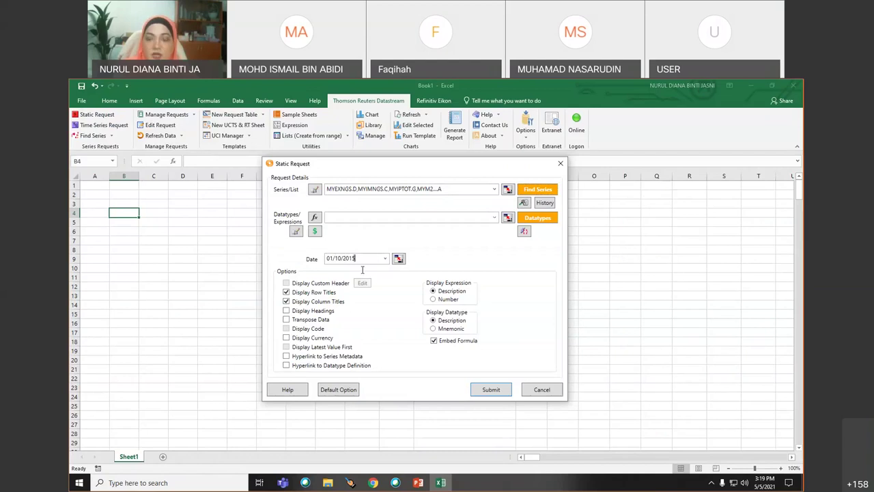
pyautogui.click(490, 393)
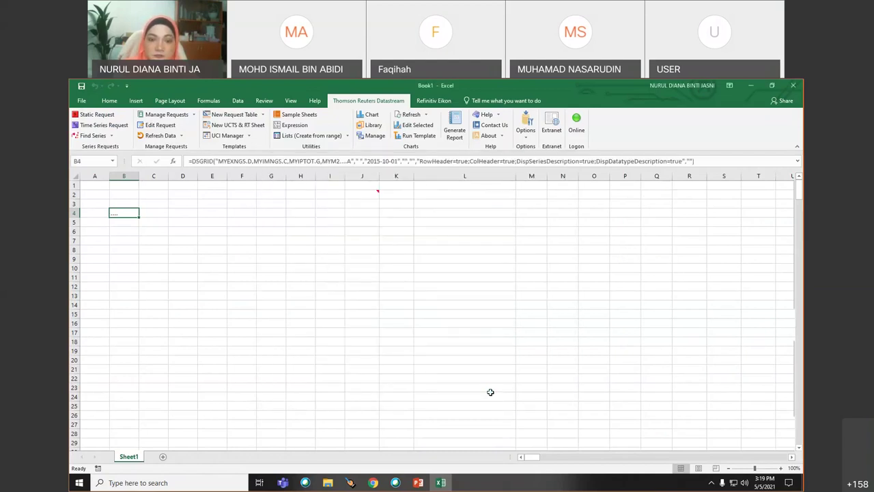
# - Widen columns C and B so the series codes and values show fully
pyautogui.moveTo(167, 176); pyautogui.dragTo(256, 179)
pyautogui.moveTo(138, 177); pyautogui.dragTo(179, 180)
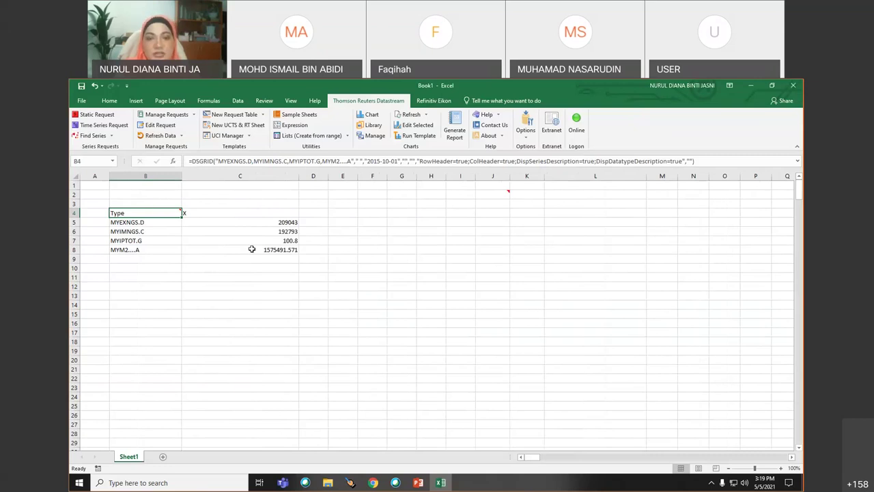
pyautogui.click(144, 277)
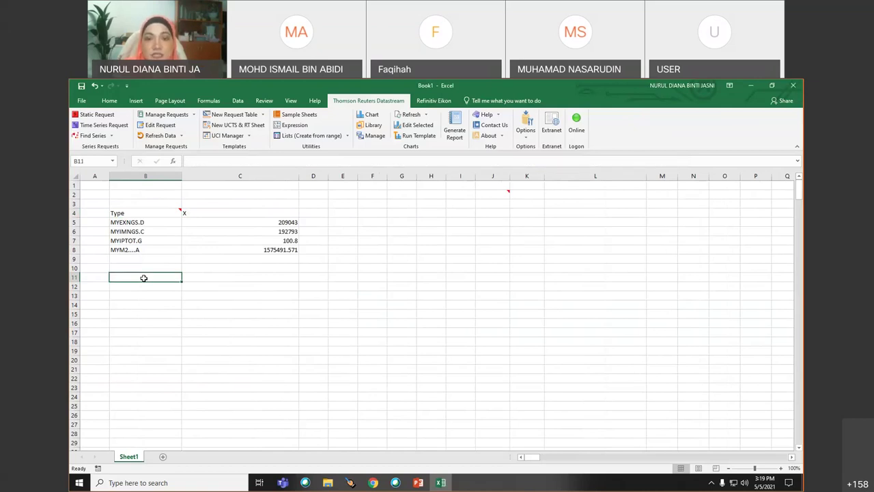
# - Cancel a stray time series request and add a new Sheet2 worksheet
pyautogui.click(99, 125)
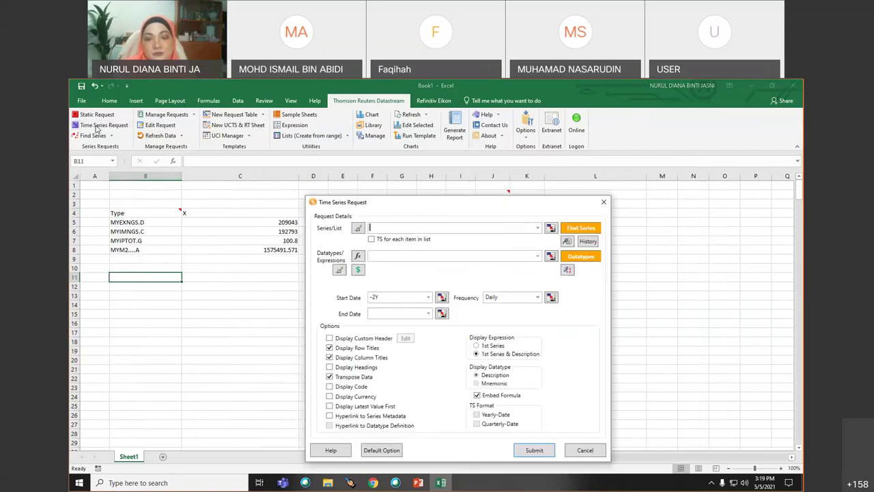
pyautogui.click(586, 452)
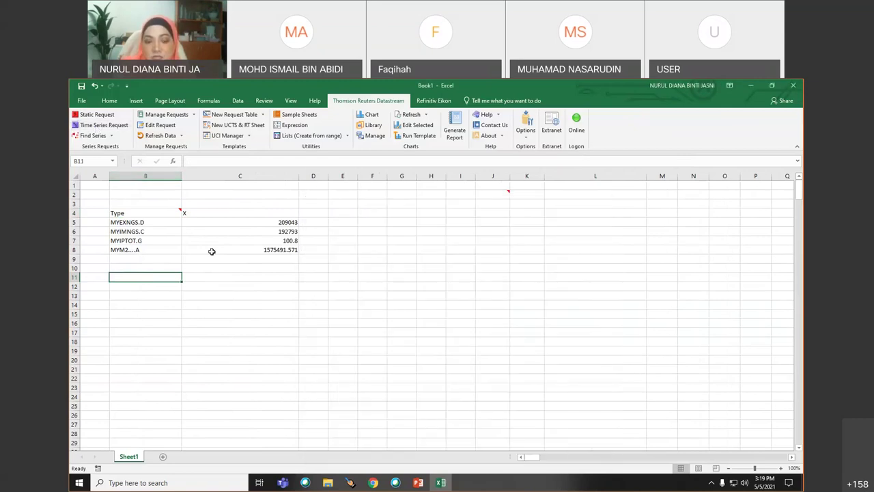
pyautogui.click(162, 456)
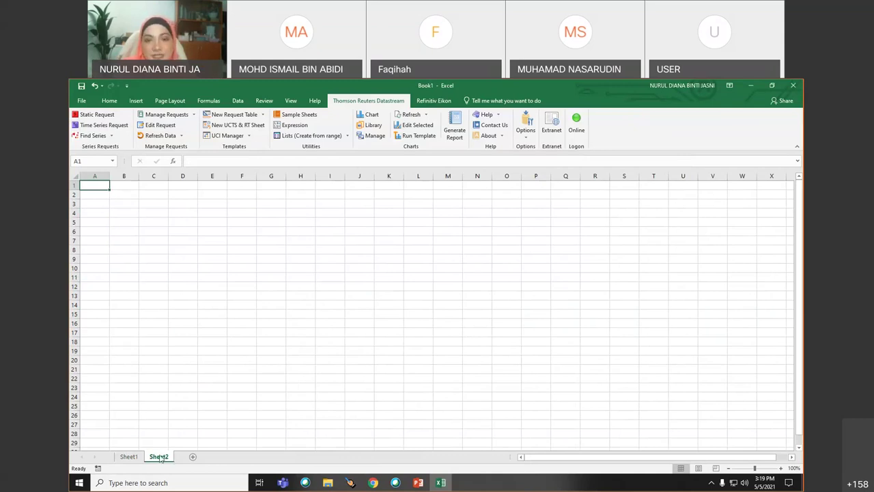
# - Start a Sheet2 time series request with series Sime Darby Property (L:SIMP)
pyautogui.click(95, 127)
pyautogui.write('sime darby')
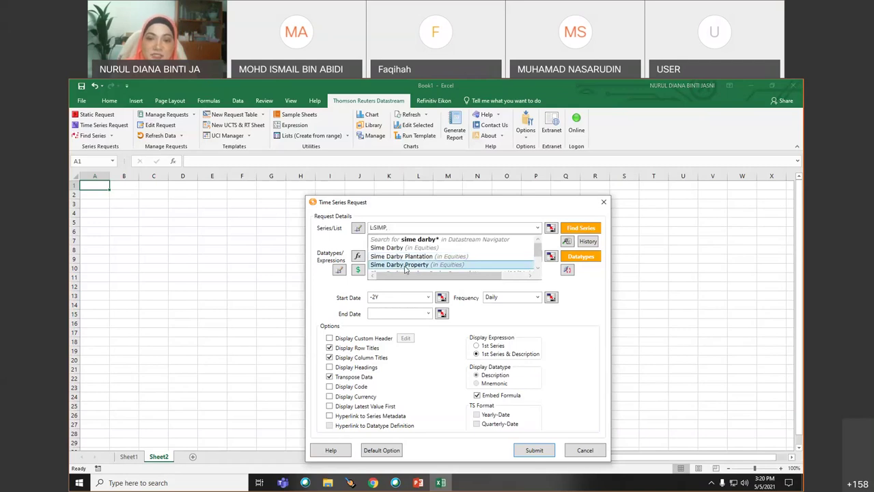
pyautogui.click(403, 265)
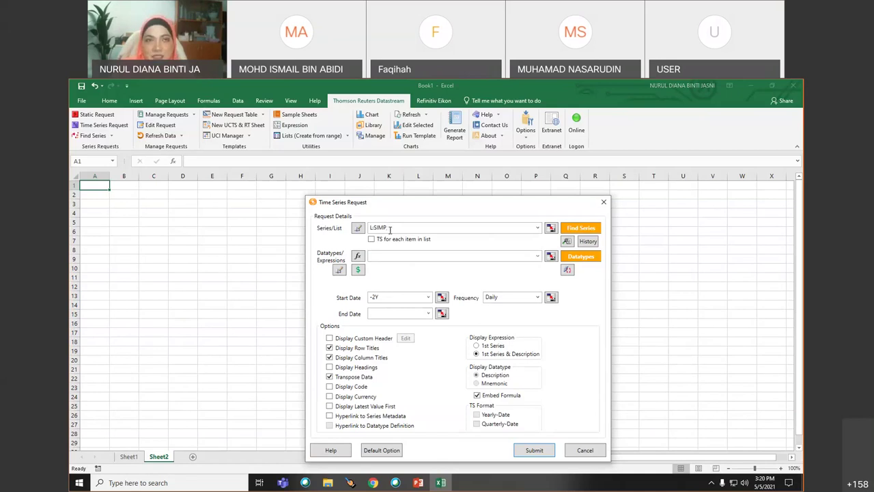
pyautogui.write(',')
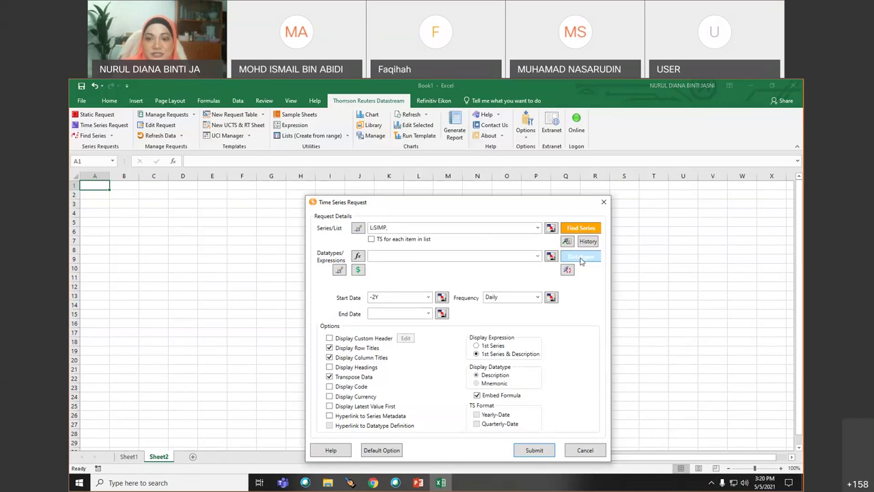
pyautogui.click(581, 257)
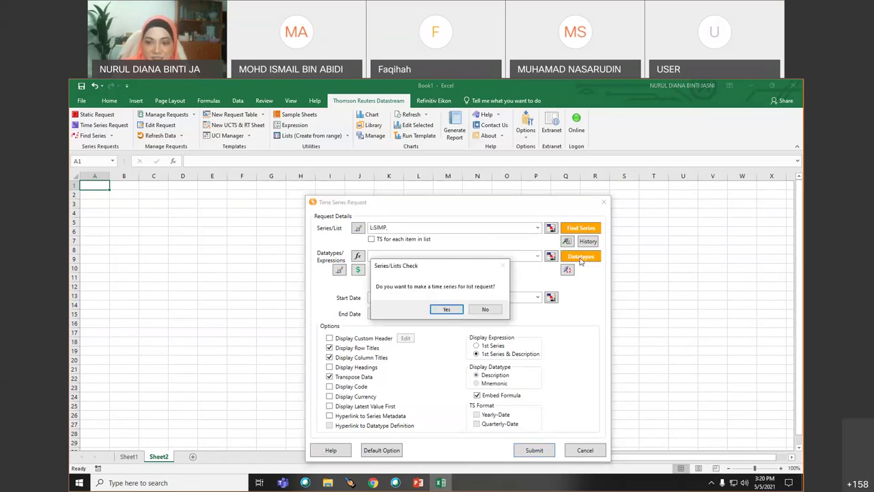
# - Open the Navigator datatype search, clearing the previous ratio search and checking sort options
pyautogui.click(485, 309)
pyautogui.click(580, 257)
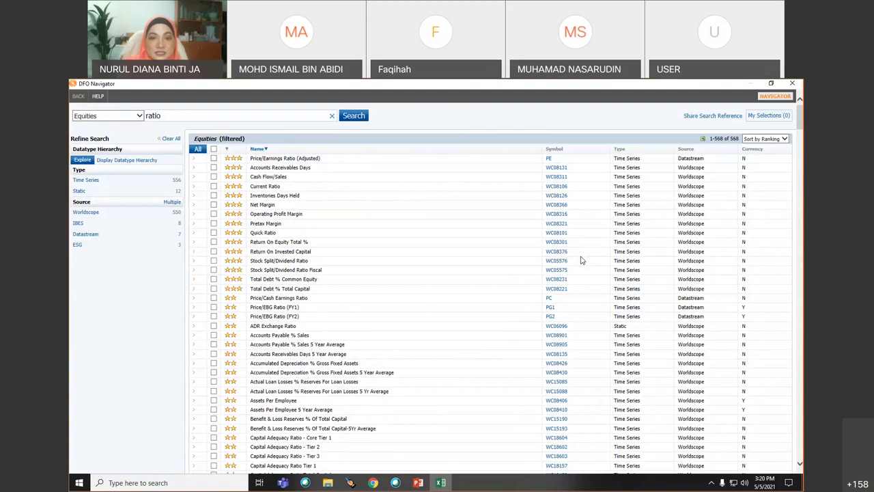
pyautogui.click(332, 116)
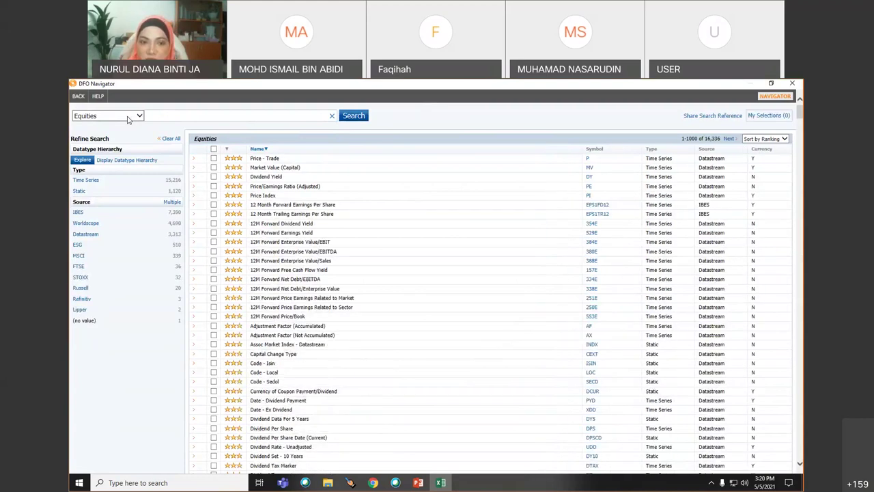
pyautogui.click(158, 116)
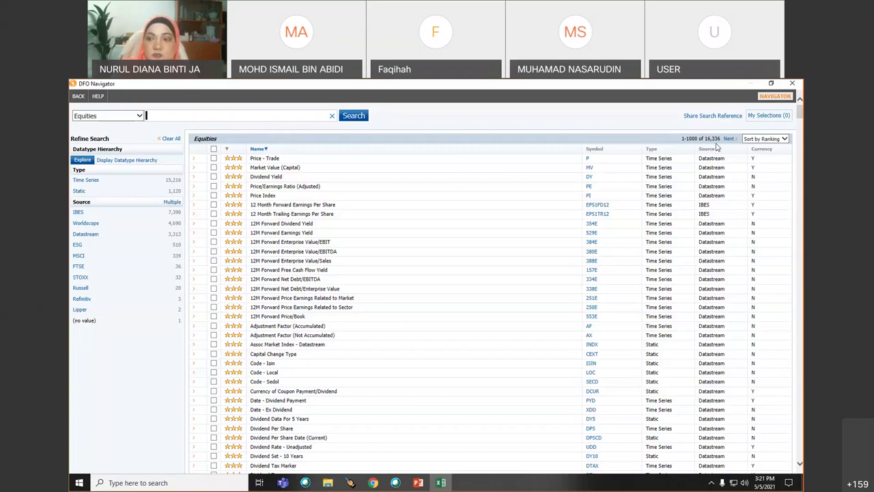
pyautogui.click(785, 139)
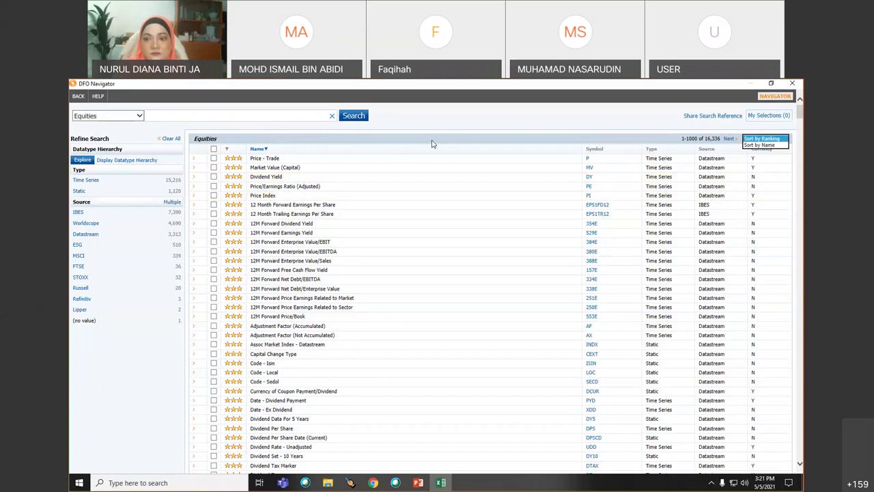
pyautogui.click(799, 136)
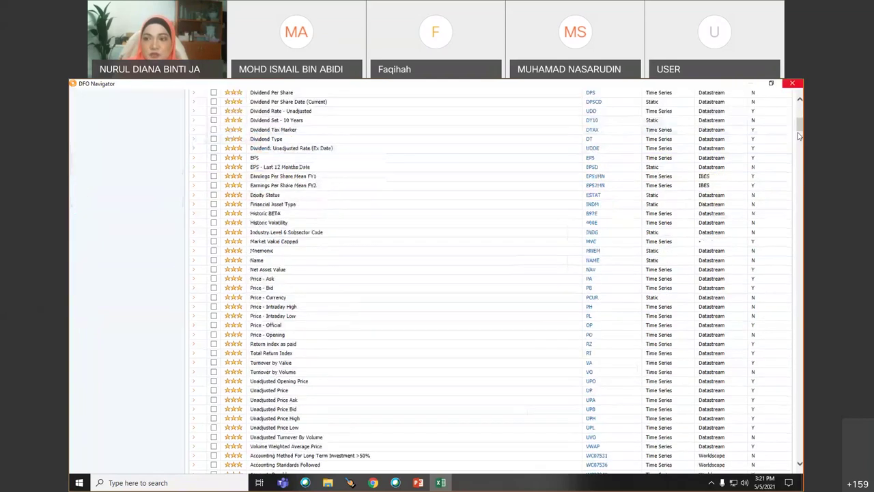
pyautogui.scroll(5, 775, 220)
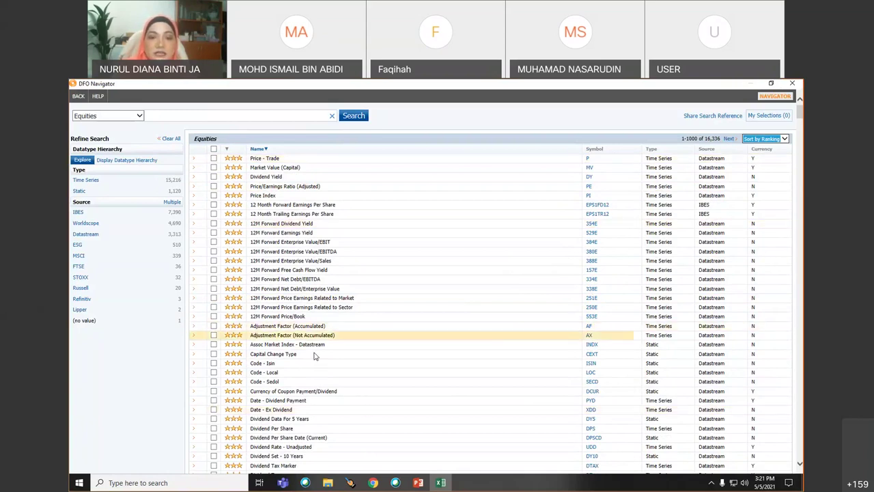
# - Tick the Market Value (Capital), Net Asset Value and Total Return Index datatypes
pyautogui.click(213, 167)
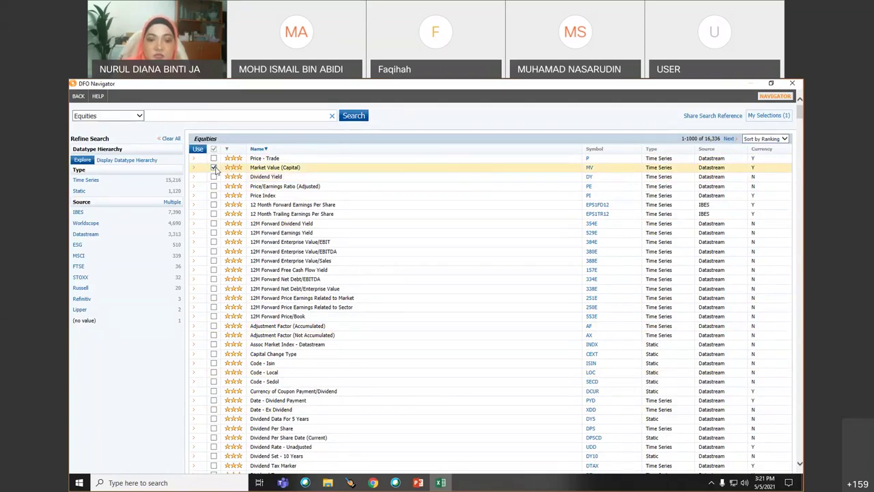
pyautogui.scroll(-3, 322, 350)
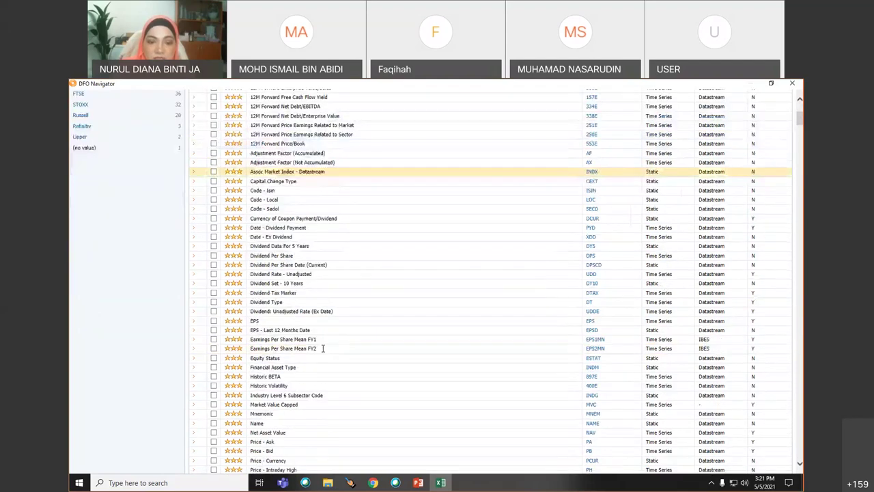
pyautogui.scroll(-3, 323, 348)
pyautogui.click(219, 254)
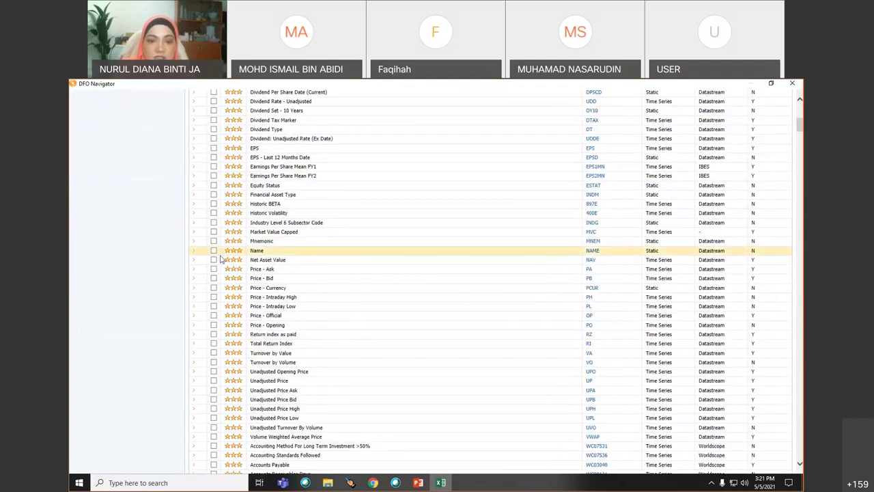
pyautogui.click(214, 260)
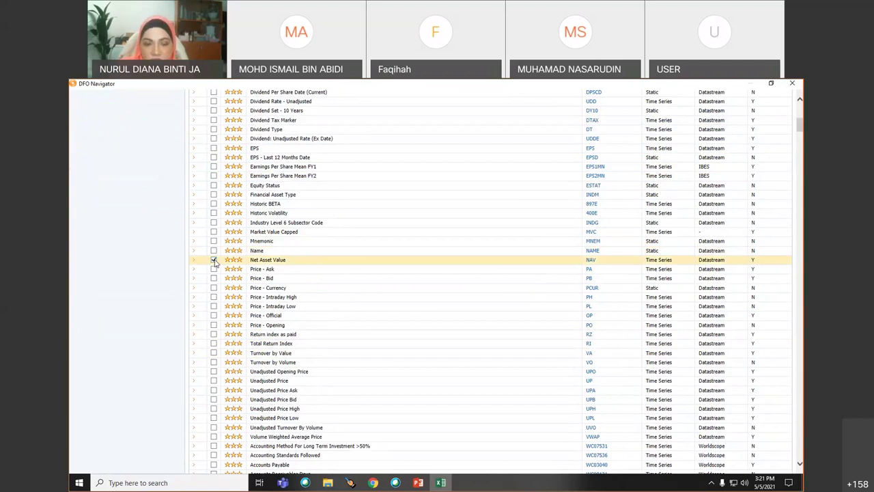
pyautogui.click(213, 261)
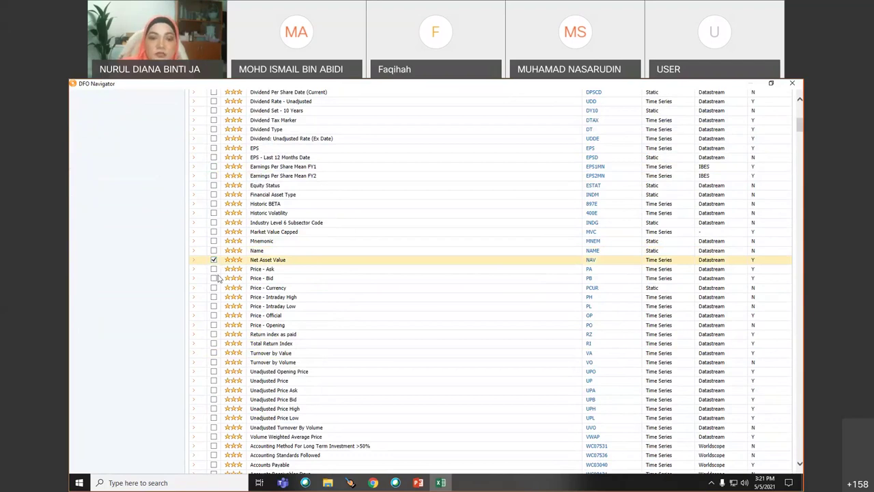
pyautogui.click(214, 344)
# - Tick the Cash Flow/Sales and Current Assets Total datatypes
pyautogui.scroll(-4, 392, 353)
pyautogui.scroll(-1, 392, 356)
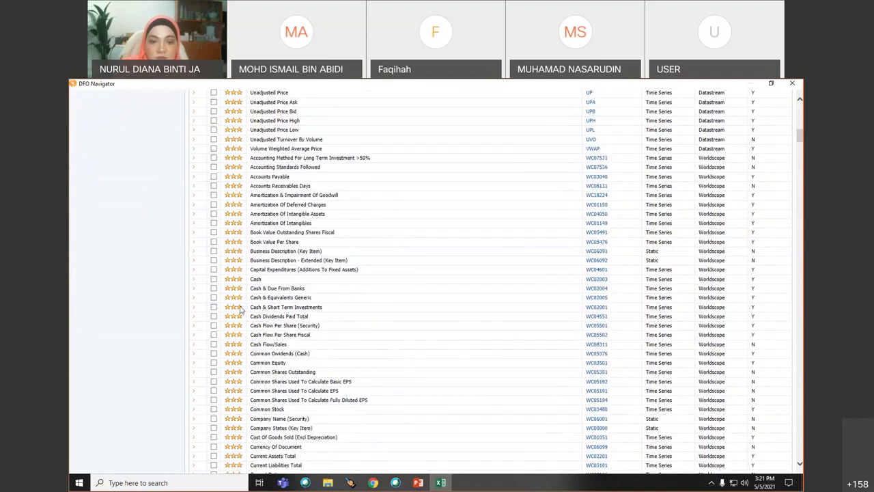
pyautogui.click(213, 343)
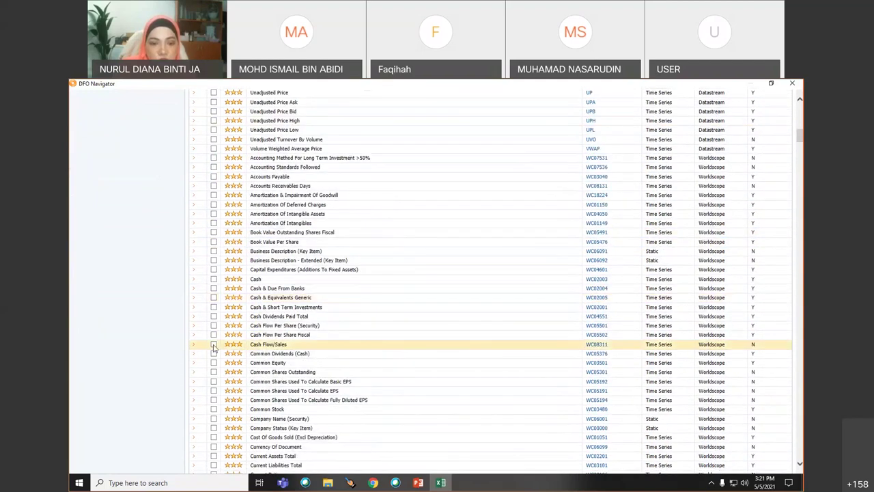
pyautogui.scroll(-2, 390, 396)
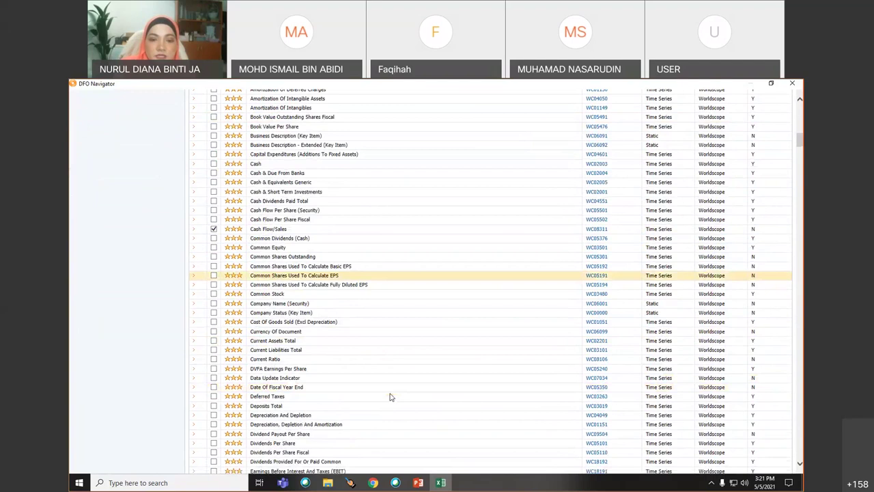
pyautogui.click(214, 341)
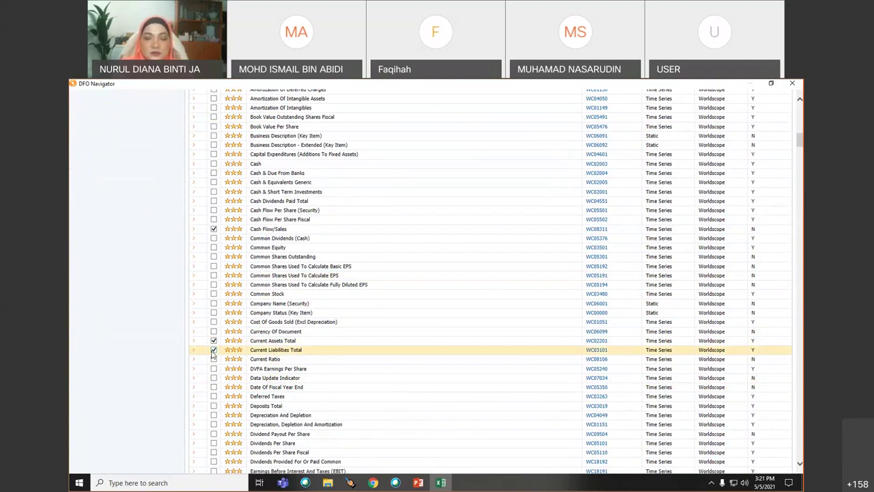
pyautogui.scroll(15, 382, 389)
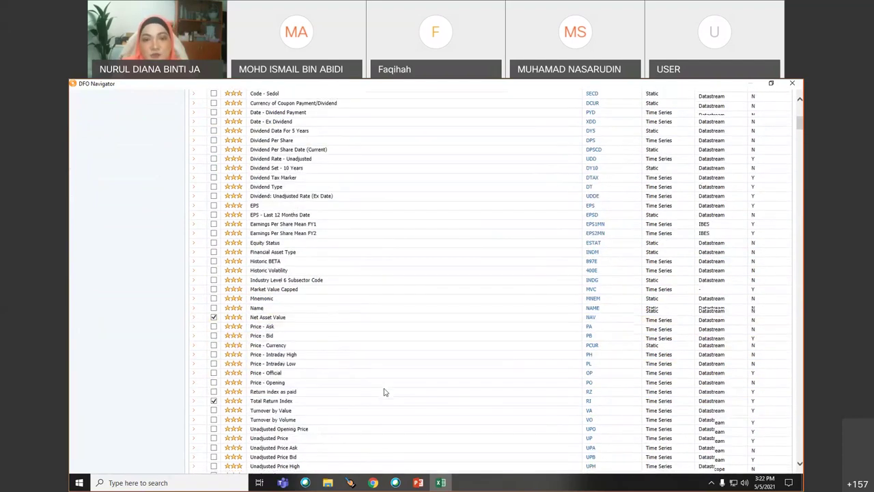
pyautogui.click(171, 116)
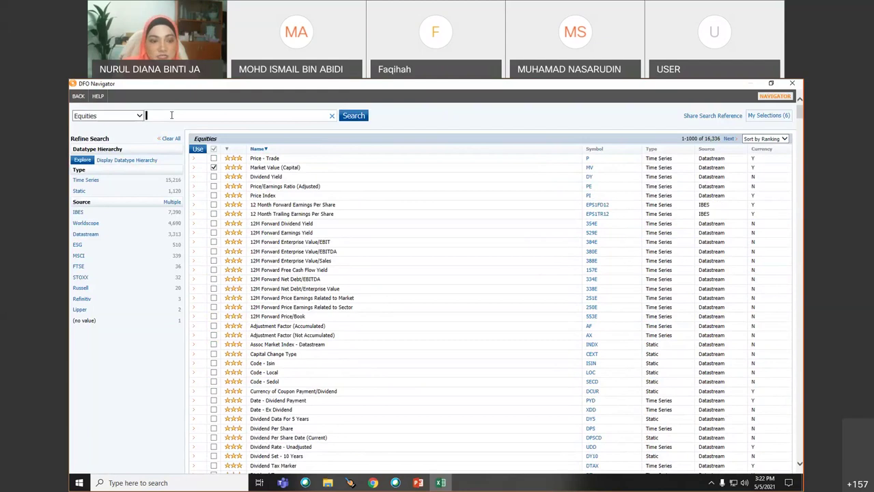
# - Search datatypes for 'ratio', add Current Ratio and Net Margin, and return them to the request
pyautogui.write('ratio')
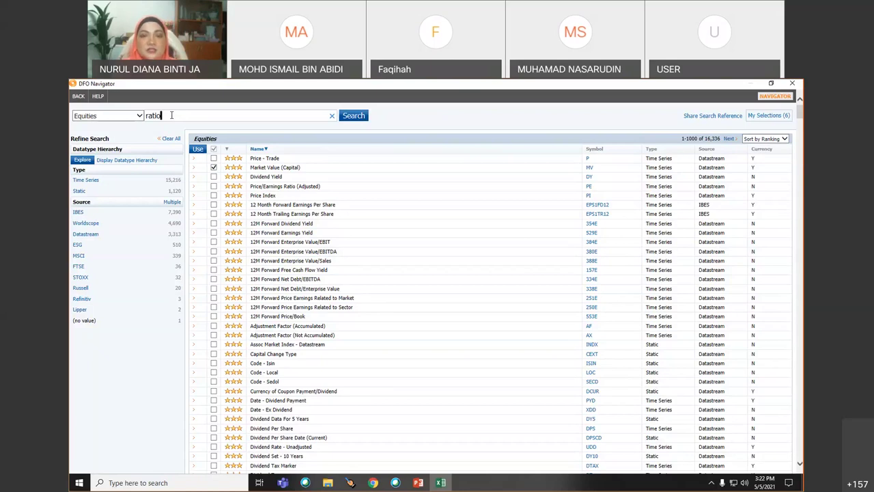
pyautogui.click(354, 118)
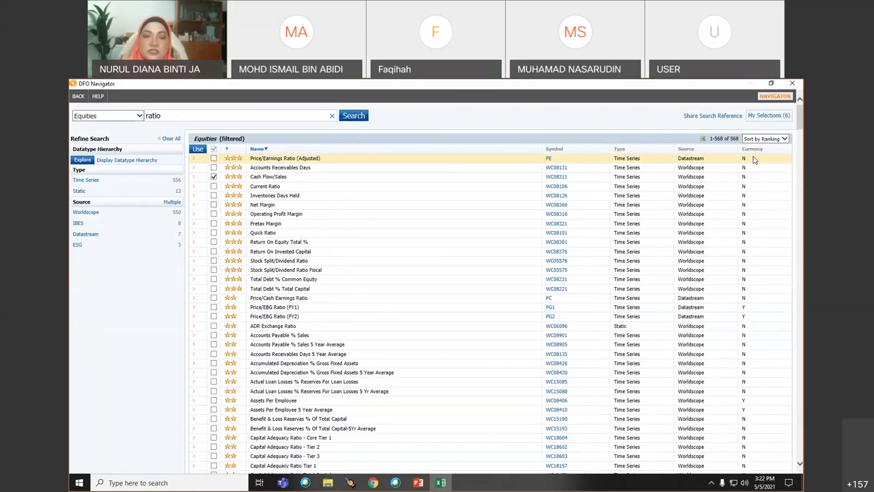
pyautogui.click(213, 205)
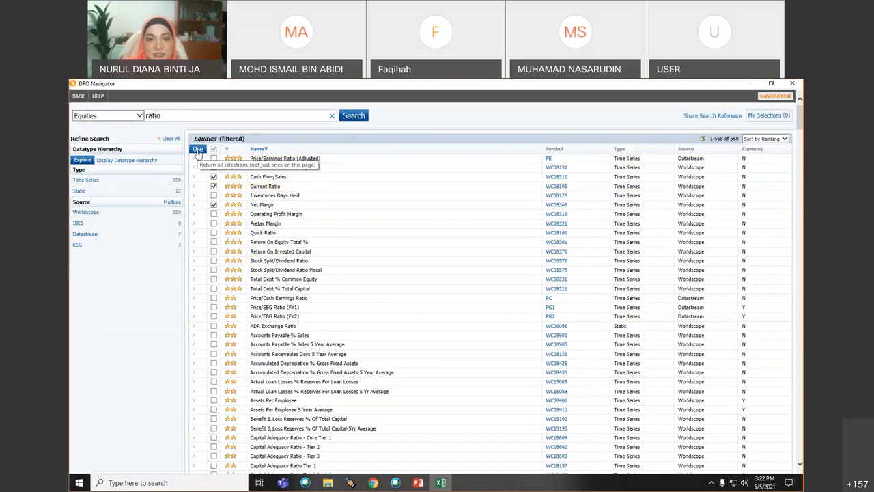
pyautogui.click(197, 150)
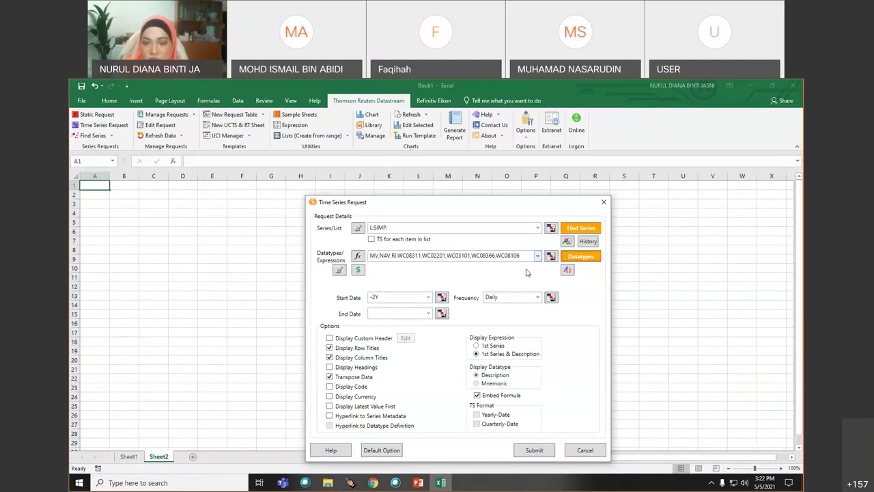
# - Request L:SIMP at Yearly frequency from 2010 to 2020 and submit to fill Sheet2
pyautogui.moveTo(486, 204); pyautogui.dragTo(438, 127)
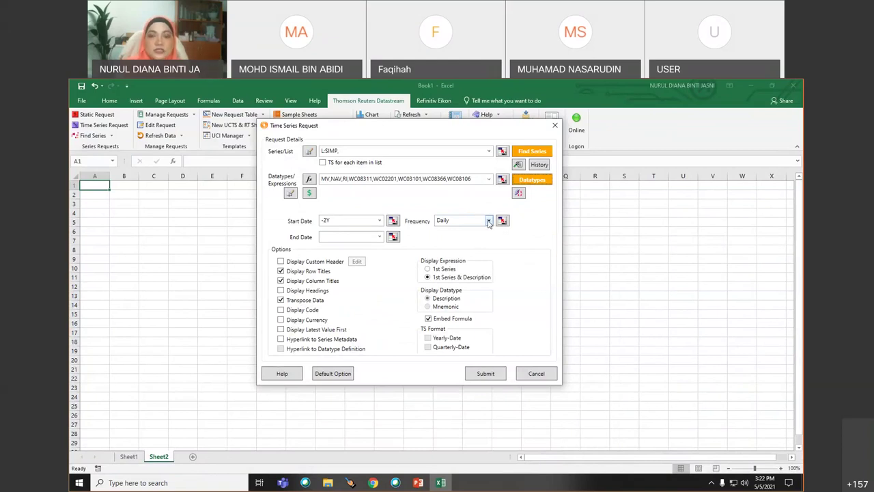
pyautogui.click(489, 222)
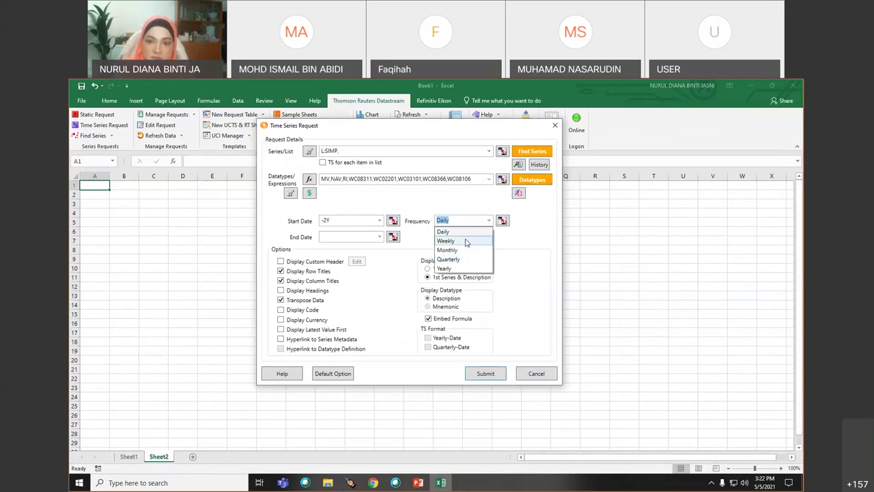
pyautogui.click(458, 269)
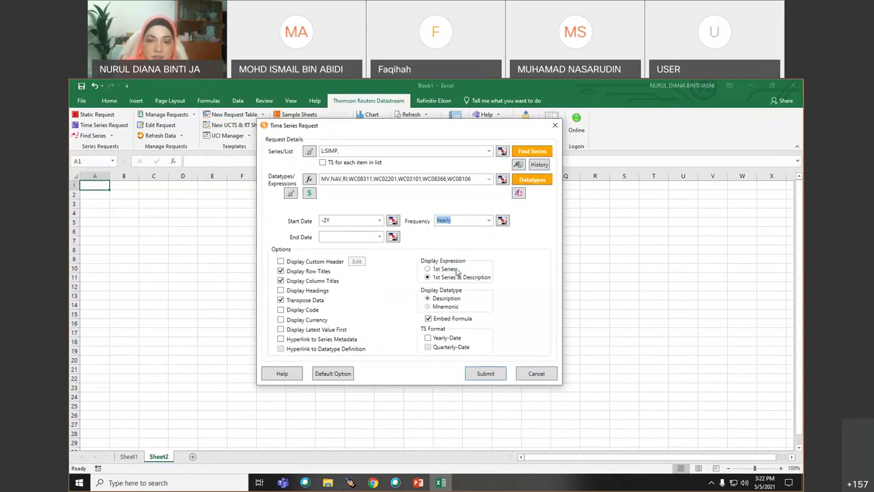
pyautogui.doubleClick(335, 219)
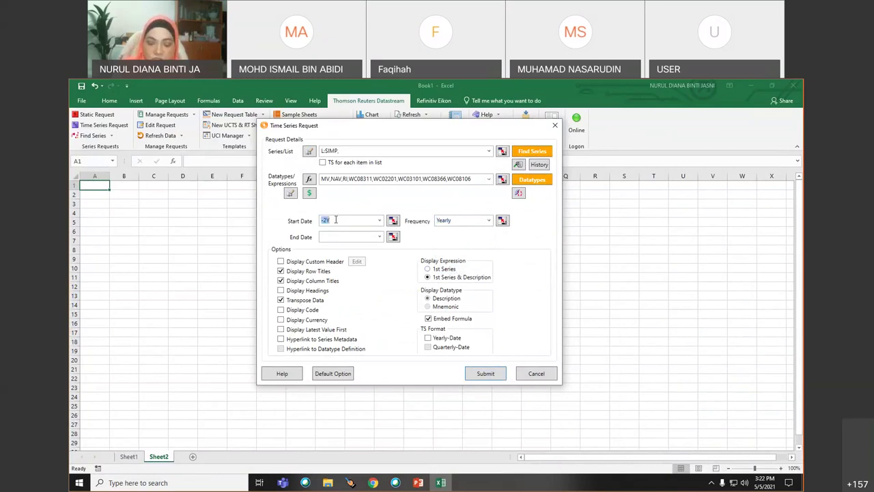
pyautogui.write('2010')
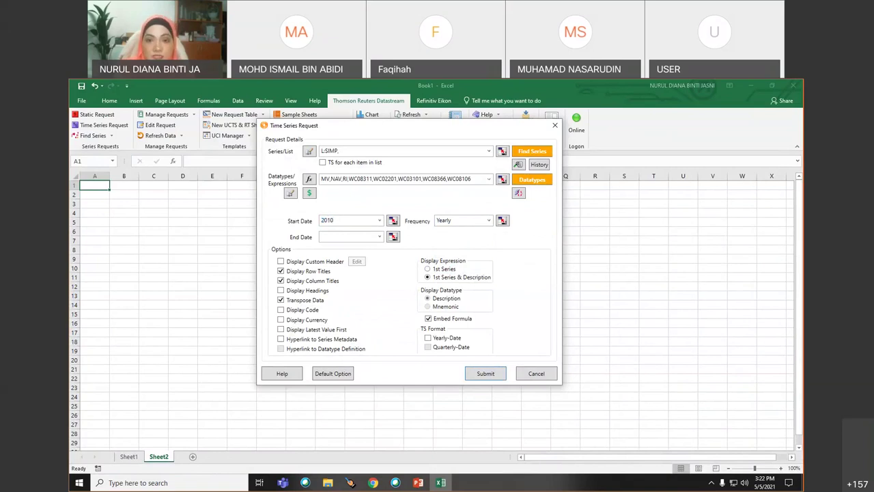
pyautogui.click(334, 237)
pyautogui.write('201')
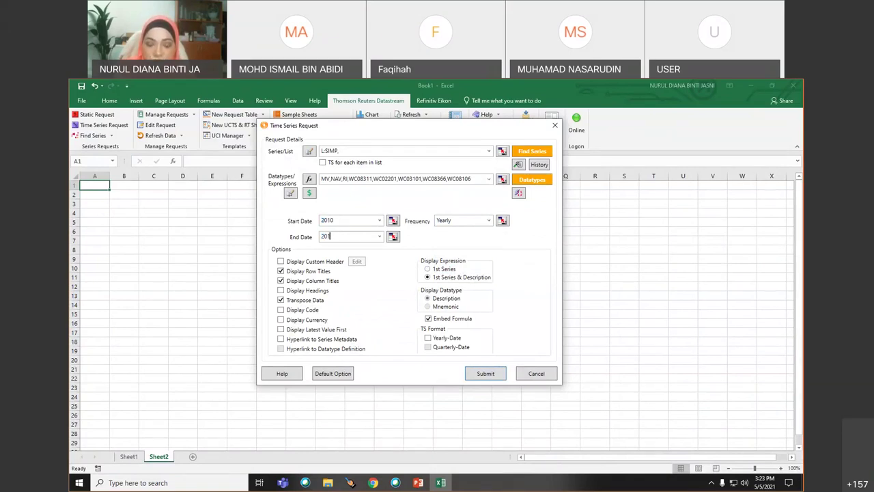
pyautogui.write('0')
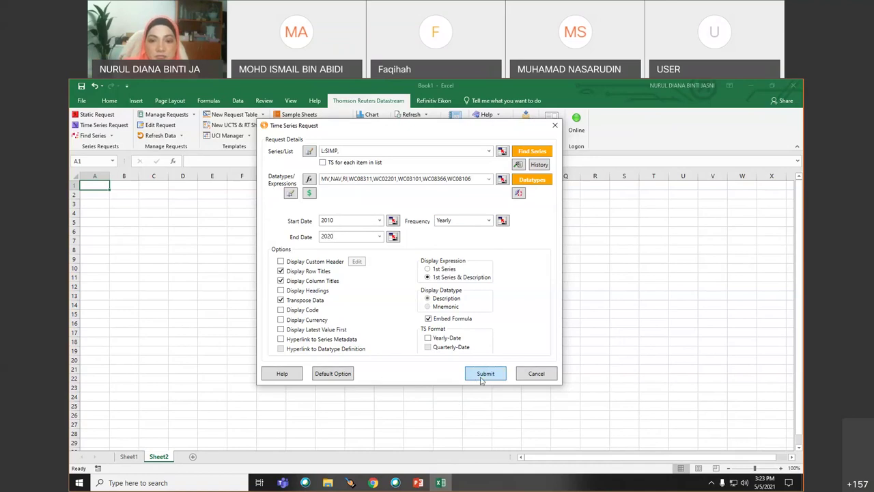
pyautogui.click(484, 373)
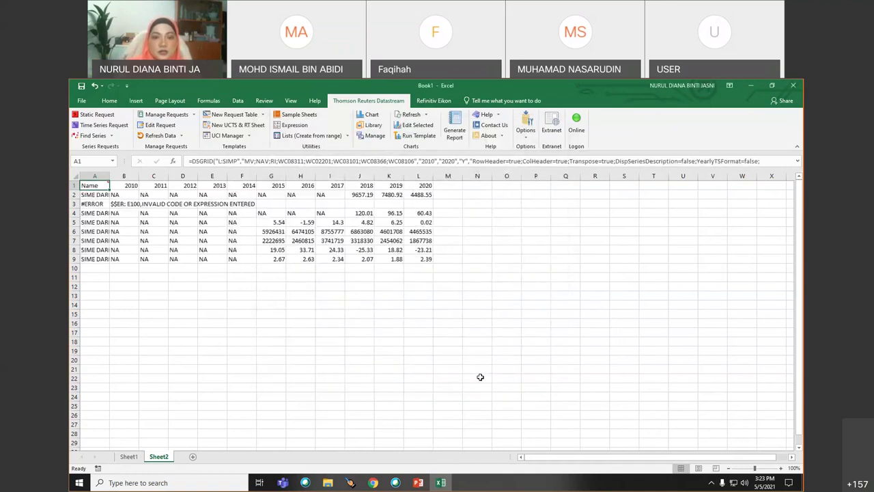
# - Widen columns F, B, L and K so the values and the E100 error in B3 read fully
pyautogui.moveTo(257, 175); pyautogui.dragTo(333, 176)
pyautogui.click(245, 231)
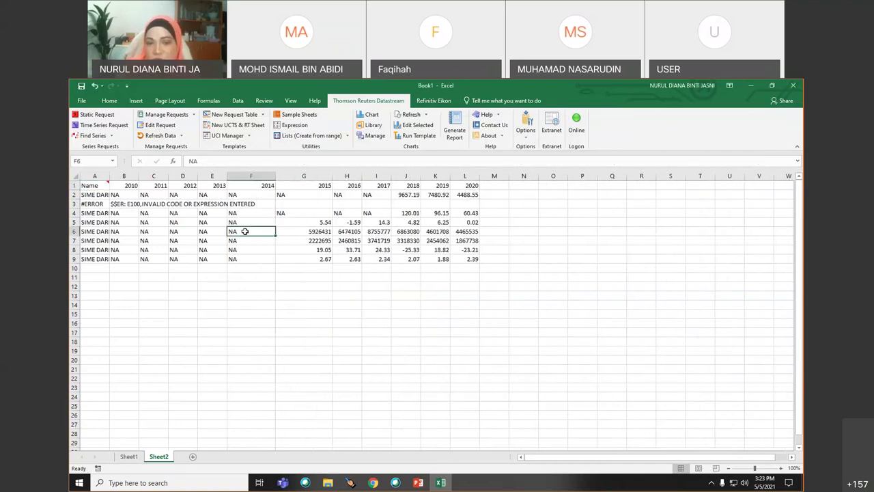
pyautogui.moveTo(275, 174); pyautogui.dragTo(292, 175)
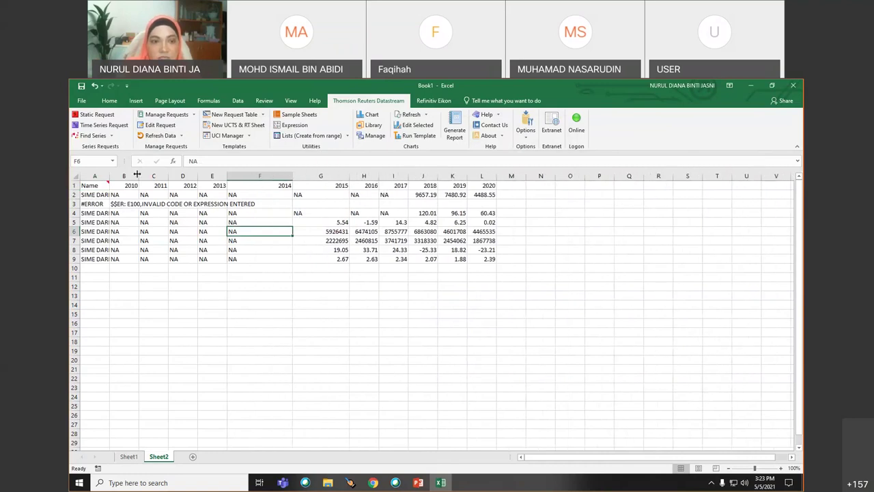
pyautogui.moveTo(137, 175); pyautogui.dragTo(168, 175)
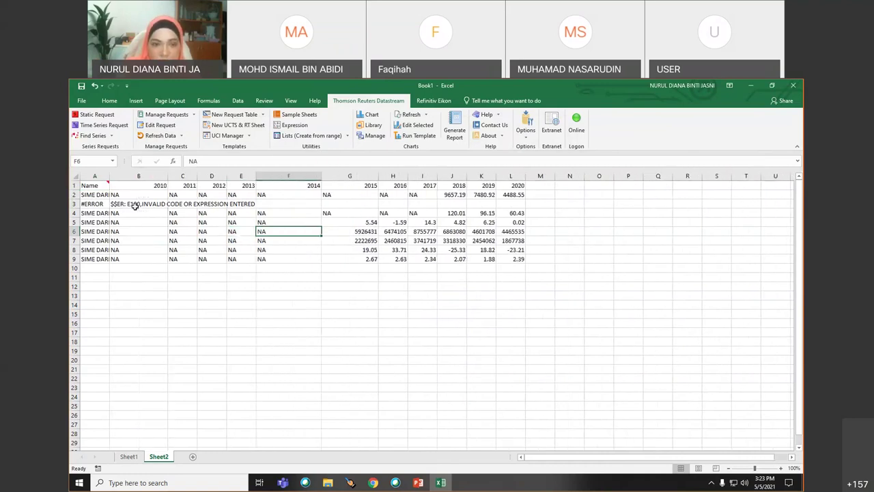
pyautogui.click(136, 210)
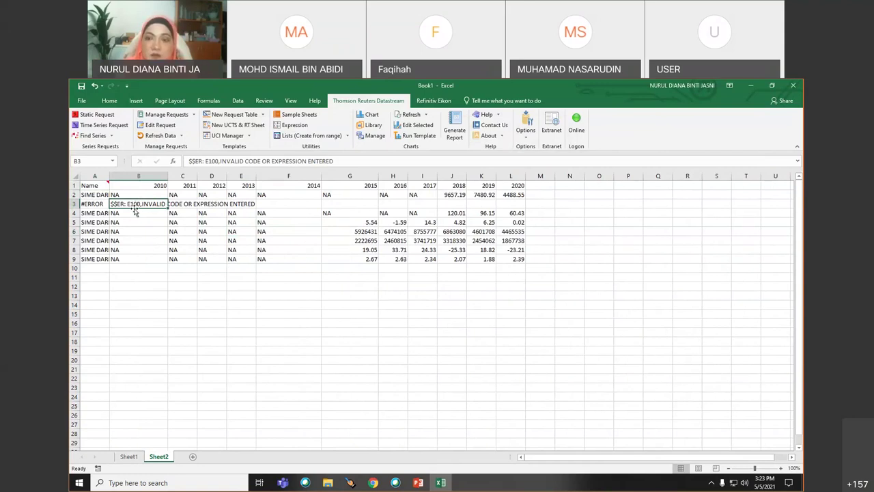
pyautogui.moveTo(526, 177); pyautogui.dragTo(566, 179)
pyautogui.moveTo(496, 177); pyautogui.dragTo(451, 177)
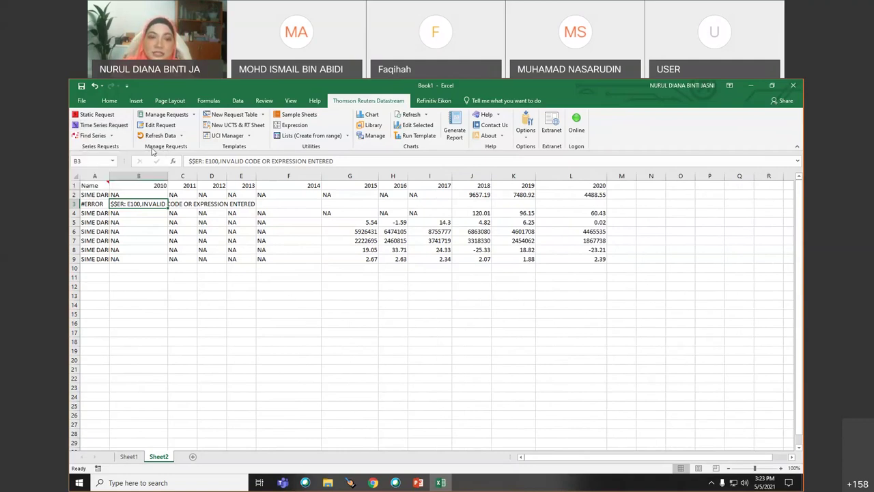
# - Select the request formula cell A1 and look over the year headers in row 1
pyautogui.click(152, 127)
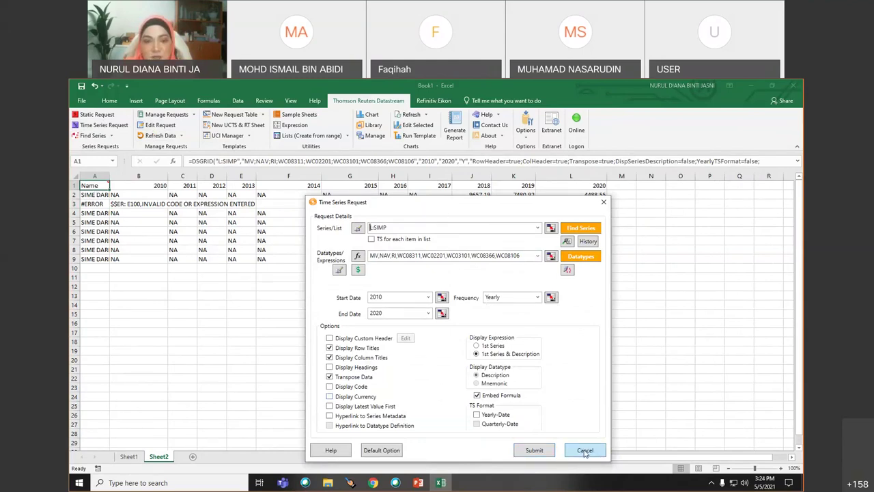
pyautogui.click(585, 452)
pyautogui.moveTo(131, 186); pyautogui.dragTo(573, 180)
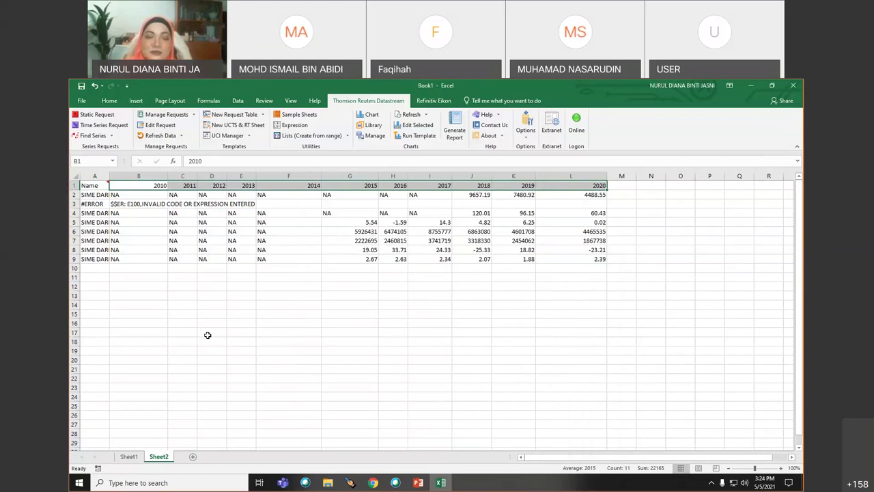
pyautogui.click(85, 185)
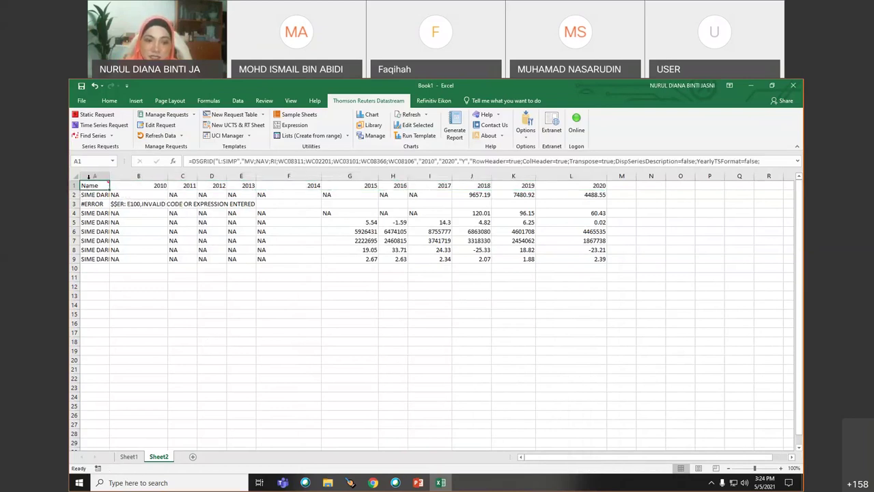
# - Edit the request to list years down the rows with a currency row, and resubmit
pyautogui.moveTo(92, 186)
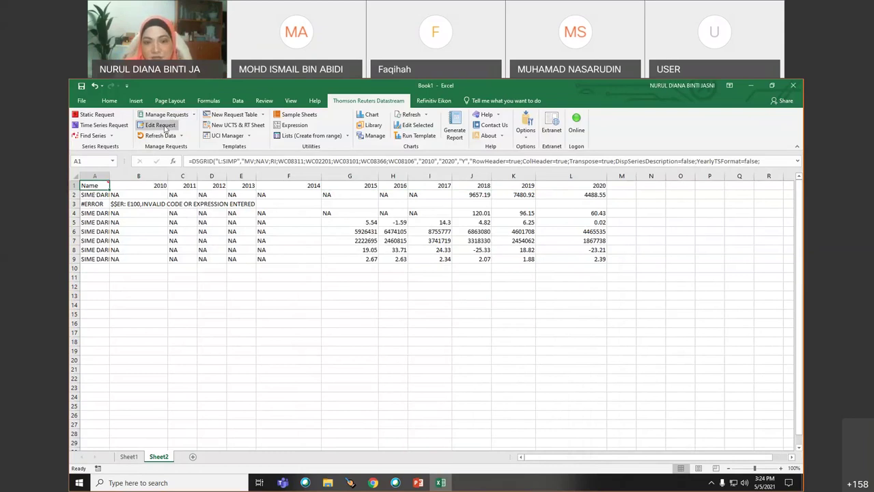
pyautogui.click(161, 126)
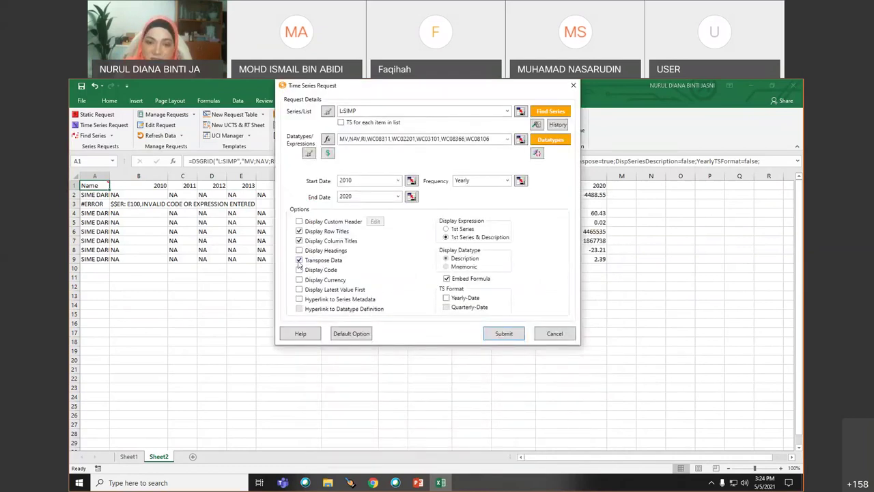
pyautogui.press('Return')
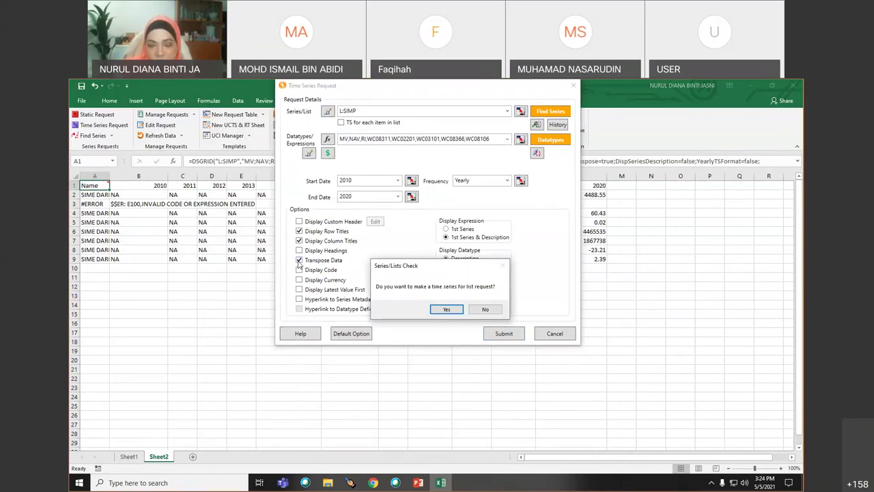
pyautogui.click(447, 309)
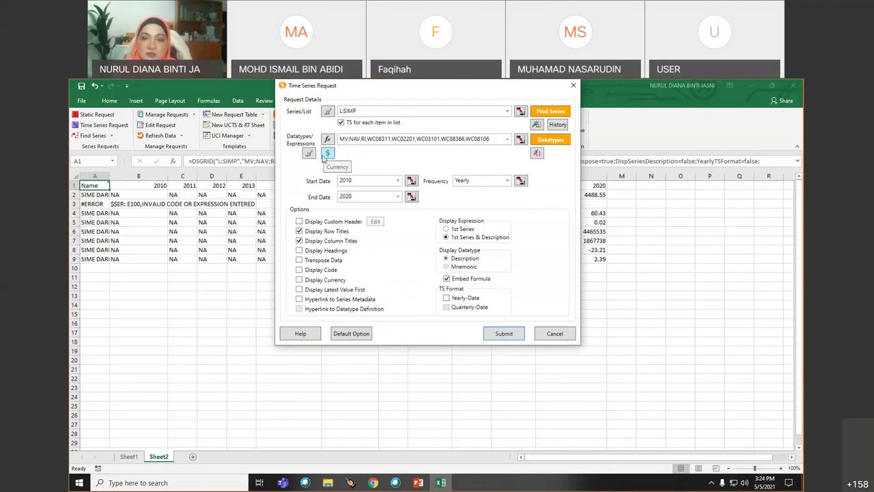
pyautogui.click(299, 280)
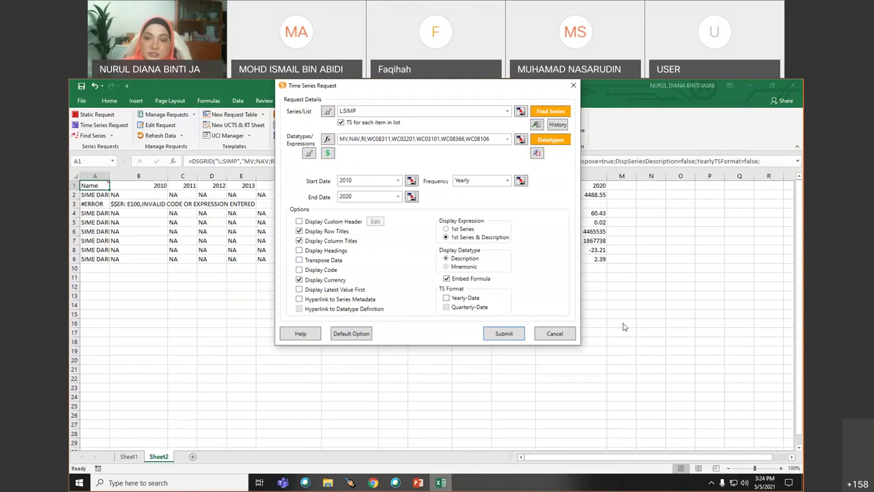
pyautogui.click(503, 334)
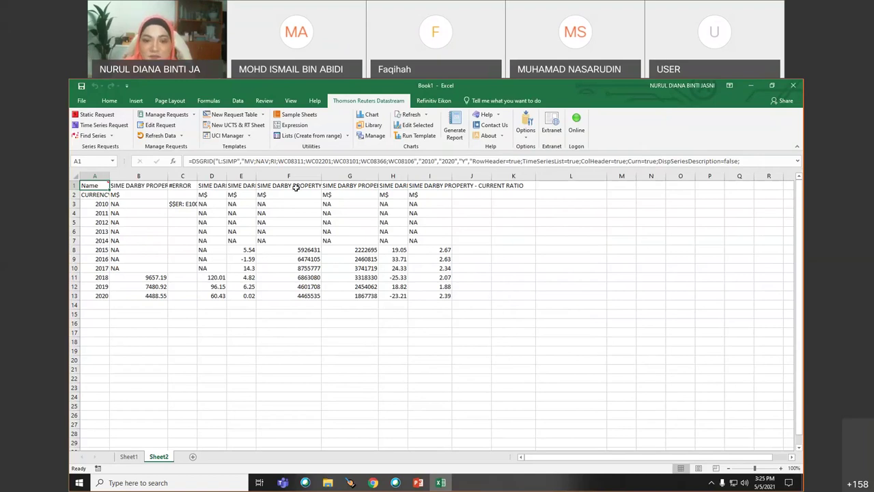
# - Widen column B so headings read 'SIME DARBY PROPERTY - MAR…'
pyautogui.scroll(-2, 587, 333)
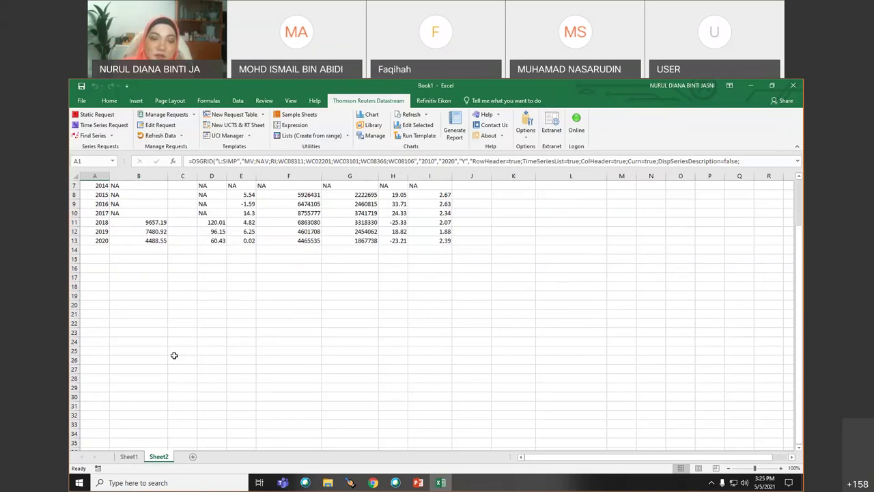
pyautogui.scroll(2, 174, 355)
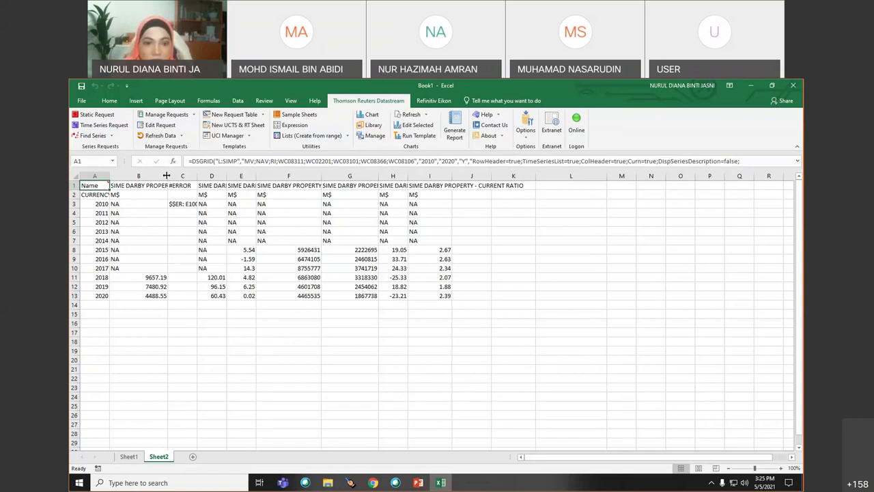
pyautogui.moveTo(166, 176); pyautogui.dragTo(194, 176)
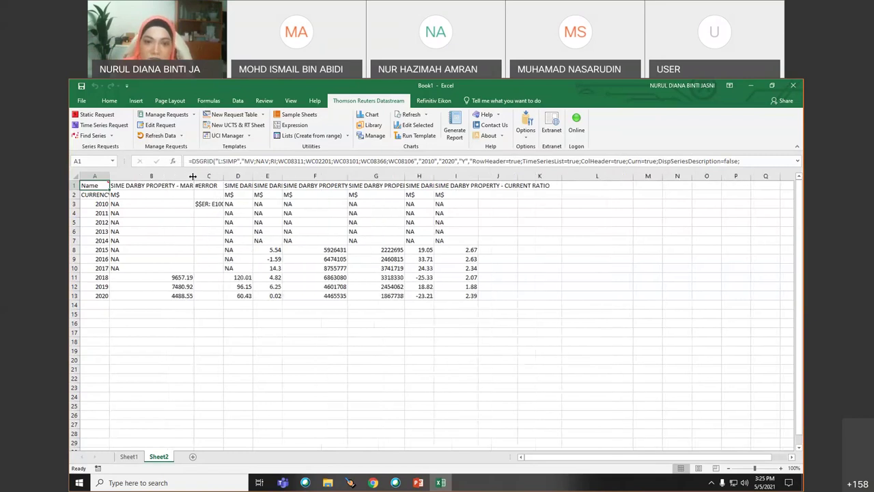
# - Start a new Time Series Request with an empty series entry and open the series Navigator
pyautogui.click(111, 125)
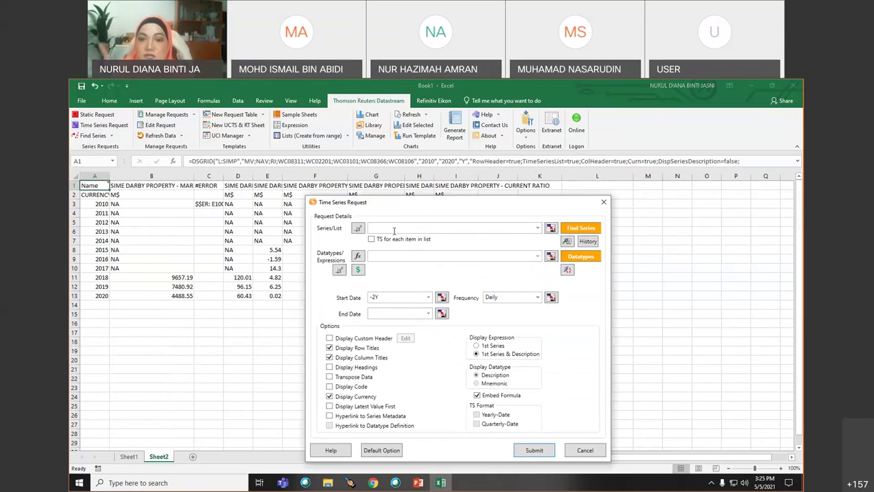
pyautogui.write('s')
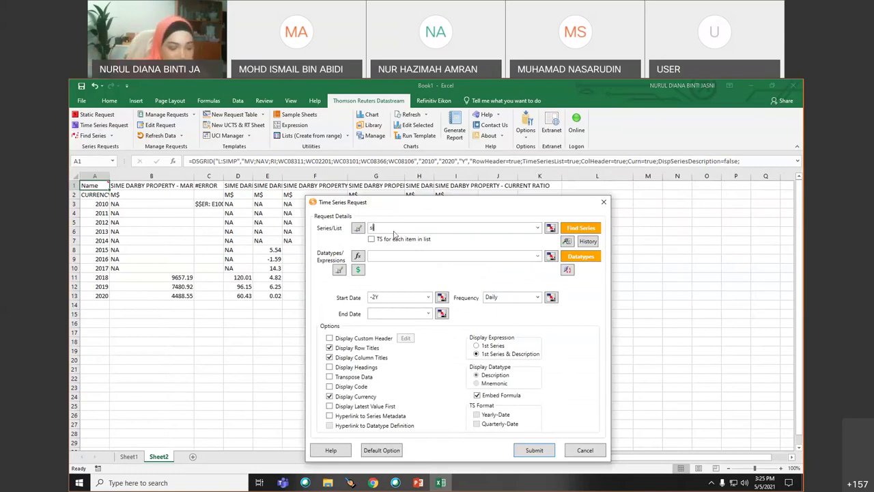
pyautogui.write('ime darby')
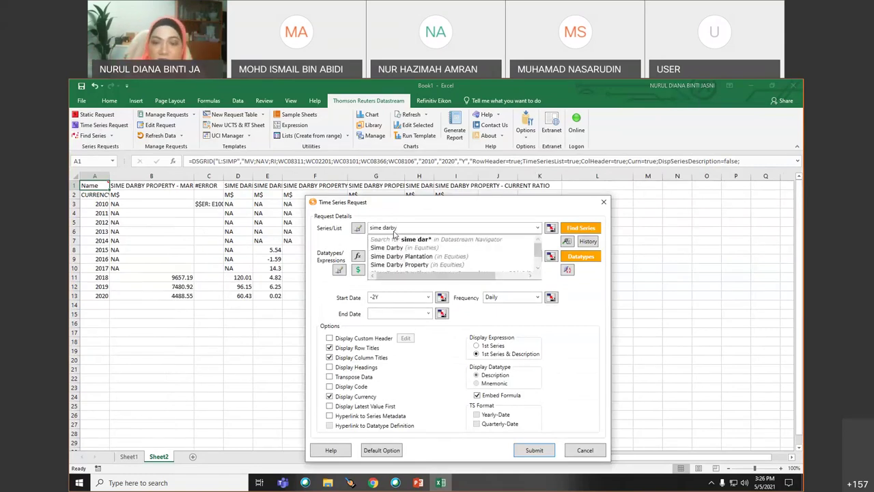
pyautogui.moveTo(476, 230); pyautogui.dragTo(360, 230)
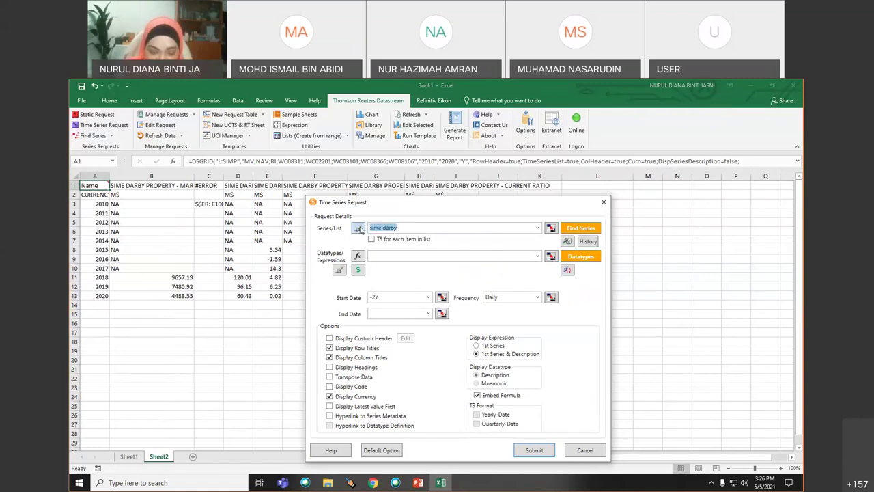
pyautogui.press('BackSpace')
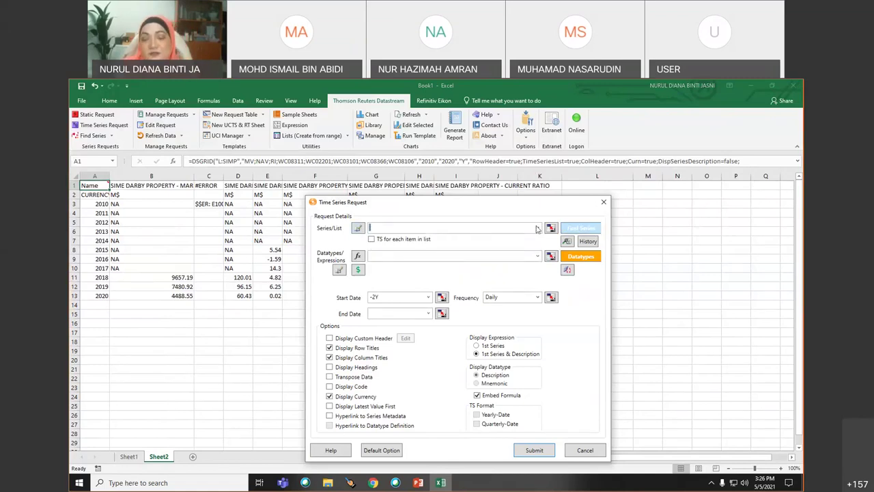
pyautogui.click(550, 228)
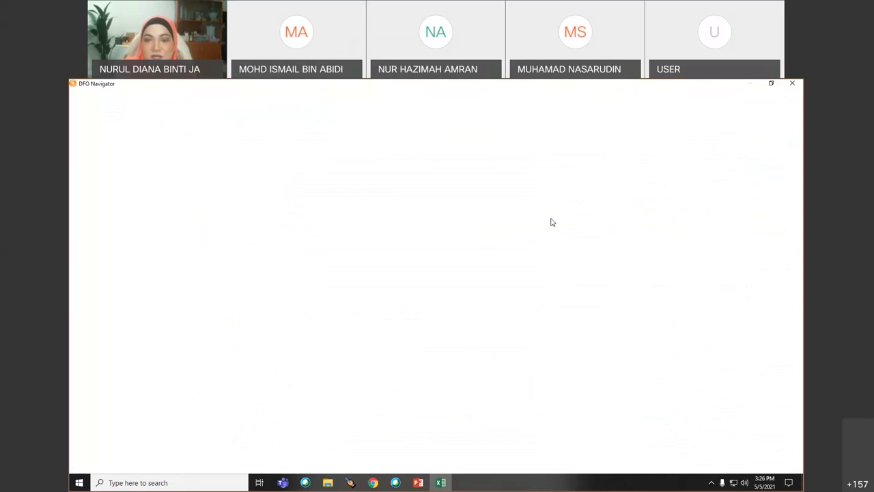
# - Tick Apple, Amazon.com, Walmart and Tesla, review them in My Selections, and send them to the request
pyautogui.click(213, 159)
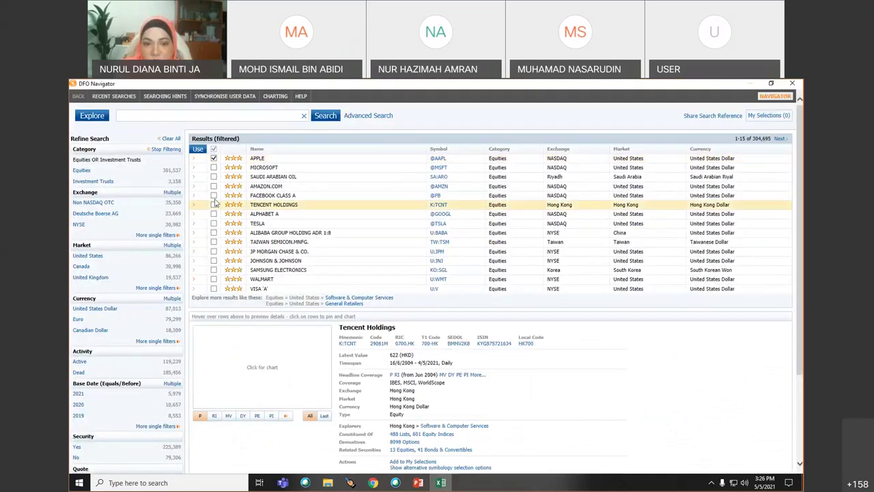
pyautogui.click(214, 186)
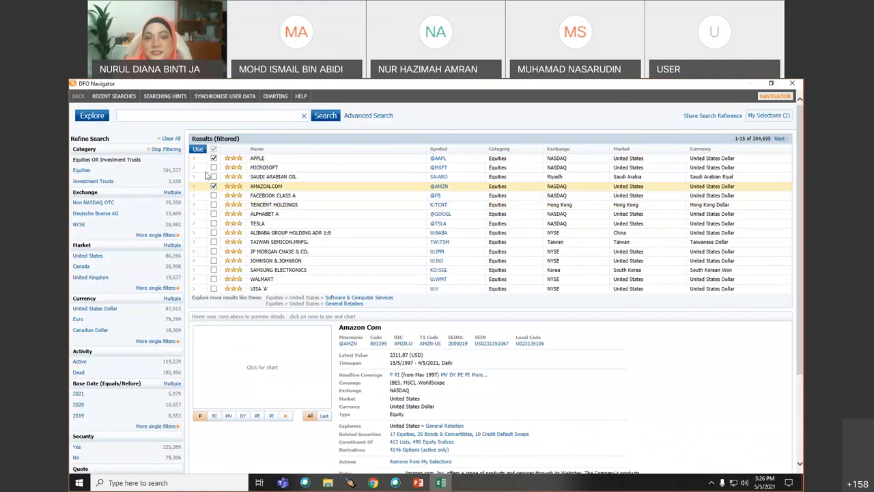
pyautogui.click(213, 279)
pyautogui.click(214, 224)
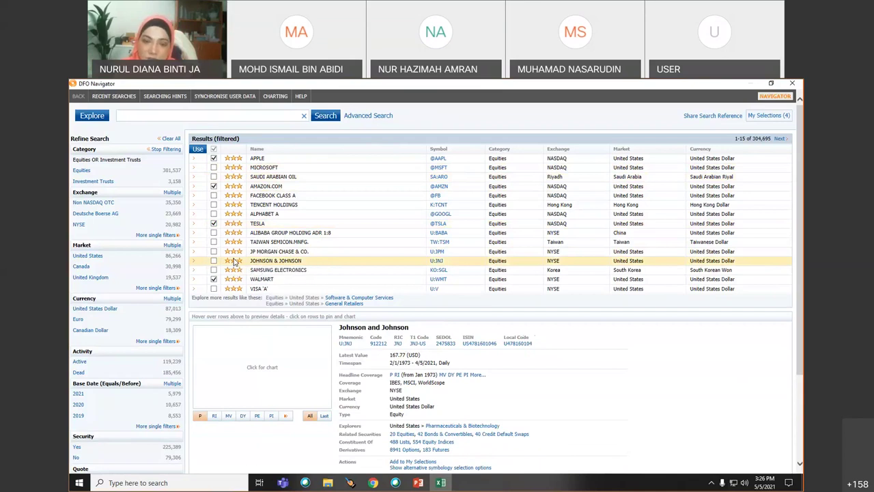
pyautogui.click(768, 116)
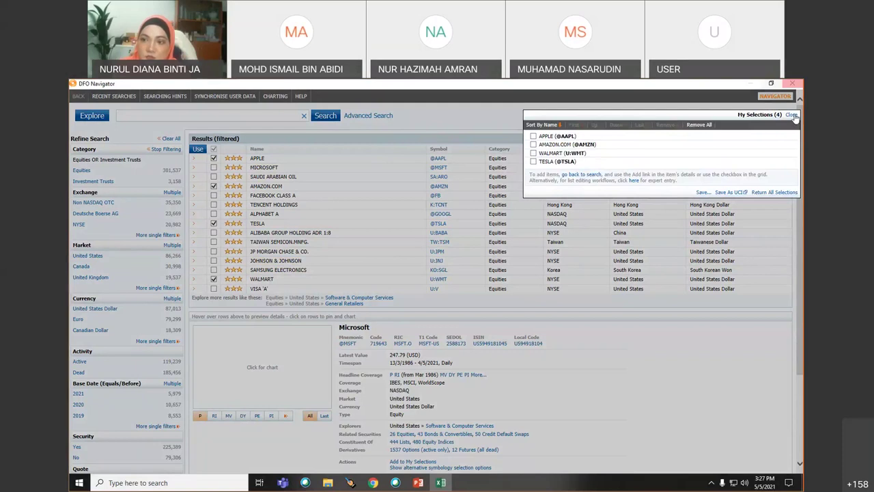
pyautogui.click(792, 116)
pyautogui.click(197, 149)
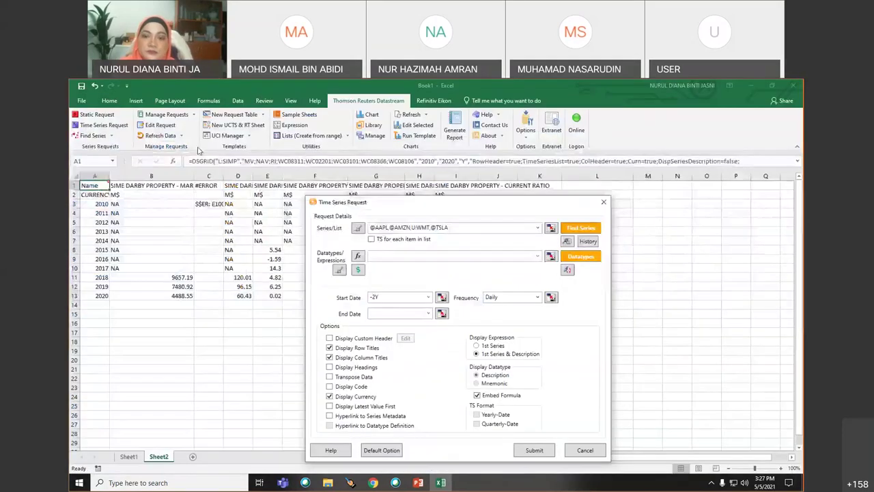
# - Try browsing datatypes, close the Access Denied window, and cancel the four-company request
pyautogui.click(451, 228)
pyautogui.click(519, 258)
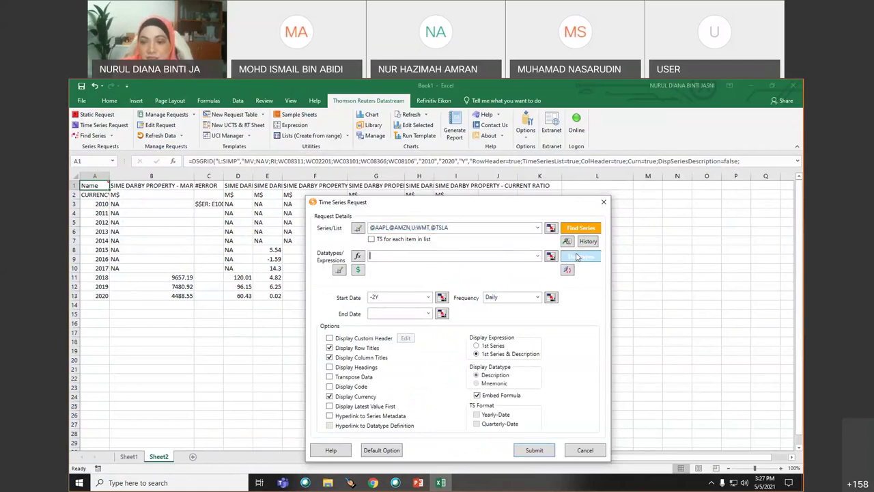
pyautogui.click(577, 257)
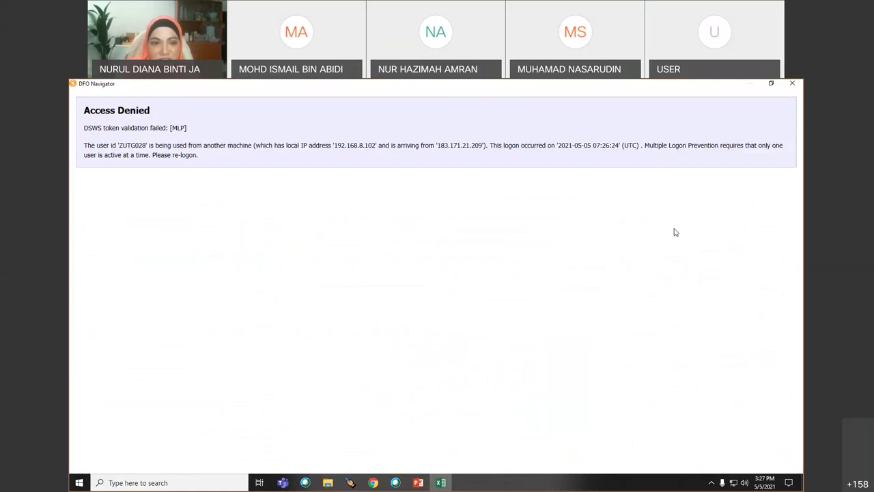
pyautogui.click(792, 83)
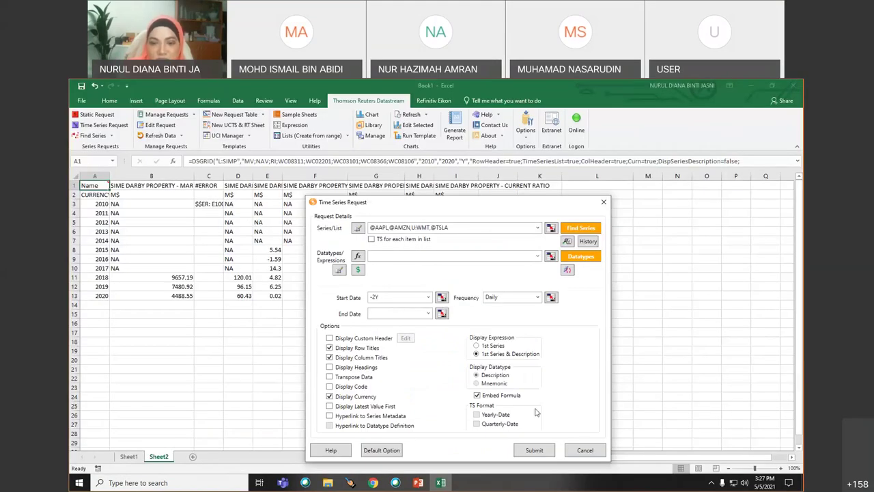
pyautogui.click(585, 449)
pyautogui.click(271, 361)
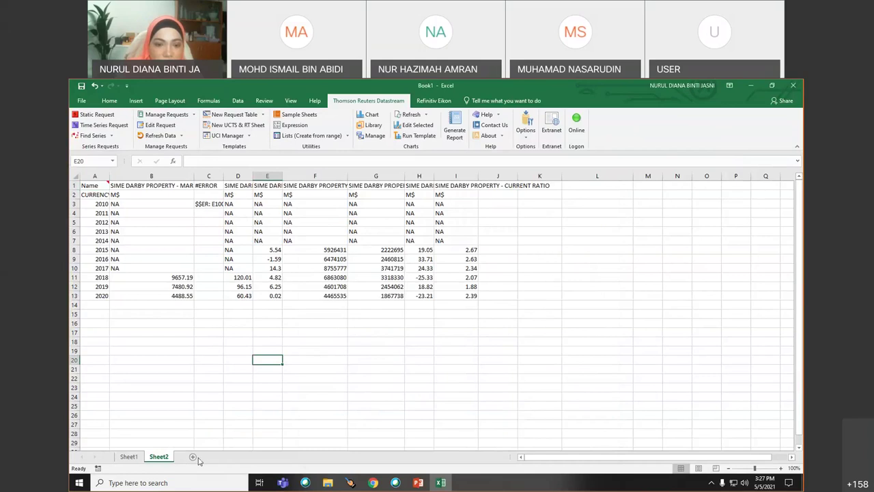
# - Add a blank Sheet3 and open Datastream Chart Studio from the Datastream ribbon
pyautogui.click(213, 456)
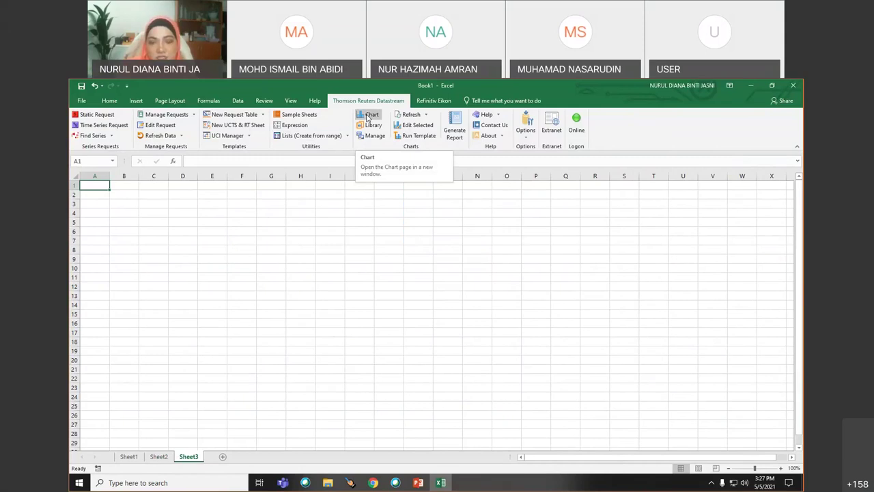
pyautogui.click(368, 117)
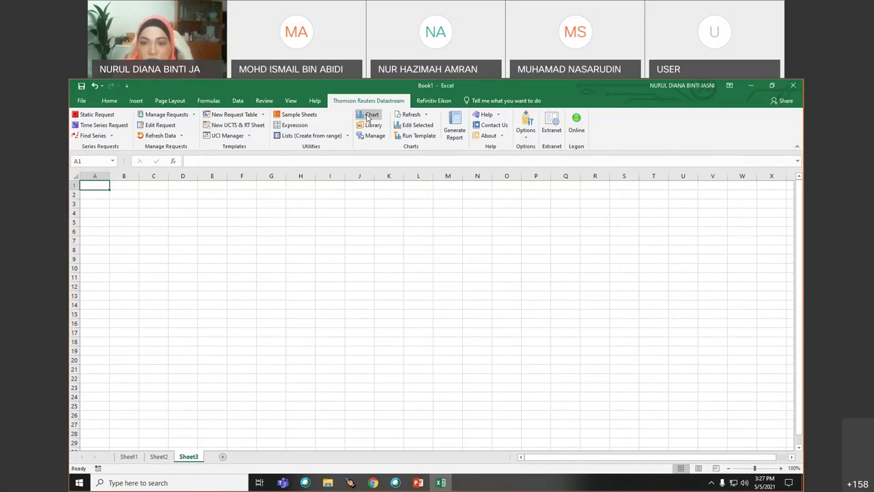
pyautogui.click(368, 117)
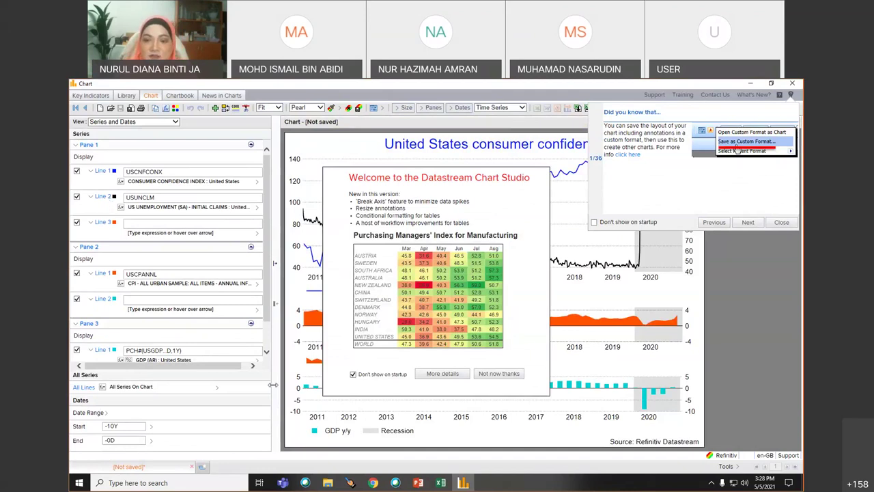
# - Dismiss the Chart Studio welcome notice with 'Not now thanks'
pyautogui.click(497, 376)
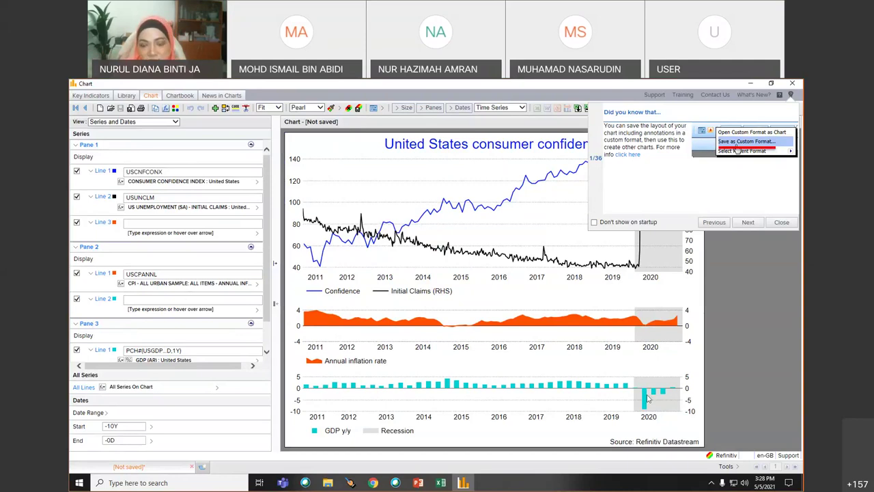
pyautogui.moveTo(646, 398)
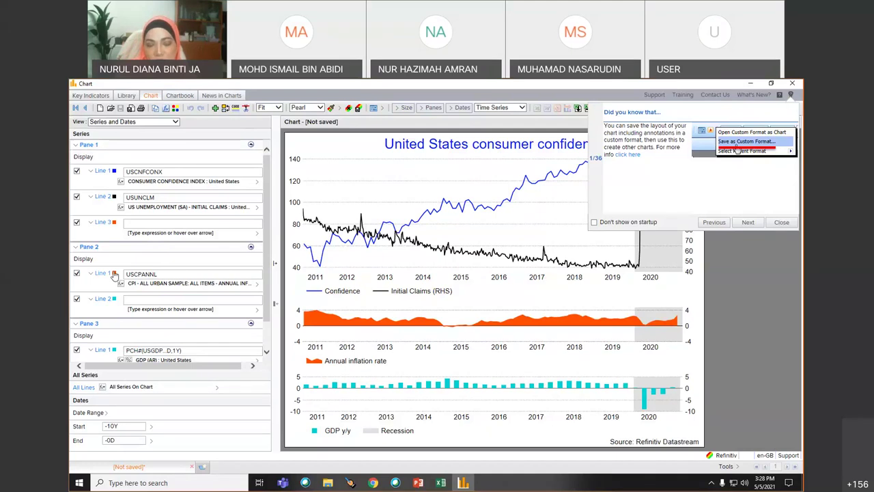
pyautogui.scroll(-1, 164, 300)
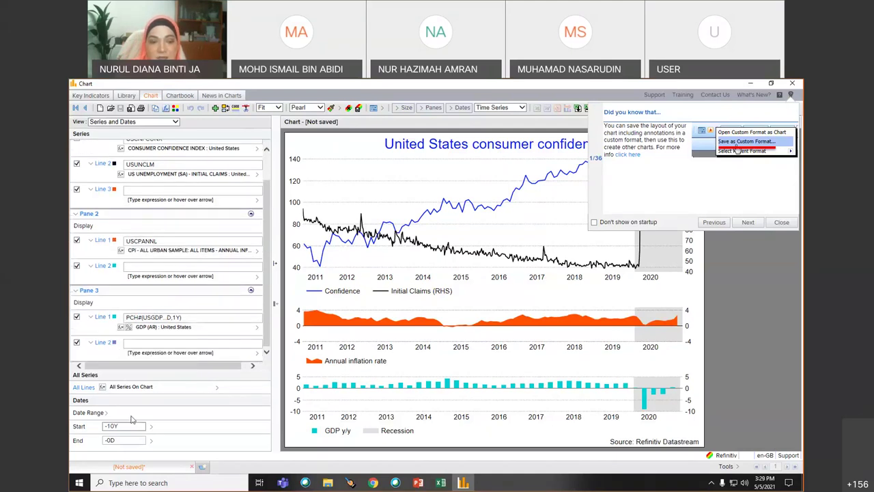
# - Review the chart's Start and End date choices, then show the United States Key Indicators table
pyautogui.click(112, 425)
pyautogui.click(134, 425)
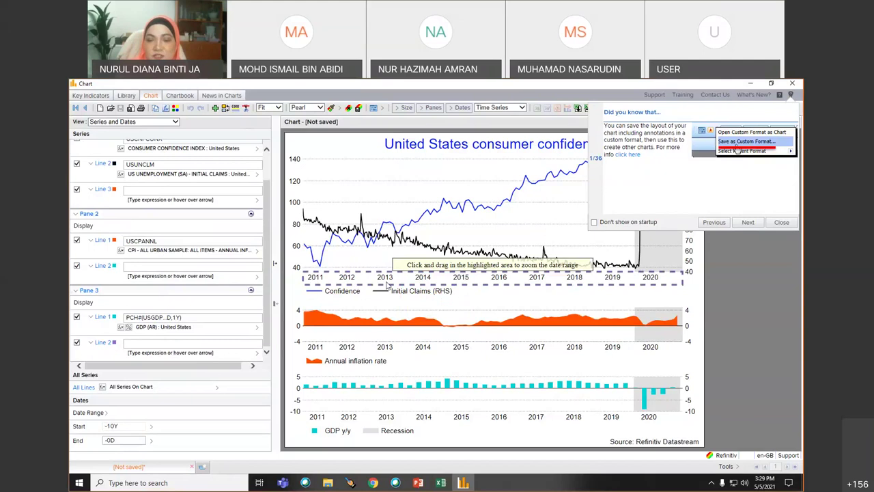
pyautogui.click(152, 426)
pyautogui.click(134, 424)
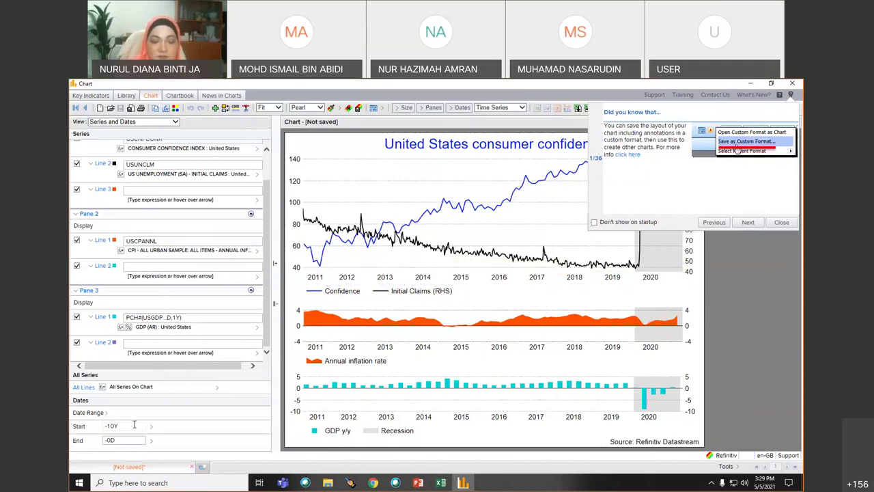
pyautogui.click(152, 427)
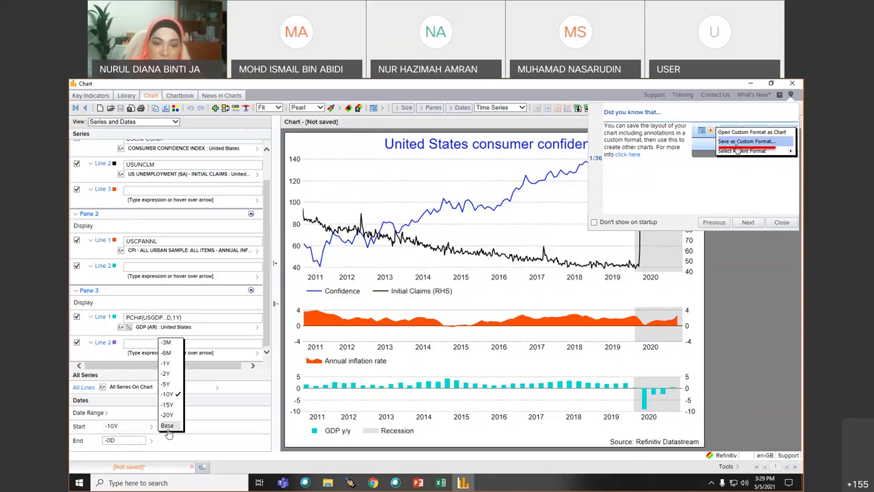
pyautogui.click(153, 440)
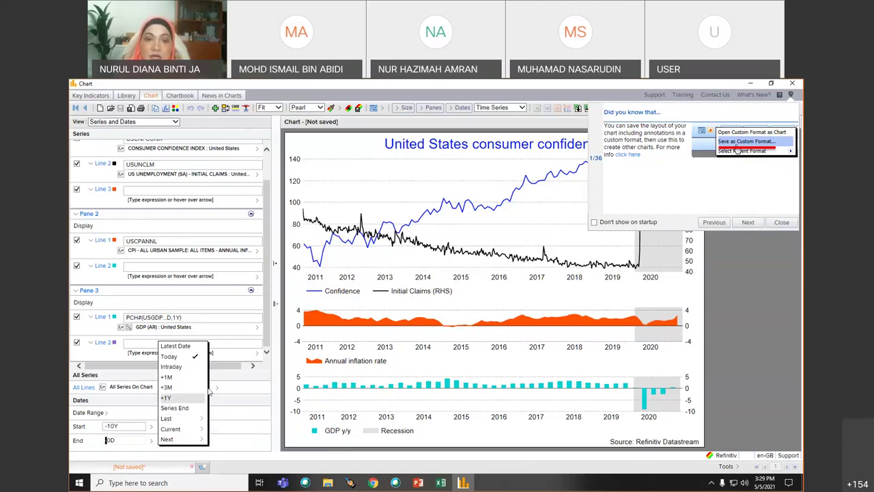
pyautogui.moveTo(217, 387)
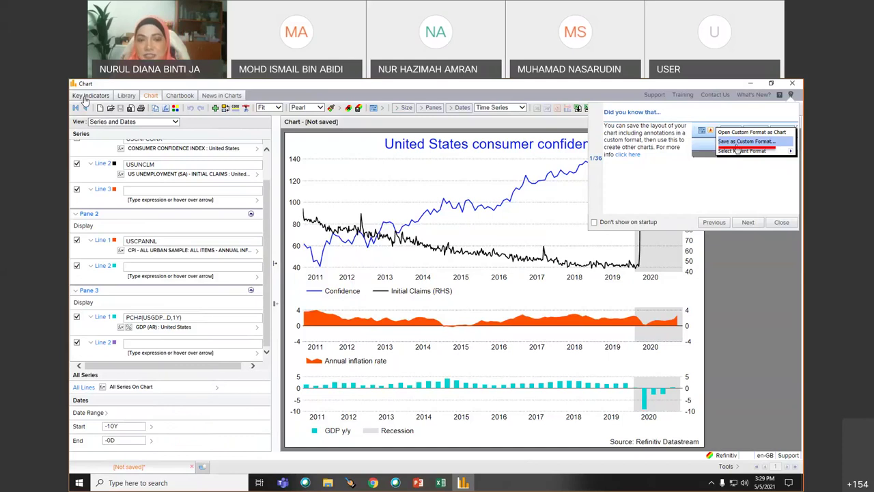
pyautogui.click(89, 96)
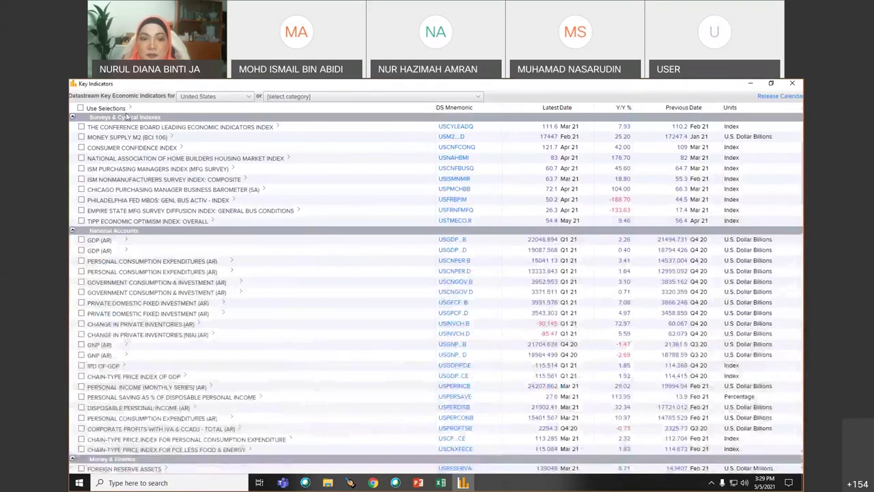
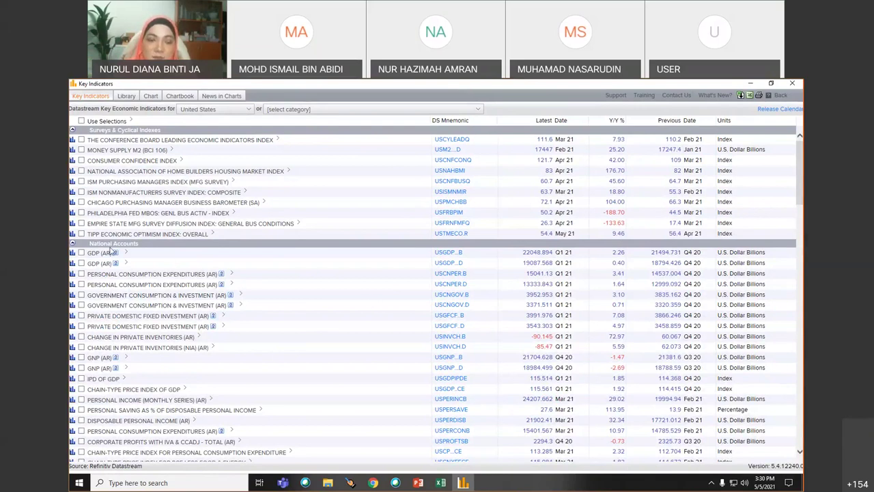
# - Switch the Key Indicators country from United States to Malaysia
pyautogui.click(248, 111)
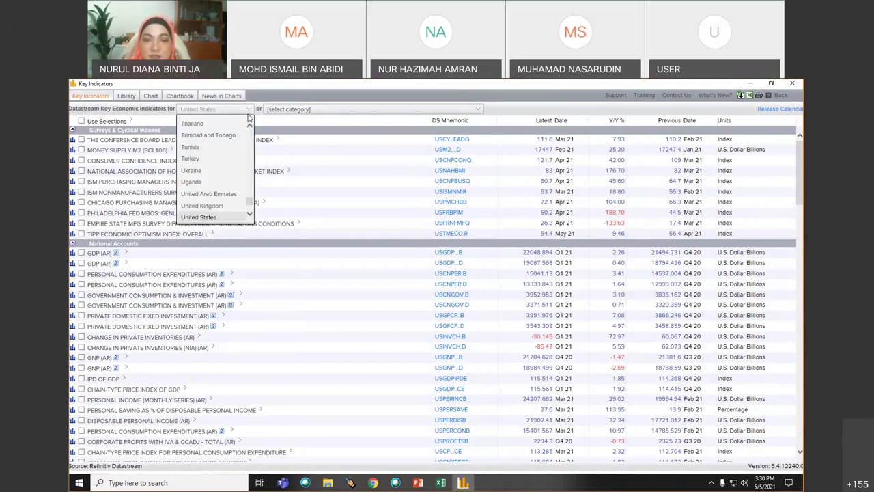
pyautogui.click(247, 123)
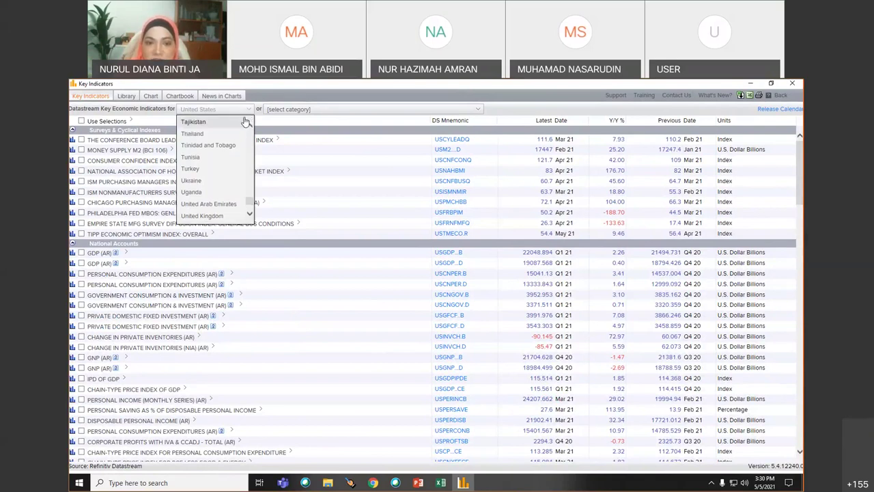
pyautogui.moveTo(251, 202); pyautogui.dragTo(250, 175)
pyautogui.click(197, 194)
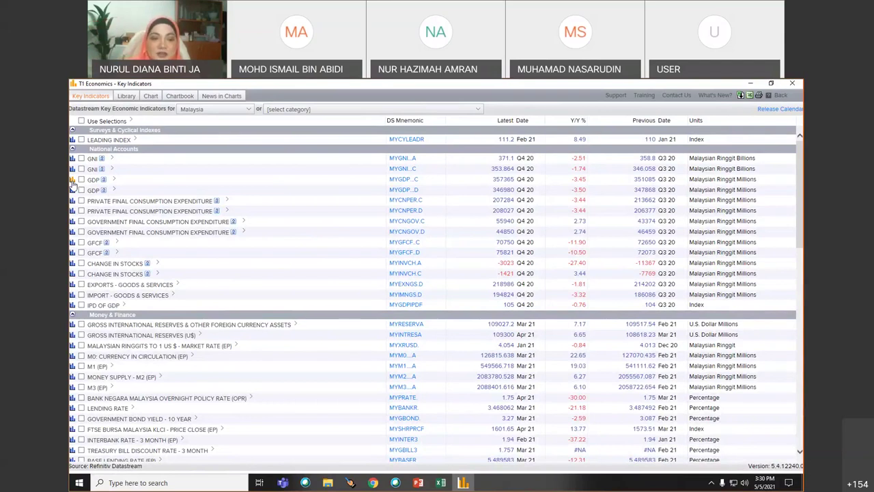
pyautogui.scroll(-15, 203, 349)
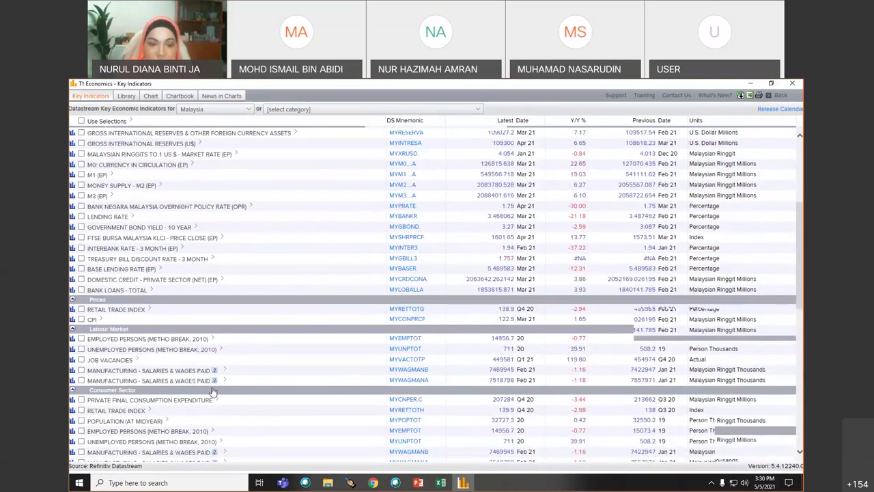
pyautogui.scroll(2, 212, 391)
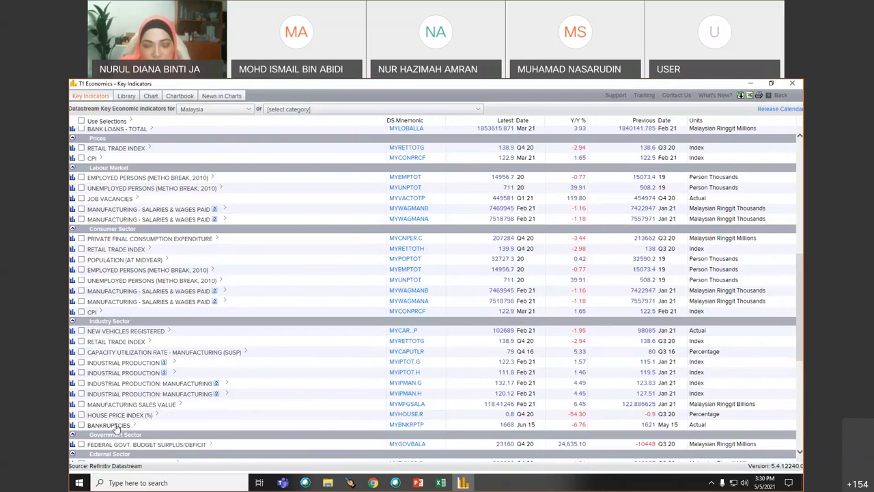
pyautogui.scroll(-3, 116, 427)
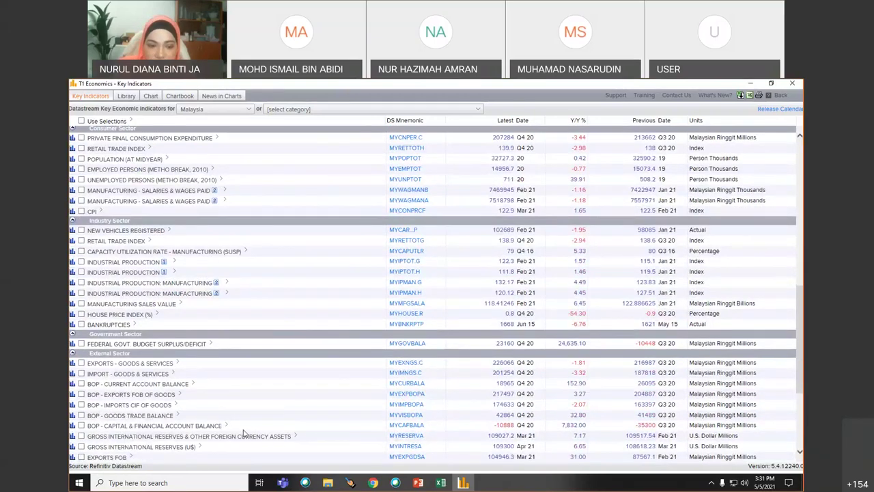
pyautogui.scroll(-5, 243, 433)
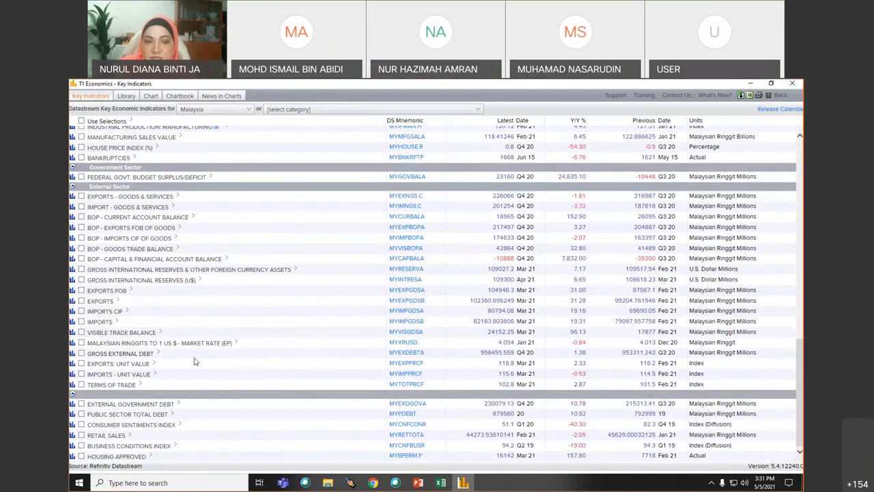
pyautogui.scroll(10, 195, 360)
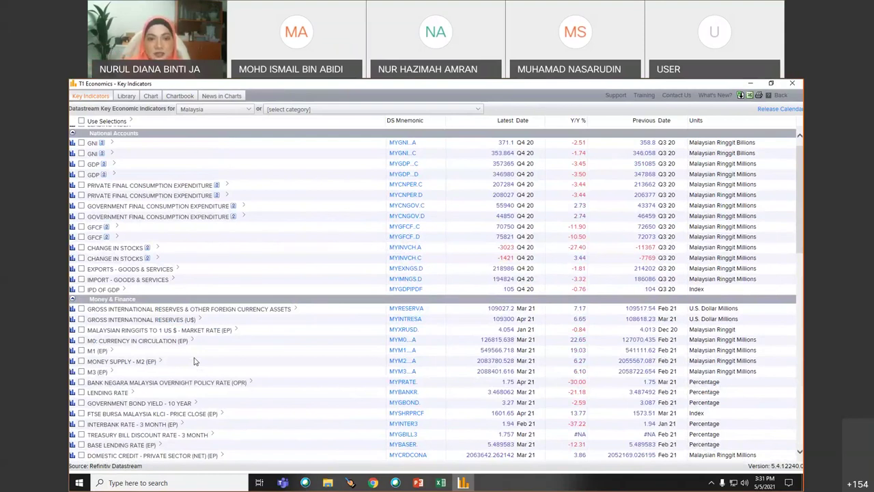
# - Choose the National Accounts - GDP by Expenditure category and tick Private Final Consumption Expenditure
pyautogui.click(354, 110)
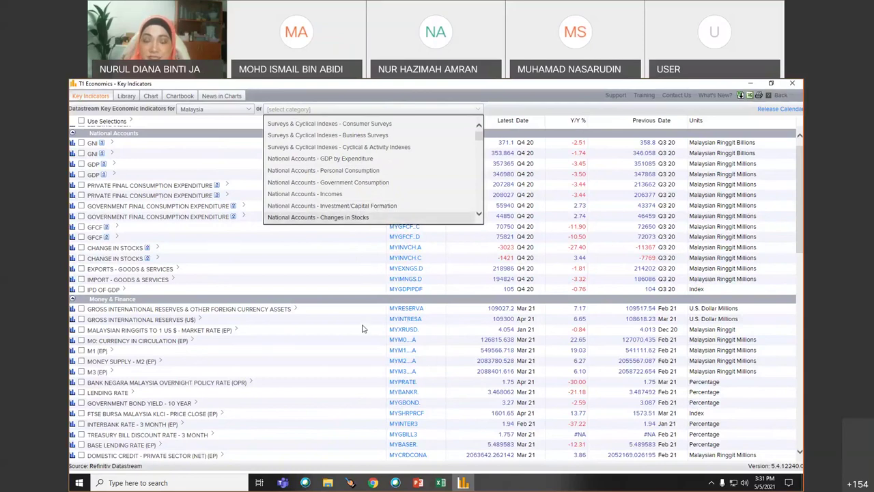
pyautogui.click(323, 160)
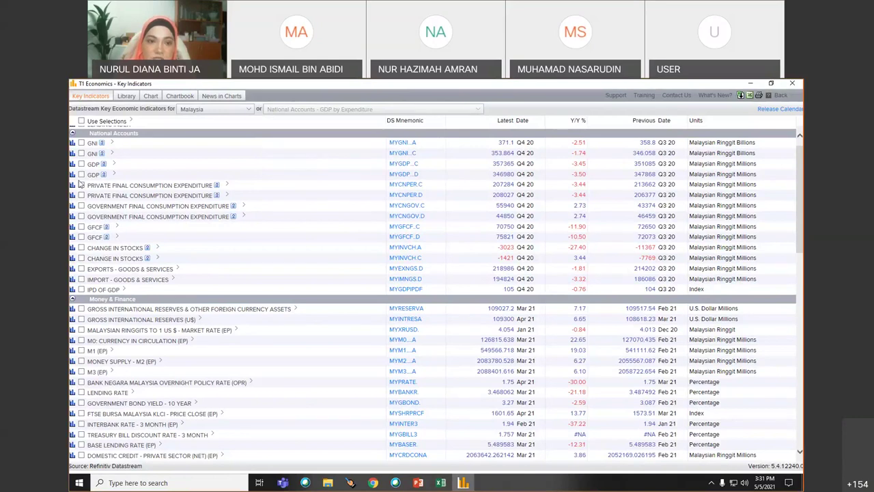
pyautogui.click(82, 184)
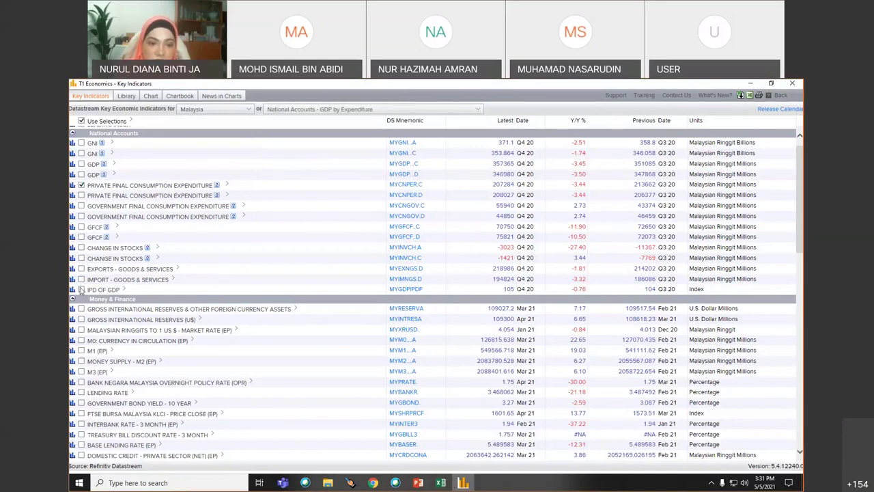
pyautogui.click(81, 279)
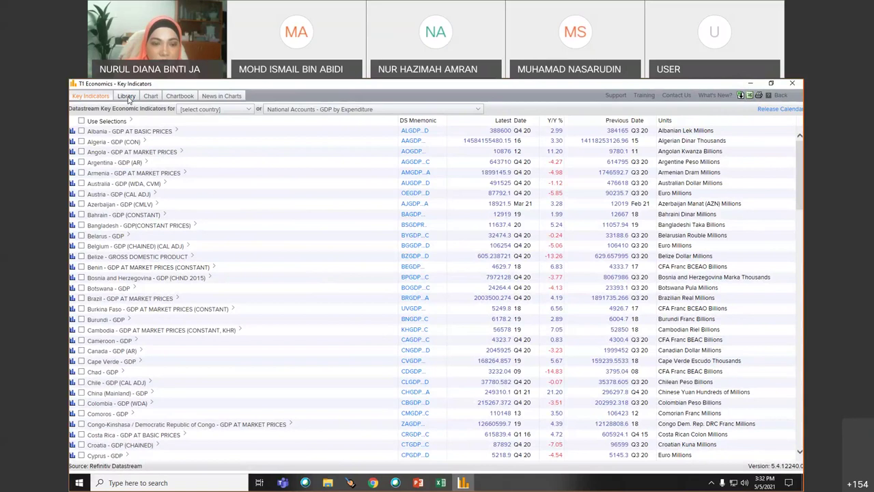
# - Show the chart Library with its Datastream, Shared and Private folders
pyautogui.click(126, 96)
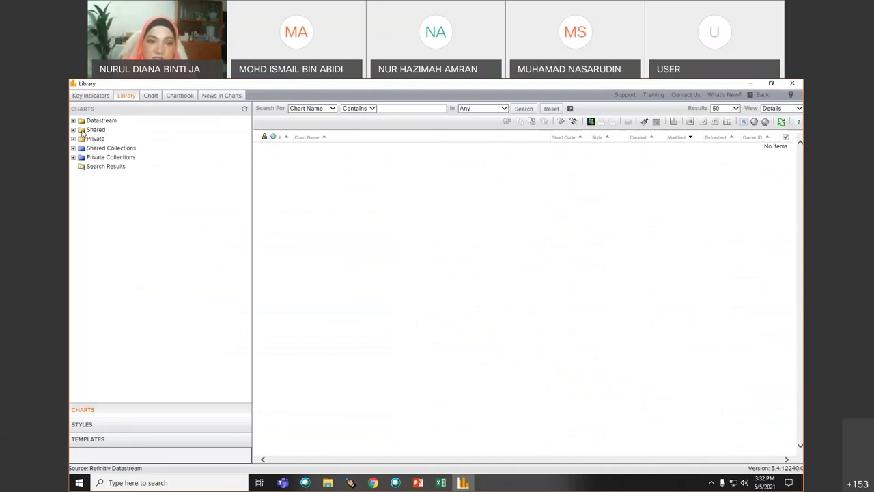
# - Expand the Shared library folders, then move through the Chart view to the Chartbook
pyautogui.click(73, 130)
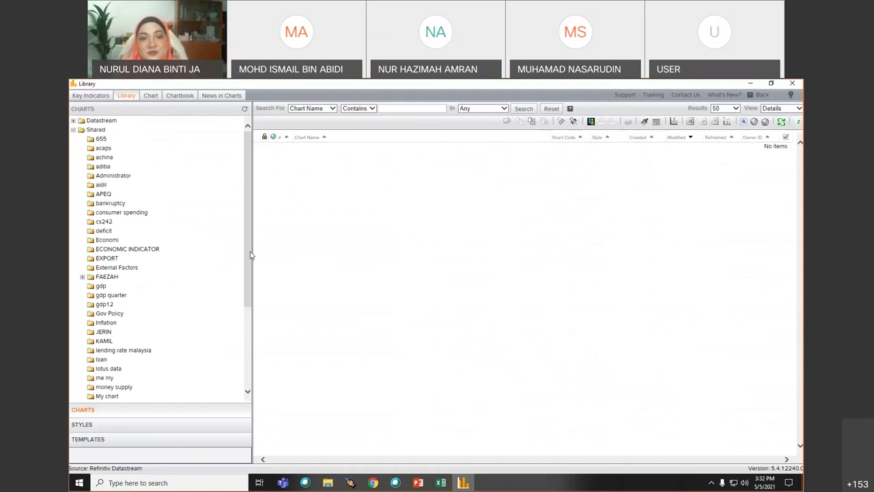
pyautogui.moveTo(250, 255); pyautogui.dragTo(243, 341)
pyautogui.scroll(5, 89, 208)
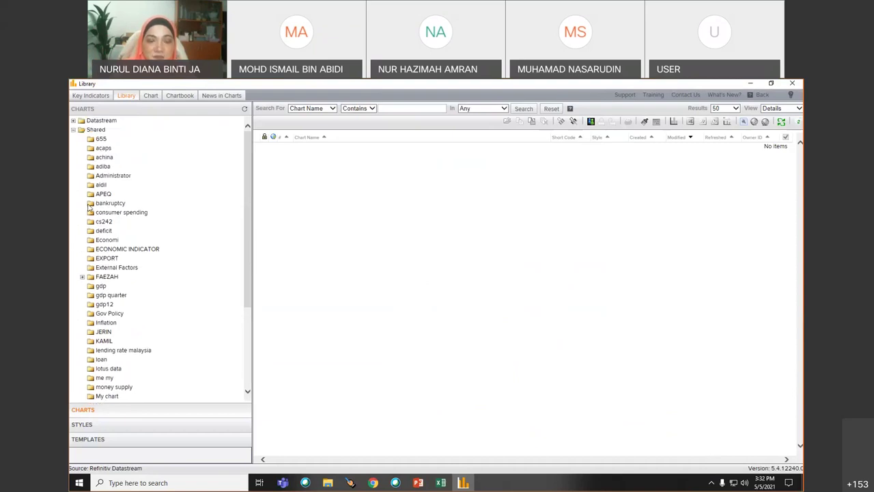
pyautogui.click(151, 95)
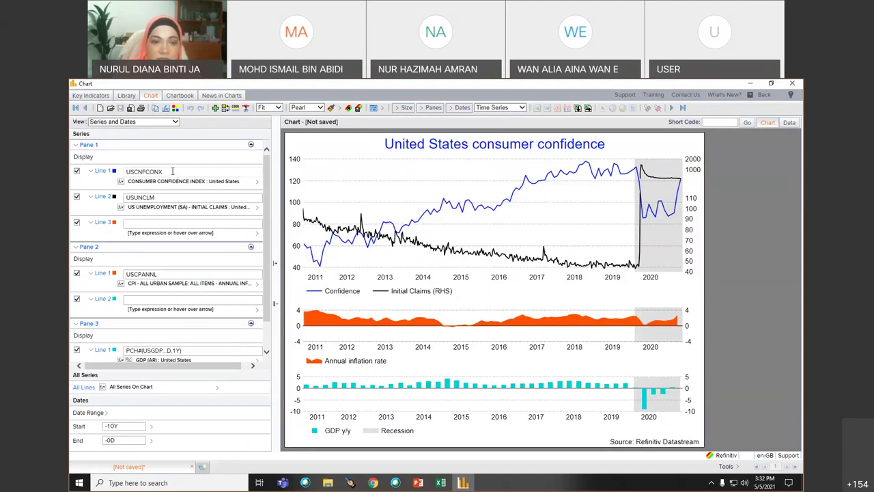
pyautogui.click(179, 95)
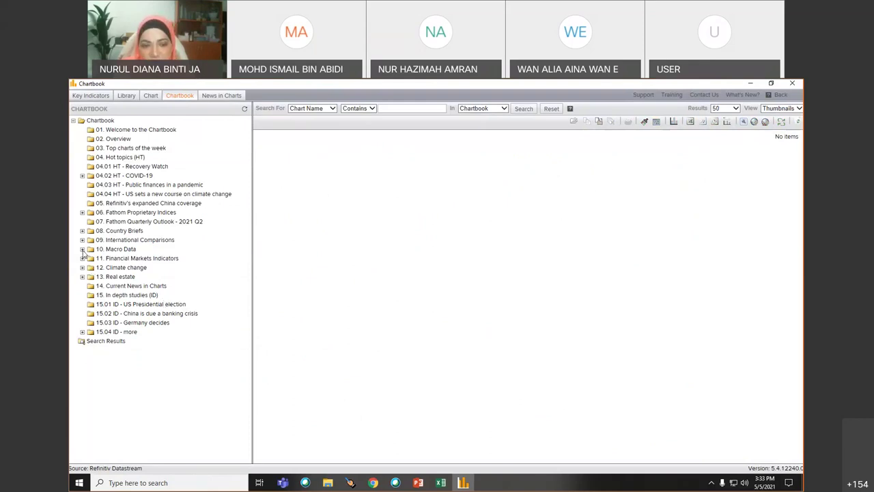
# - Expand 10. Macro Data and its Emerging Markets folder in the Chartbook tree
pyautogui.click(83, 249)
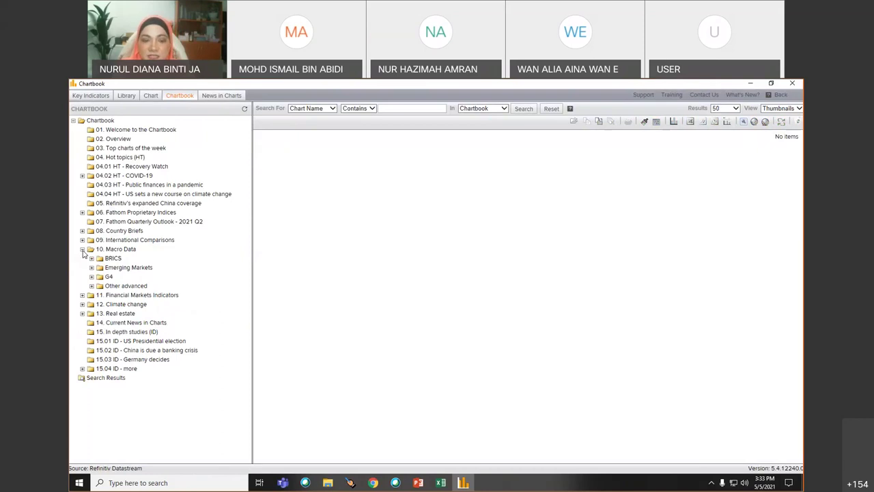
pyautogui.click(92, 268)
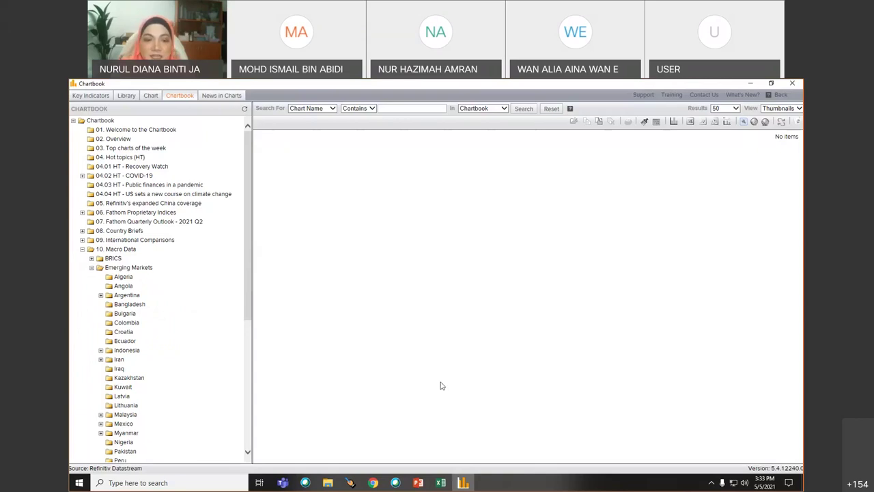
pyautogui.moveTo(248, 298); pyautogui.dragTo(248, 390)
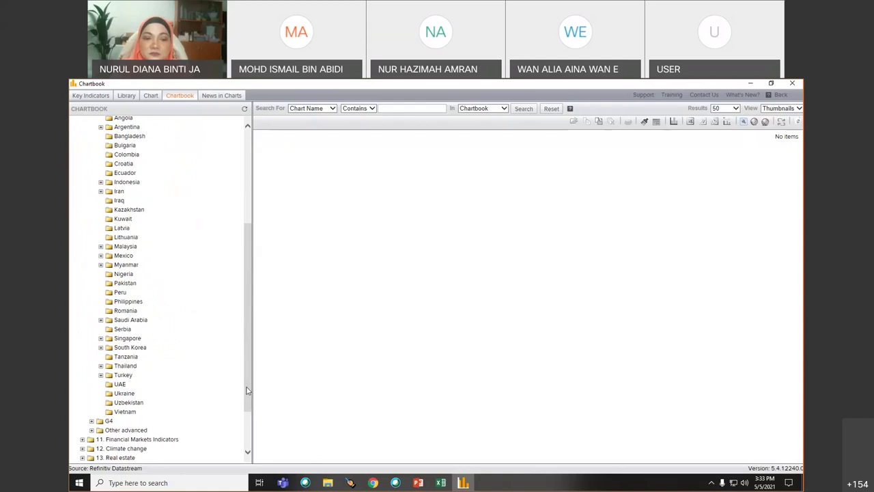
# - Expand 11. Financial Markets Indicators > Emerging markets > Malaysia and show its Equities charts
pyautogui.click(82, 439)
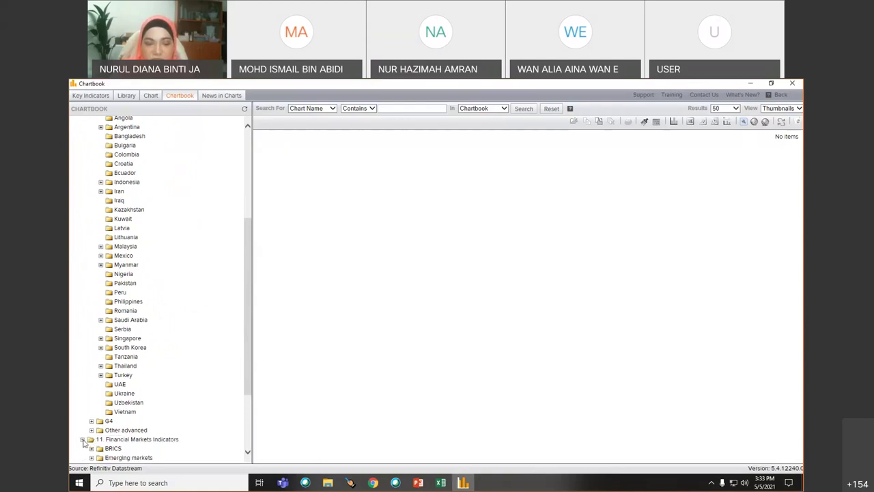
pyautogui.moveTo(249, 329); pyautogui.dragTo(248, 395)
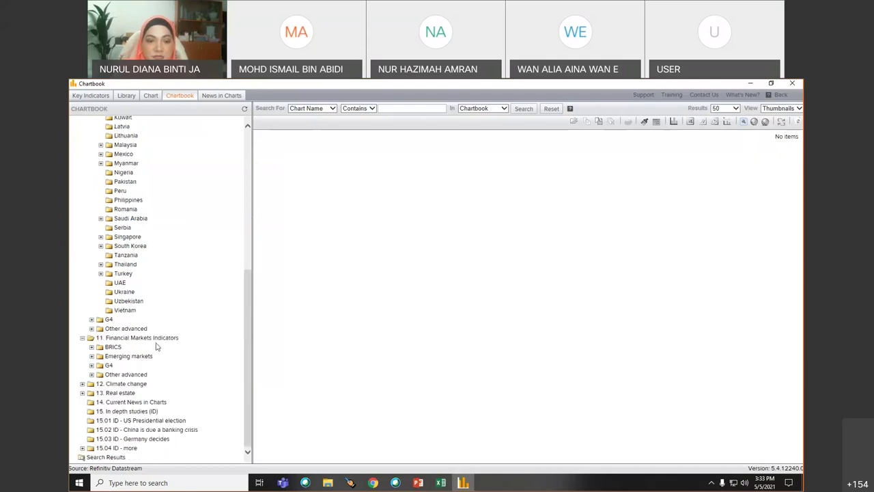
pyautogui.click(136, 337)
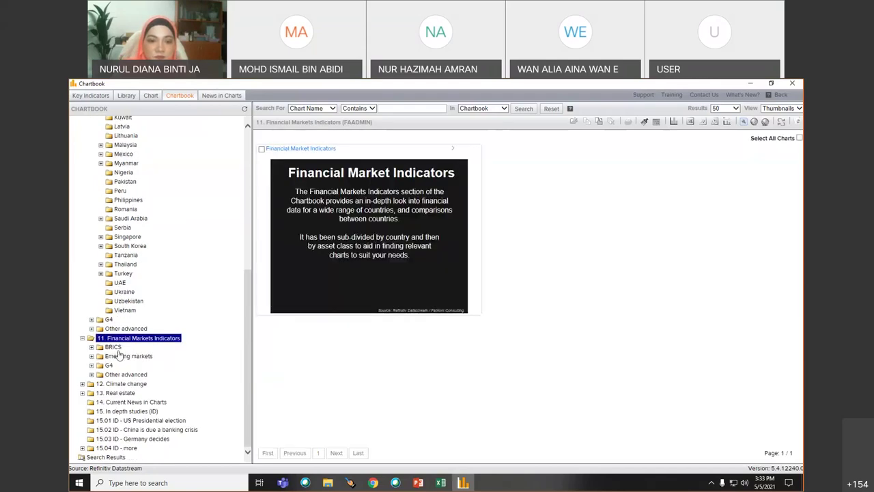
pyautogui.click(121, 357)
pyautogui.doubleClick(121, 356)
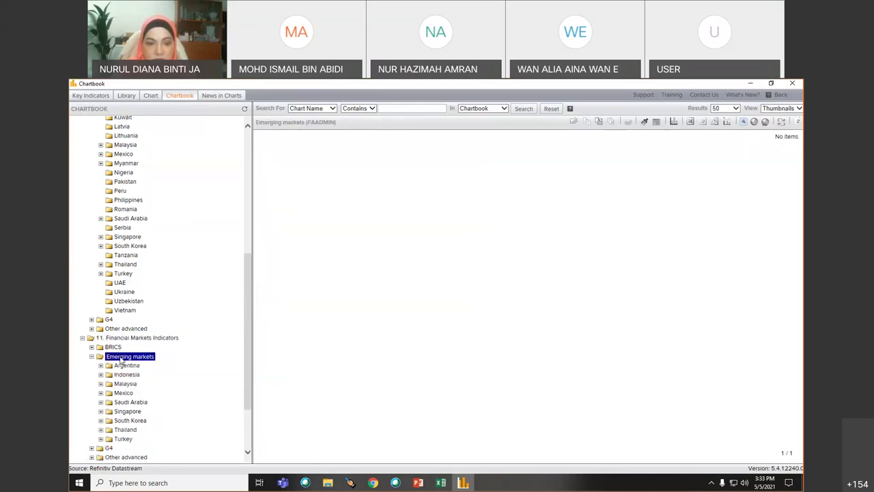
pyautogui.doubleClick(126, 384)
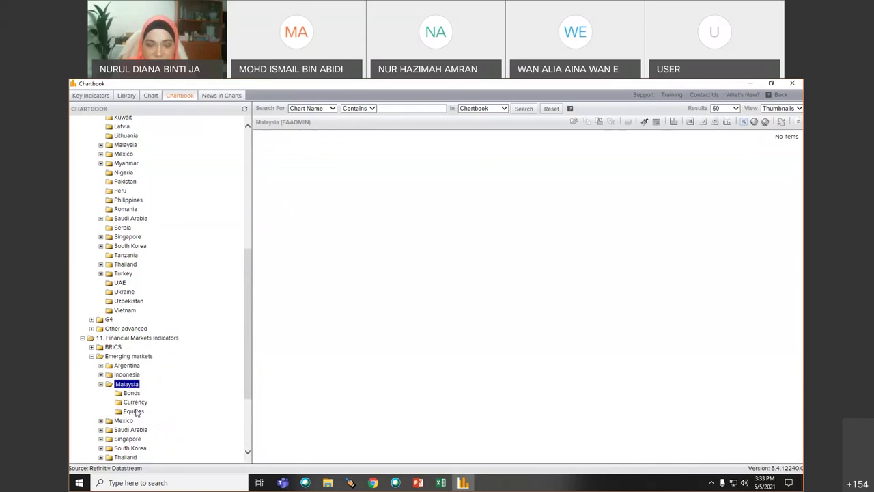
pyautogui.click(134, 412)
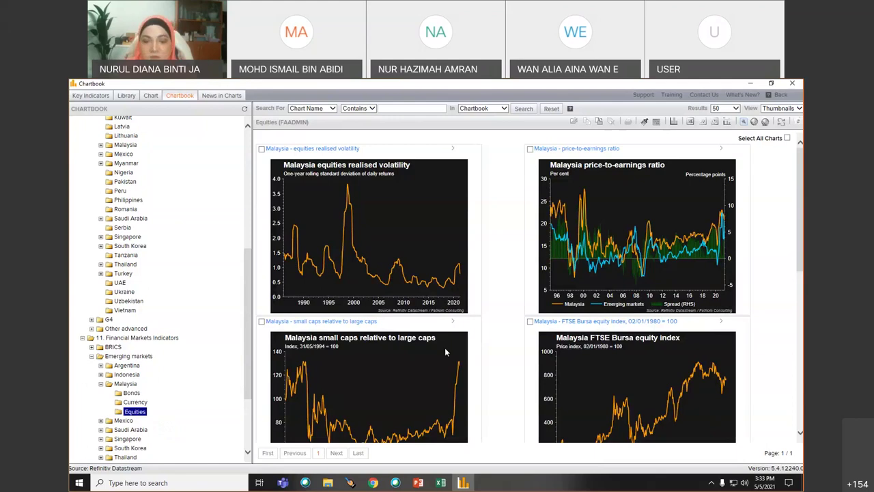
# - Tick small-caps, both FTSE Bursa, total return, price-to-book and dividend-yield charts for export
pyautogui.scroll(-1, 445, 347)
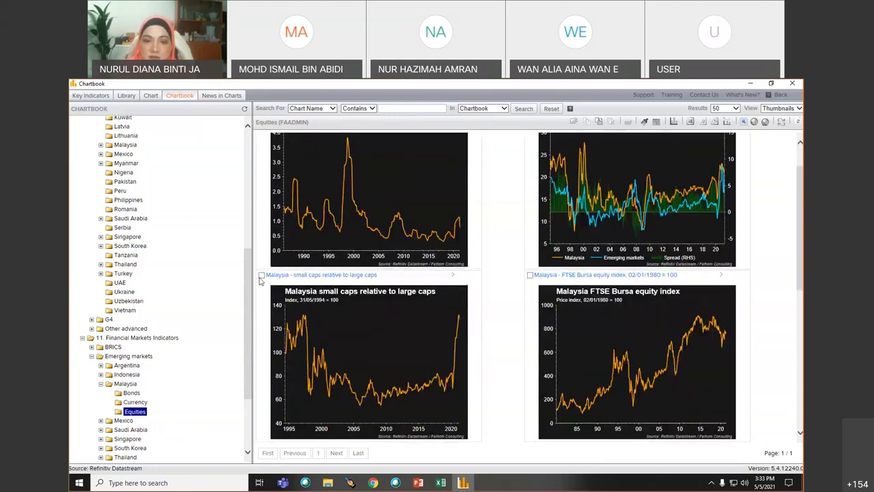
pyautogui.click(261, 275)
pyautogui.click(529, 275)
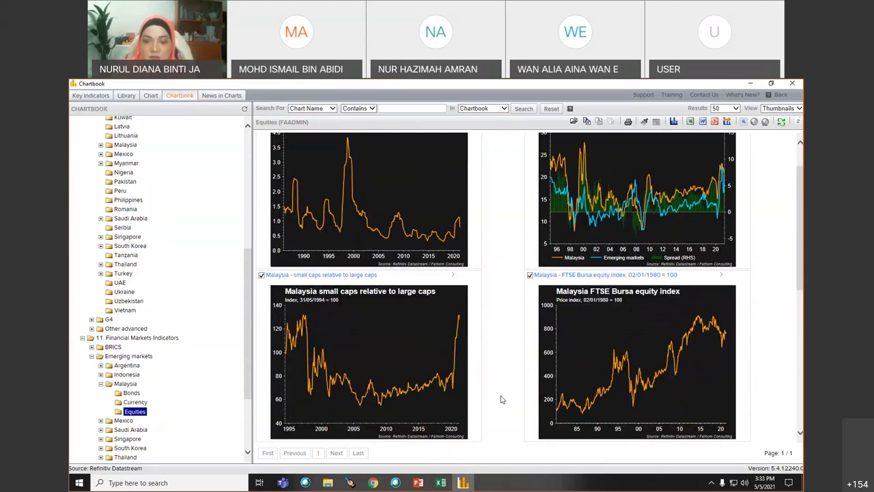
pyautogui.scroll(-5, 501, 400)
pyautogui.click(261, 214)
pyautogui.click(530, 215)
pyautogui.scroll(-3, 487, 353)
pyautogui.click(261, 275)
pyautogui.click(530, 275)
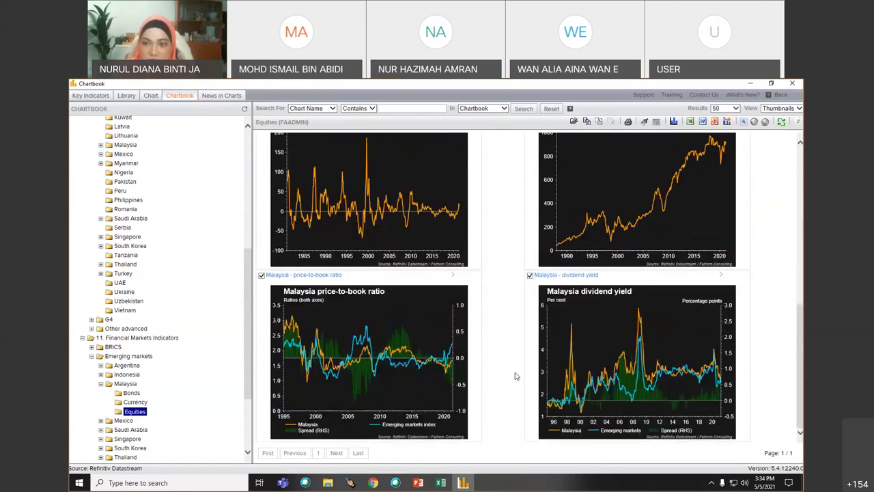
pyautogui.scroll(5, 517, 374)
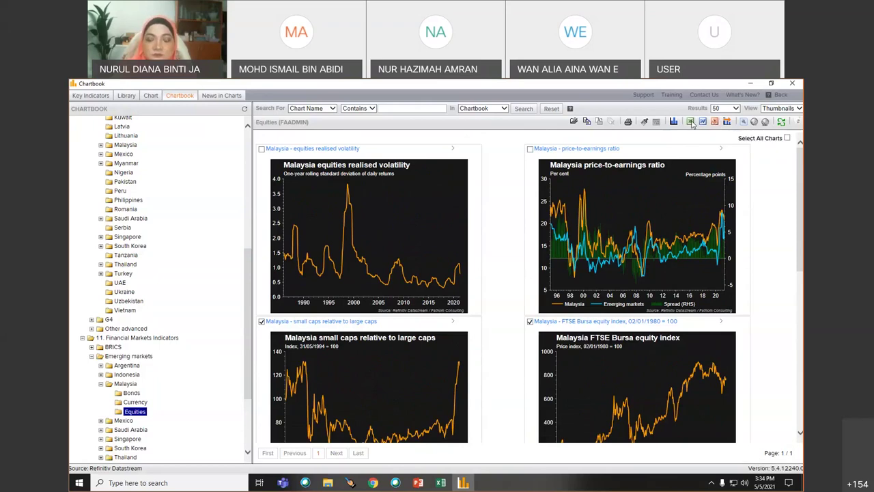
# - Export the ticked charts to Excel using the Single column standard layout
pyautogui.click(690, 122)
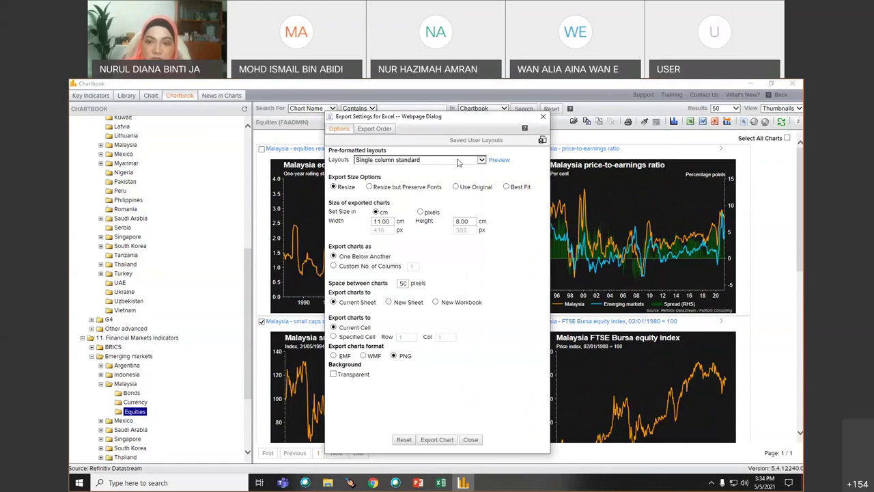
pyautogui.click(482, 159)
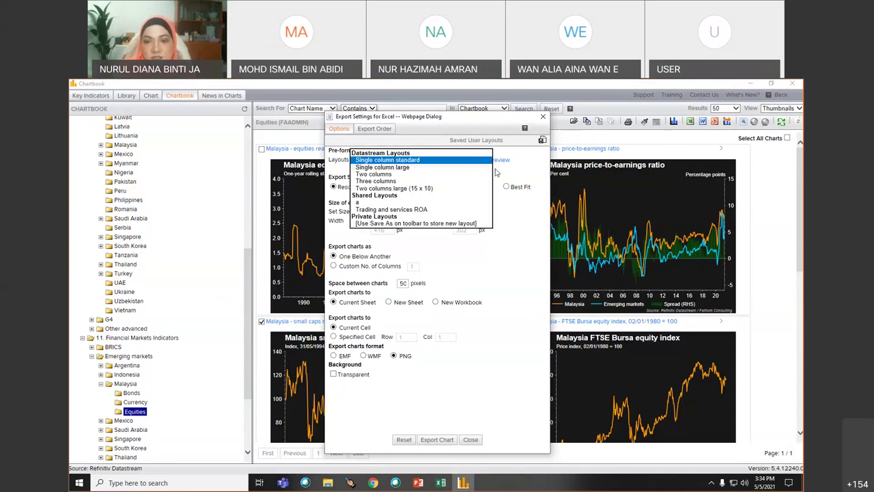
pyautogui.click(523, 256)
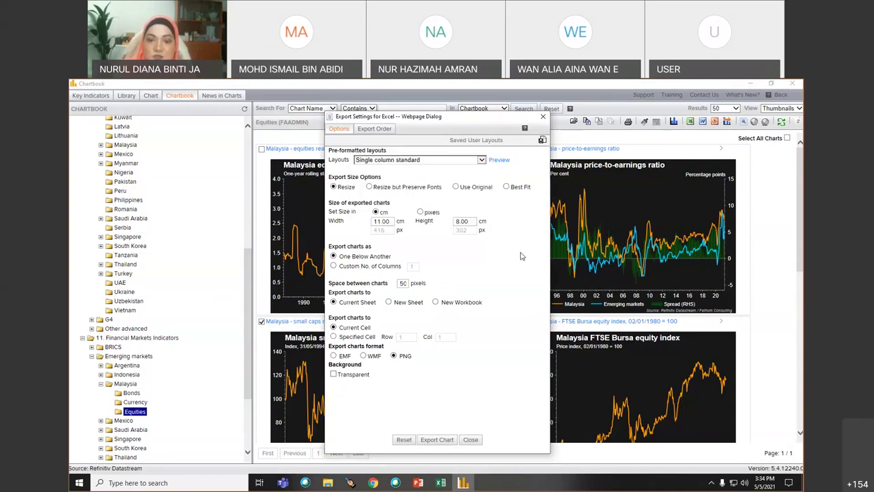
pyautogui.click(437, 440)
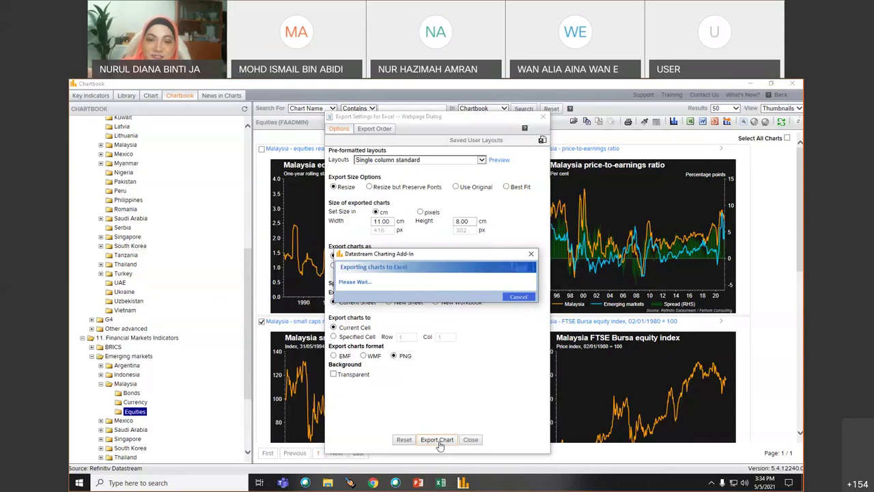
pyautogui.click(438, 441)
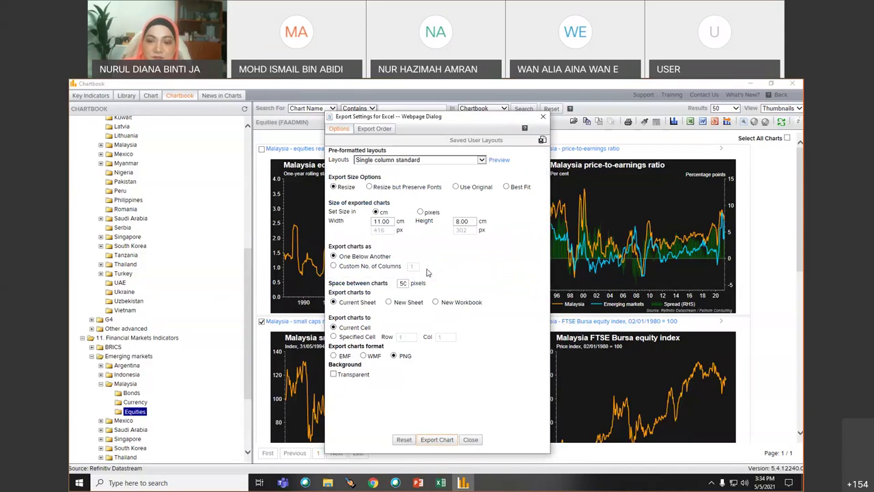
# - Scroll through the exported equity charts on Sheet3 in Excel, then add blank Sheet4
pyautogui.click(441, 484)
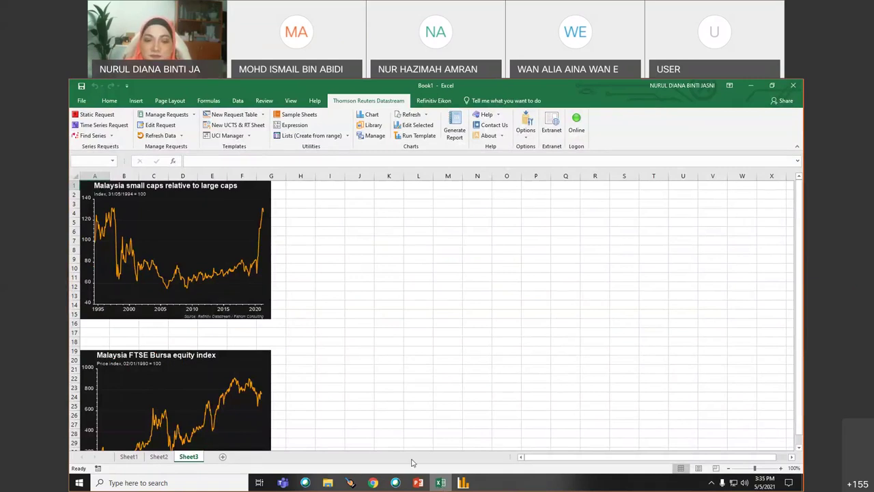
pyautogui.scroll(-3, 381, 438)
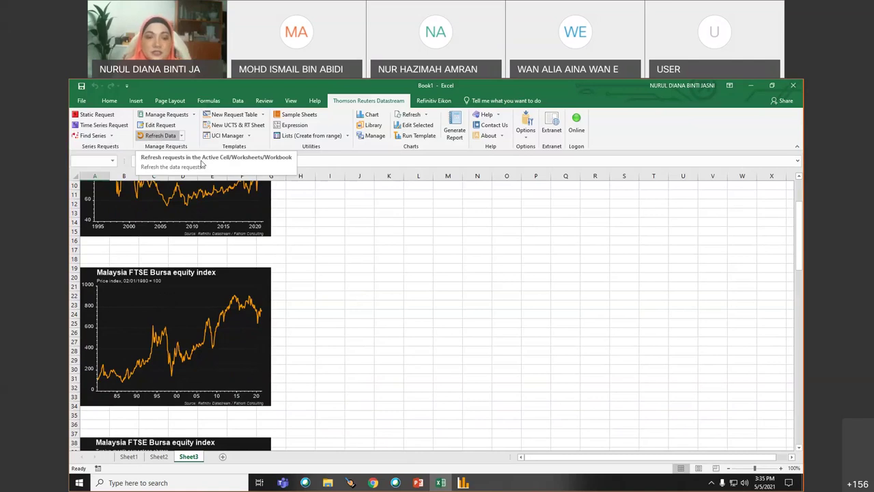
pyautogui.scroll(-11, 265, 379)
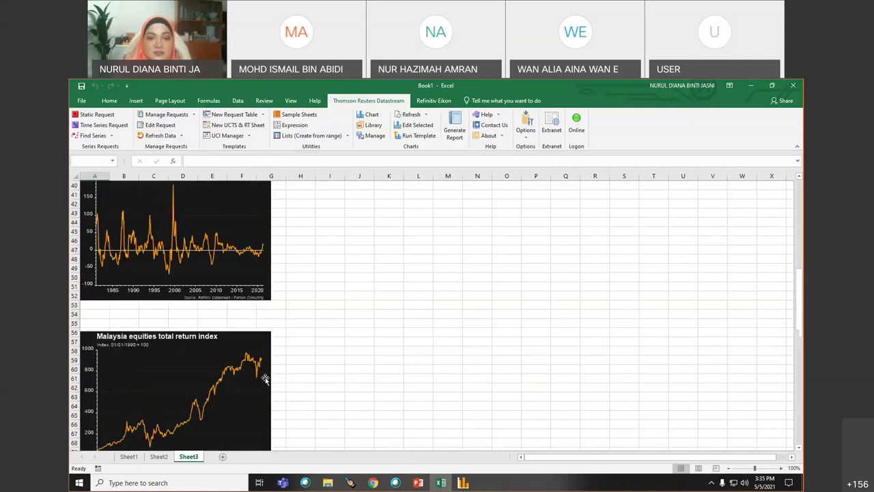
pyautogui.scroll(-5, 265, 379)
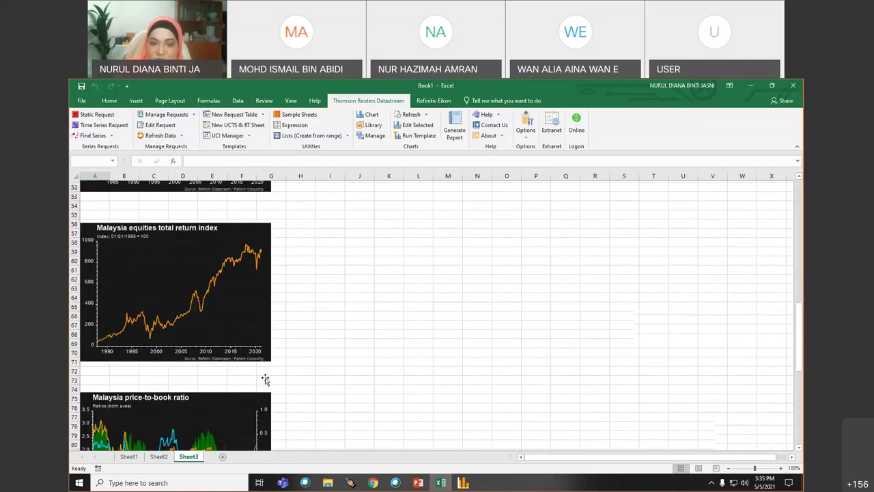
pyautogui.scroll(-2, 265, 380)
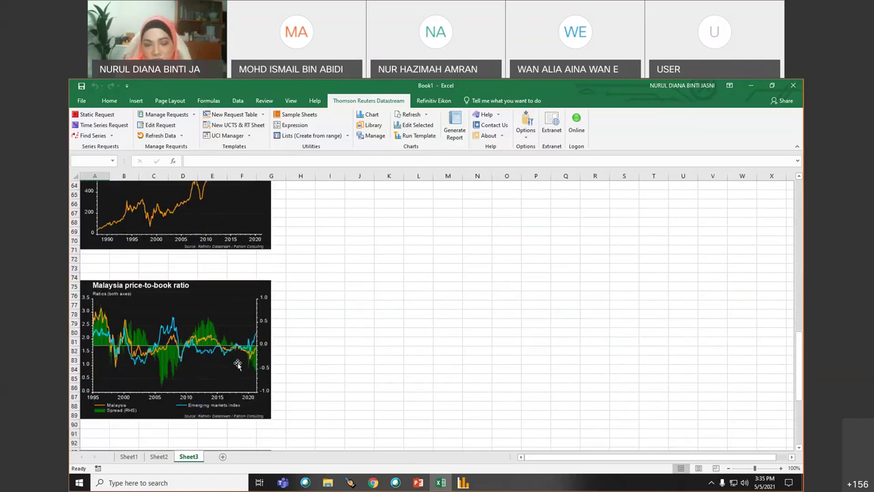
pyautogui.scroll(-5, 334, 420)
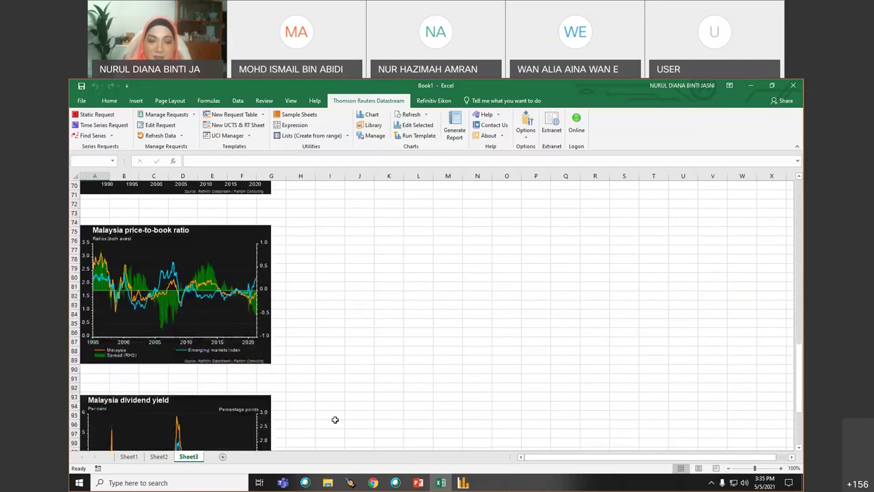
pyautogui.scroll(-3, 334, 419)
pyautogui.scroll(19, 334, 419)
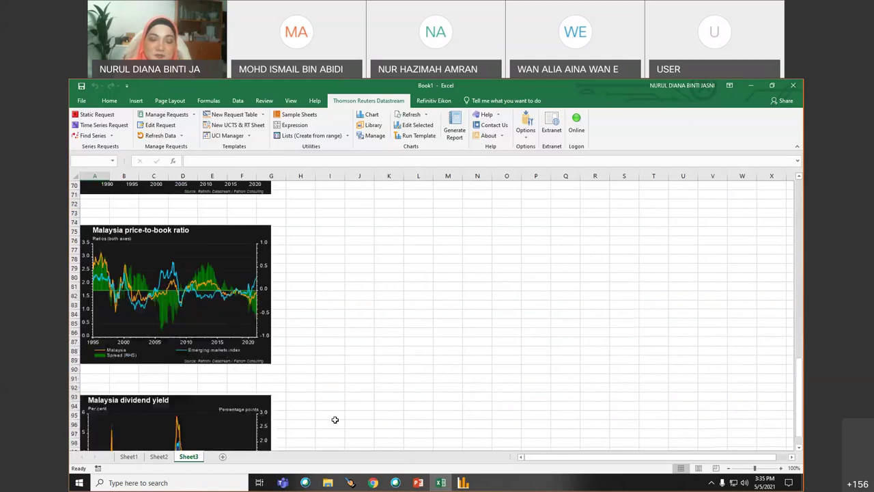
pyautogui.scroll(7, 334, 419)
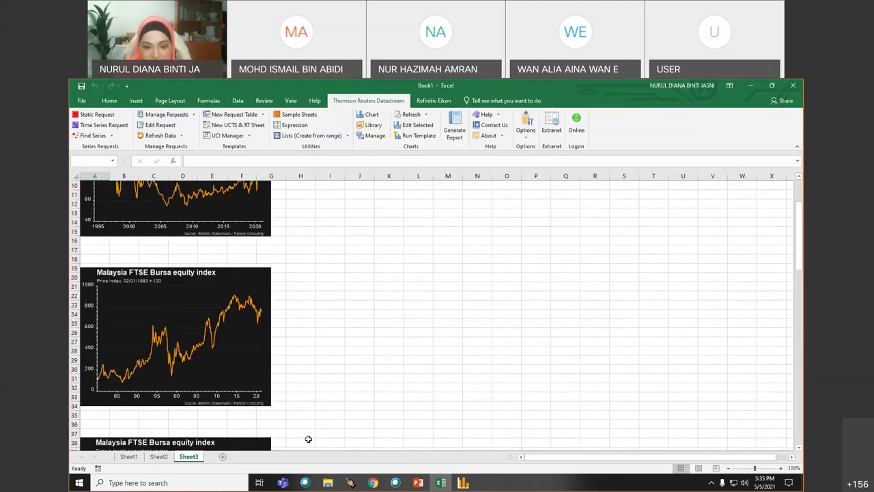
pyautogui.click(222, 457)
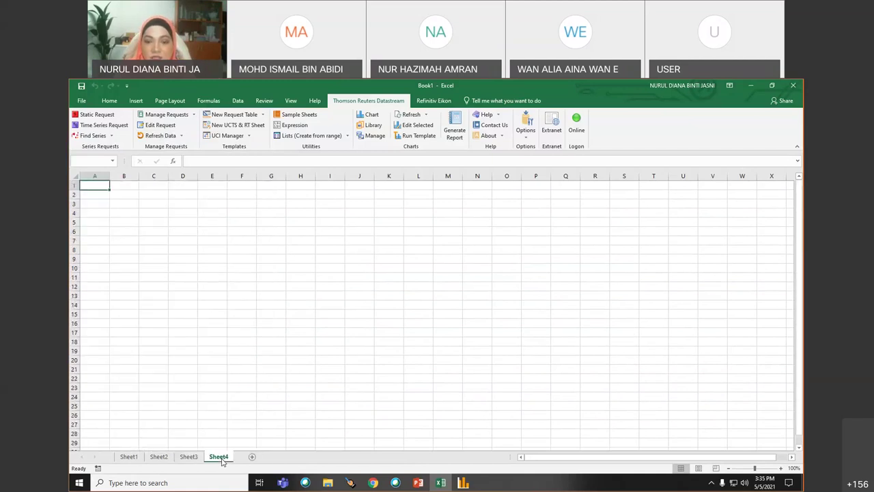
# - Go back to Datastream and close the Export Settings for Excel dialog
pyautogui.click(463, 483)
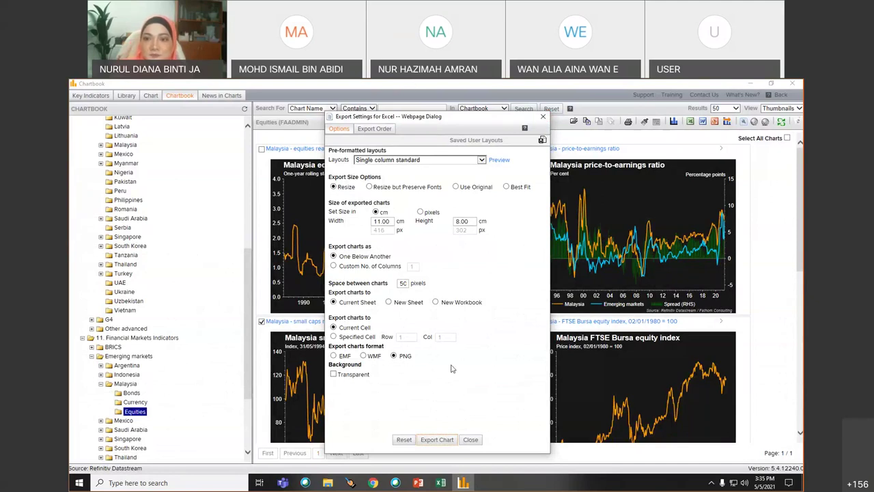
pyautogui.click(533, 90)
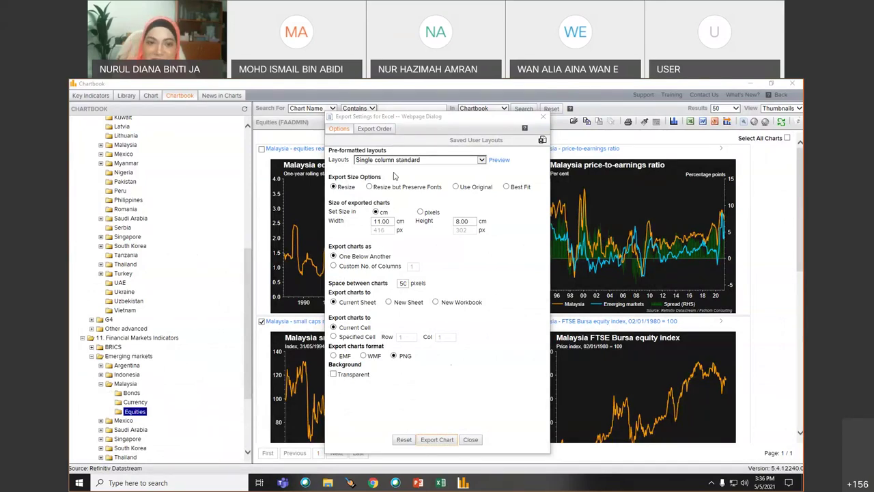
pyautogui.click(440, 484)
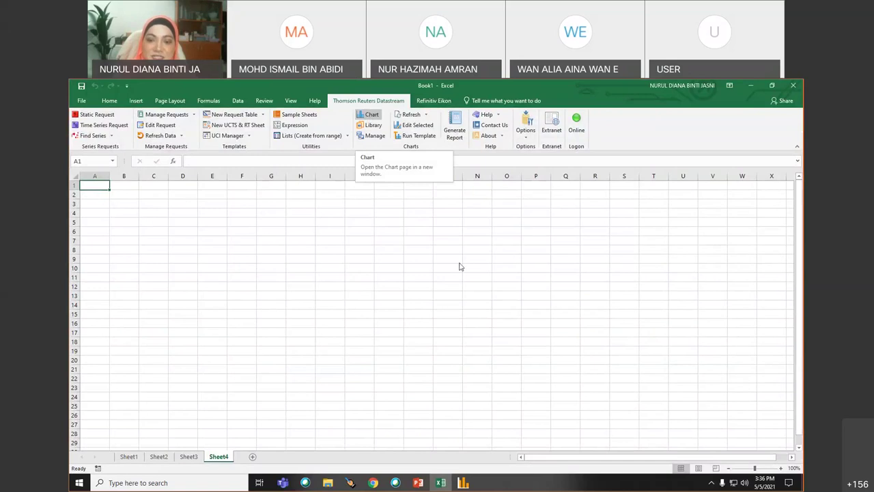
pyautogui.click(468, 485)
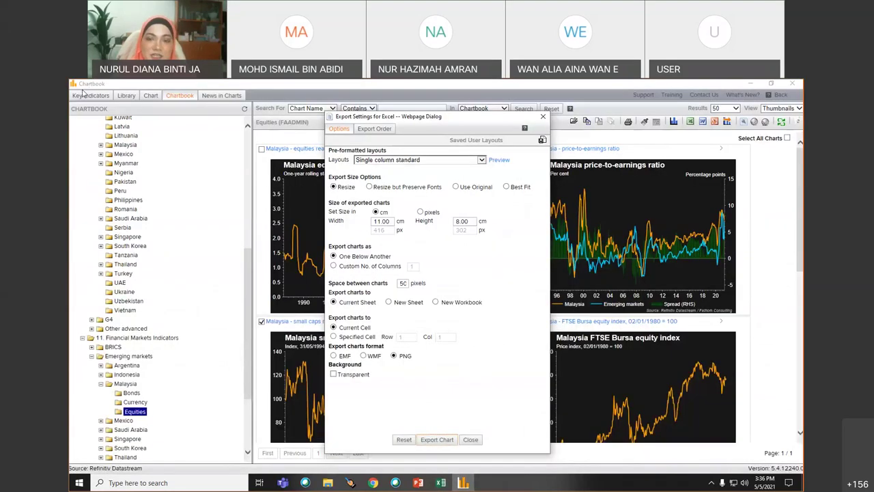
pyautogui.click(545, 117)
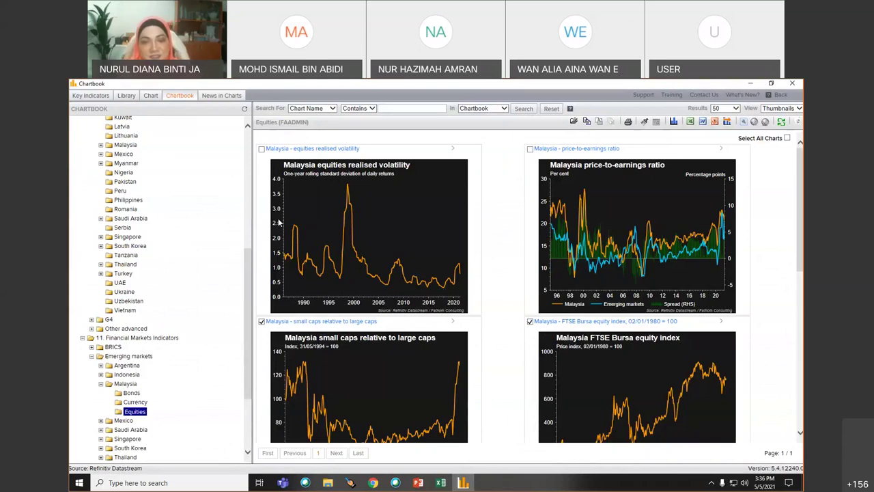
# - Keep the Chartbook search set to chart name and close the Chartbook window
pyautogui.click(474, 110)
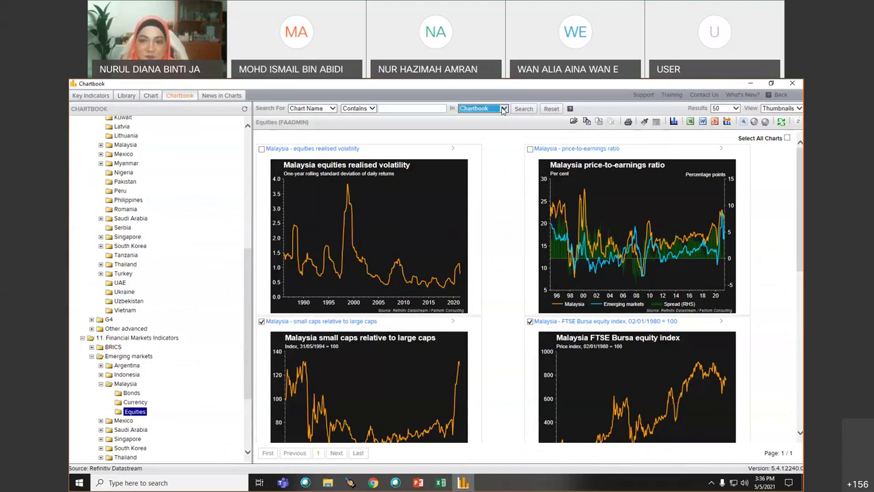
pyautogui.click(373, 110)
pyautogui.click(332, 112)
pyautogui.click(334, 111)
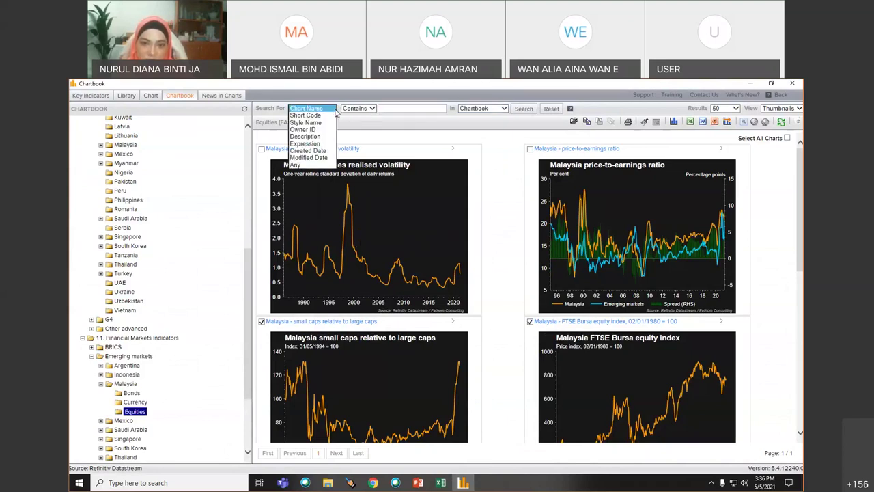
pyautogui.click(333, 111)
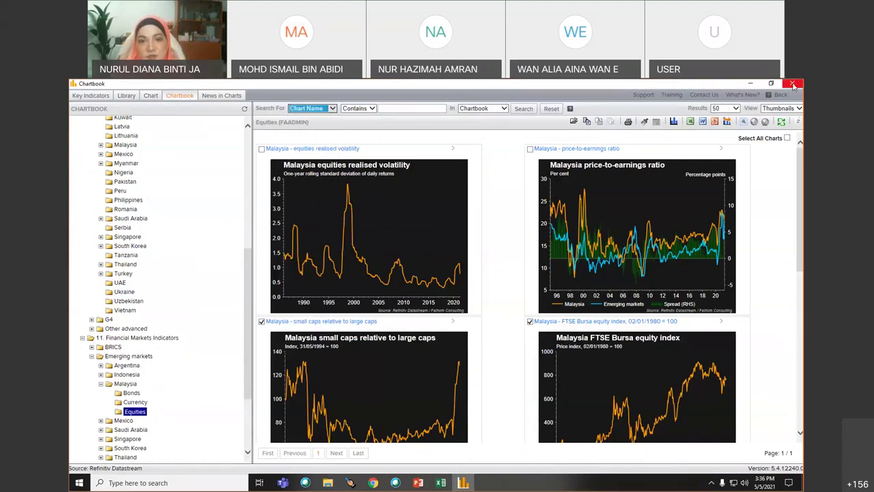
pyautogui.click(221, 98)
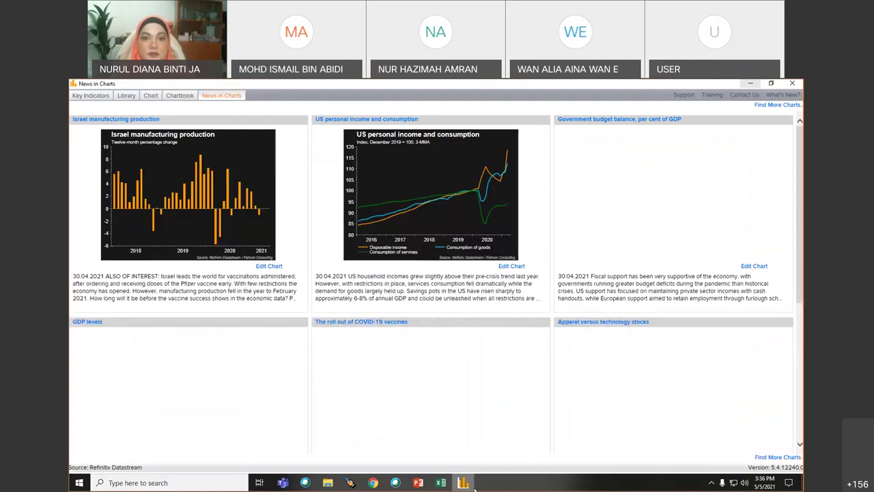
# - Browse the News In Charts gallery, then close its window
pyautogui.moveTo(475, 485)
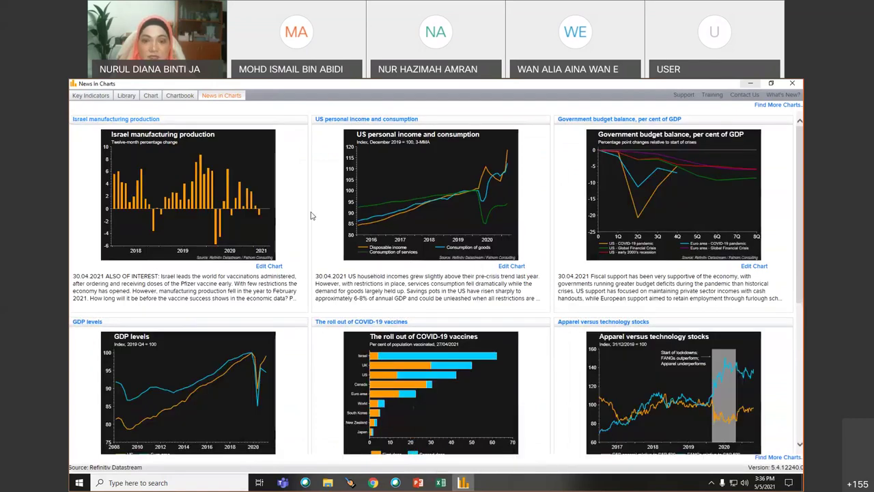
pyautogui.scroll(-5, 311, 216)
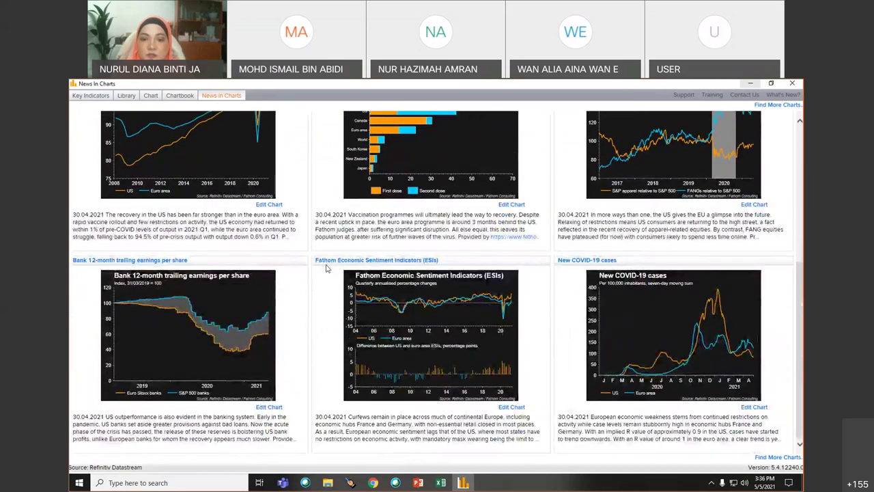
pyautogui.scroll(1, 326, 269)
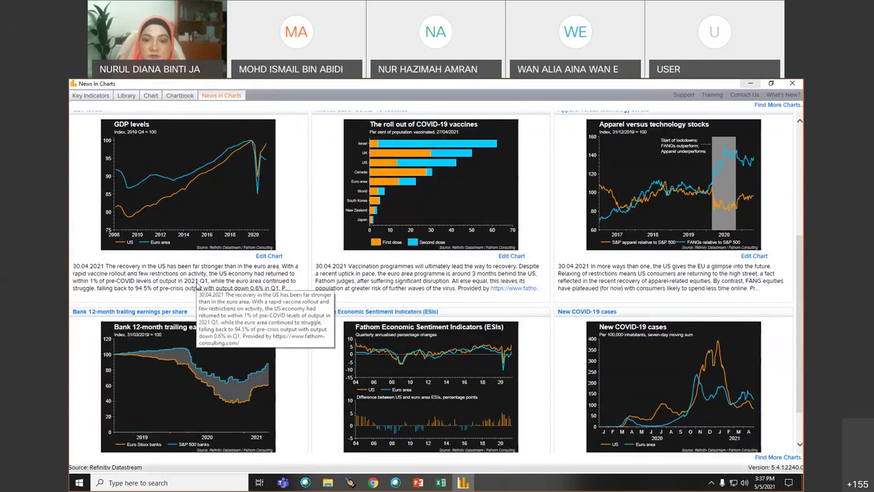
pyautogui.scroll(-1, 197, 285)
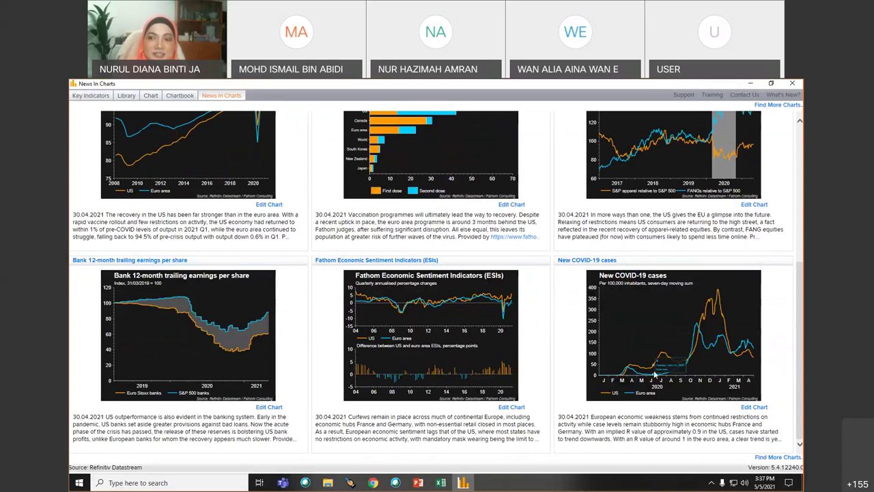
pyautogui.click(793, 83)
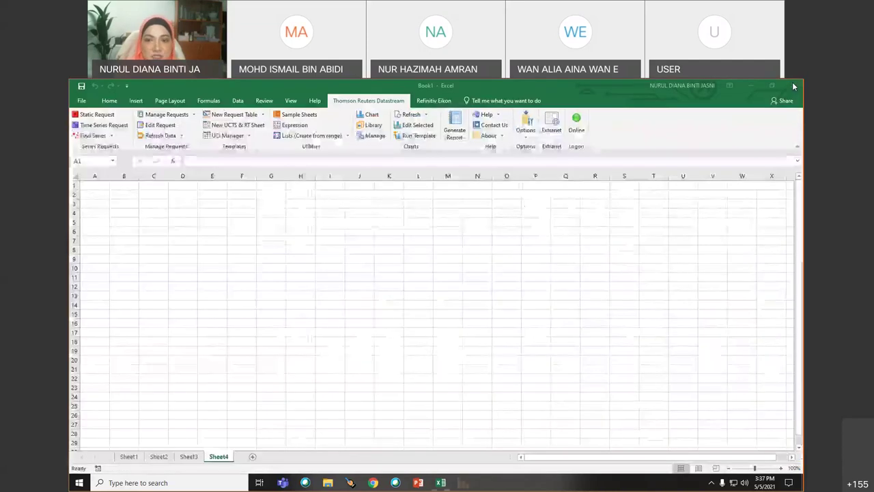
# - Select cell B4 and open Datastream's Chartbook Key Indicators table of GDP figures by country
pyautogui.click(127, 213)
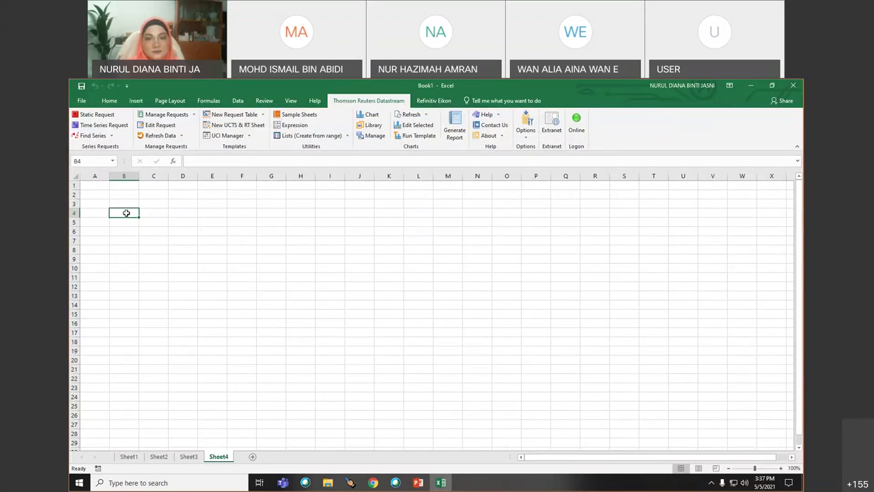
pyautogui.click(367, 114)
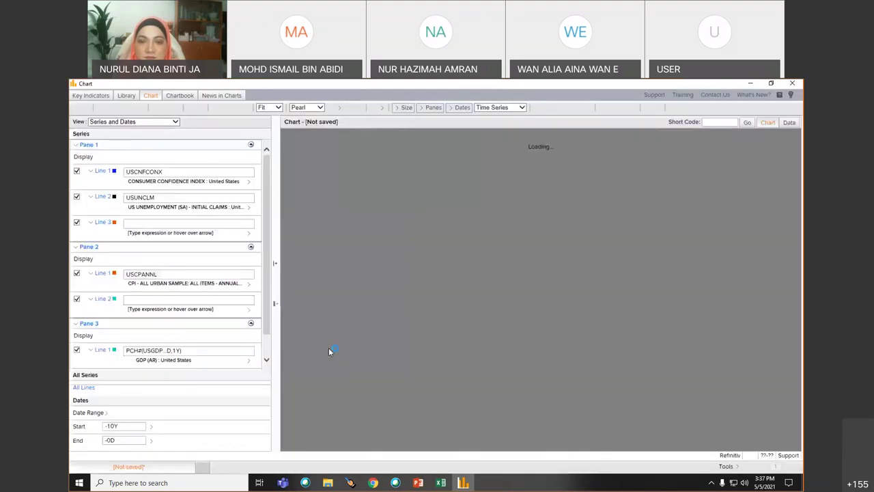
pyautogui.click(179, 96)
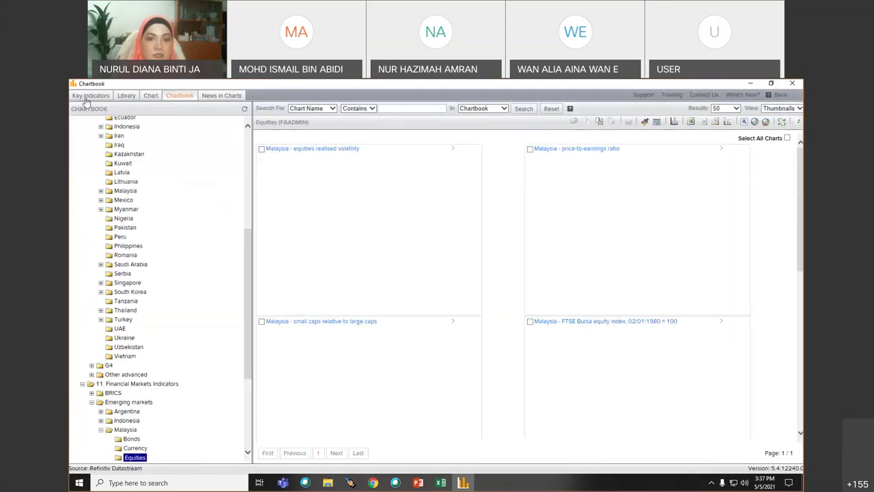
pyautogui.click(87, 97)
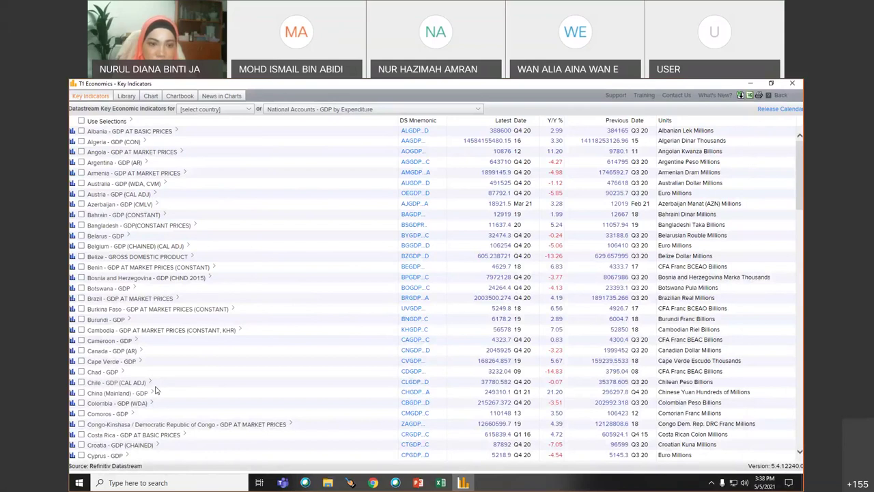
# - Pick Malaysia in the country list and tick the BANK LOANS - TOTAL series
pyautogui.click(249, 109)
pyautogui.scroll(-4, 222, 181)
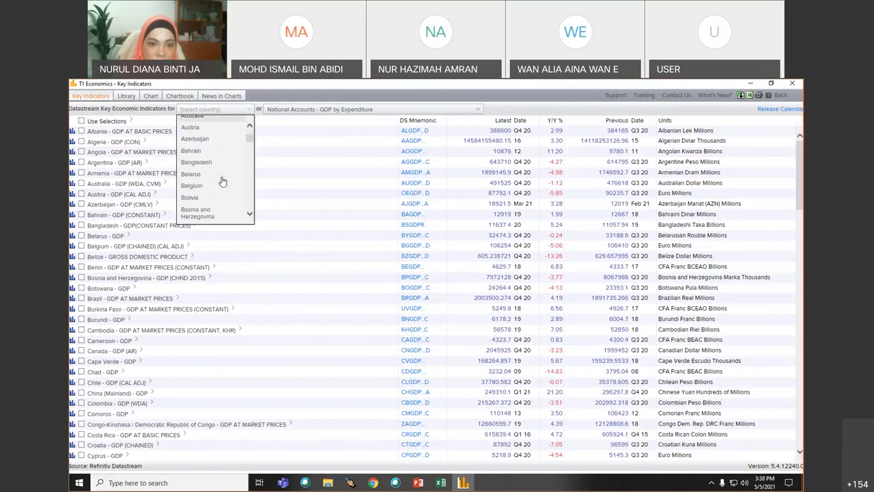
pyautogui.scroll(-8, 222, 181)
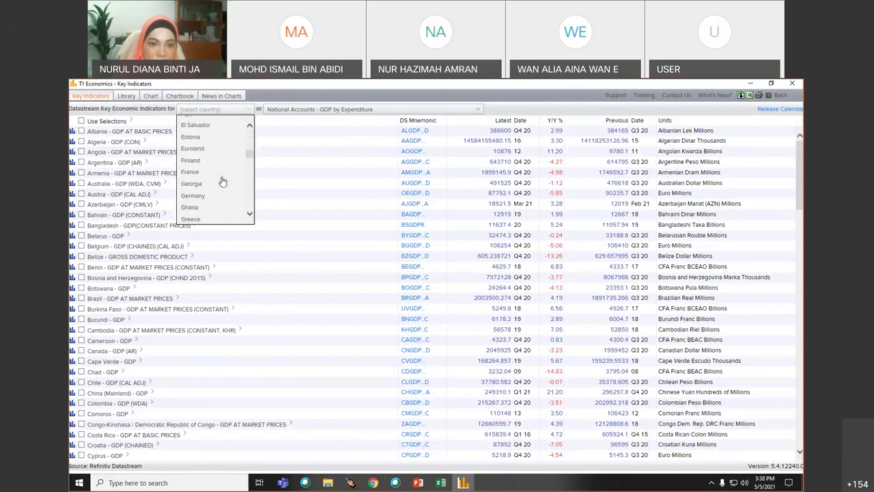
pyautogui.scroll(-3, 222, 181)
pyautogui.scroll(-4, 222, 181)
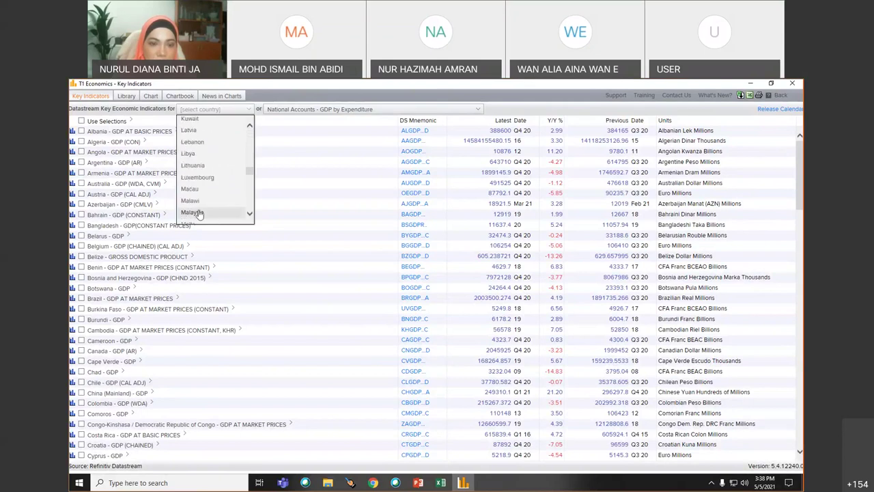
pyautogui.click(198, 213)
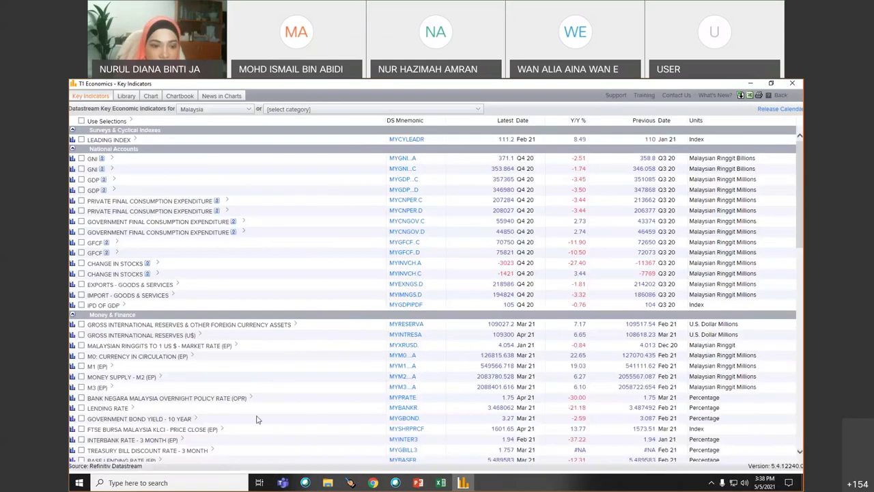
pyautogui.scroll(-2, 258, 420)
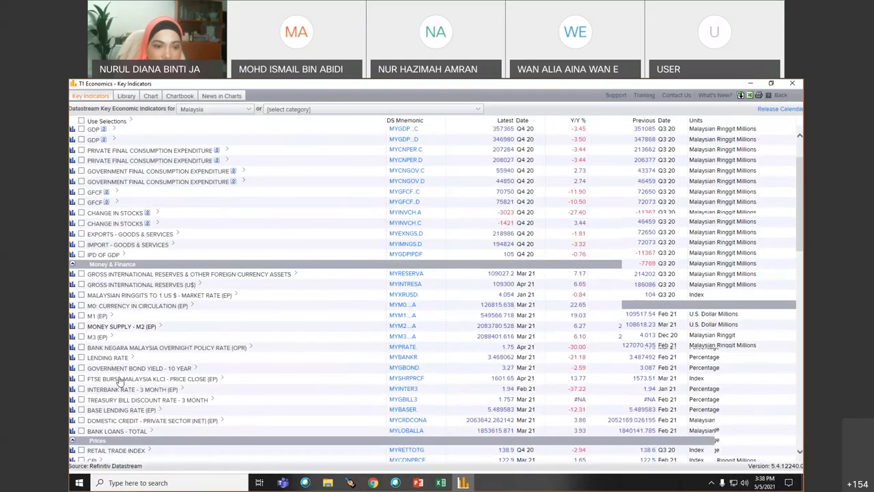
pyautogui.click(82, 430)
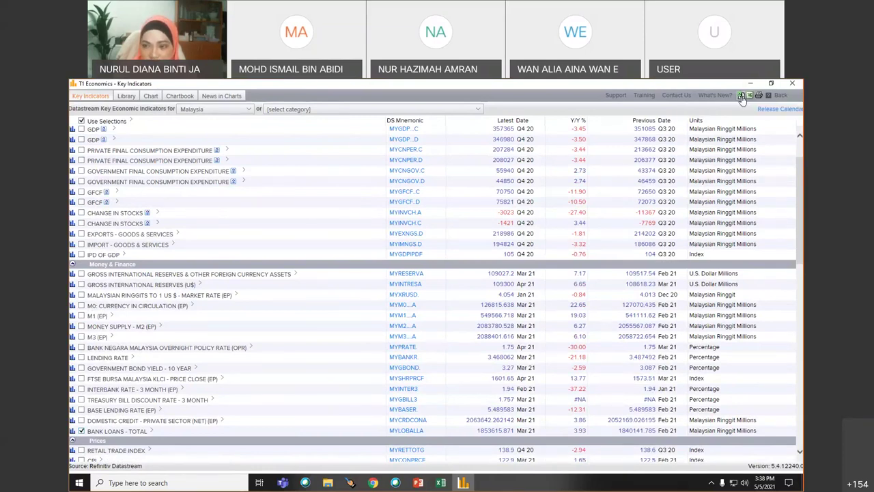
# - Export the bank loans series to Excel as values with formula on a new sheet
pyautogui.click(742, 97)
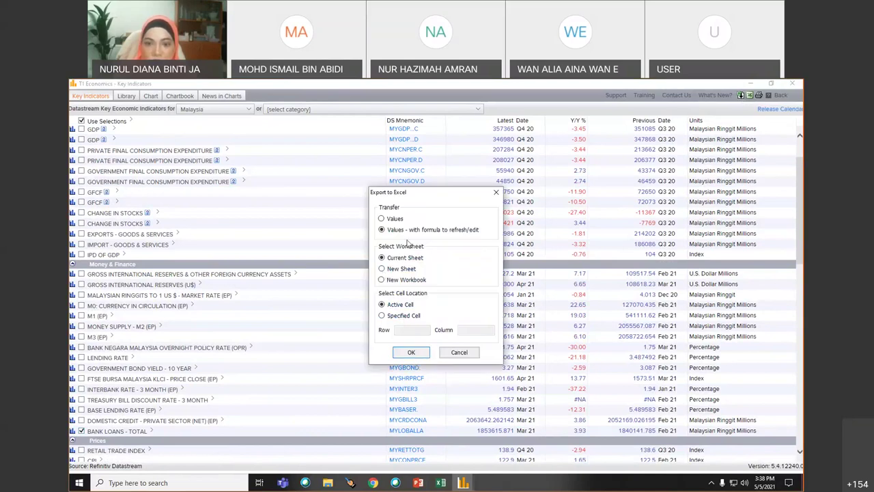
pyautogui.click(382, 269)
pyautogui.click(411, 352)
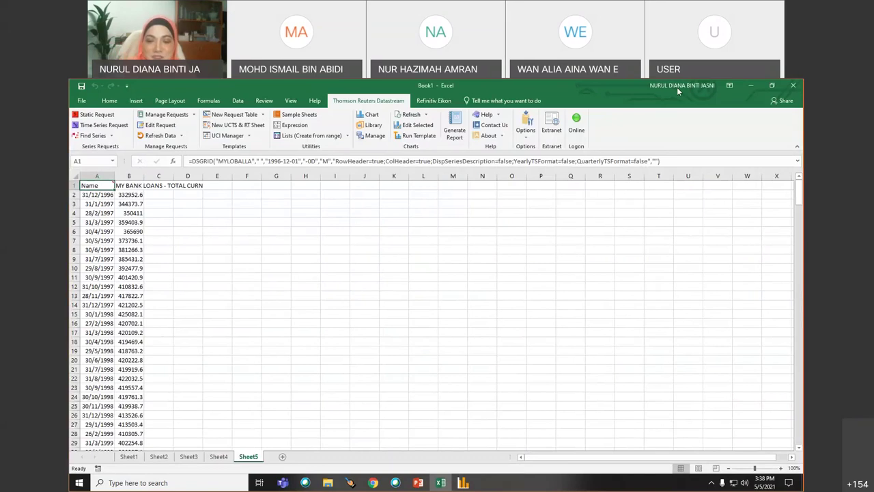
# - Review the monthly series on Sheet5 from 31/12/1996, then return to Key Indicators
pyautogui.click(464, 482)
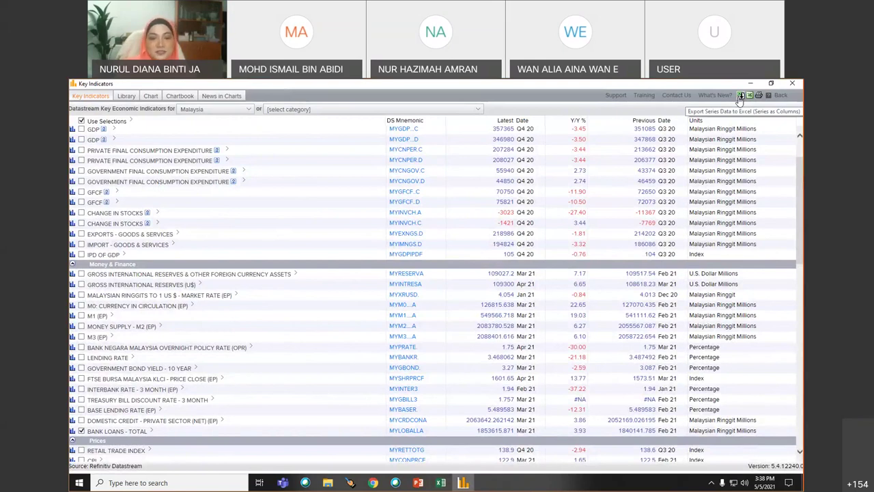
pyautogui.click(443, 483)
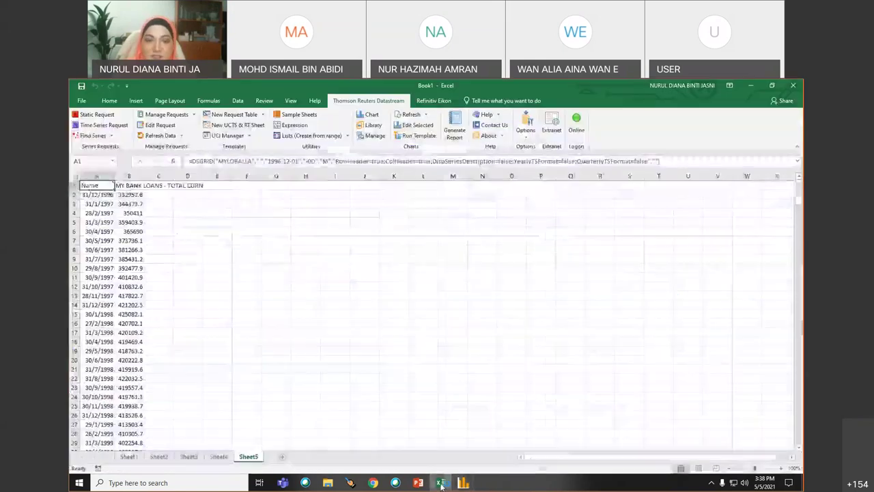
pyautogui.scroll(-19, 191, 288)
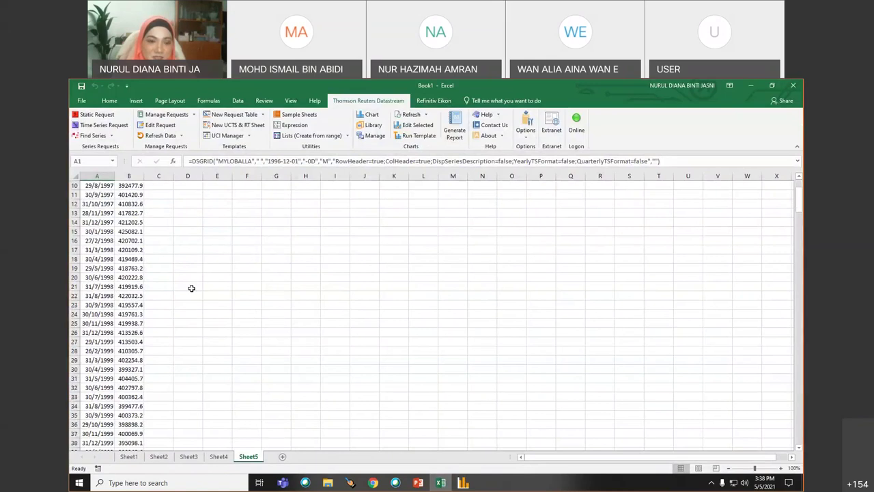
pyautogui.scroll(9, 192, 288)
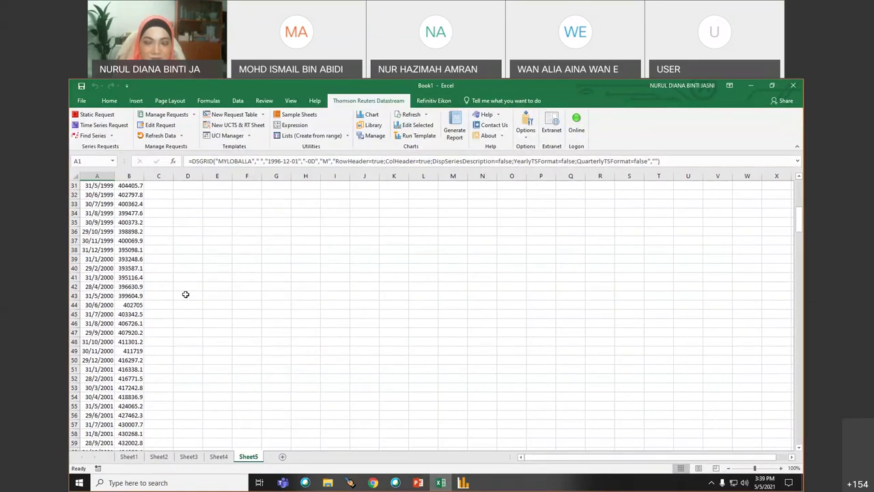
pyautogui.scroll(10, 199, 297)
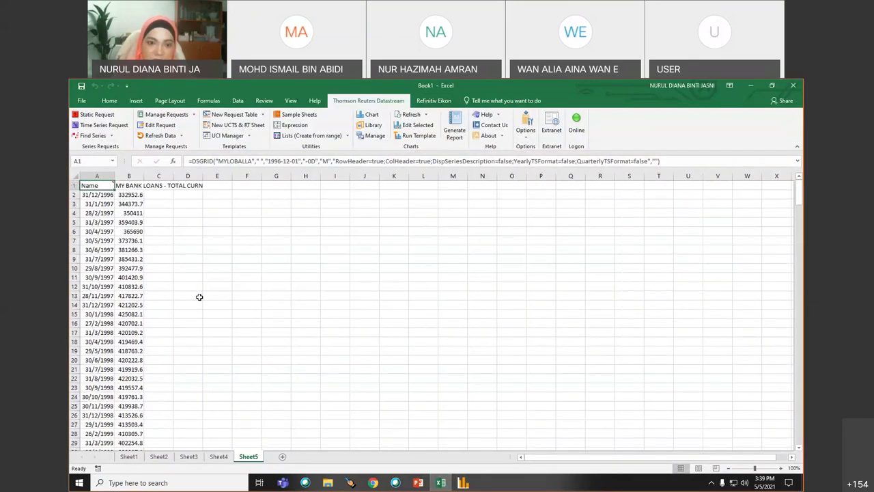
pyautogui.click(463, 483)
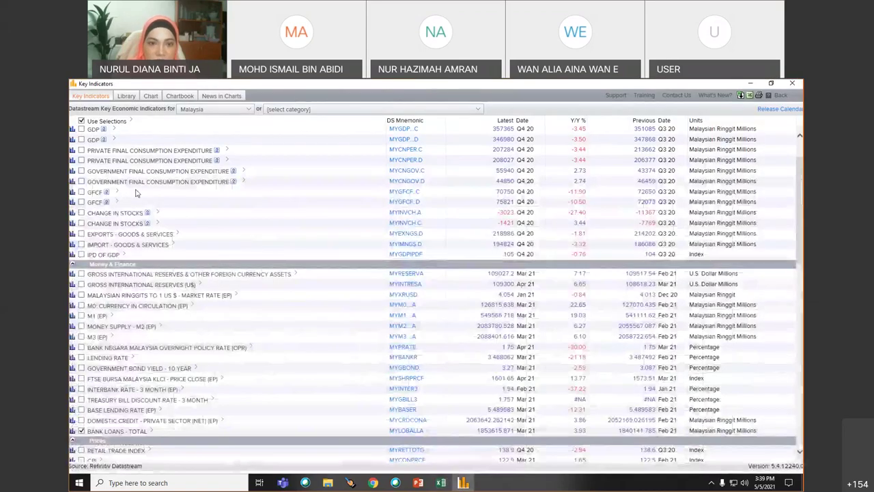
# - Untick BANK LOANS - TOTAL and tick the OPR and LENDING RATE series instead
pyautogui.click(478, 109)
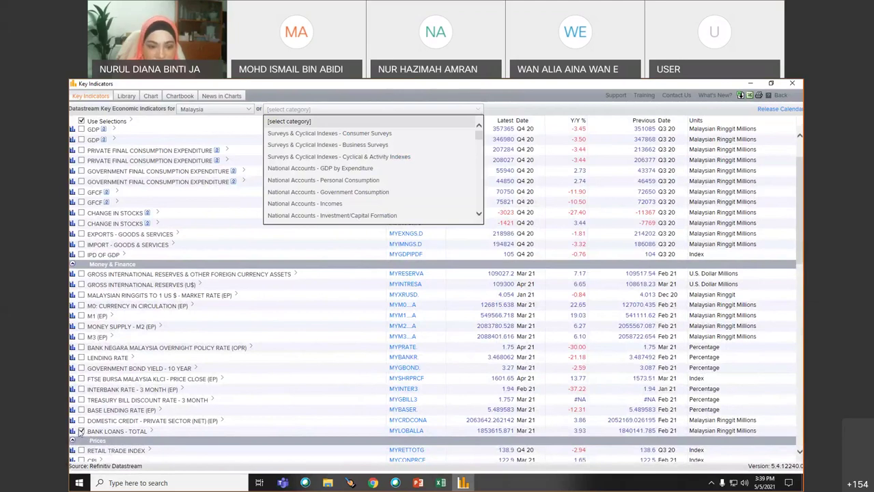
pyautogui.click(81, 430)
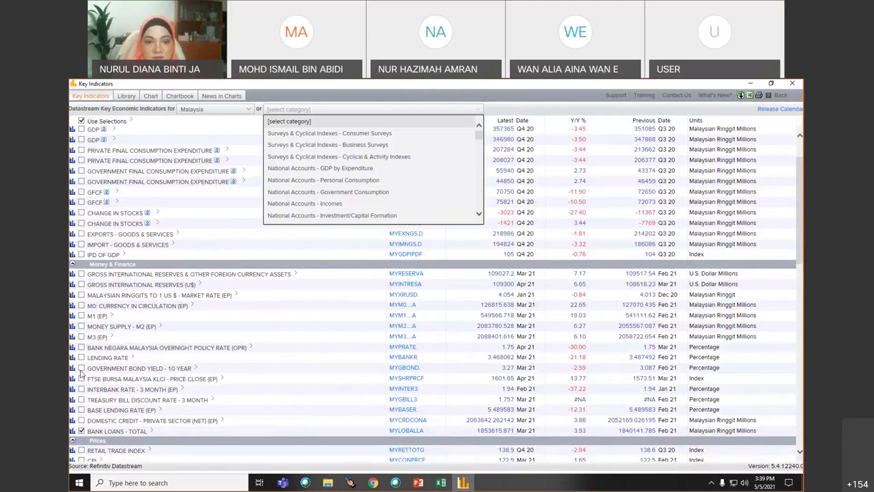
pyautogui.click(80, 352)
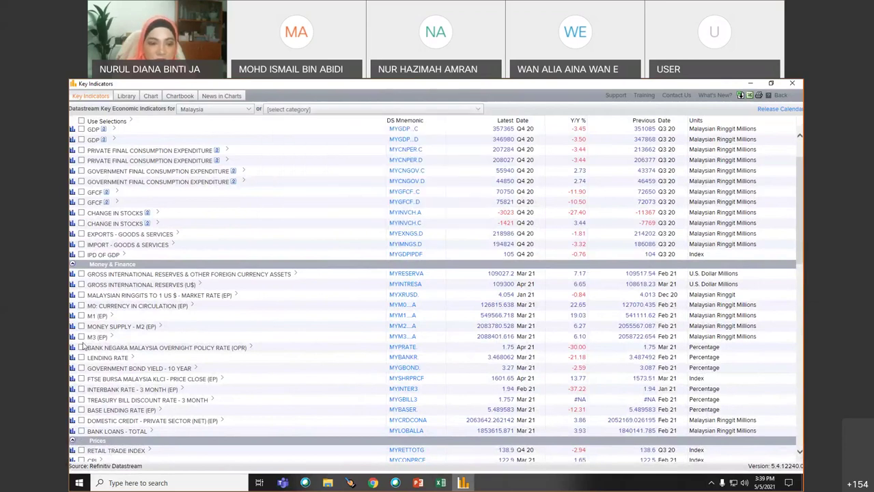
pyautogui.click(81, 357)
# - Export both rate series to a new Excel sheet, Sheet6
pyautogui.click(741, 96)
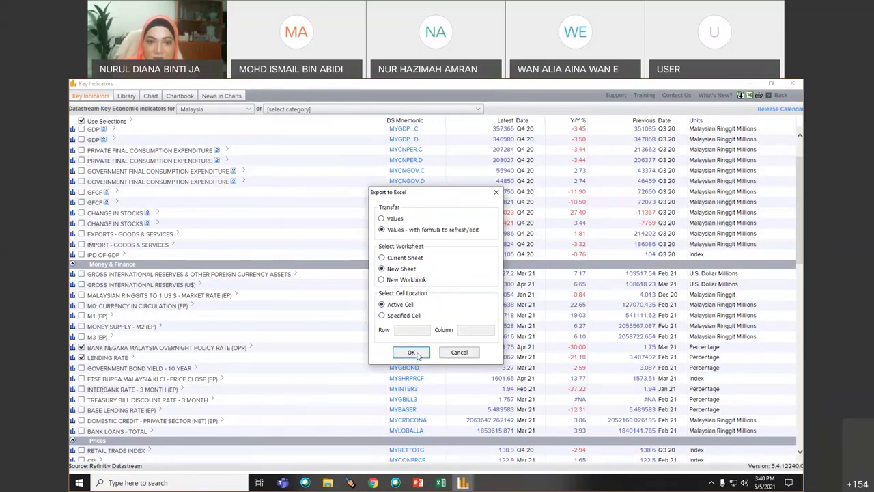
pyautogui.click(417, 353)
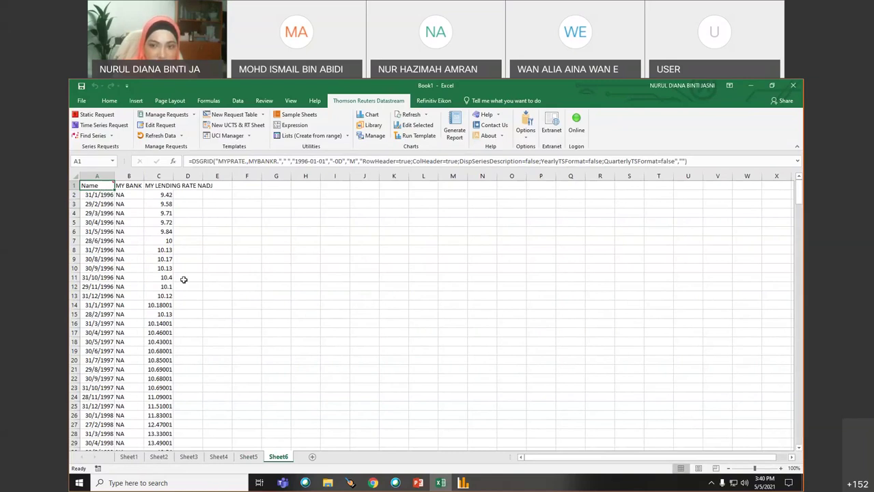
pyautogui.scroll(-3, 244, 364)
pyautogui.scroll(3, 244, 363)
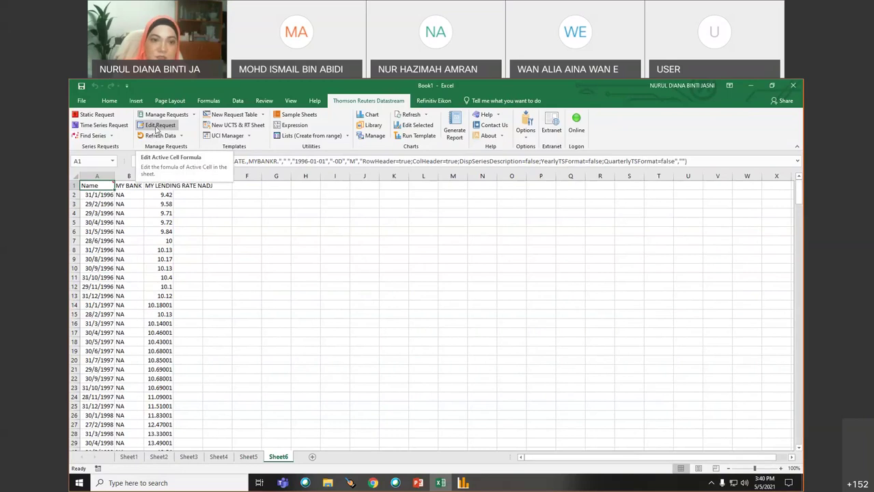
# - Change the Sheet6 request's start date to Base Date and resubmit, so data begins 30/4/2004
pyautogui.click(156, 128)
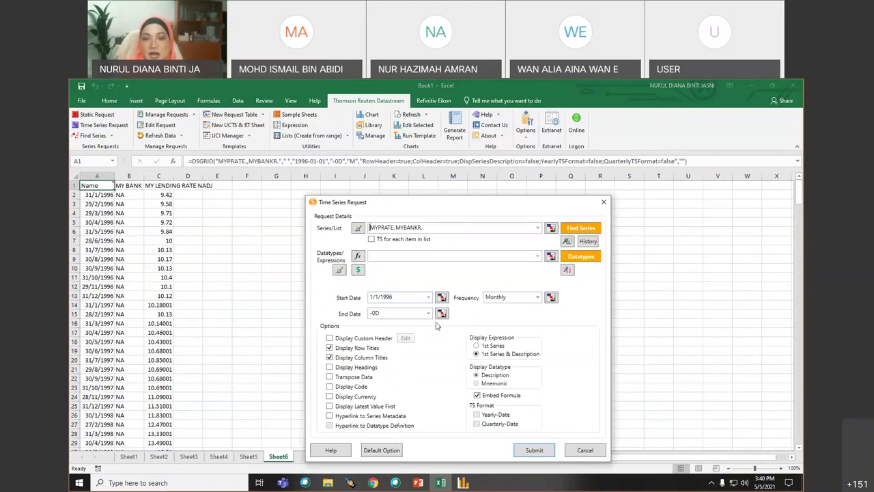
pyautogui.click(429, 297)
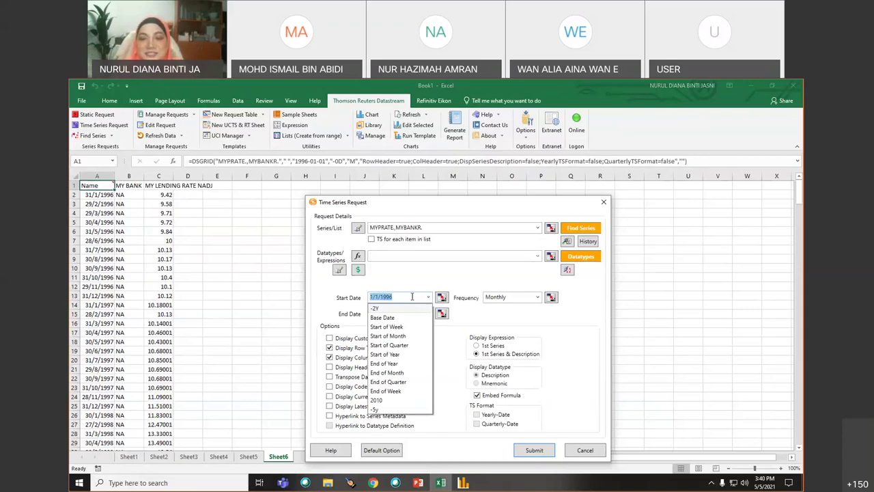
pyautogui.click(414, 297)
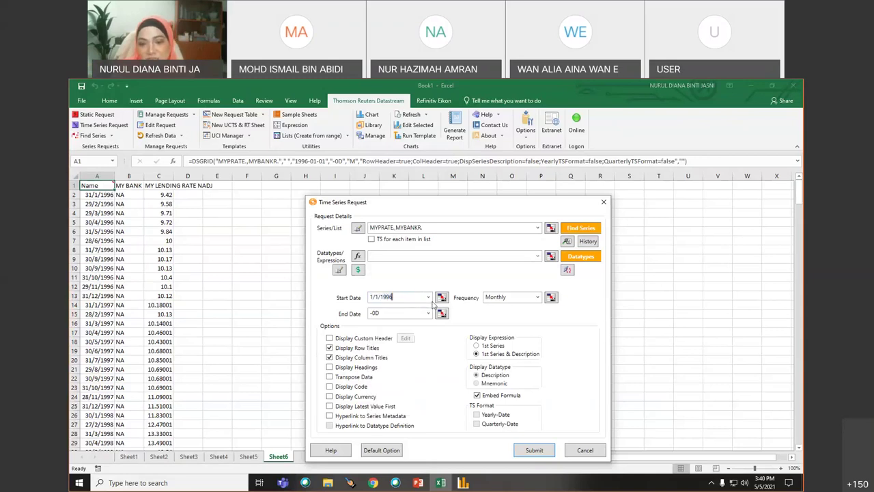
pyautogui.click(428, 297)
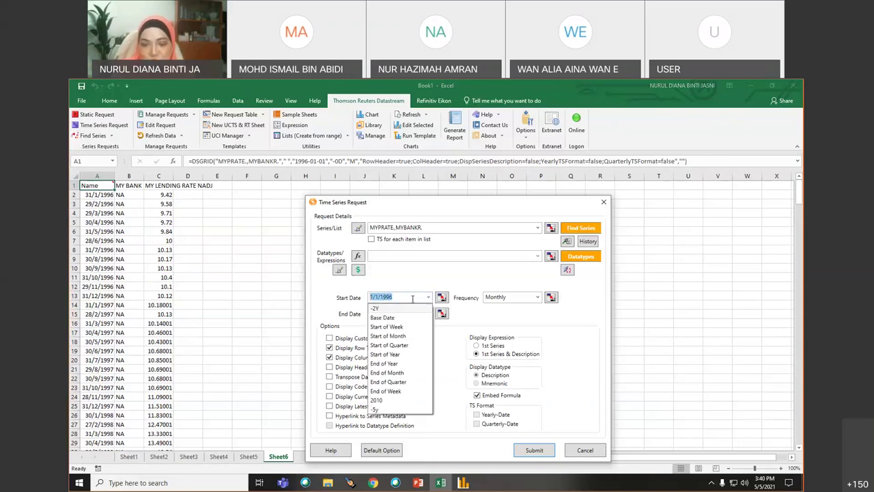
pyautogui.click(383, 318)
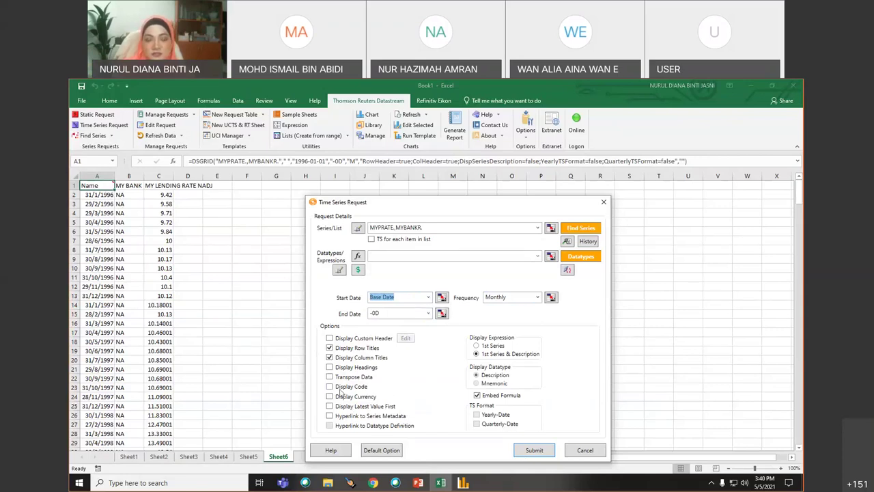
pyautogui.click(534, 451)
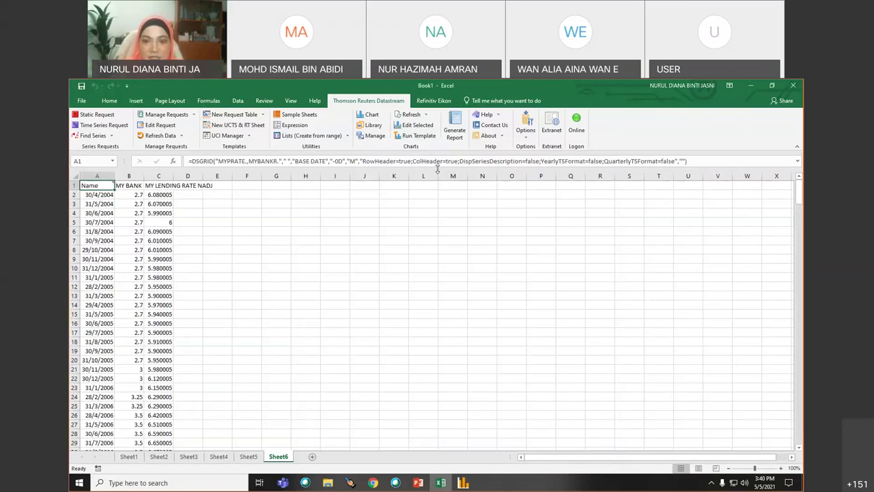
pyautogui.click(463, 482)
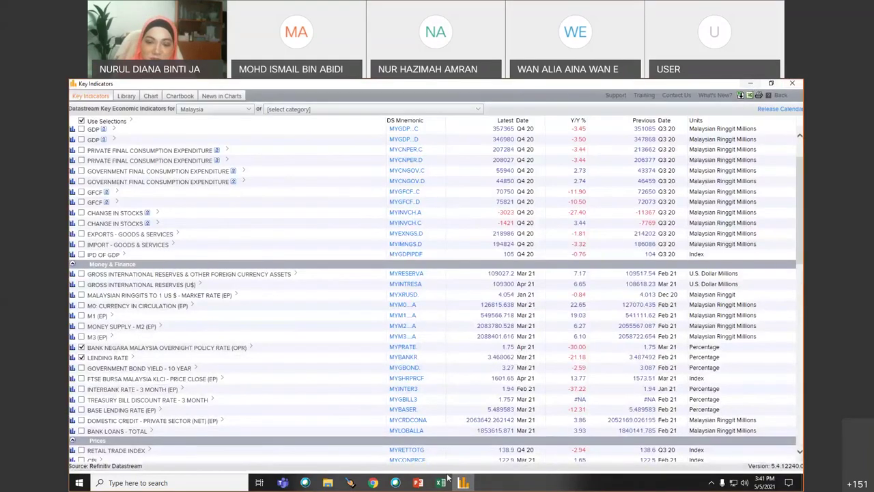
# - Edit the Sheet6 request with Transpose Data and Display Currency ticked, and resubmit
pyautogui.click(441, 482)
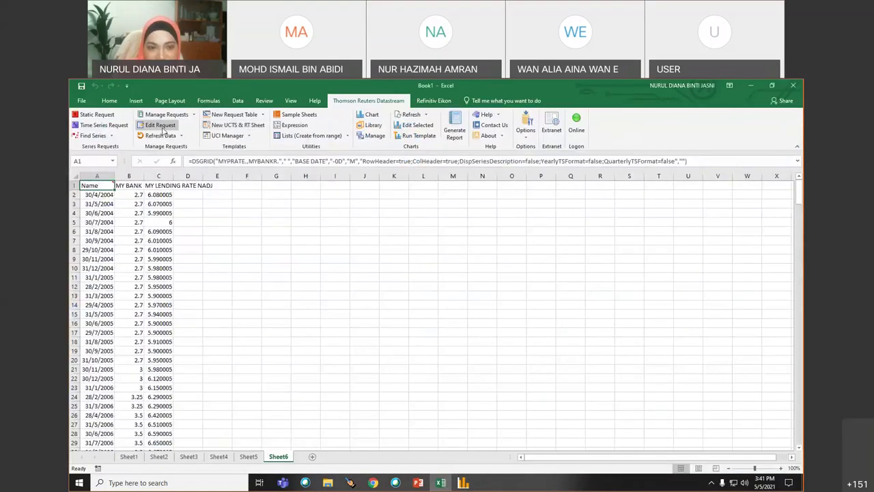
pyautogui.click(161, 127)
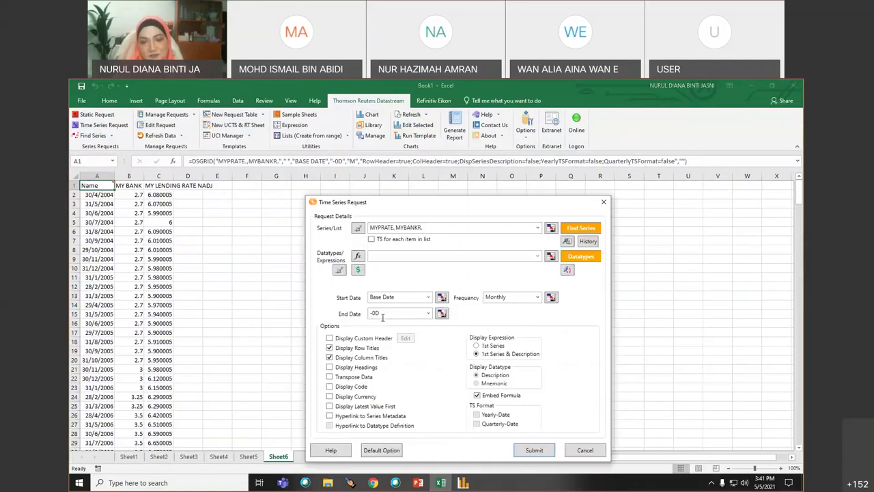
pyautogui.click(330, 377)
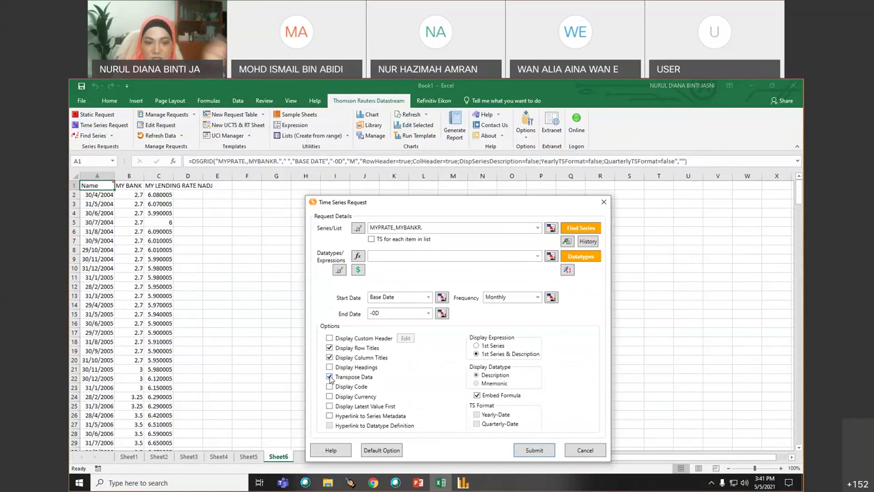
pyautogui.click(330, 397)
pyautogui.click(533, 450)
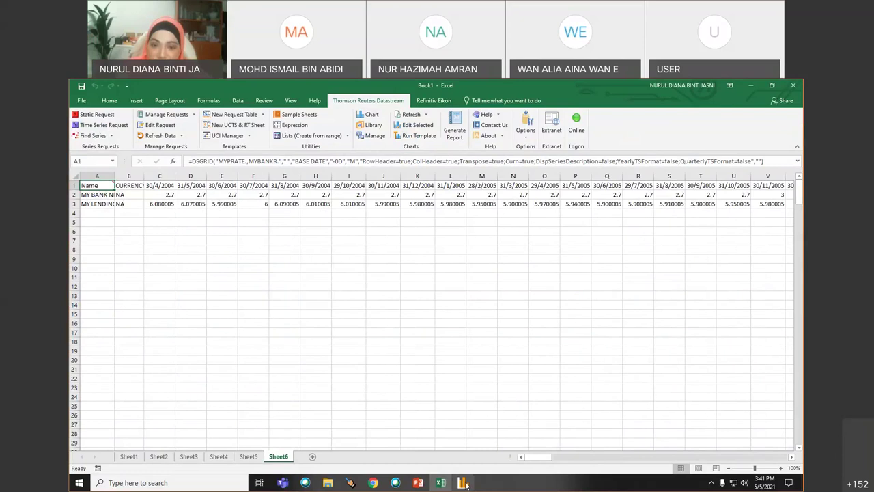
pyautogui.hotkey('alt', 'Tab')
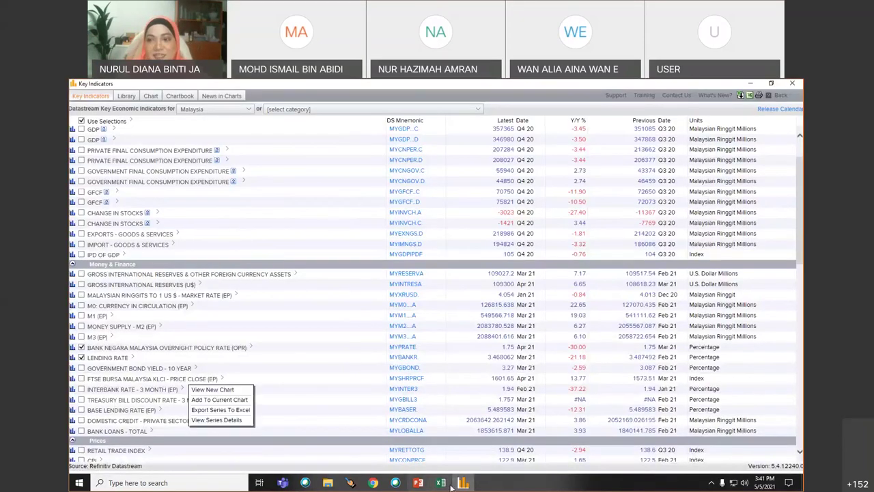
# - Close the Key Indicators window and select an empty cell below the Sheet6 data
pyautogui.click(793, 84)
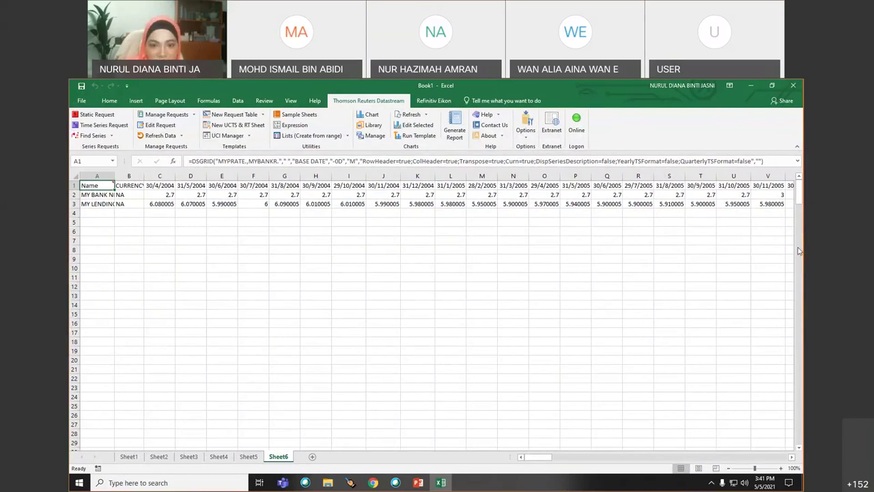
pyautogui.click(136, 265)
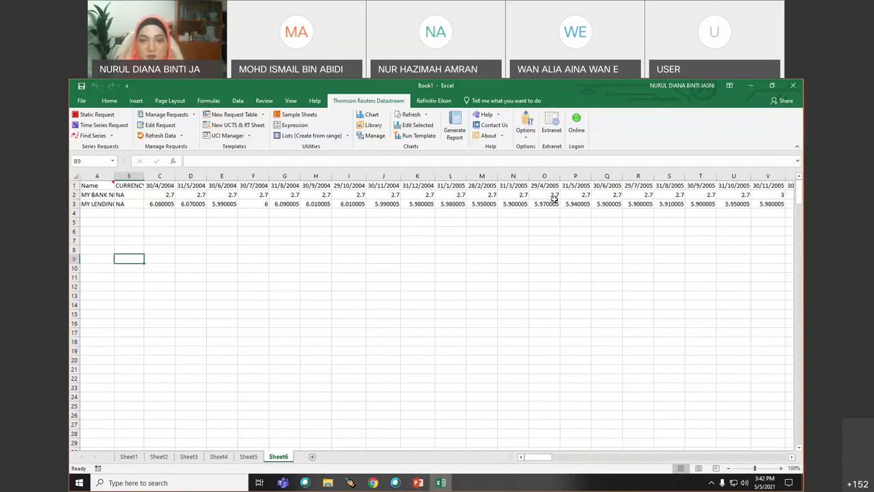
# - Toggle Datastream's Online button and look over the Refinitiv Eikon tab commands
pyautogui.click(577, 123)
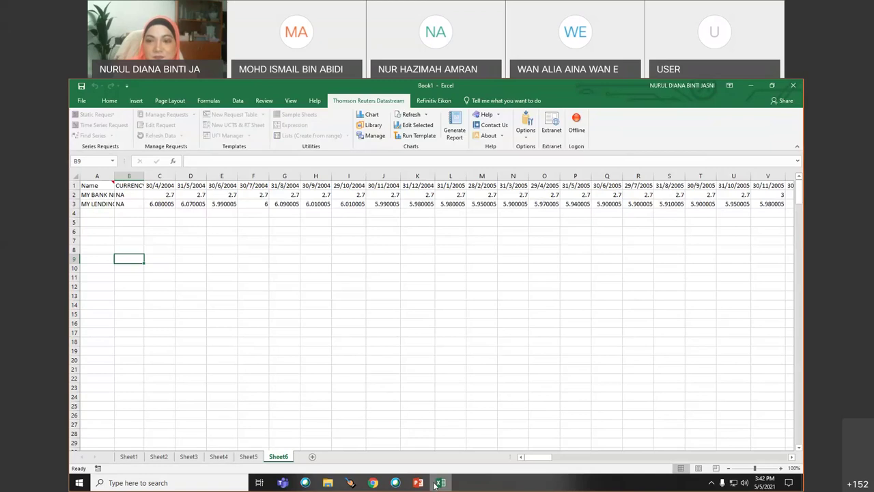
pyautogui.click(577, 123)
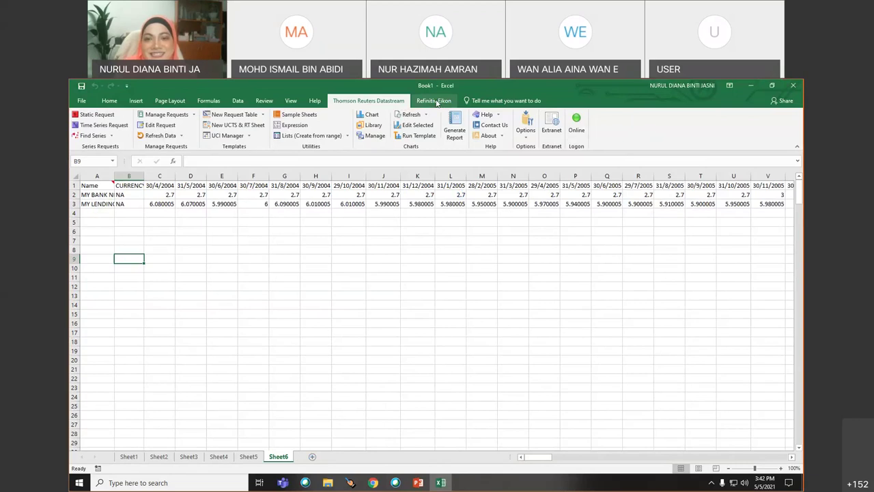
pyautogui.click(435, 101)
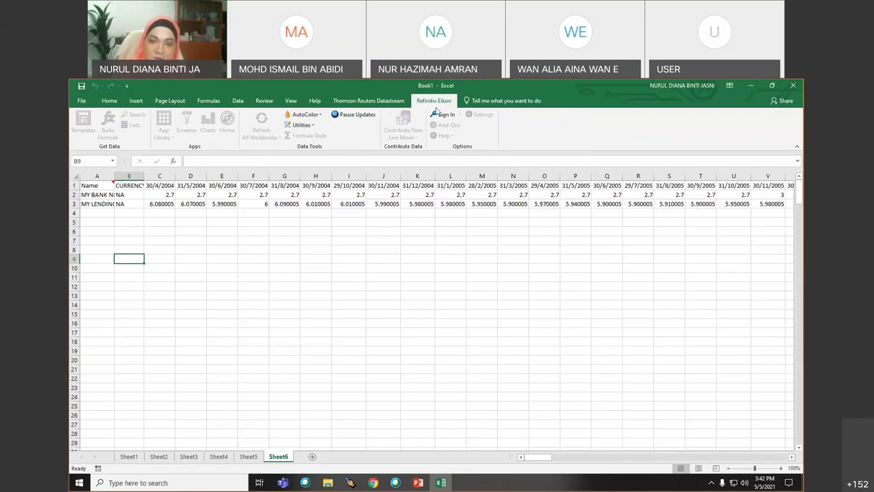
pyautogui.click(369, 100)
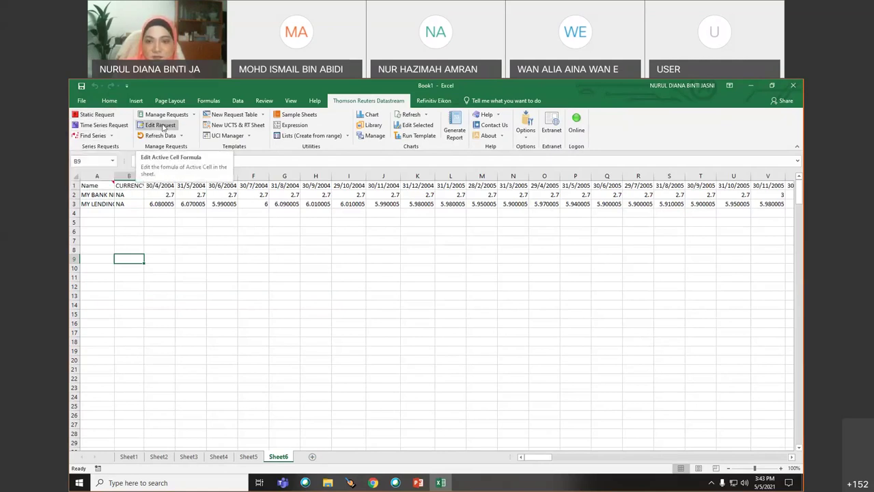
# - Take Datastream offline from an empty cell and bring up the PowerPoint presentation
pyautogui.click(208, 284)
pyautogui.click(581, 129)
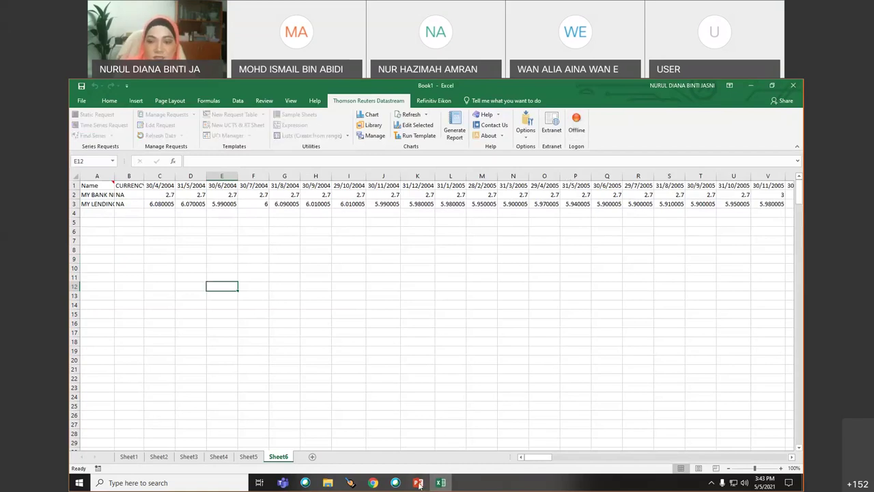
pyautogui.click(419, 483)
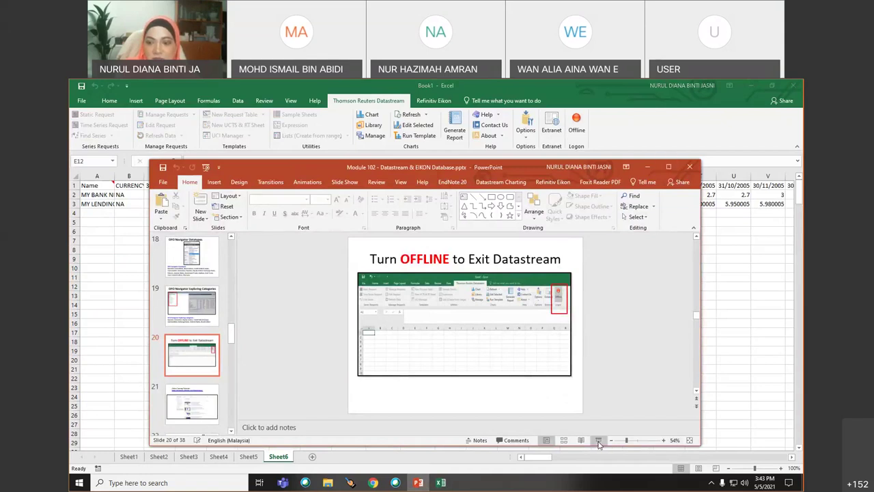
# - Present the turn-offline slide, advance to the Eikon sign-in slide 22, then exit to the EzAccess page
pyautogui.click(599, 440)
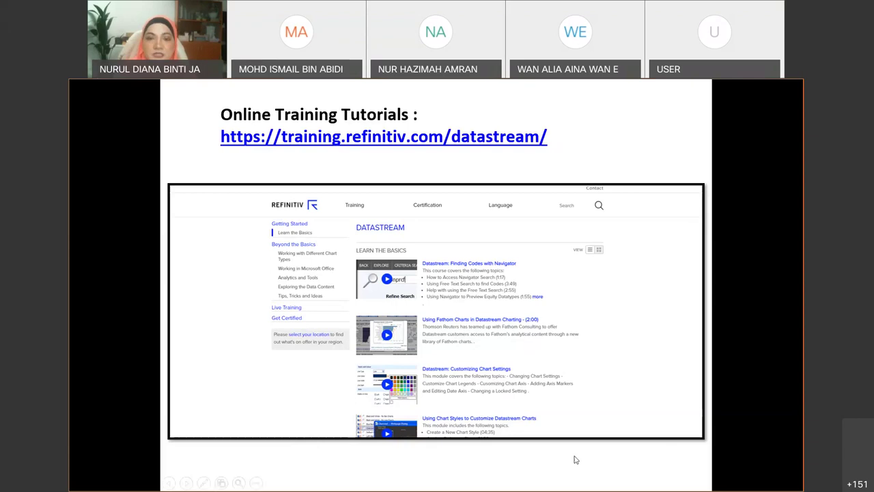
pyautogui.click(543, 480)
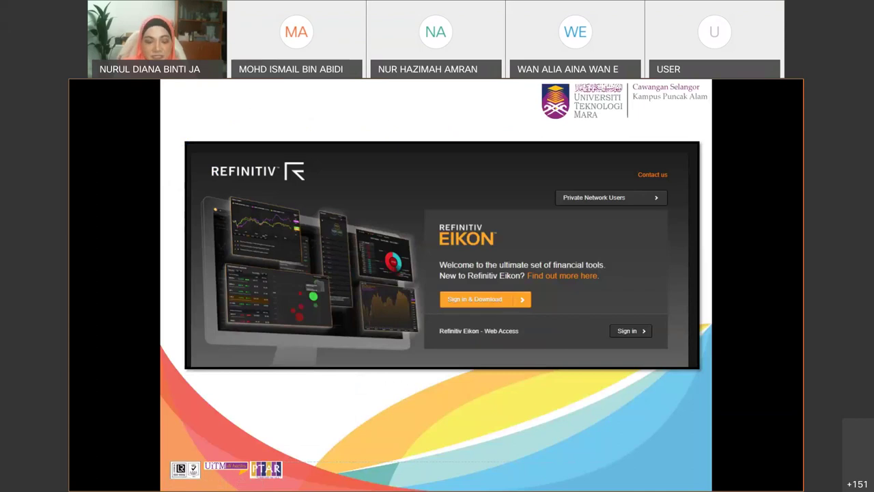
pyautogui.press('Escape')
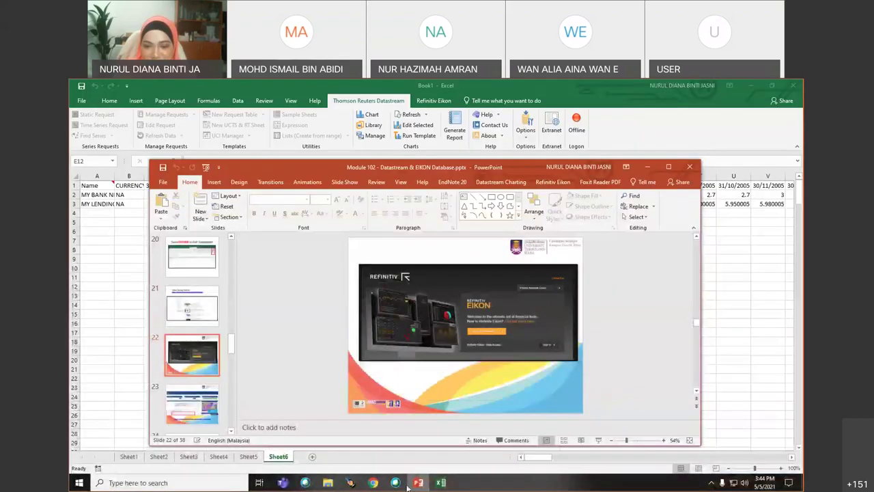
pyautogui.click(374, 483)
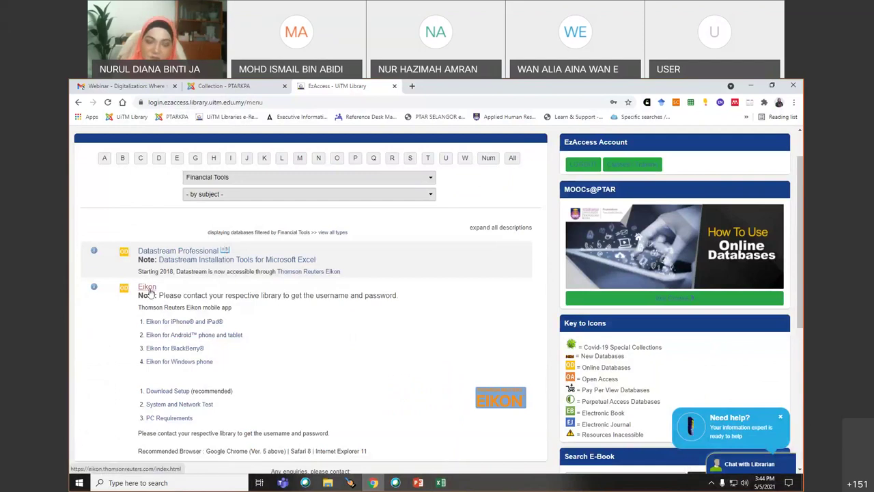
# - Open Refinitiv Eikon's welcome page from the EzAccess list, then present slide 22 full screen
pyautogui.click(149, 289)
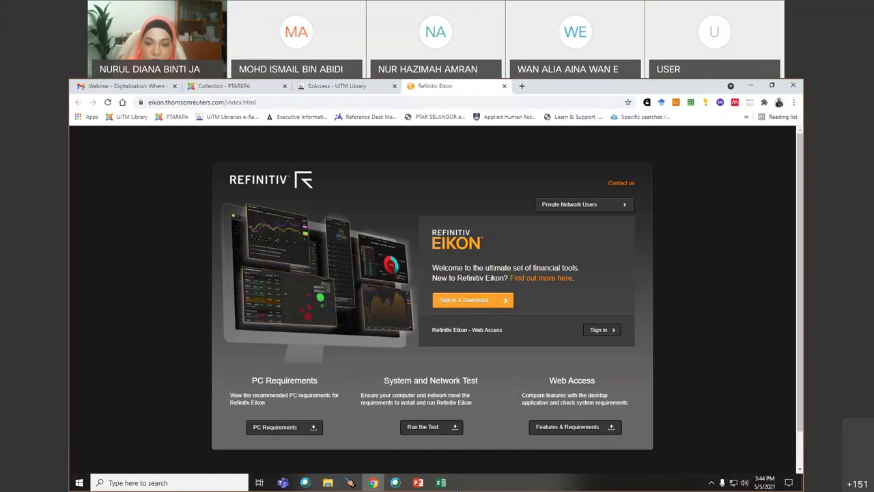
pyautogui.click(418, 482)
pyautogui.click(600, 441)
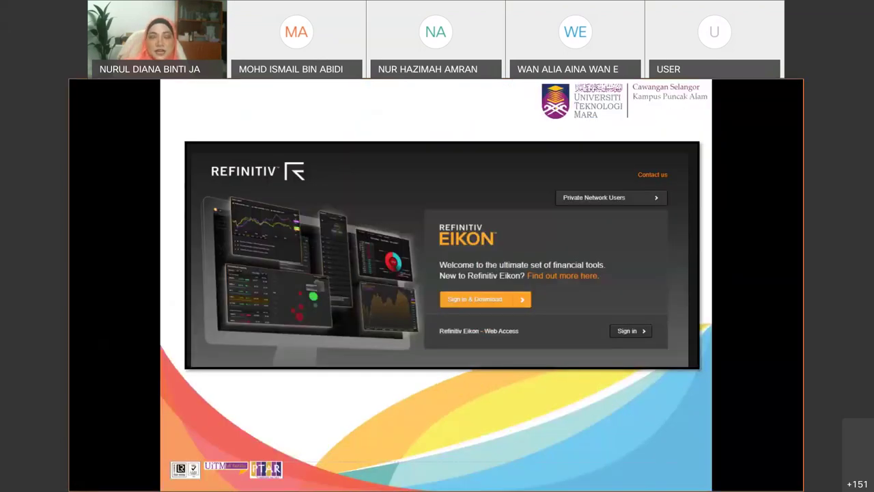
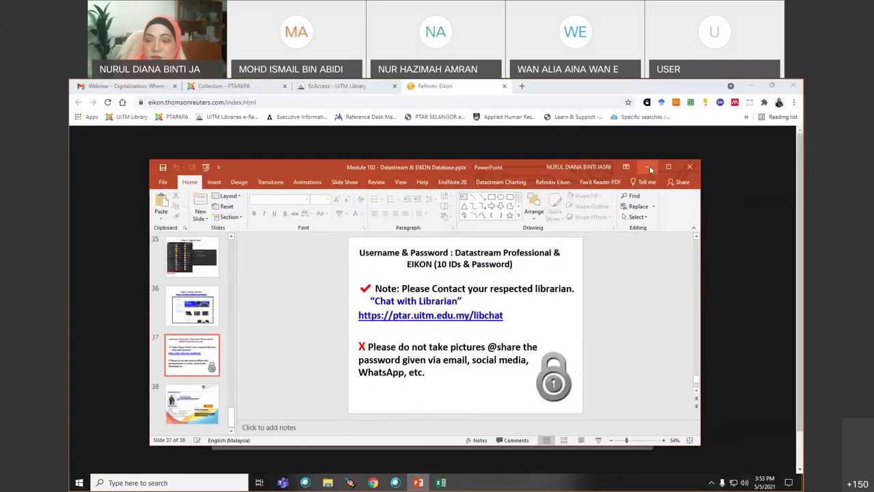
# - Minimize PowerPoint, Chrome and Excel, launch desktop Eikon, cancel its sign-in, and return to Chrome
pyautogui.click(647, 168)
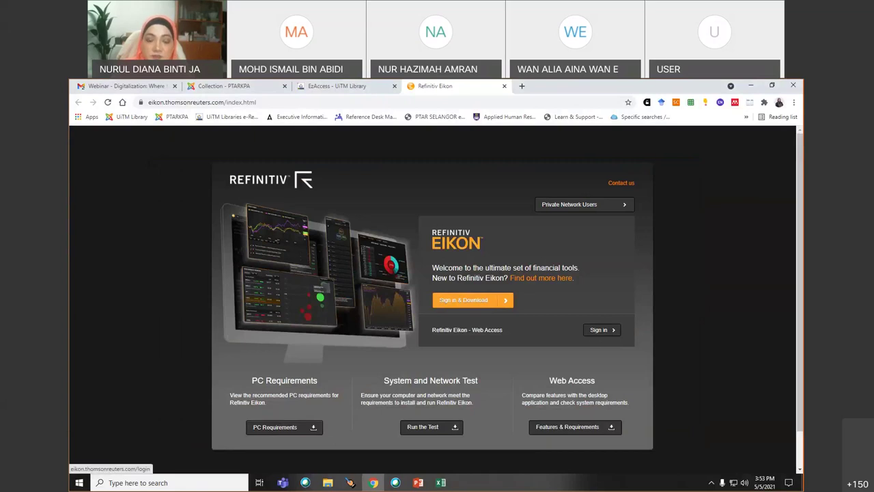
pyautogui.click(751, 85)
pyautogui.click(751, 85)
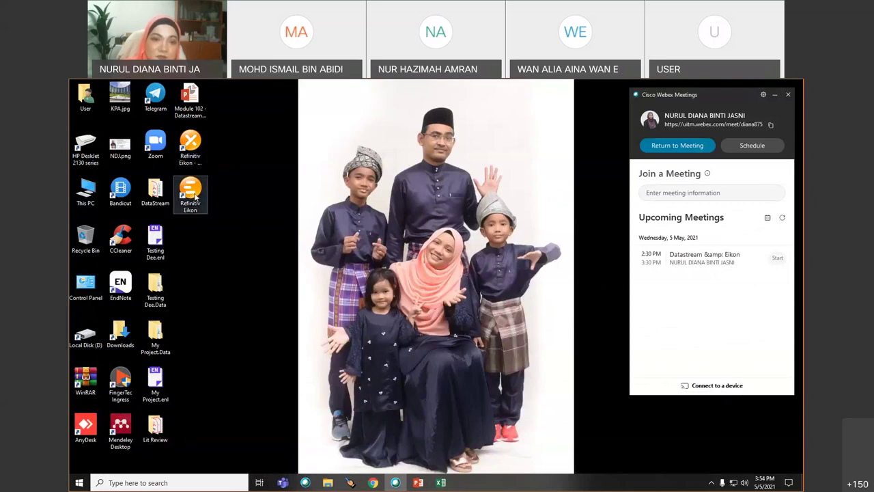
pyautogui.click(191, 197)
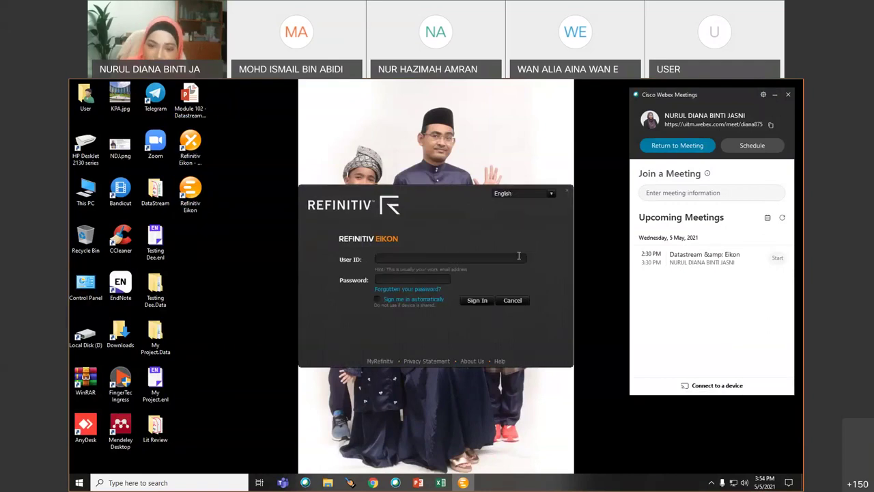
pyautogui.click(512, 301)
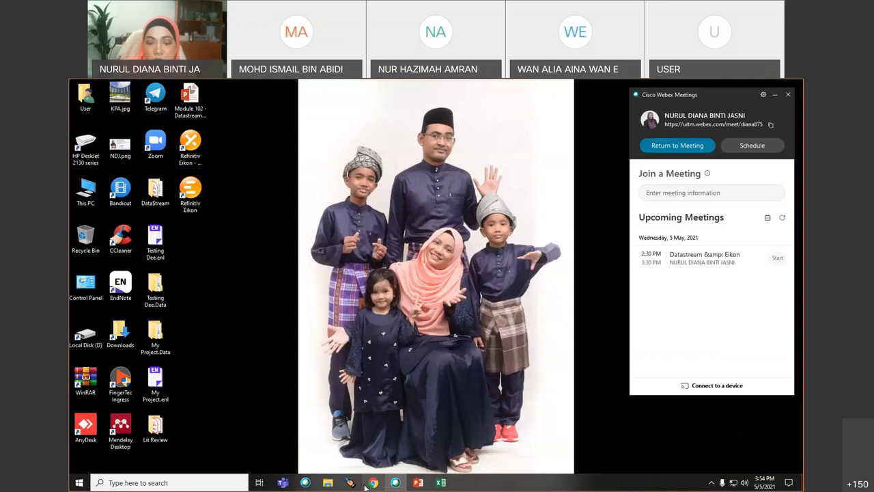
pyautogui.click(373, 482)
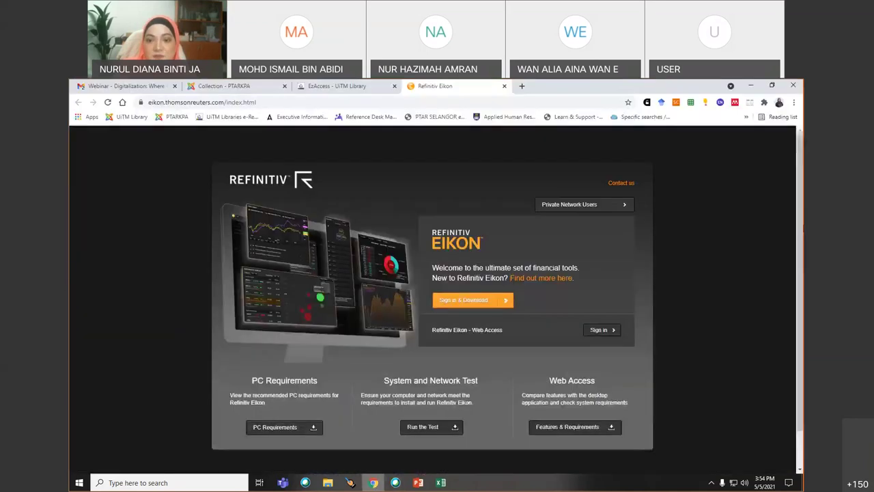
# - Sign in to Refinitiv Eikon Web Access with the user ID and password
pyautogui.click(598, 330)
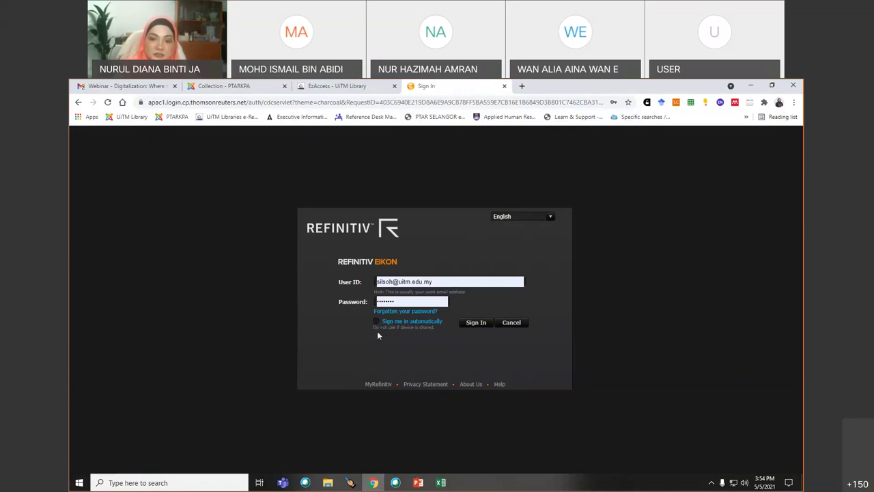
pyautogui.click(477, 324)
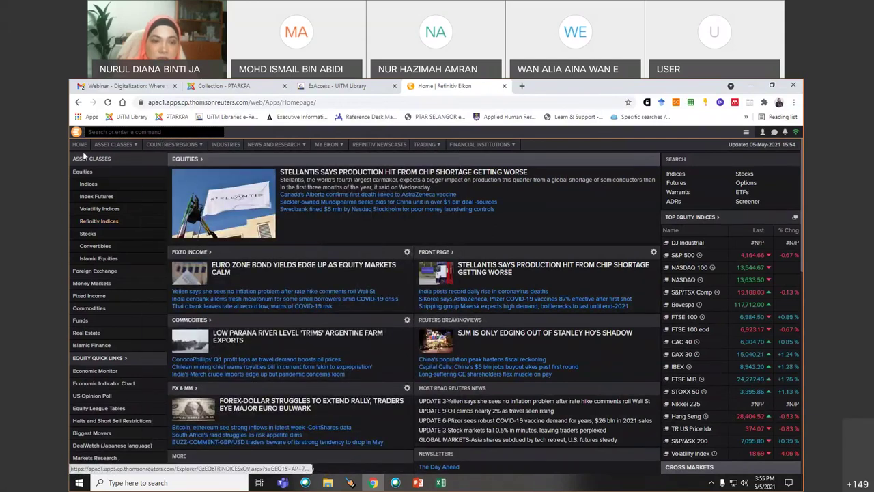
pyautogui.click(98, 258)
pyautogui.scroll(-5, 82, 383)
pyautogui.scroll(4, 81, 362)
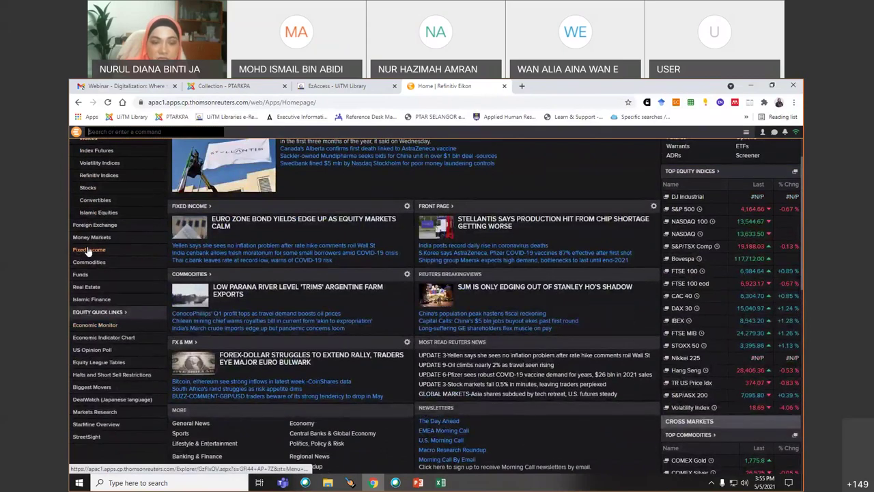
pyautogui.click(87, 250)
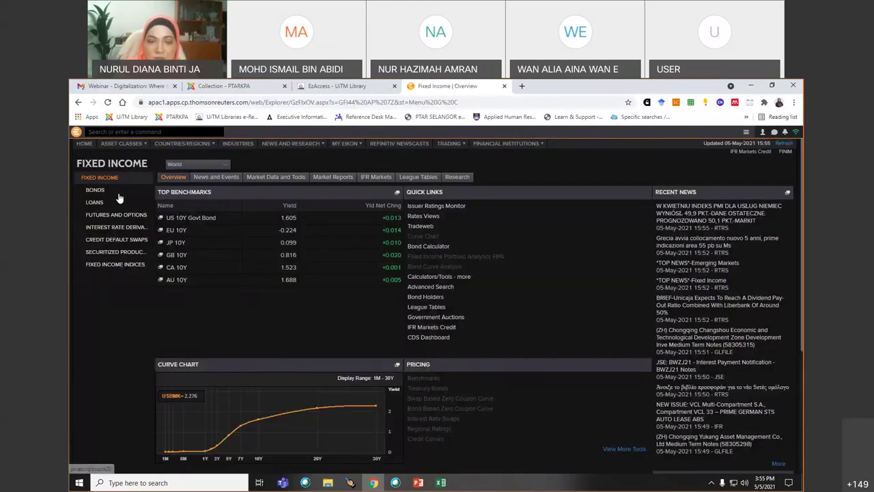
pyautogui.click(85, 144)
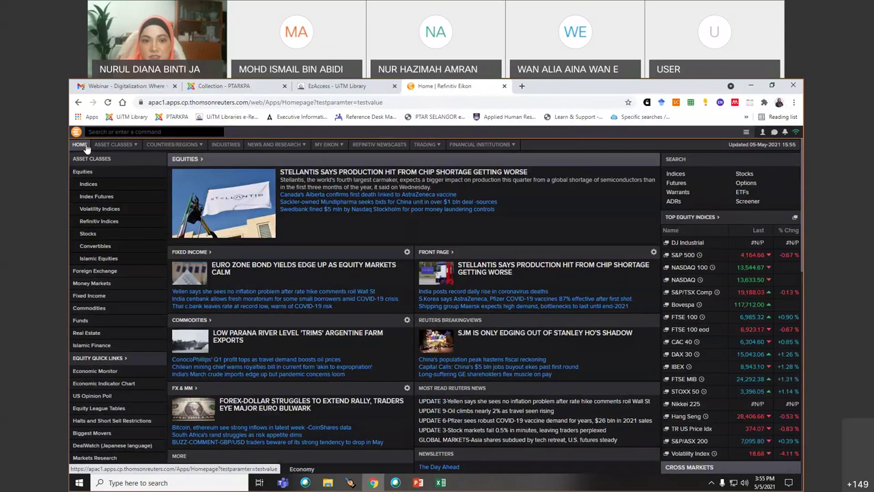
pyautogui.moveTo(88, 148)
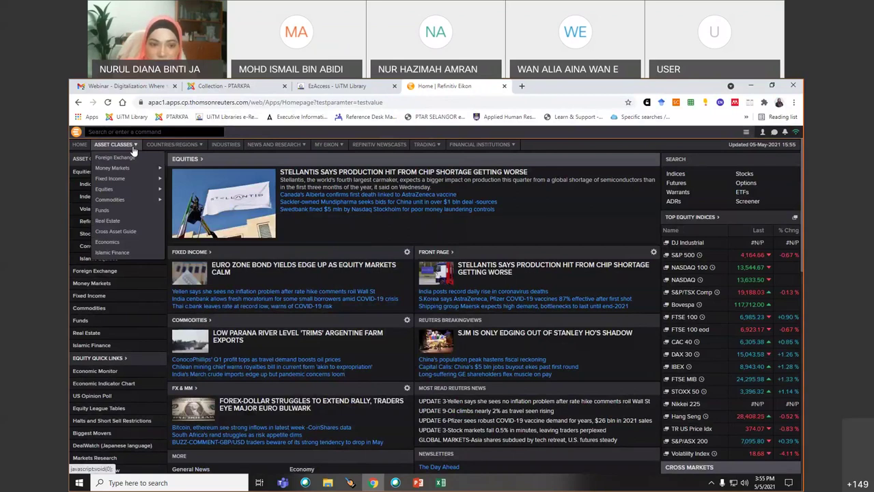
pyautogui.moveTo(136, 170)
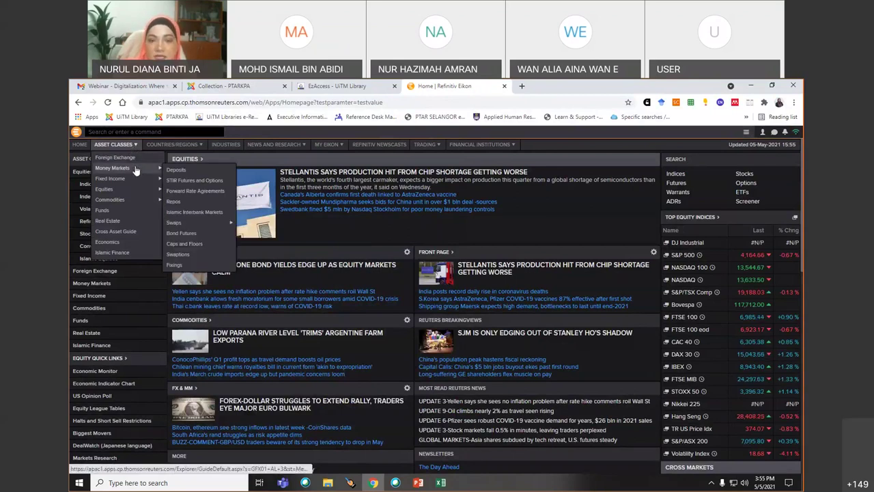
pyautogui.moveTo(115, 181)
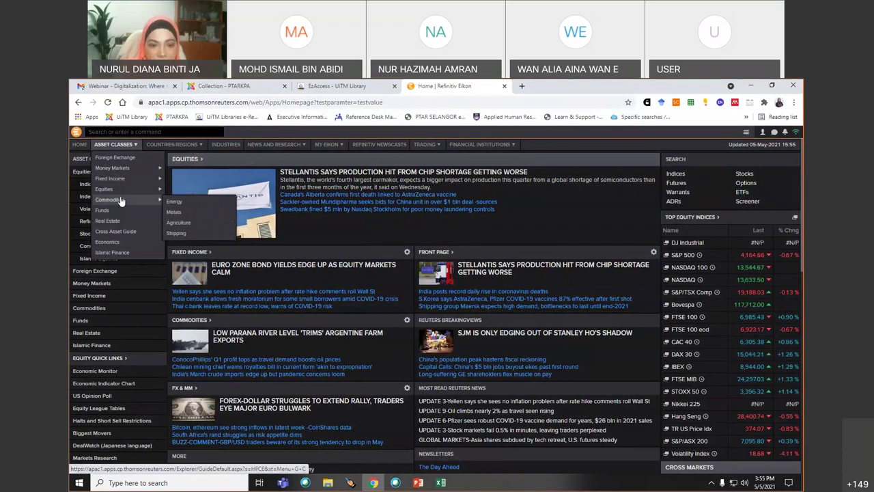
pyautogui.click(112, 253)
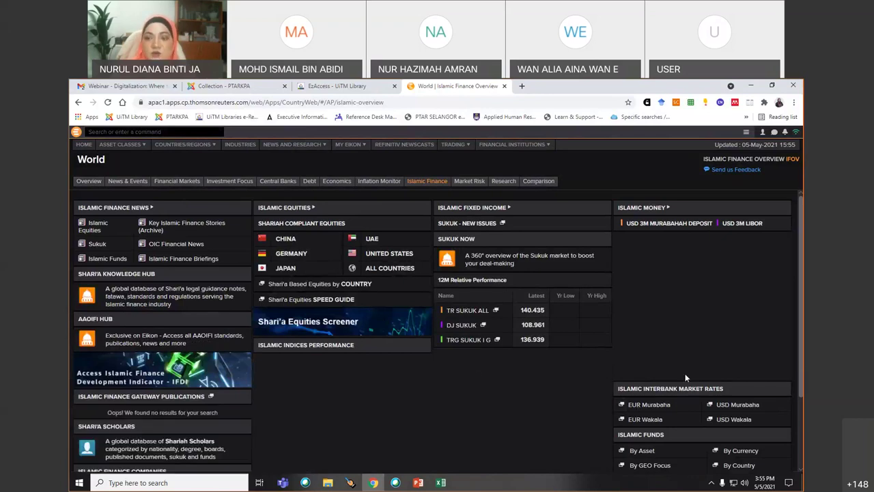
pyautogui.scroll(-1, 686, 377)
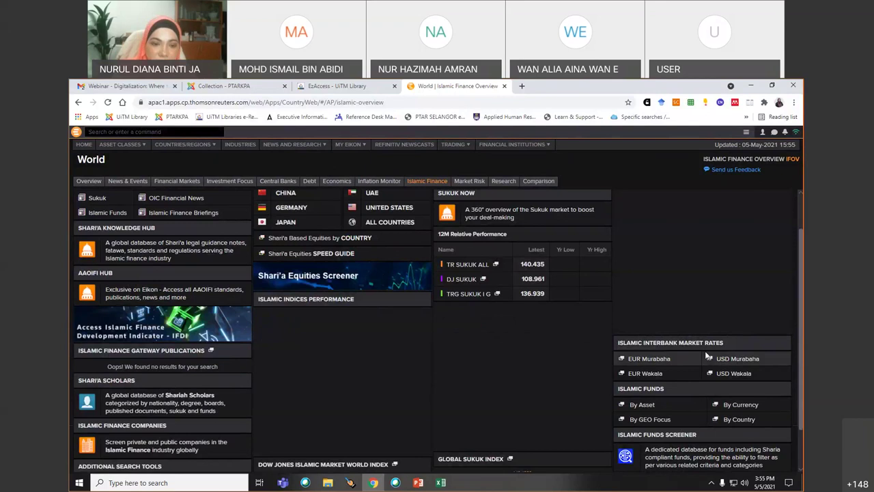
pyautogui.scroll(1, 462, 393)
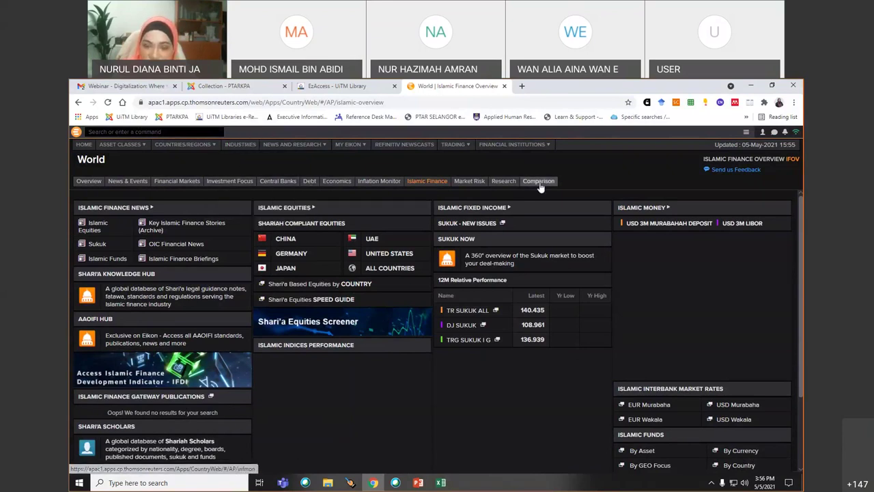
pyautogui.moveTo(334, 183)
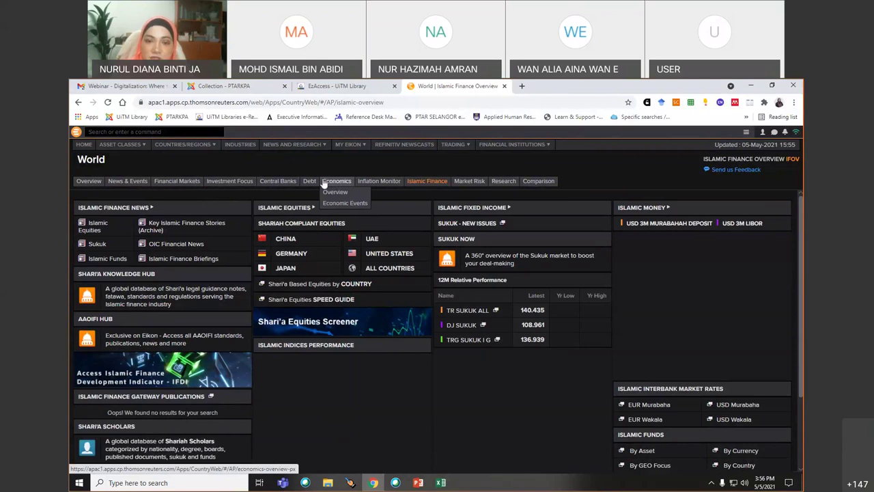
pyautogui.moveTo(238, 185)
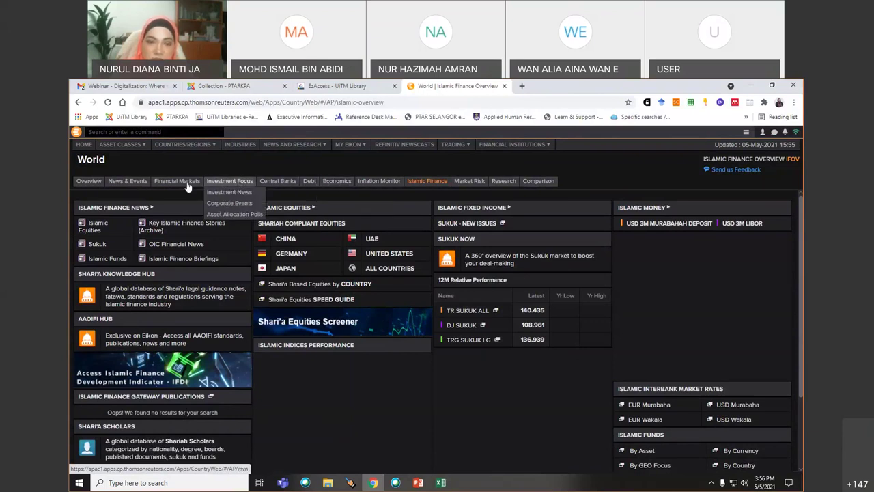
pyautogui.click(89, 181)
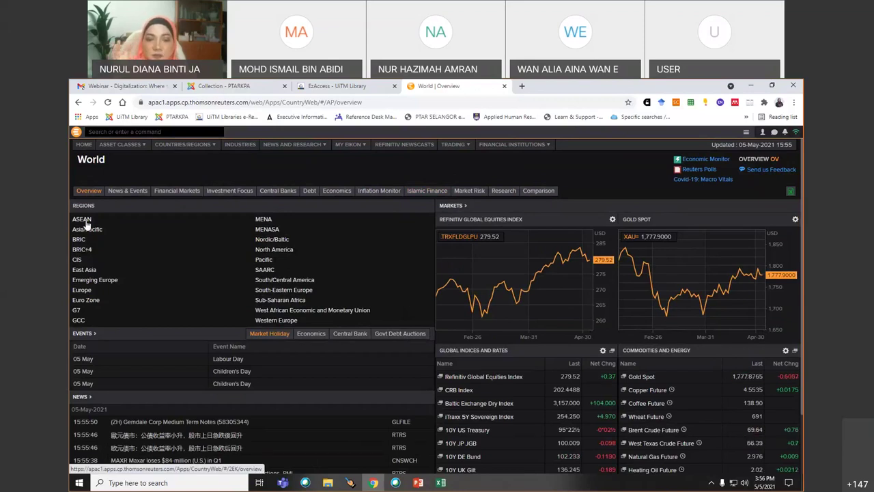
pyautogui.scroll(-1, 527, 316)
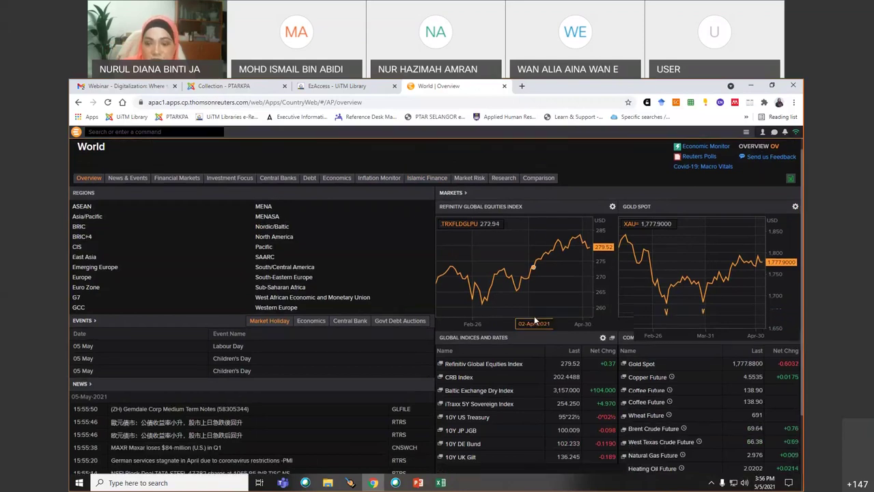
pyautogui.scroll(-1, 535, 320)
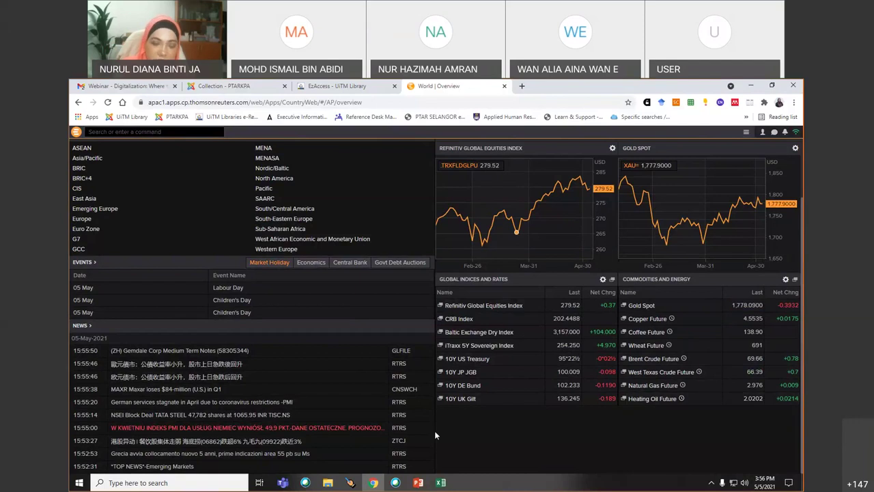
pyautogui.scroll(1, 435, 434)
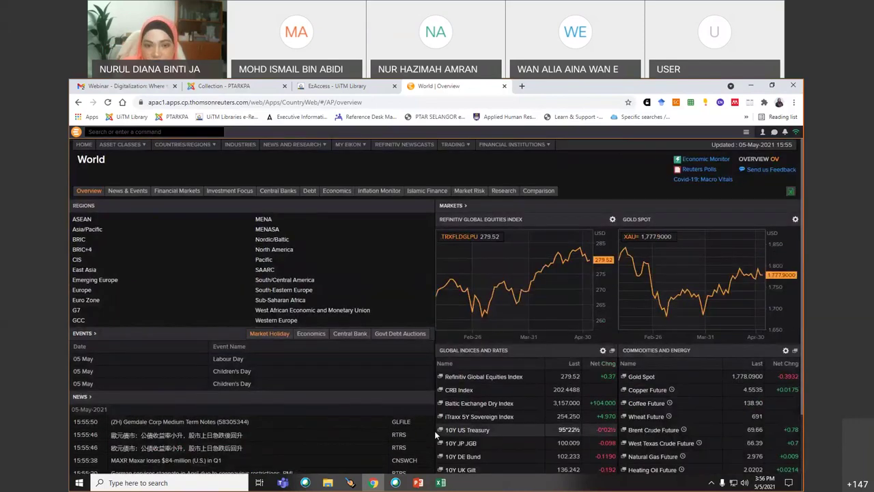
pyautogui.click(83, 145)
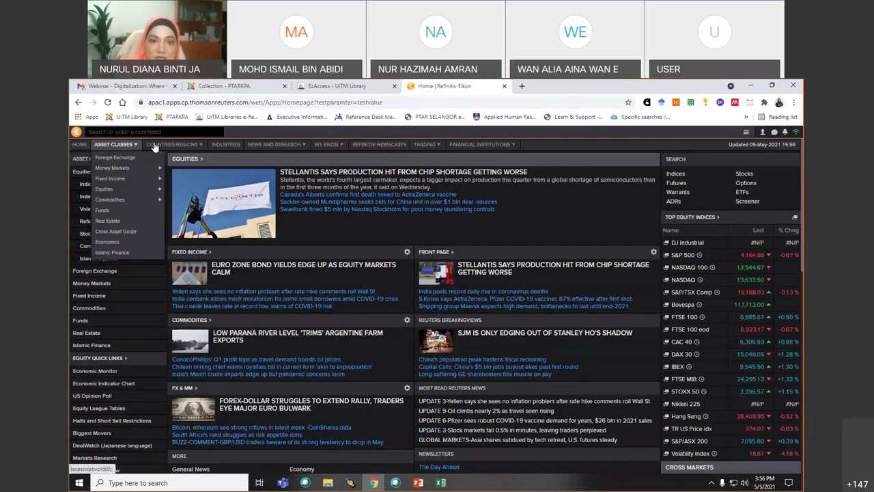
# - Open the INDUSTRIES app from the top navigation bar in a new tab
pyautogui.moveTo(171, 148)
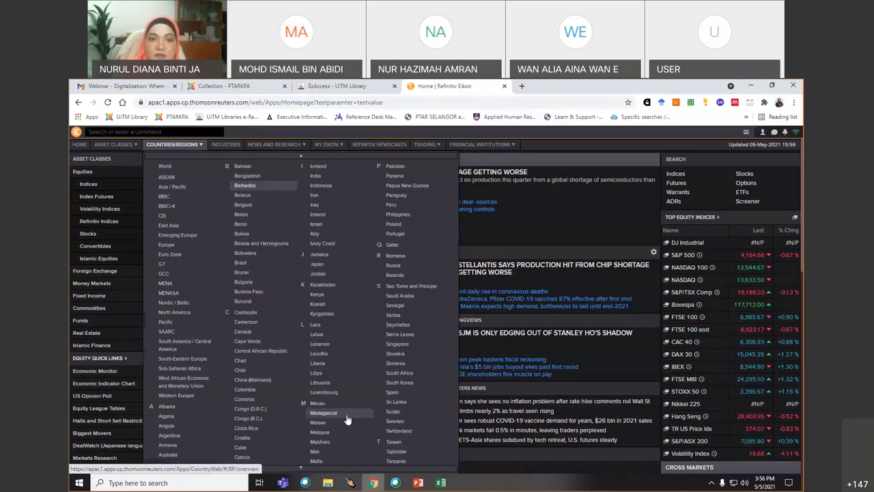
pyautogui.click(231, 148)
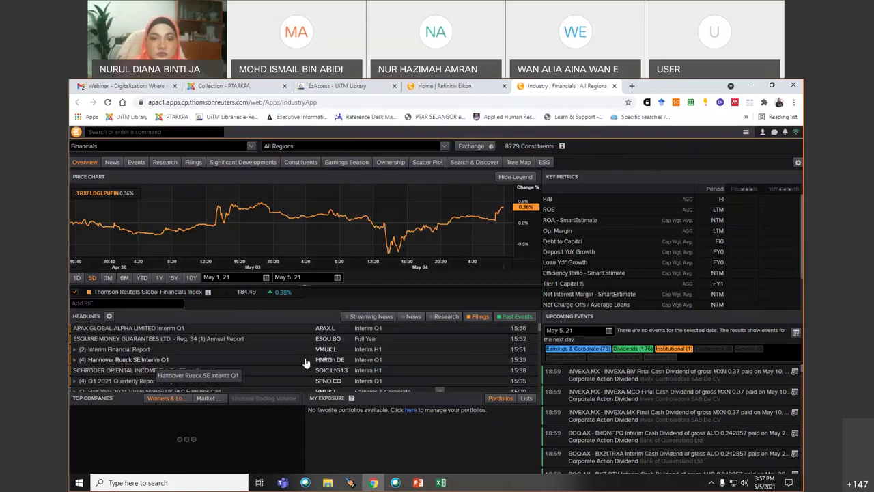
# - Check the All Regions list, then open the Financials dropdown to list sectors like Healthcare and Technology
pyautogui.click(444, 147)
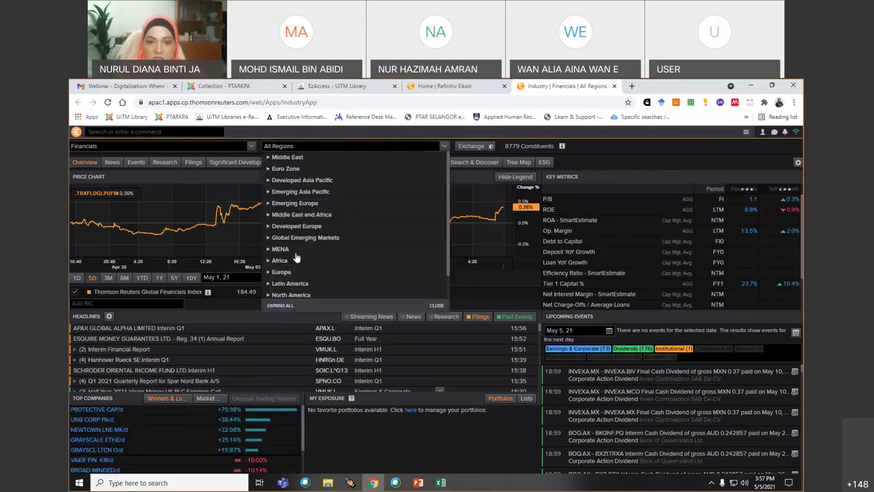
pyautogui.click(251, 149)
pyautogui.click(251, 149)
pyautogui.click(251, 149)
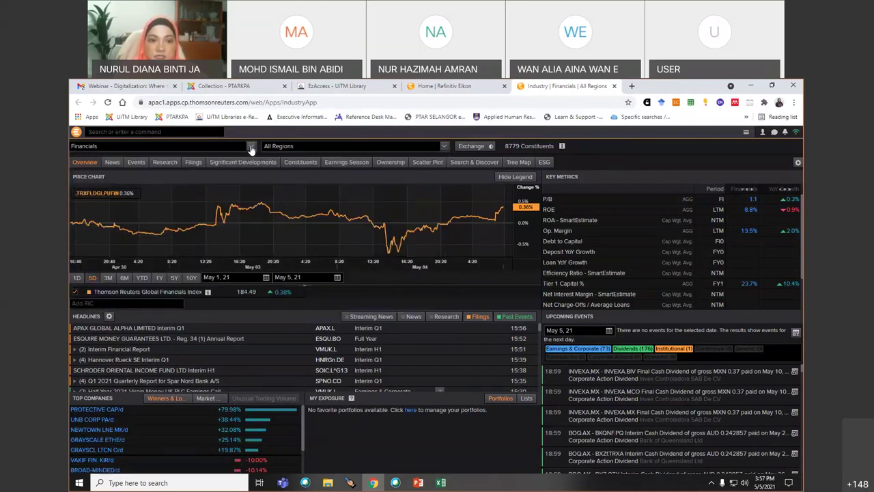
pyautogui.click(252, 149)
pyautogui.click(251, 149)
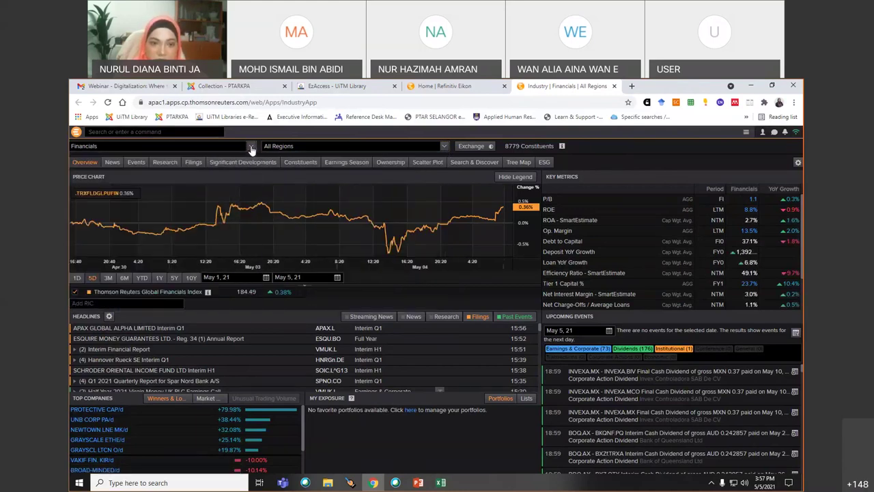
pyautogui.click(250, 146)
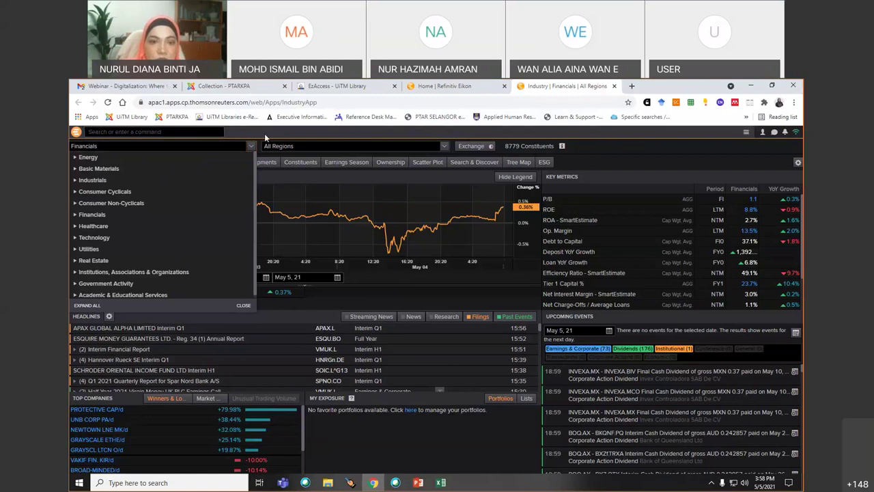
pyautogui.click(75, 133)
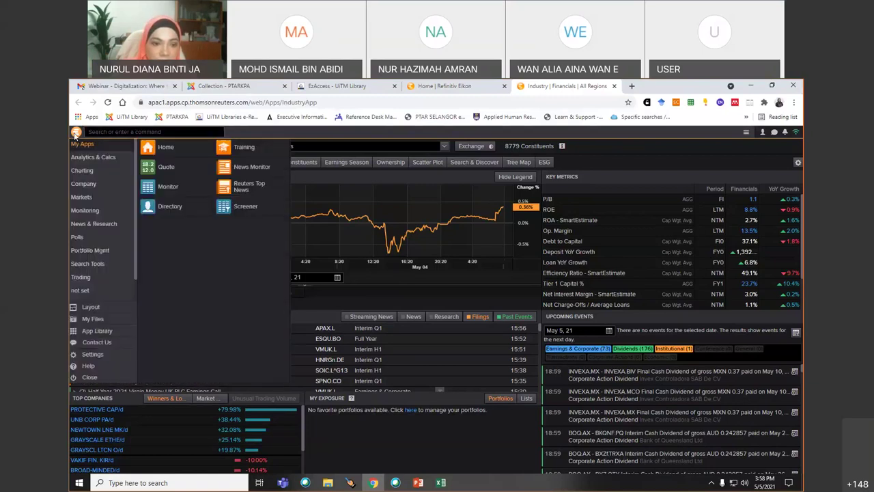
pyautogui.click(160, 144)
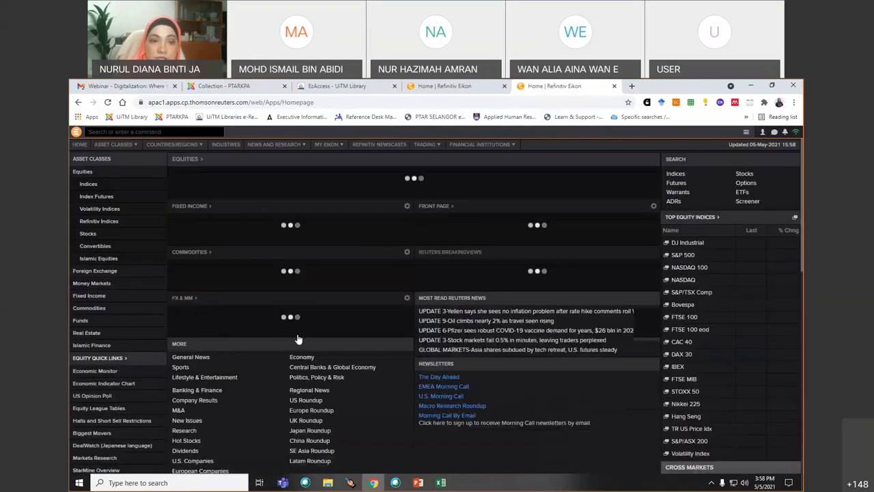
pyautogui.click(76, 132)
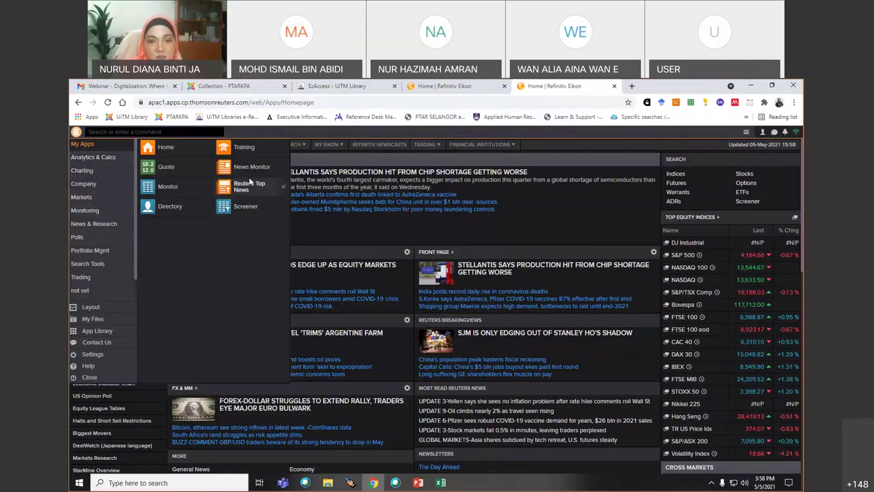
pyautogui.click(91, 159)
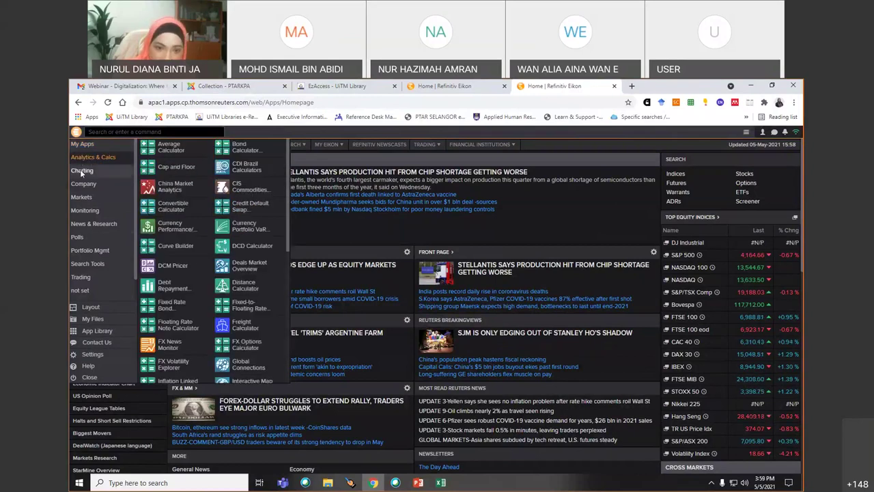
pyautogui.click(81, 171)
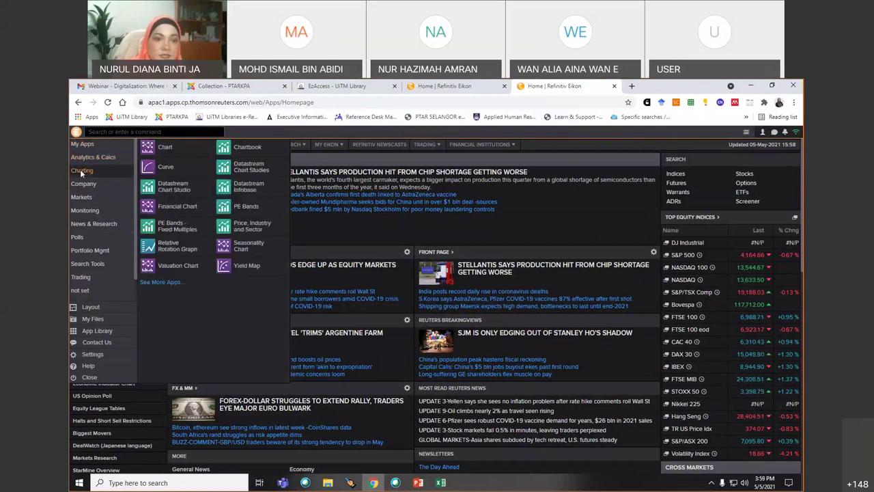
pyautogui.click(88, 184)
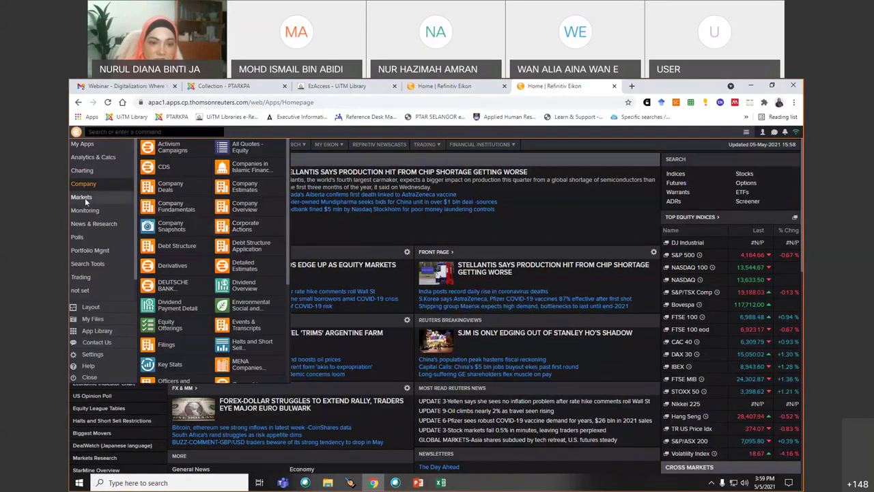
pyautogui.moveTo(85, 198)
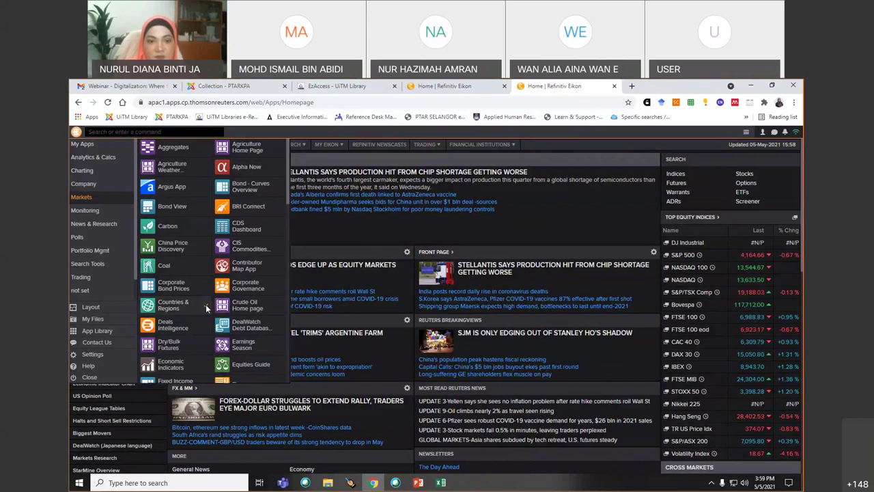
pyautogui.click(91, 145)
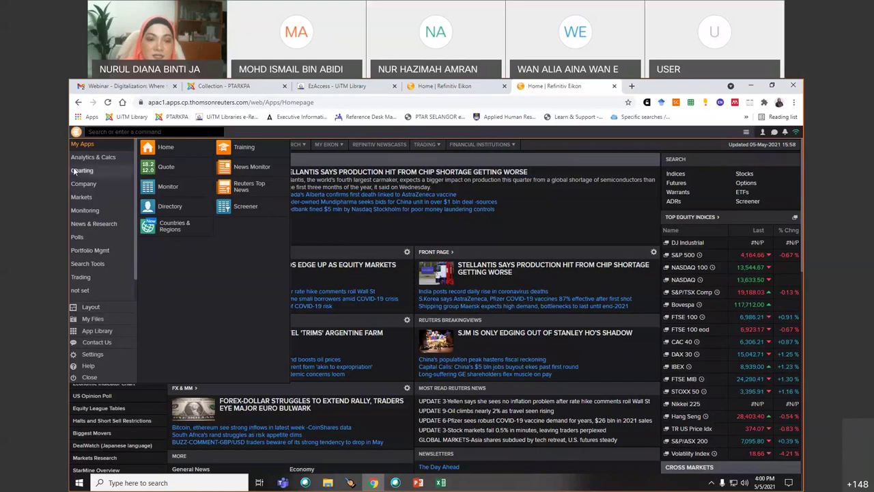
pyautogui.click(123, 133)
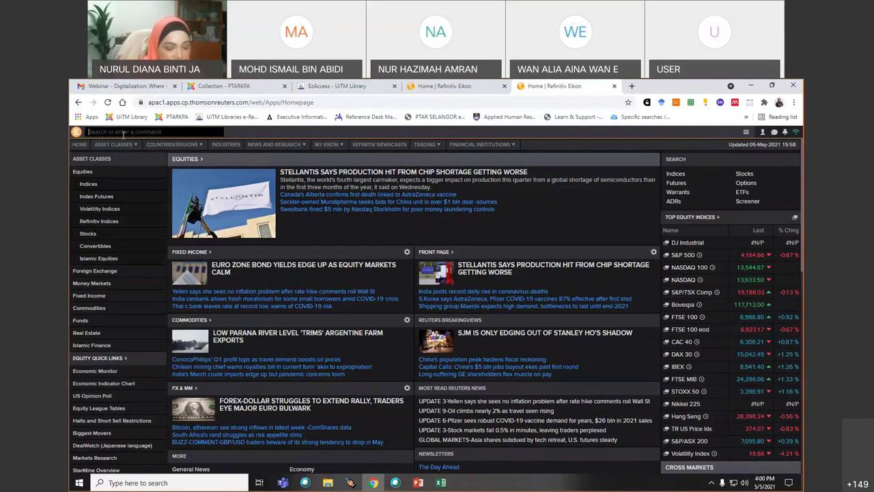
# - Search for 'airas' and open Airasia Group Bhd (AIRA.KL) from the suggestions
pyautogui.write('ahmad')
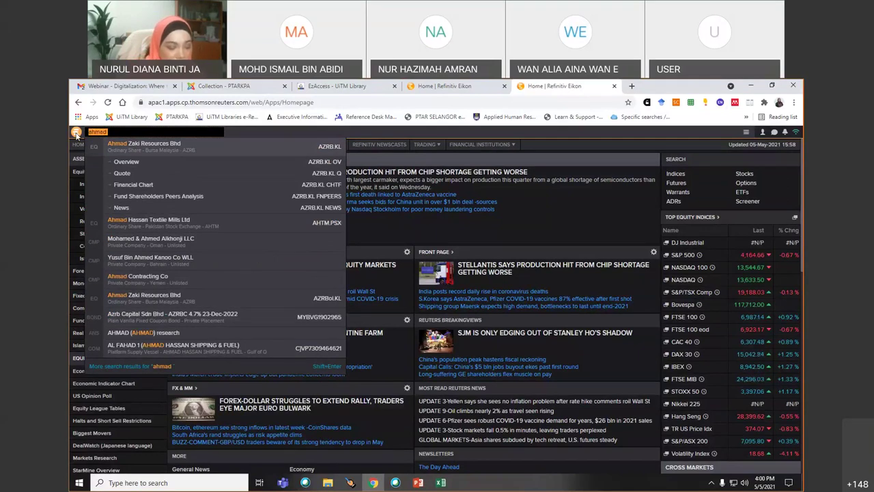
pyautogui.write('airasi')
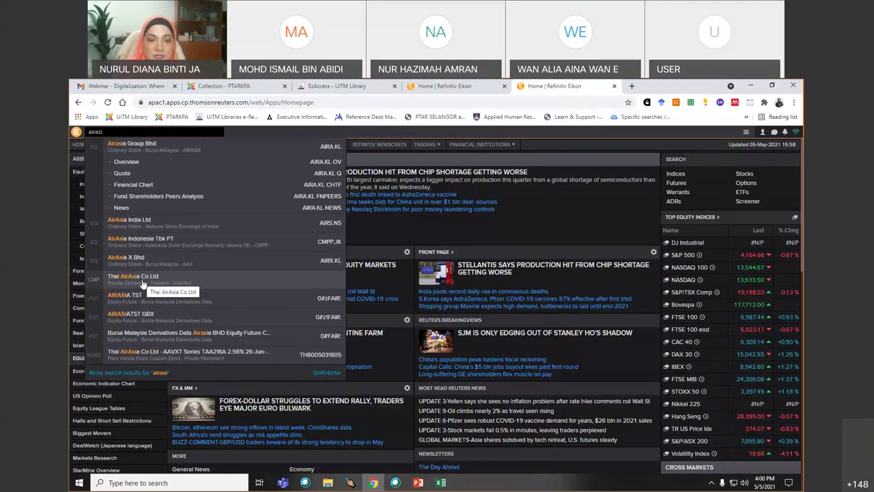
pyautogui.click(139, 148)
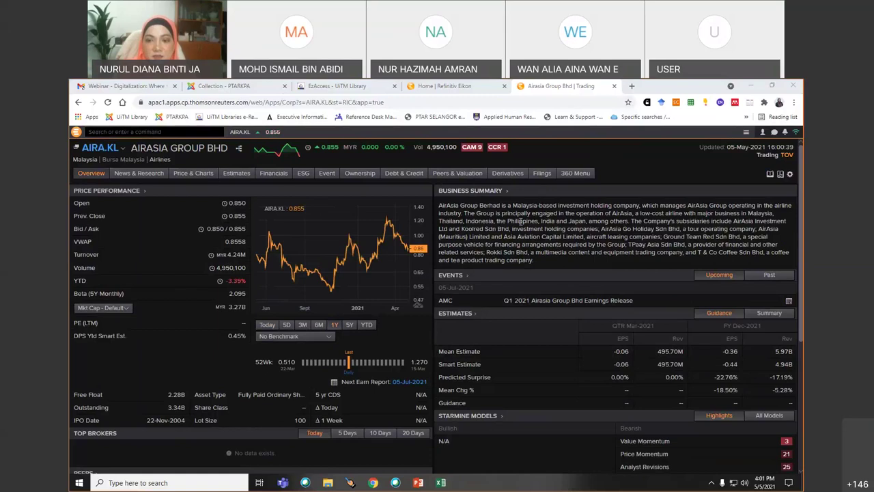
# - Open AirAsia's News Monitor, then its Social Media Monitor under News & Research
pyautogui.moveTo(127, 175)
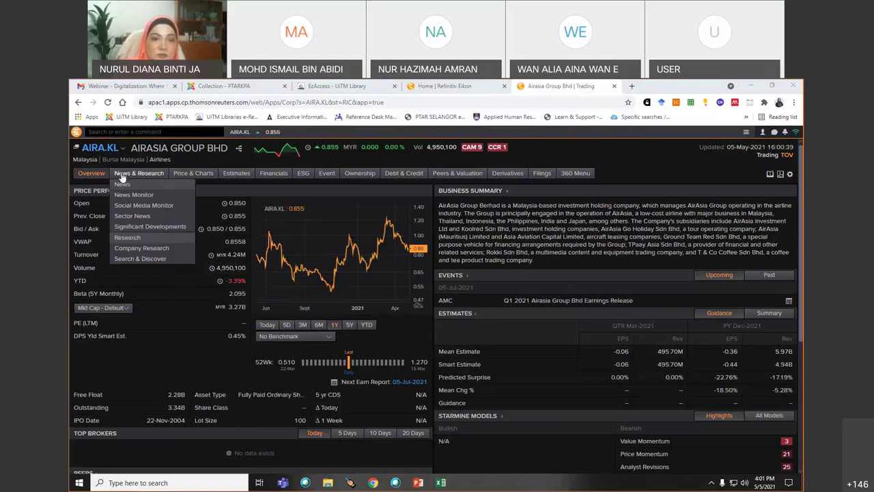
pyautogui.click(126, 176)
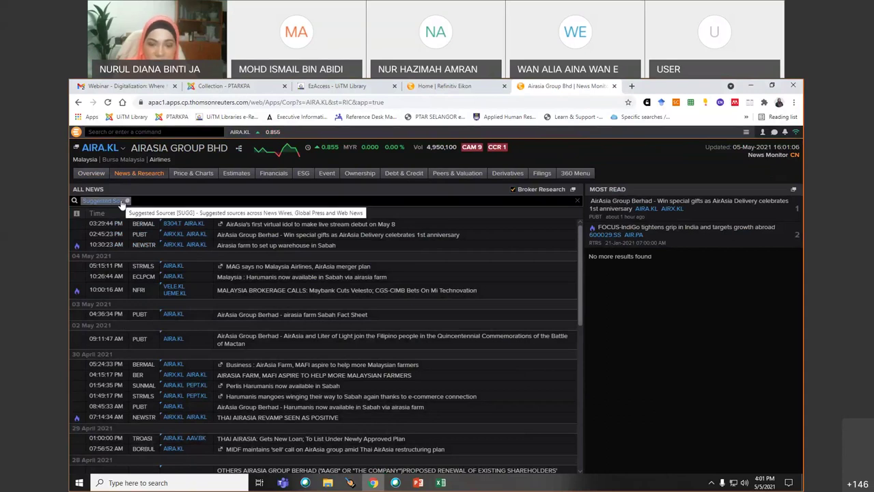
pyautogui.moveTo(140, 177)
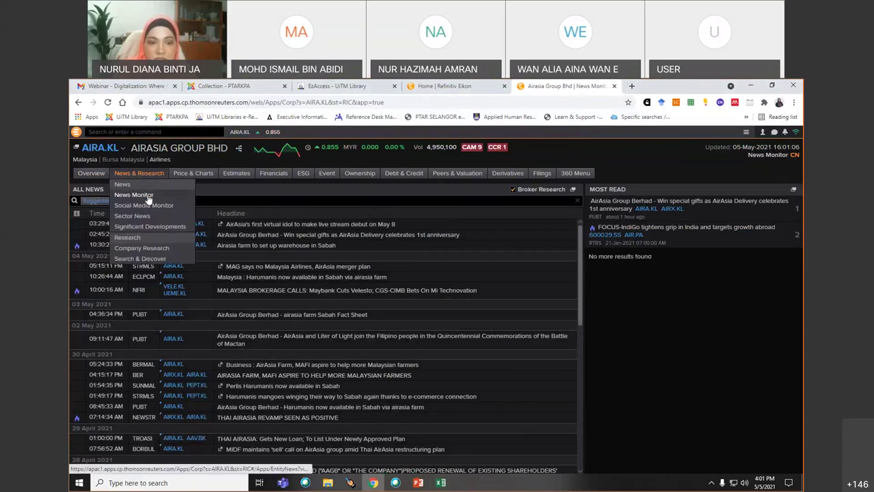
pyautogui.click(147, 198)
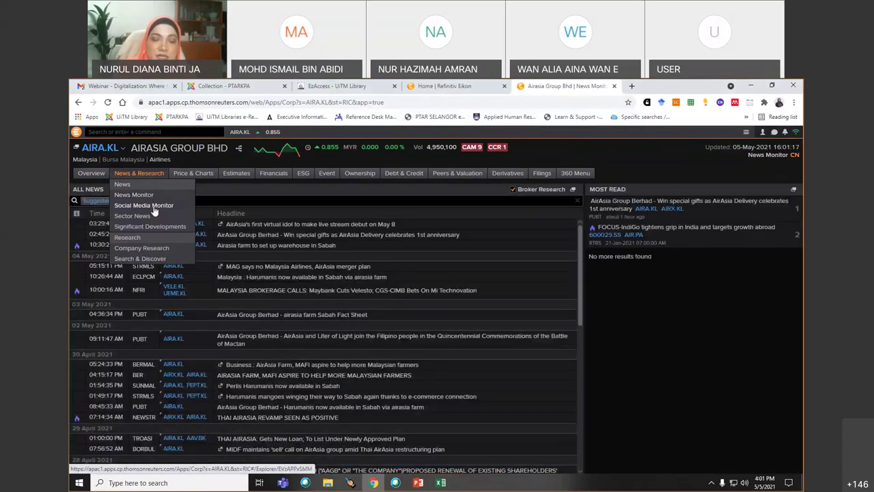
pyautogui.click(153, 206)
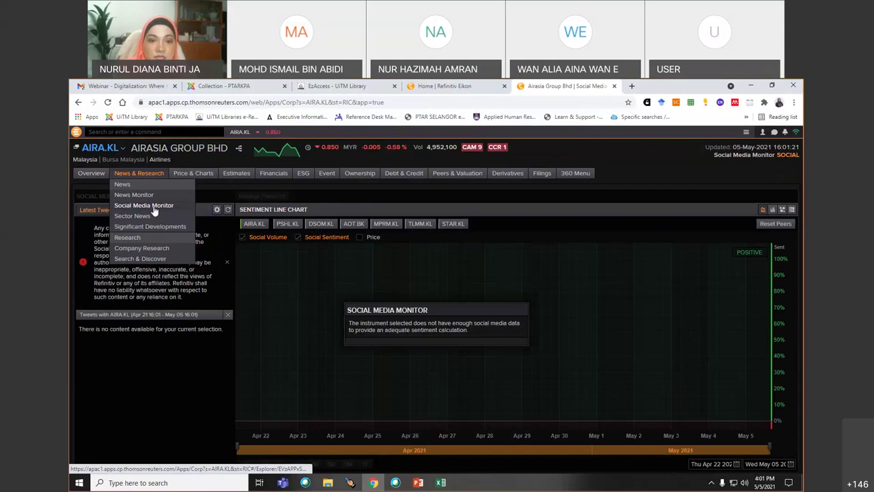
pyautogui.moveTo(202, 175)
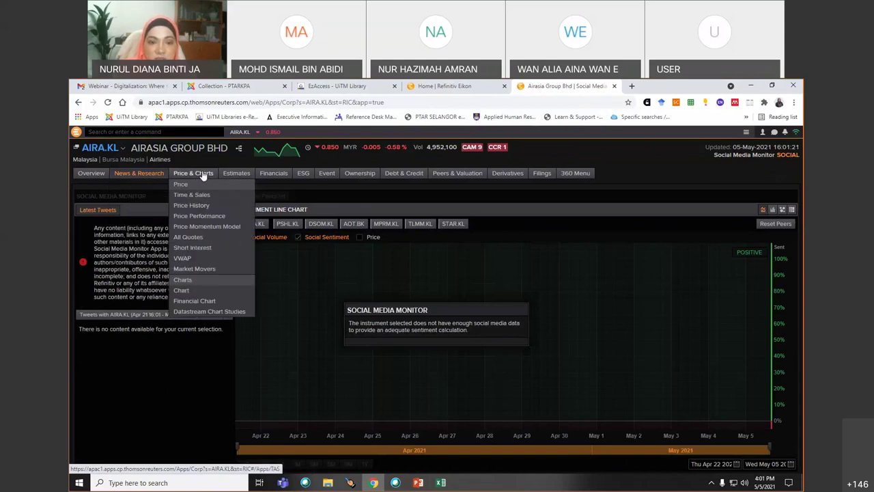
# - Open AirAsia's Price & Charts Time & Sales view for 15–23 Dec 2020
pyautogui.click(204, 173)
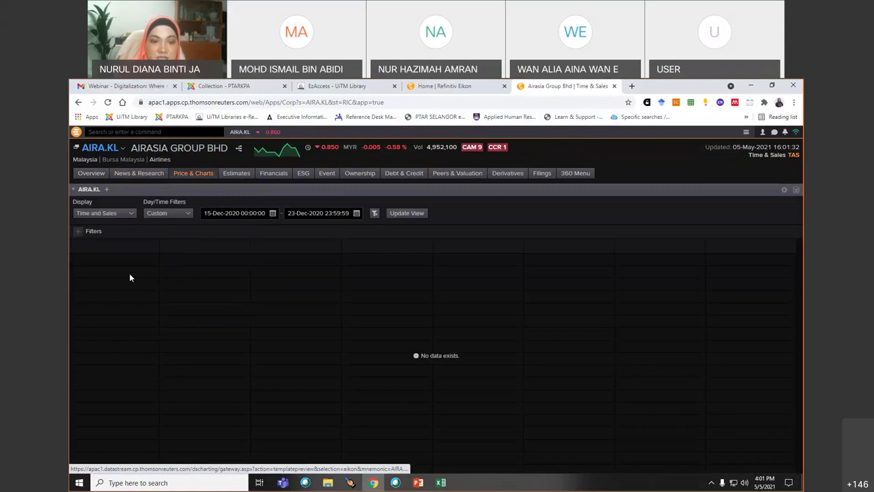
pyautogui.click(132, 213)
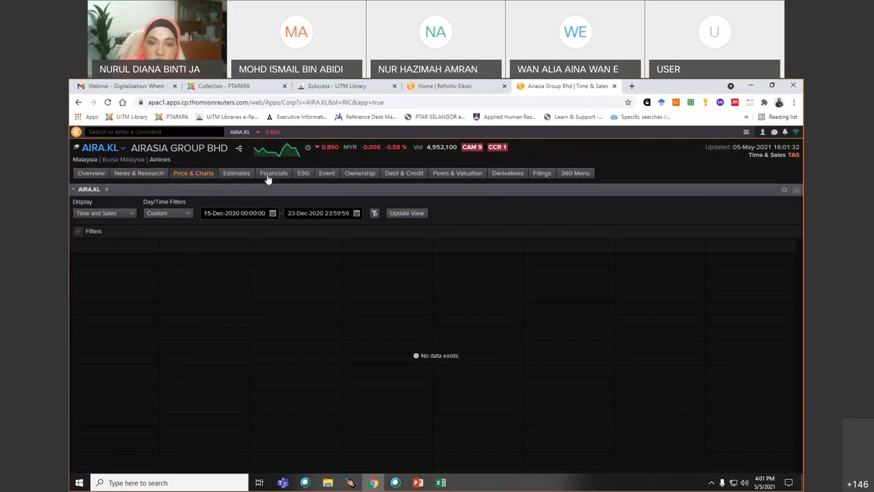
pyautogui.moveTo(267, 176)
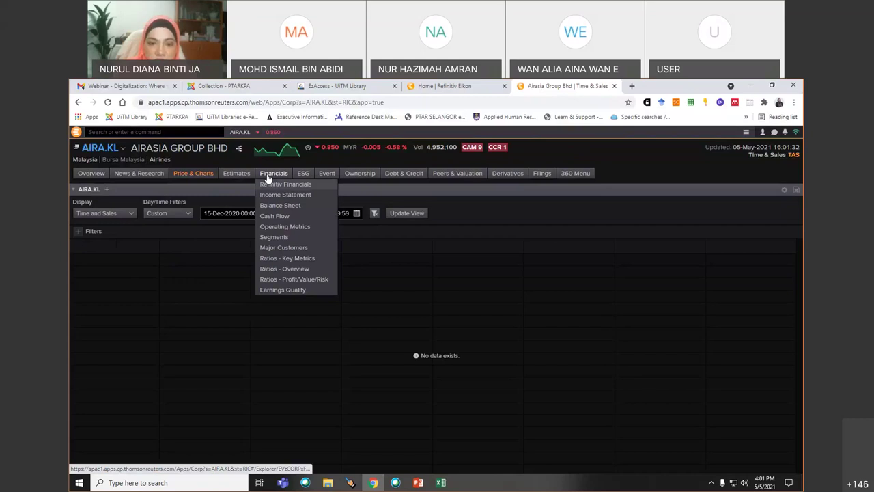
# - Open AirAsia's annual Income Statement and inspect the 2015 revenue breakdown, expanding Net Sales
pyautogui.click(268, 174)
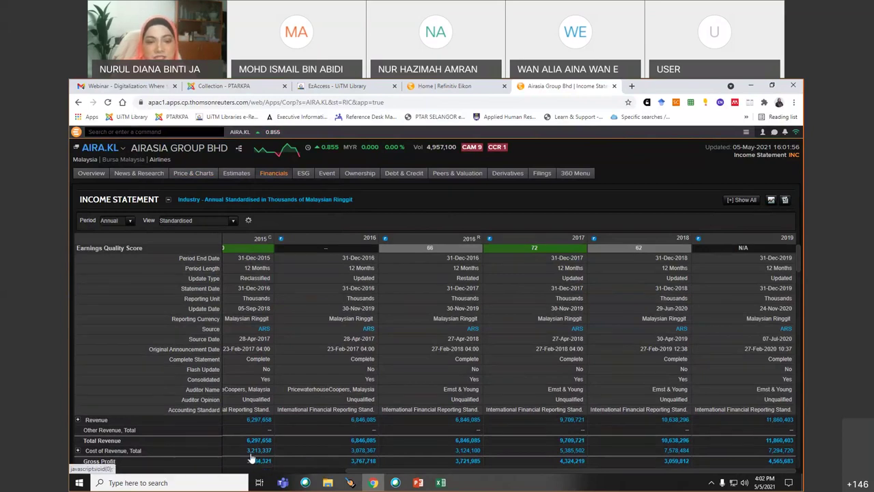
pyautogui.click(260, 421)
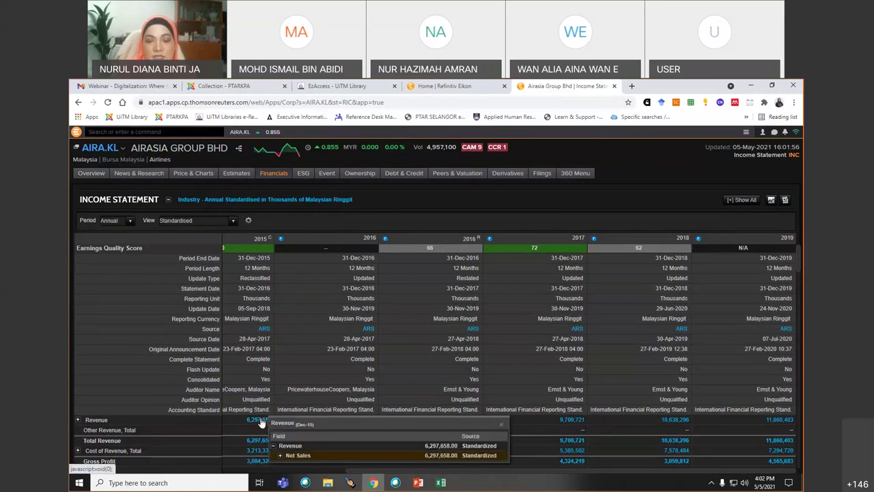
pyautogui.click(280, 455)
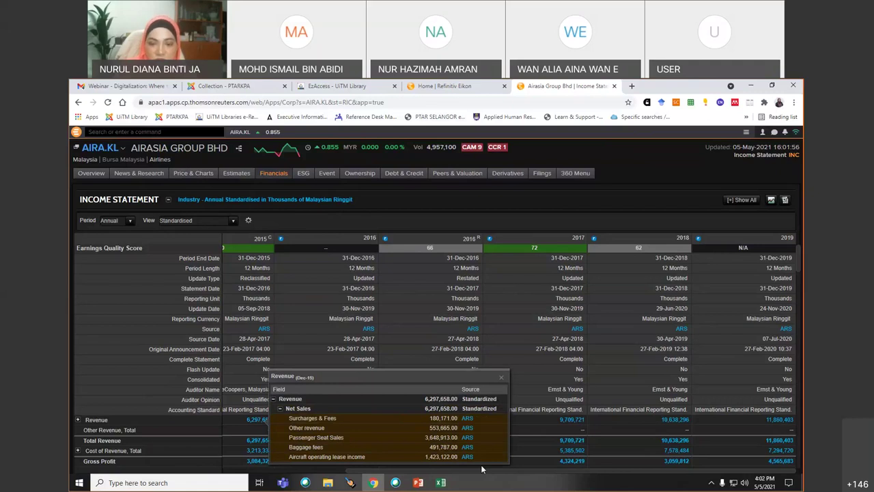
pyautogui.click(502, 377)
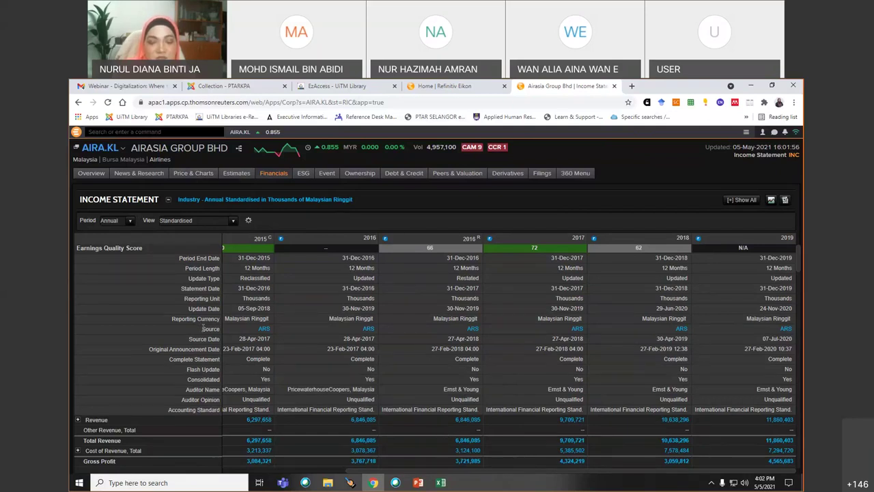
pyautogui.click(265, 329)
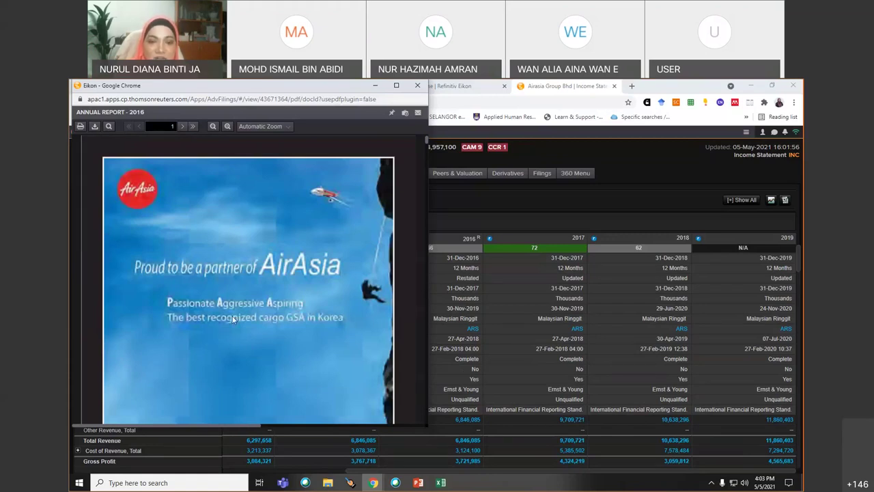
pyautogui.scroll(-3, 233, 320)
pyautogui.scroll(-20, 232, 315)
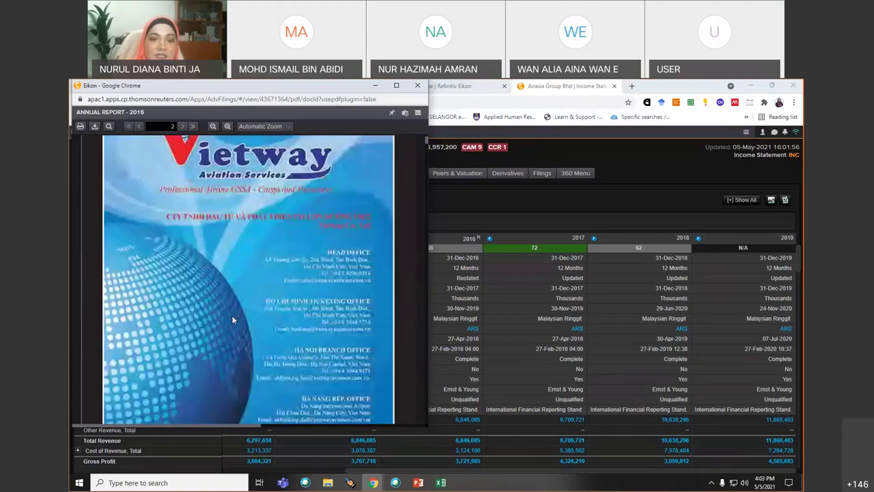
pyautogui.scroll(-15, 232, 317)
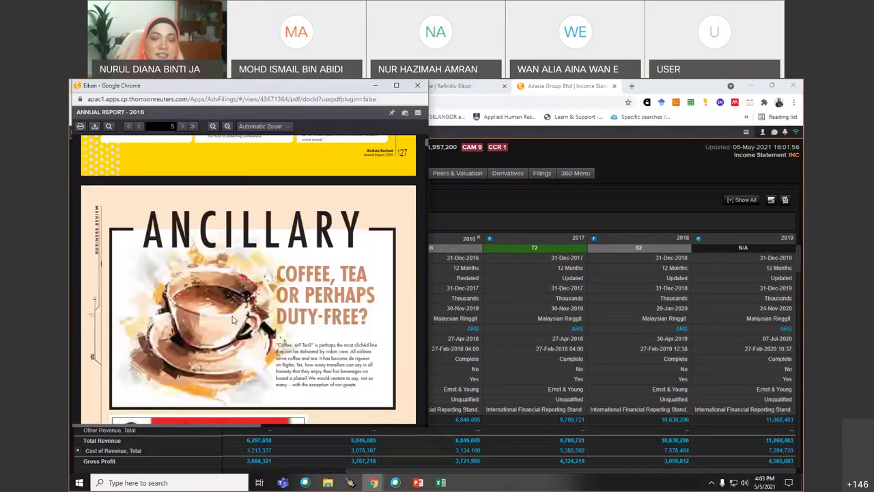
pyautogui.scroll(-20, 232, 320)
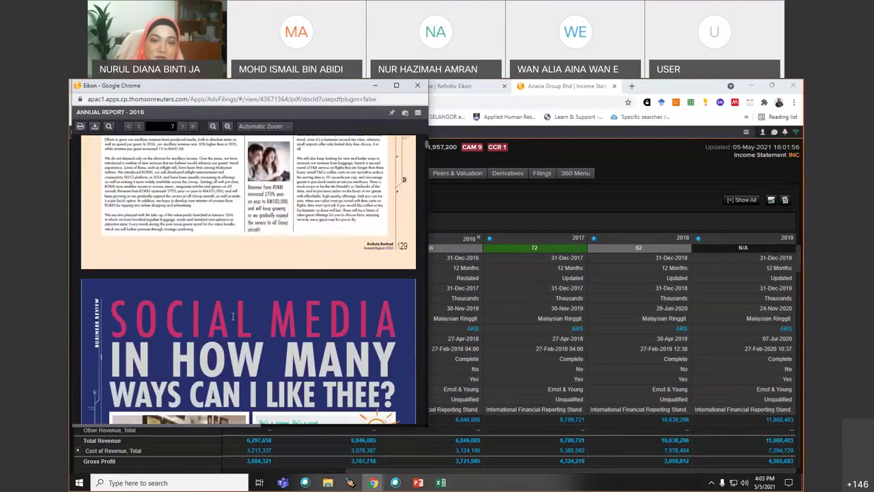
pyautogui.scroll(15, 232, 319)
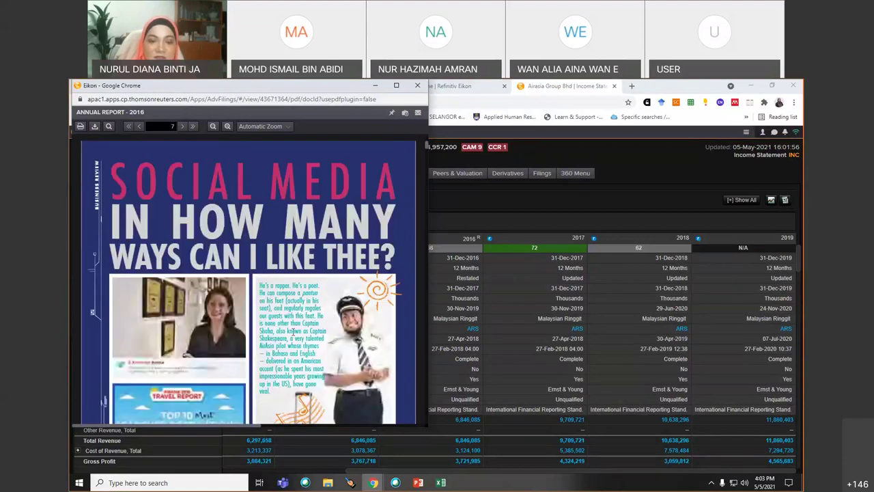
pyautogui.scroll(-10, 223, 355)
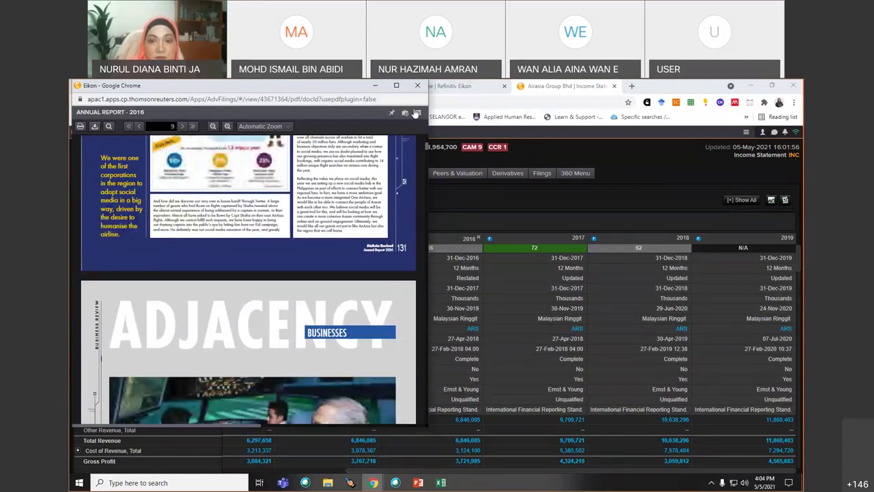
pyautogui.scroll(5, 263, 157)
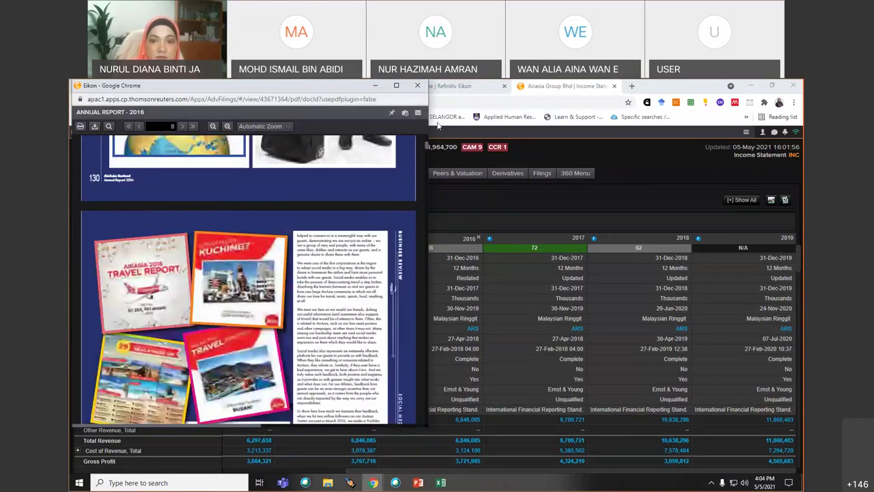
pyautogui.click(375, 85)
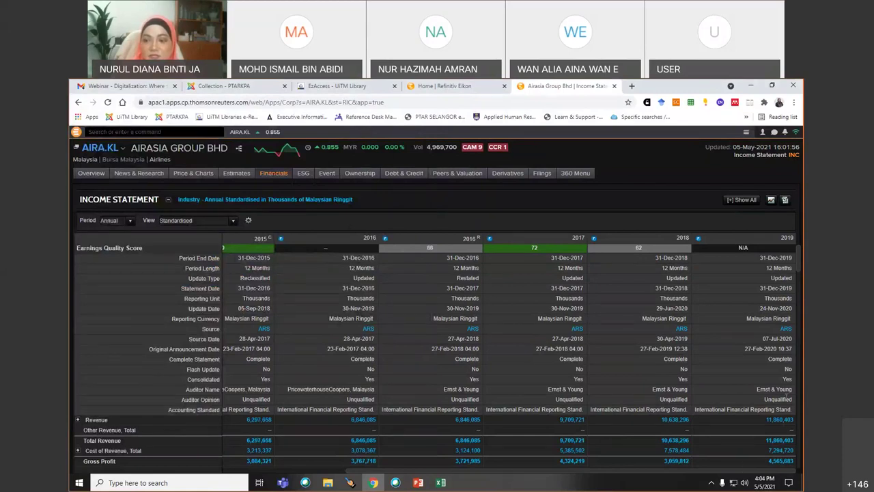
# - Switch AirAsia's income statement Period to Quarterly, keep Standardised view, and open Advanced Options
pyautogui.moveTo(508, 333); pyautogui.dragTo(436, 327)
pyautogui.click(740, 224)
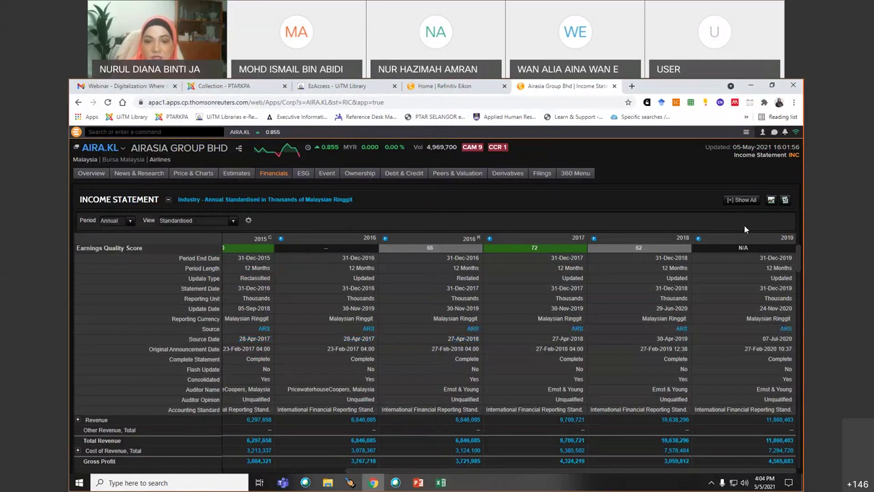
pyautogui.click(131, 221)
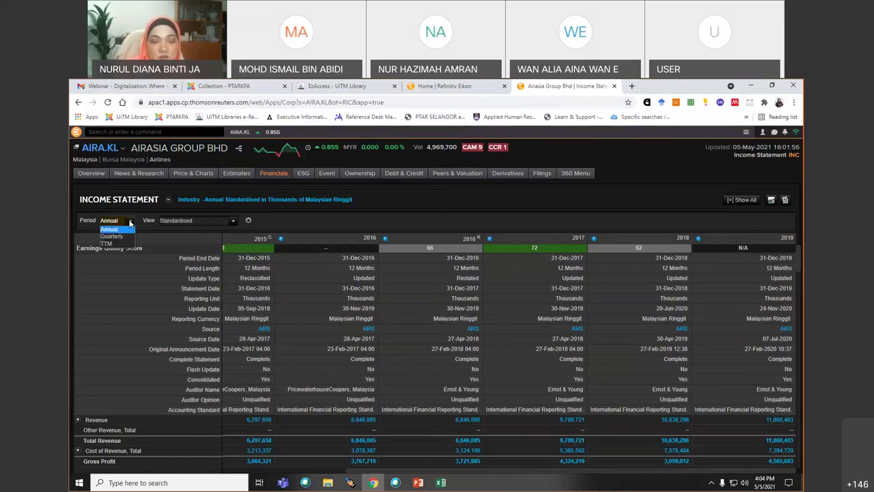
pyautogui.click(119, 236)
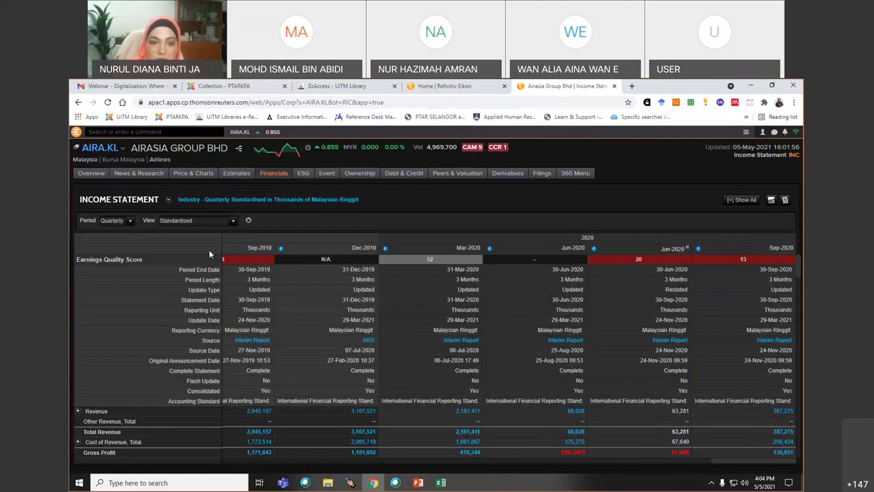
pyautogui.click(234, 223)
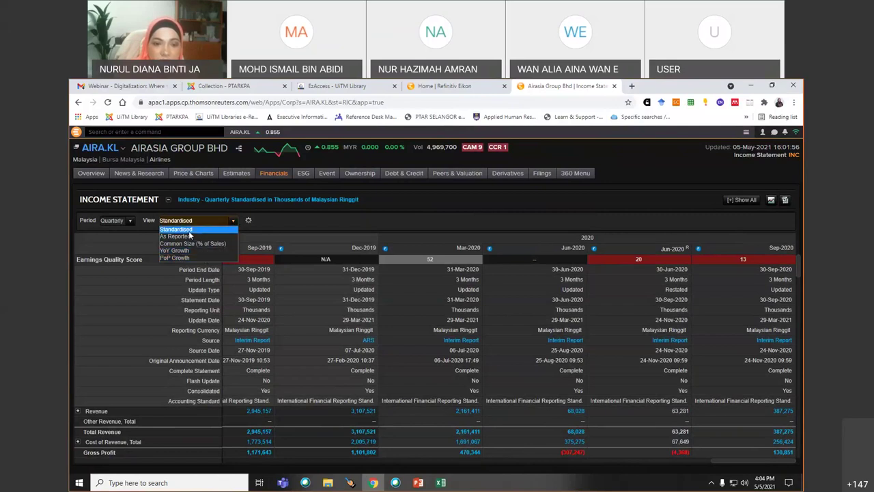
pyautogui.click(247, 221)
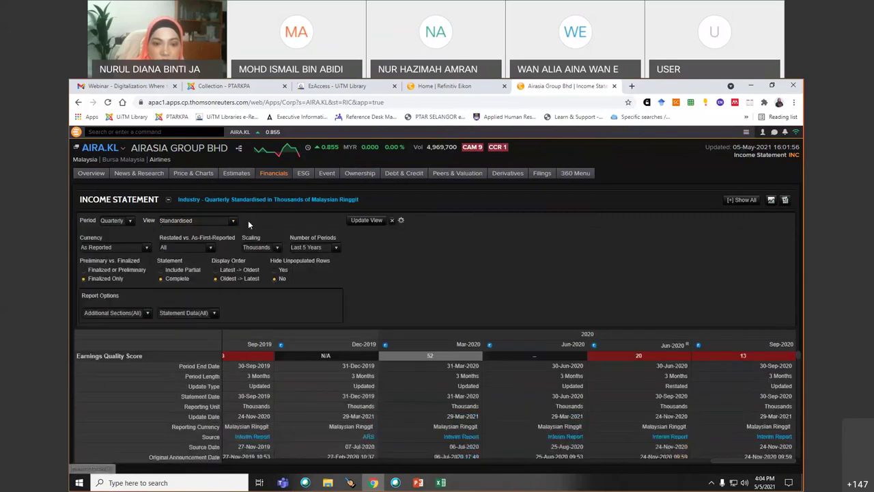
# - Review Currency, Restated and Scaling, set Number of Periods to Last 20 Periods, and update the view
pyautogui.click(401, 220)
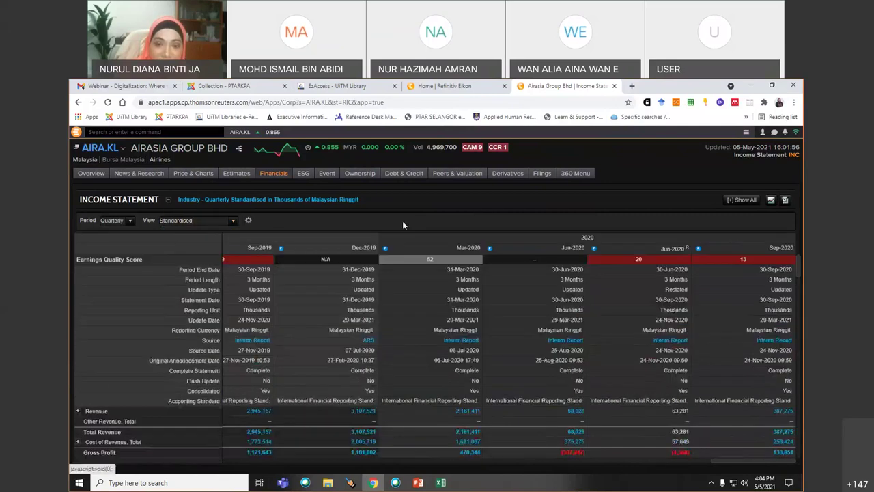
pyautogui.click(249, 221)
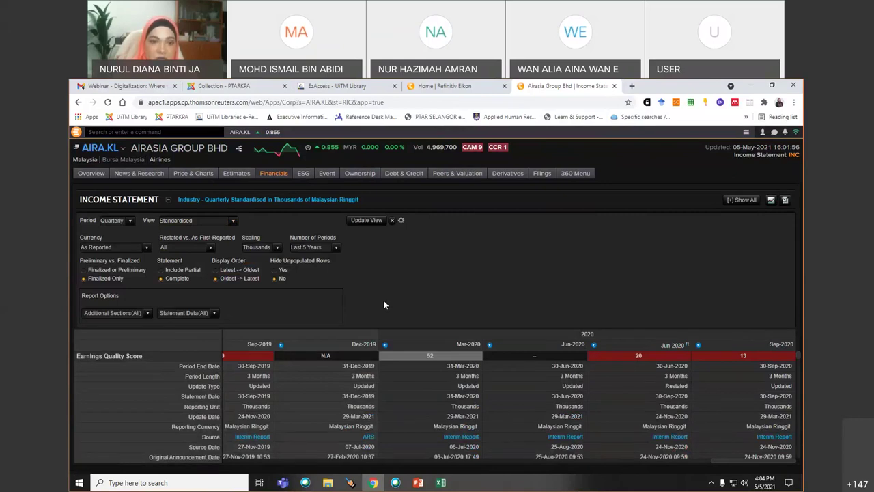
pyautogui.click(146, 249)
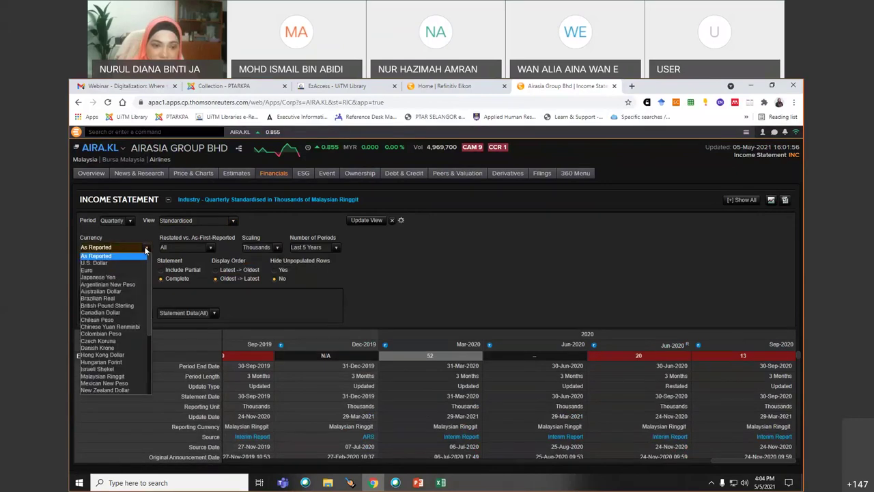
pyautogui.moveTo(148, 275); pyautogui.dragTo(169, 253)
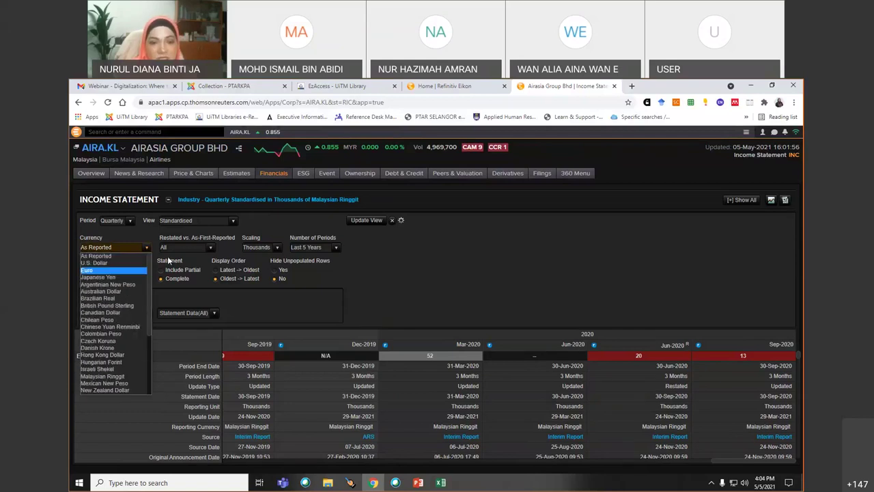
pyautogui.click(210, 250)
pyautogui.click(277, 249)
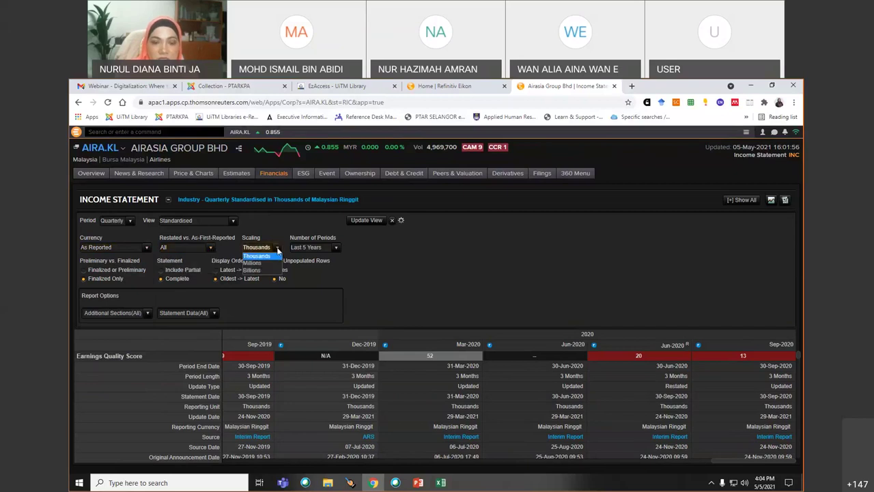
pyautogui.click(336, 248)
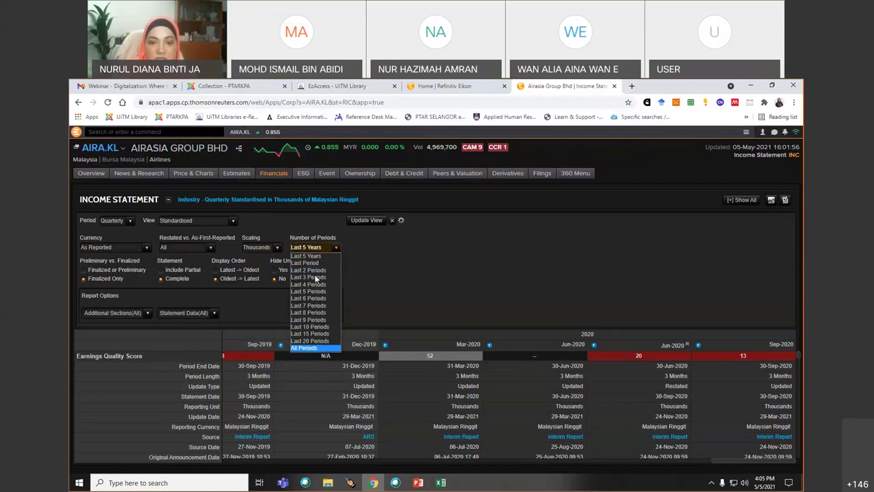
pyautogui.click(317, 341)
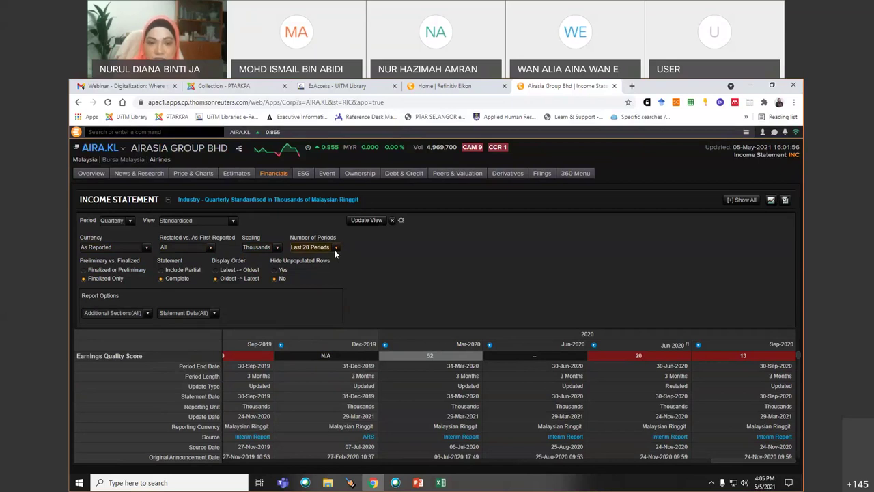
pyautogui.click(367, 221)
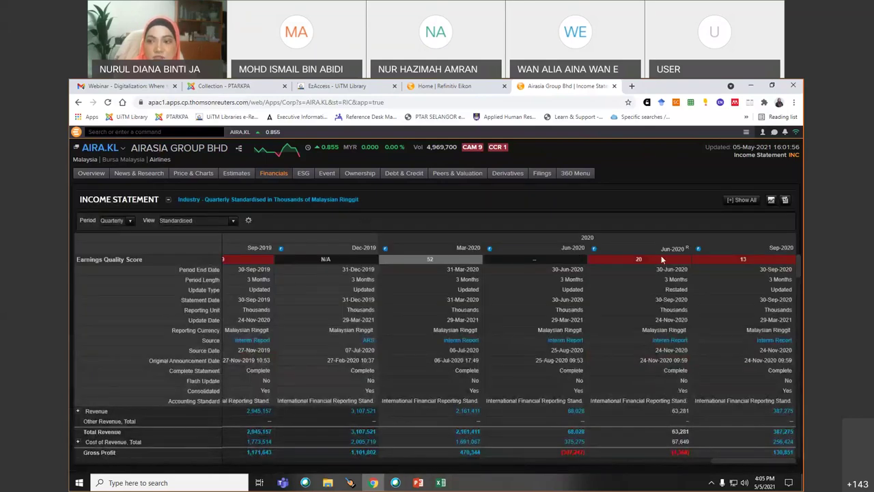
# - Export AirAsia's quarterly income statement to Excel, then decline the format-mismatch warning
pyautogui.click(785, 201)
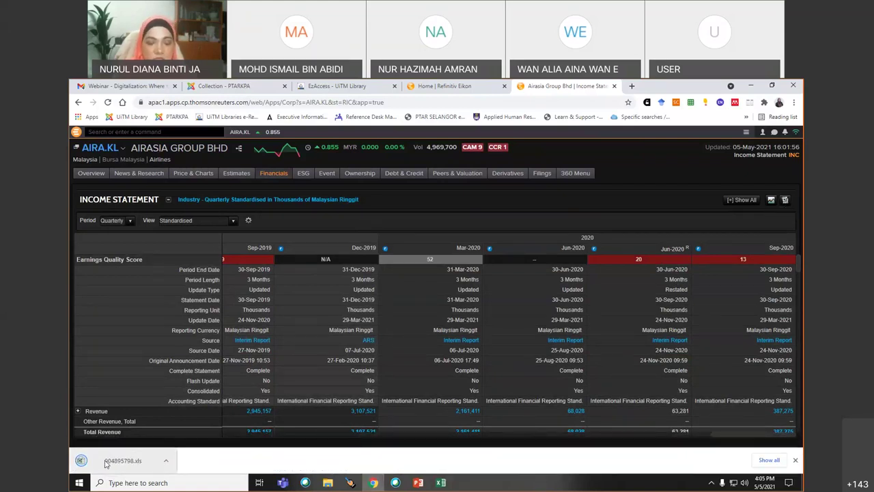
pyautogui.click(107, 461)
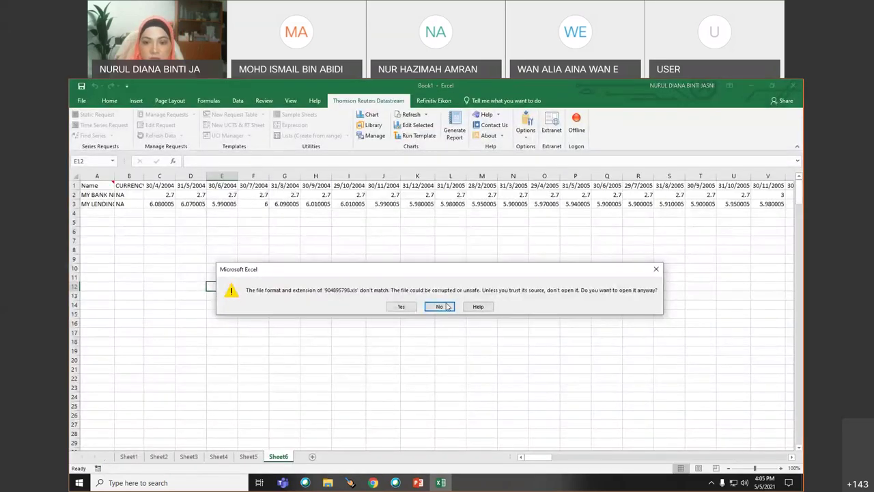
pyautogui.click(441, 307)
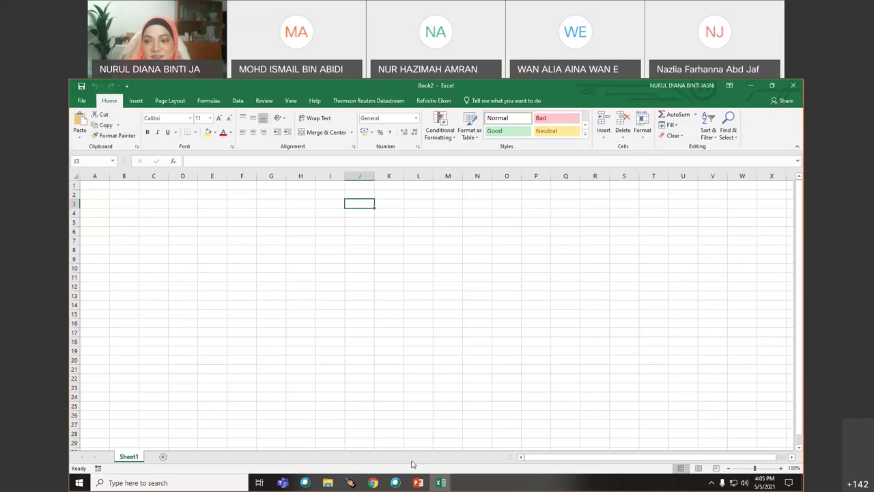
pyautogui.click(372, 483)
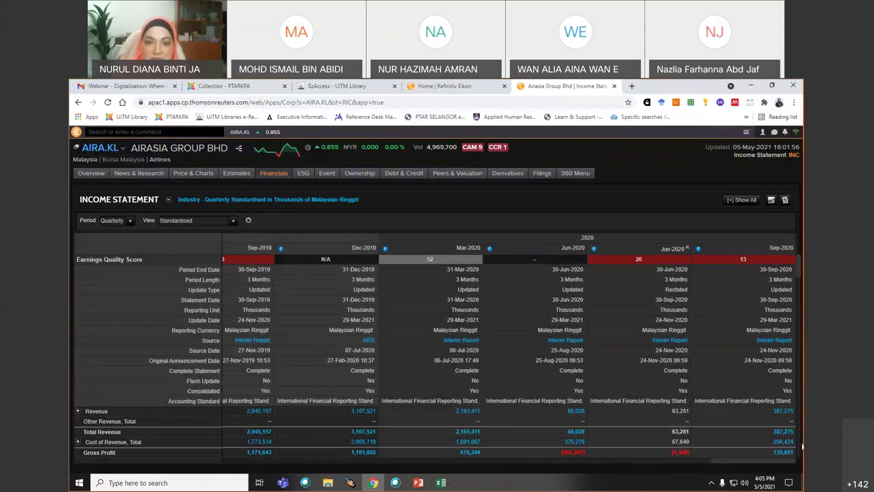
# - Export the income statement again, decline the warning, and create a blank workbook
pyautogui.click(786, 201)
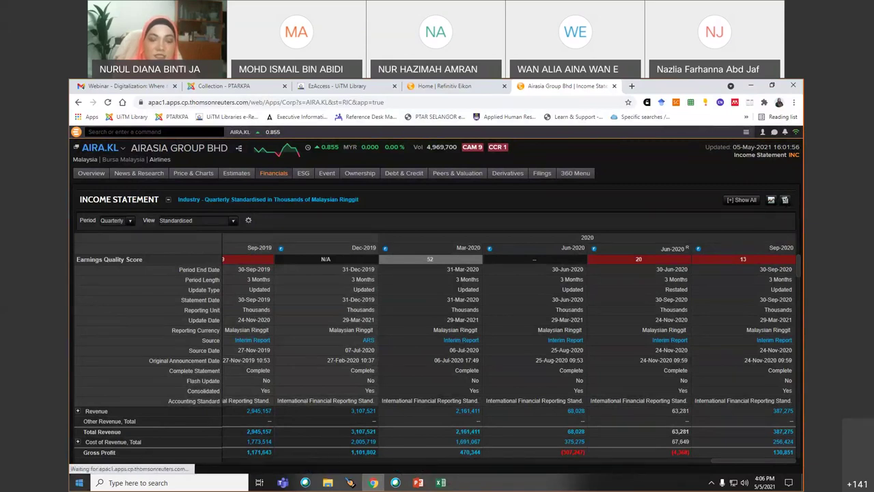
pyautogui.click(113, 462)
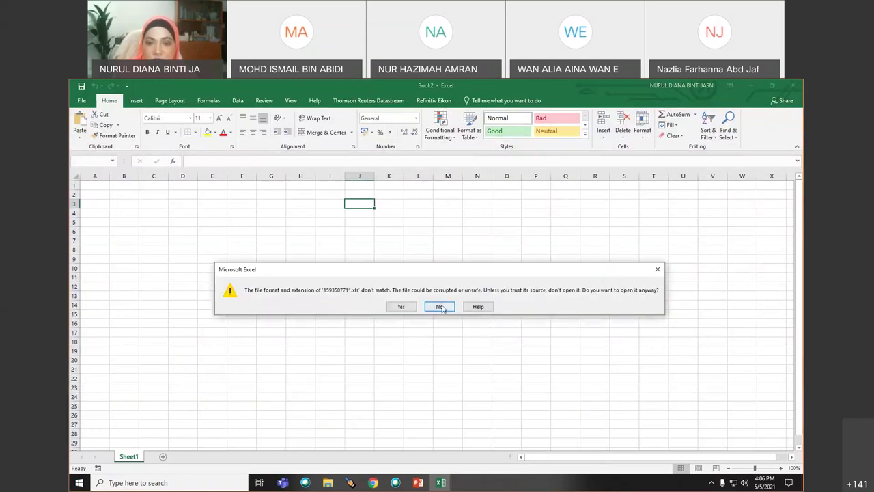
pyautogui.click(440, 307)
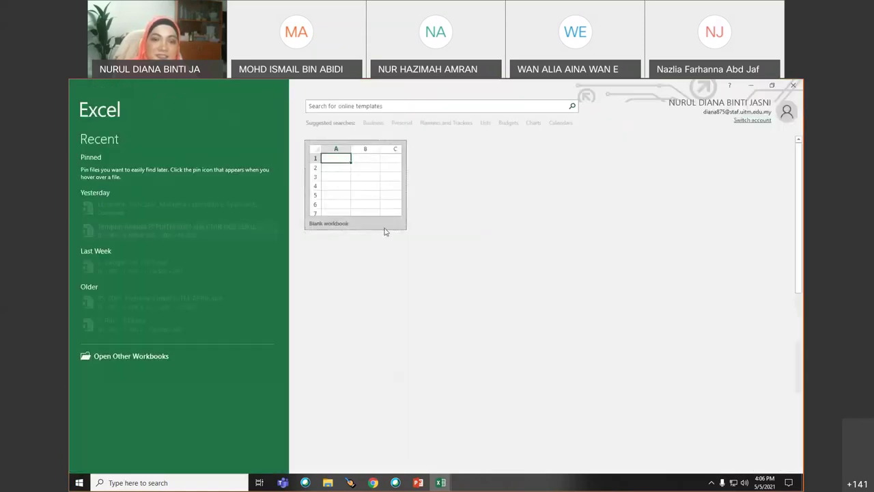
pyautogui.click(354, 198)
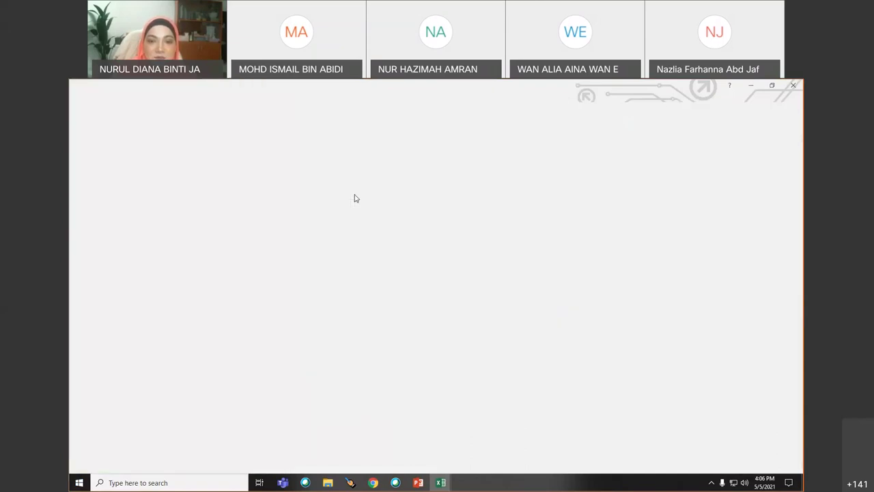
pyautogui.click(100, 194)
pyautogui.click(96, 184)
# - Export the income statement a third time and open the downloaded 1100545209.xls
pyautogui.click(373, 482)
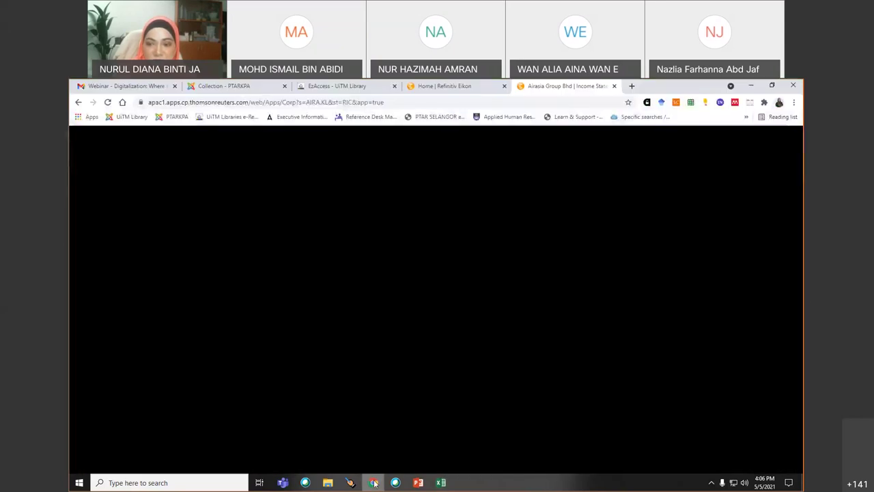
pyautogui.click(786, 200)
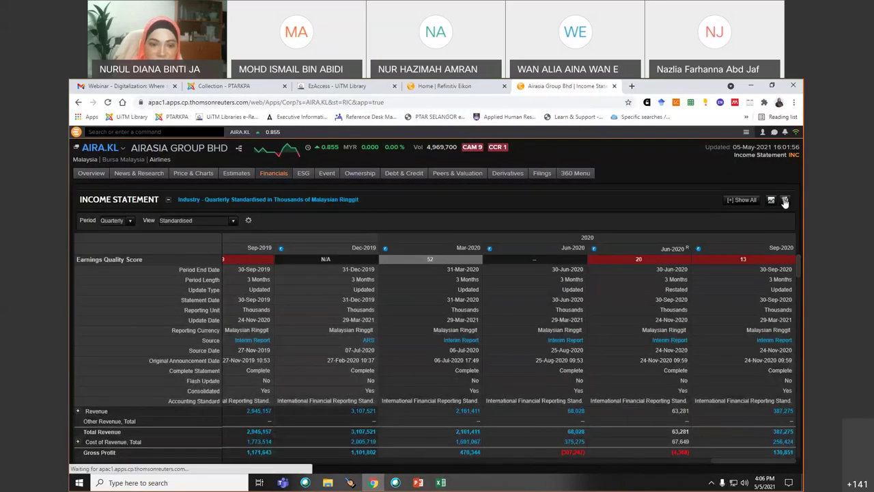
pyautogui.click(107, 461)
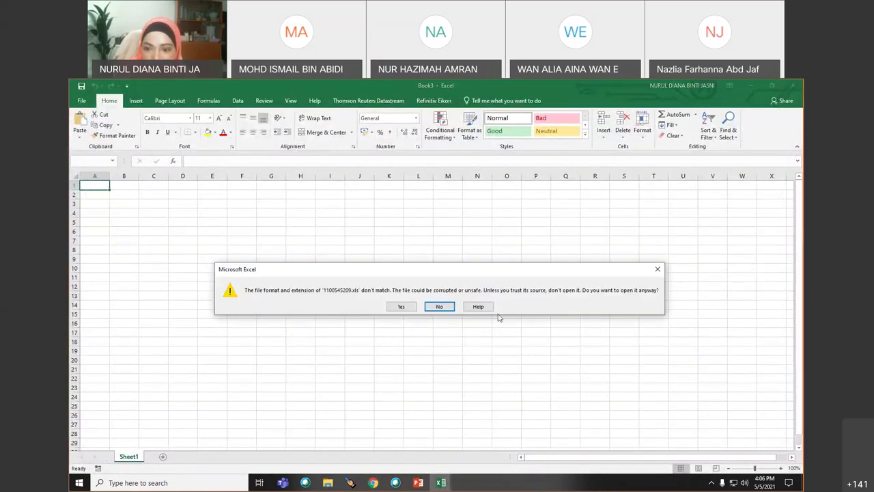
# - Accept the warning to open 1100545209.xls, scroll the quarterly figures, then return to Eikon
pyautogui.click(401, 307)
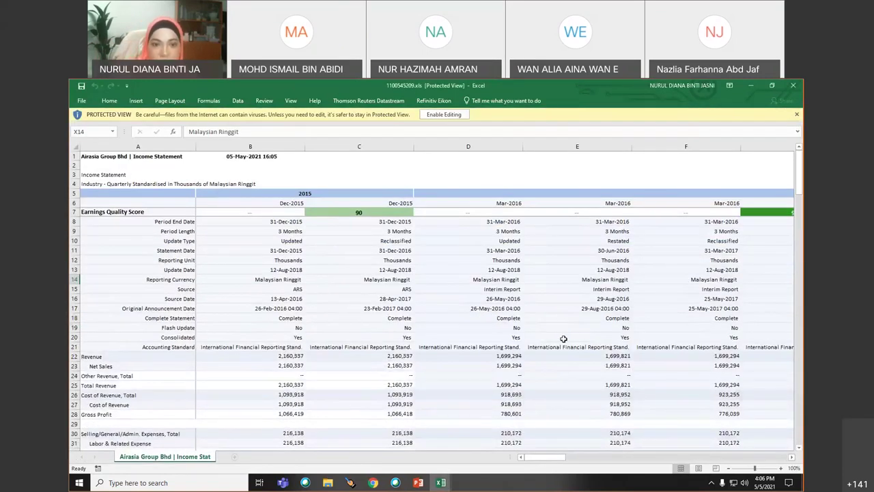
pyautogui.scroll(-20, 563, 339)
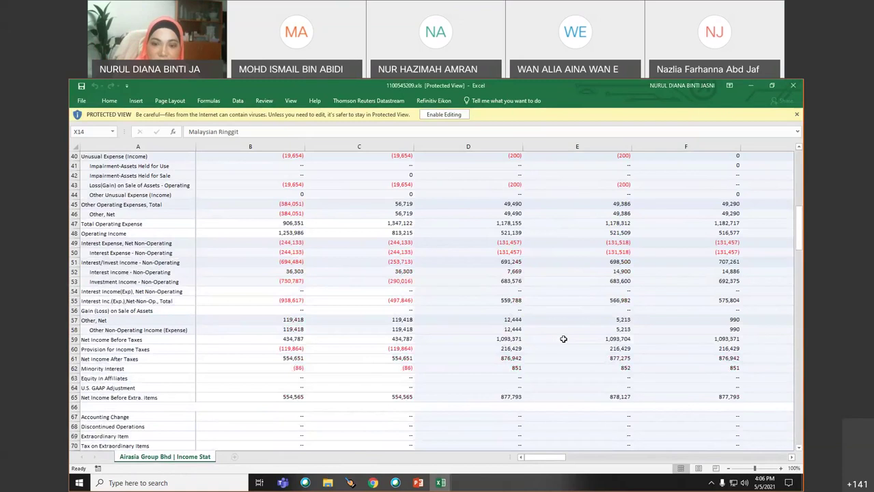
pyautogui.scroll(20, 564, 339)
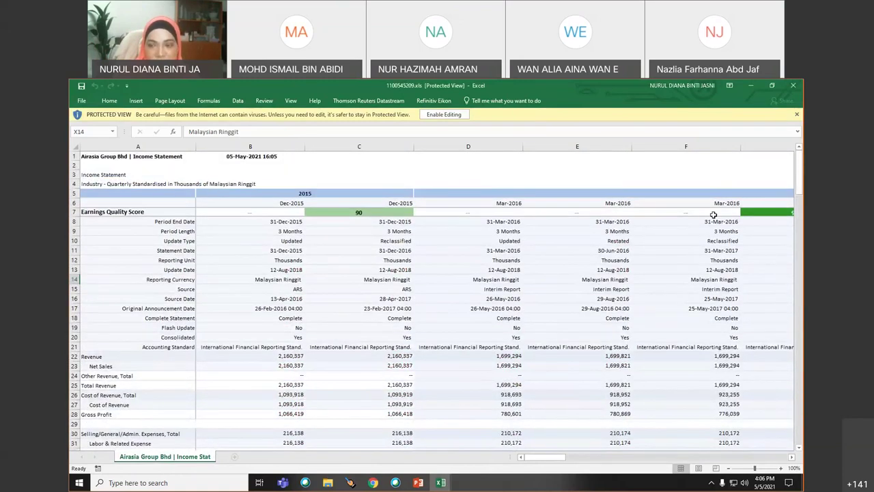
pyautogui.click(373, 483)
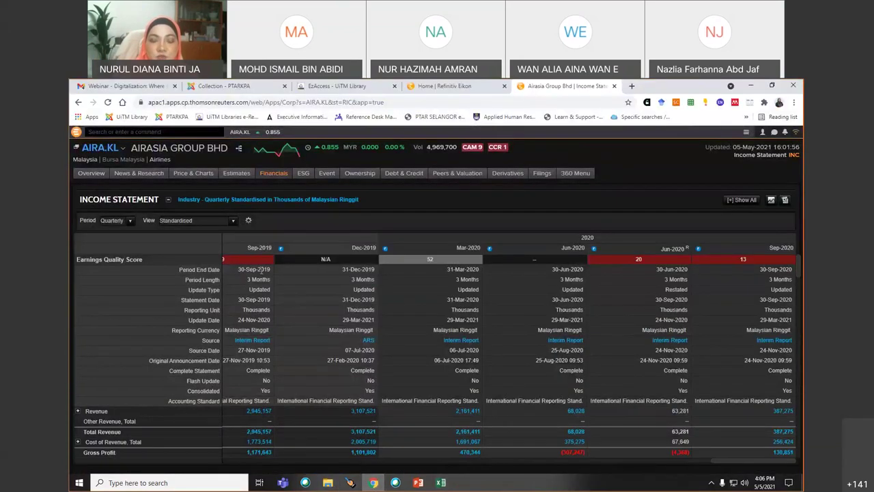
# - Visit AirAsia's ESG statement view, then the Officers Overview page
pyautogui.moveTo(304, 177)
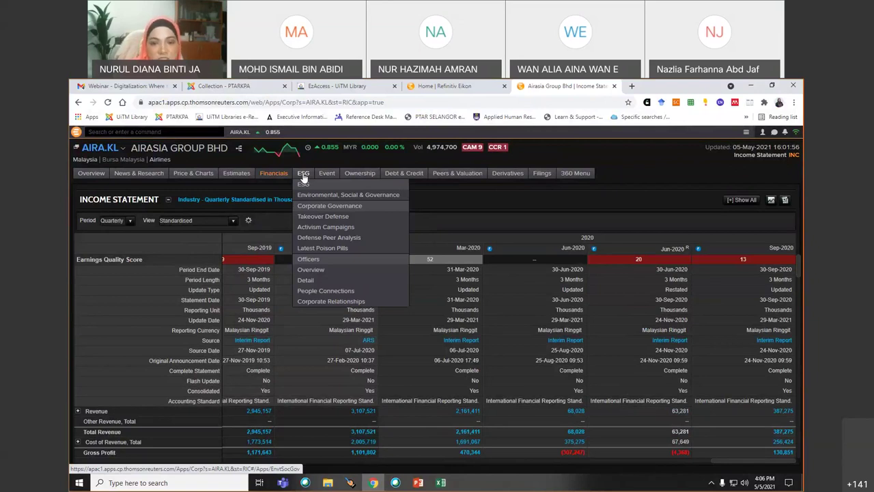
pyautogui.click(304, 175)
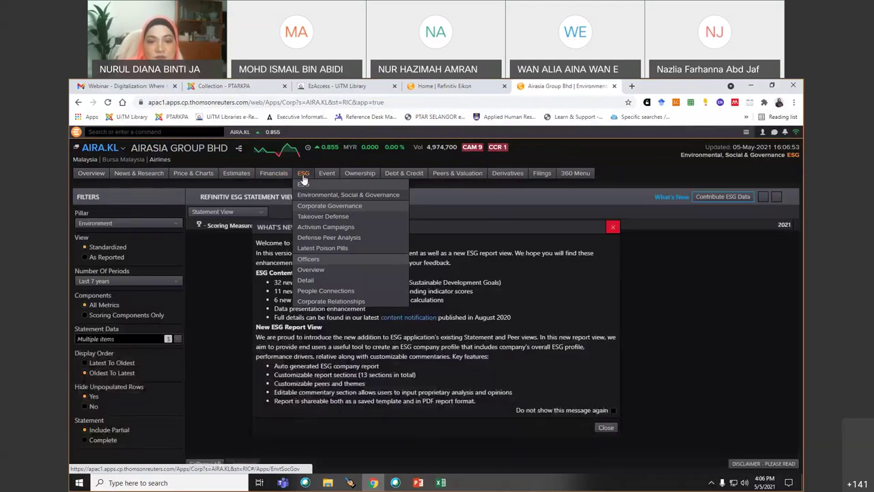
pyautogui.click(312, 270)
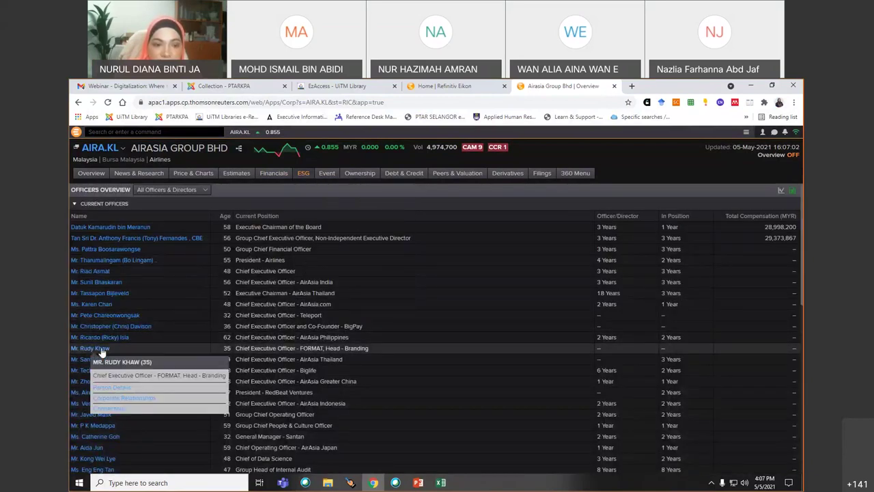
# - Open the executive chairman's Officers Detail profile and scroll through the biography and remuneration
pyautogui.click(127, 230)
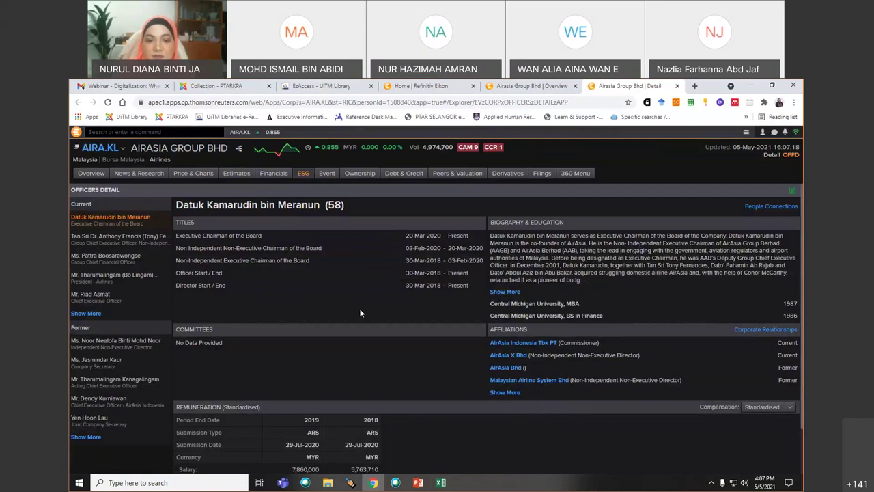
pyautogui.scroll(-1, 361, 313)
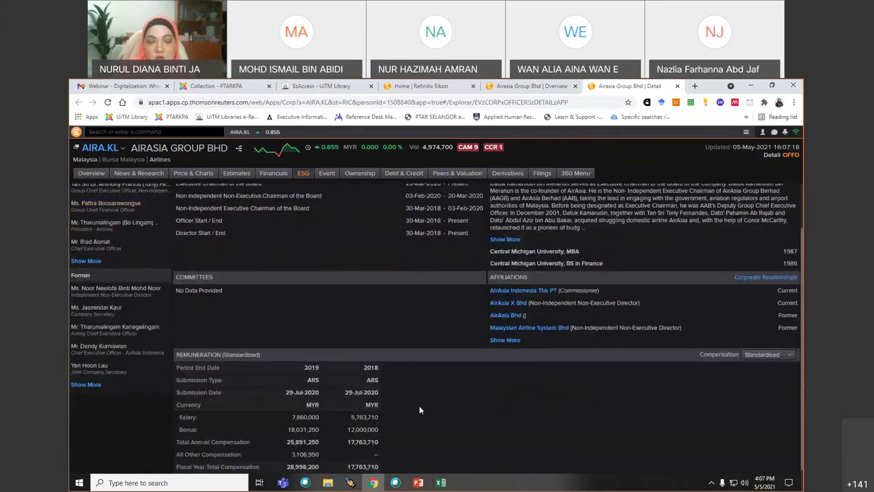
pyautogui.scroll(1, 420, 408)
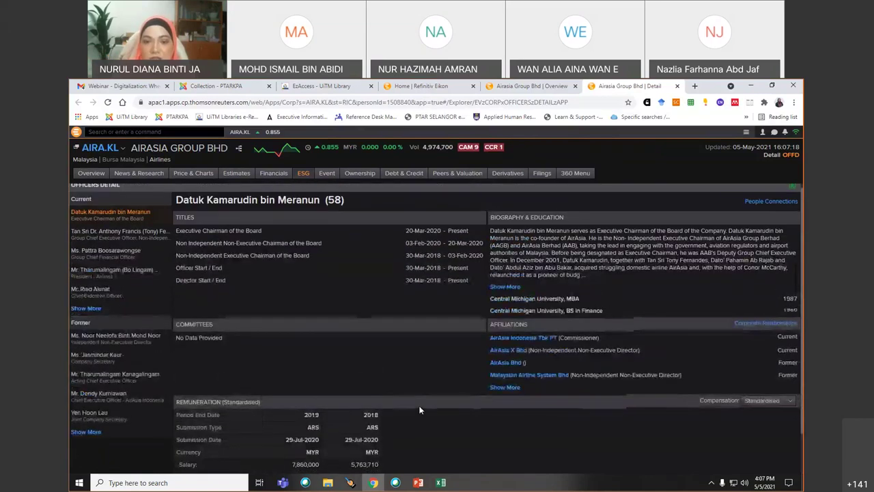
pyautogui.moveTo(363, 180)
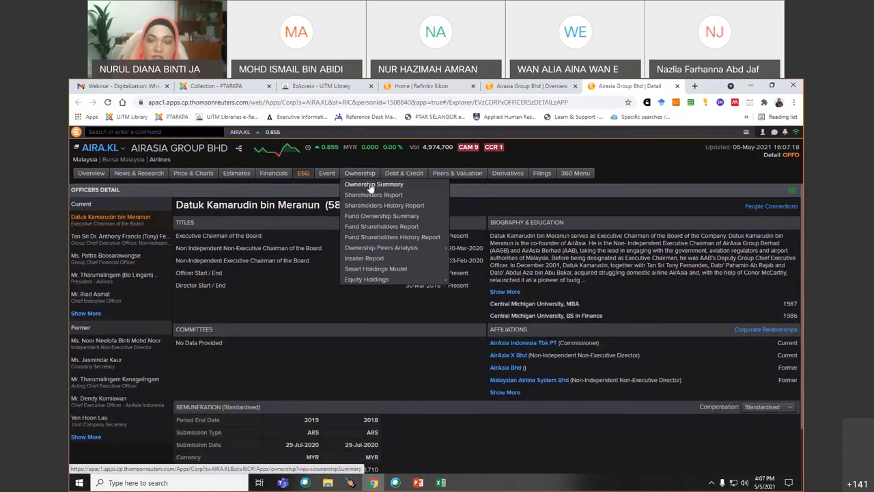
# - Pass through Ownership Summary and Overview, then open Financials > Income Statement
pyautogui.click(371, 185)
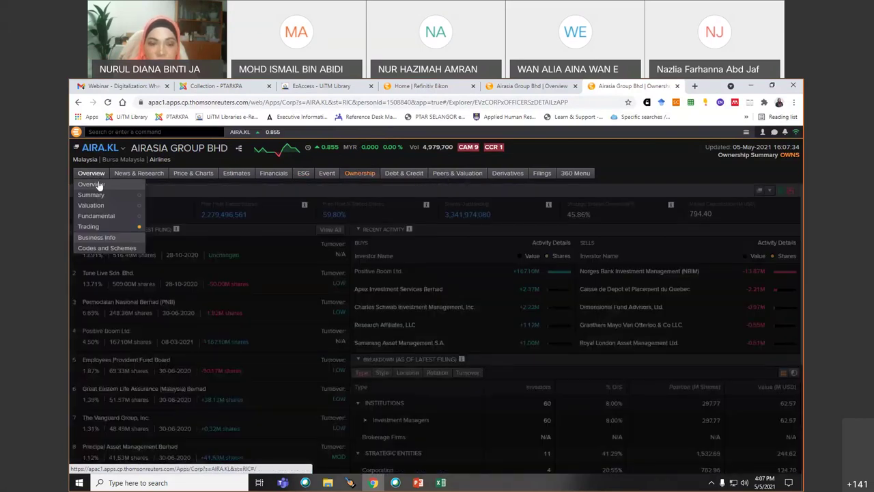
pyautogui.click(99, 185)
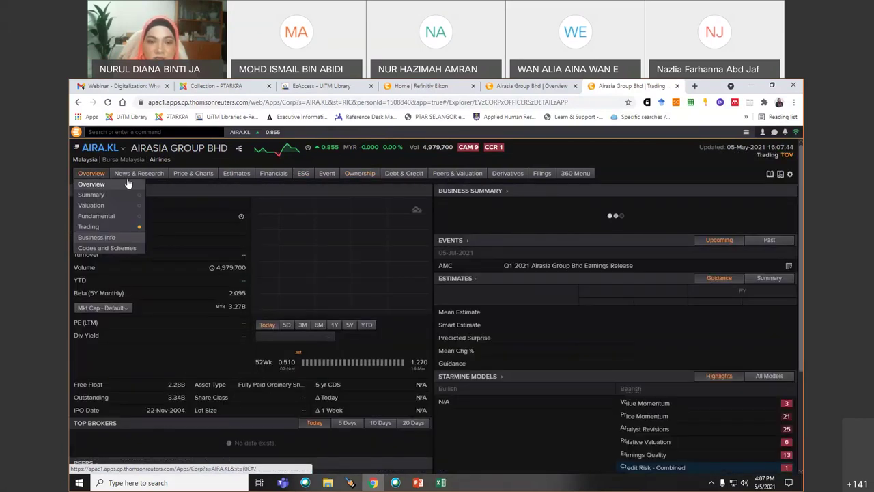
pyautogui.moveTo(268, 177)
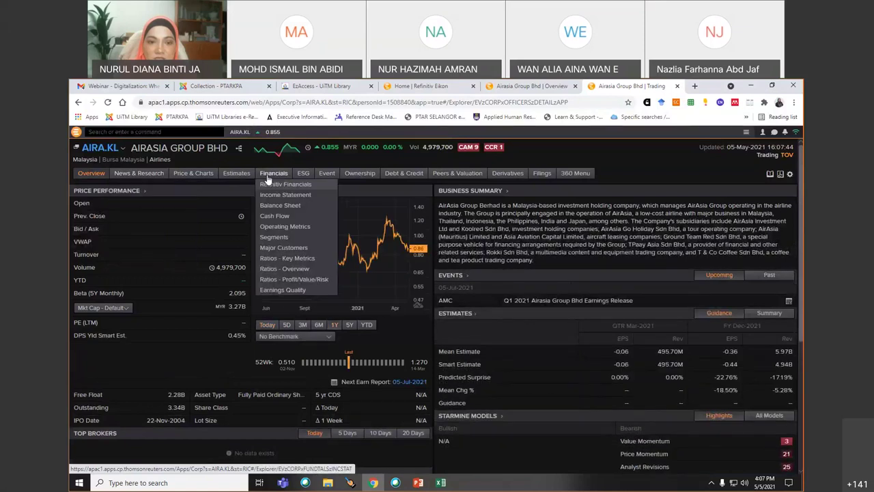
pyautogui.click(281, 196)
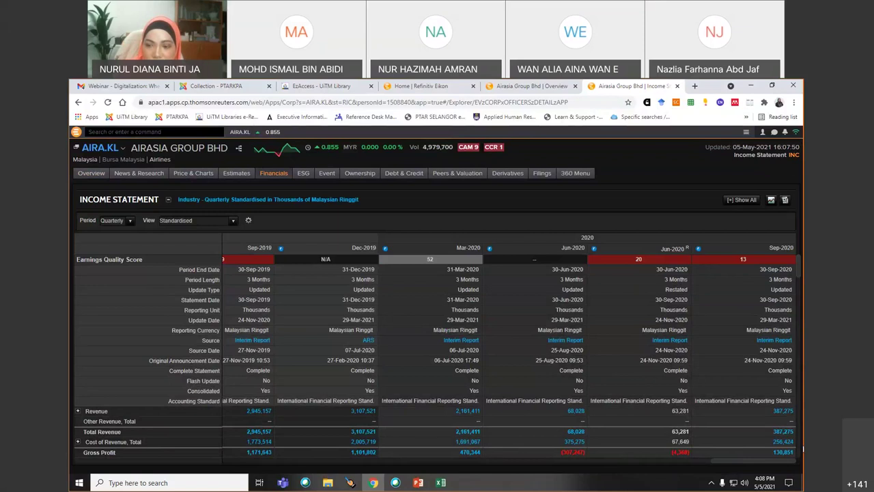
# - Open Financials > Ratios - Overview for AirAsia Group
pyautogui.click(803, 428)
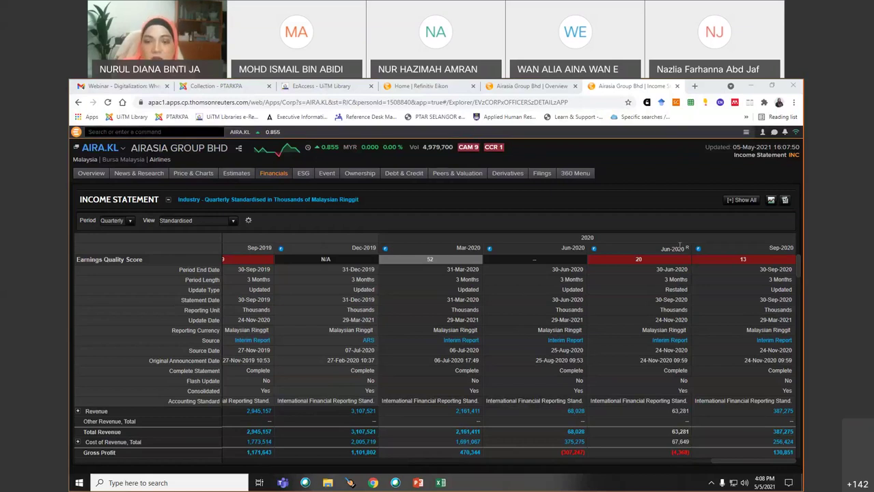
pyautogui.moveTo(273, 172)
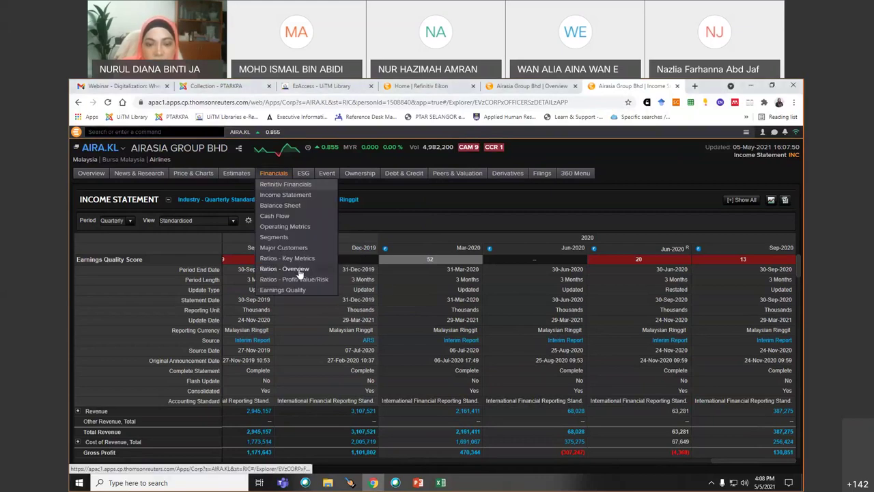
pyautogui.click(299, 271)
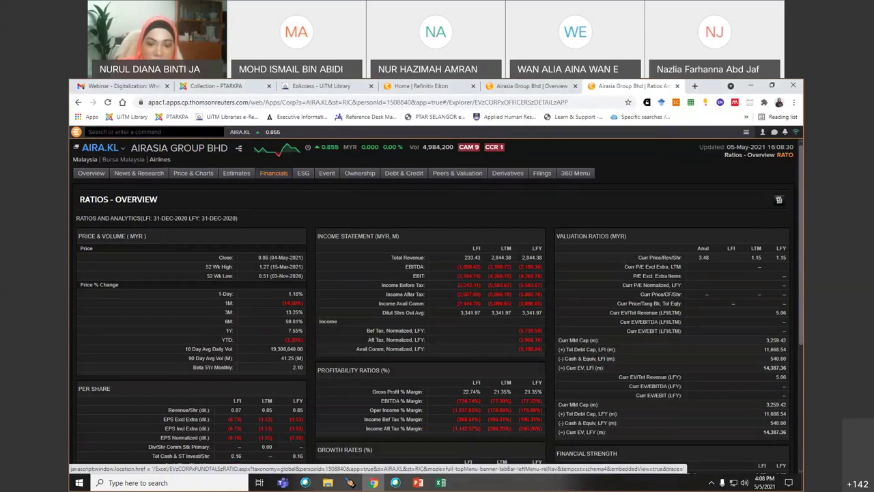
# - Close the empty Book2 workbook in Excel
pyautogui.moveTo(440, 485)
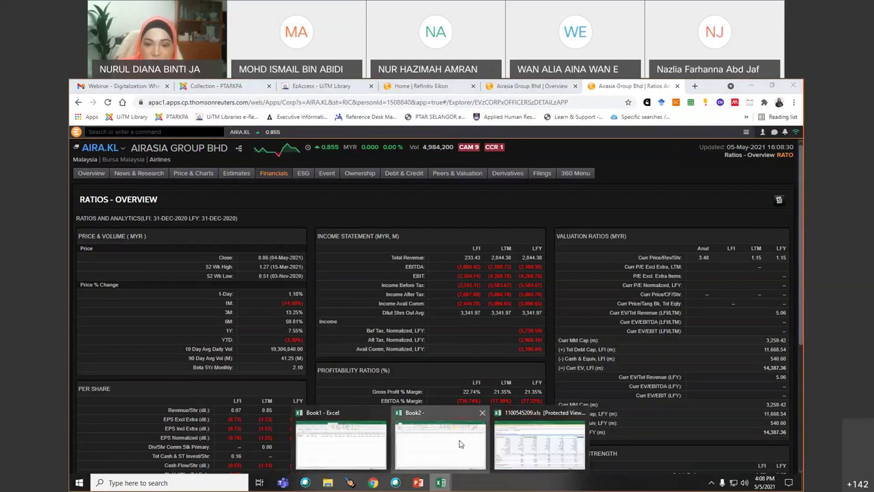
pyautogui.click(461, 444)
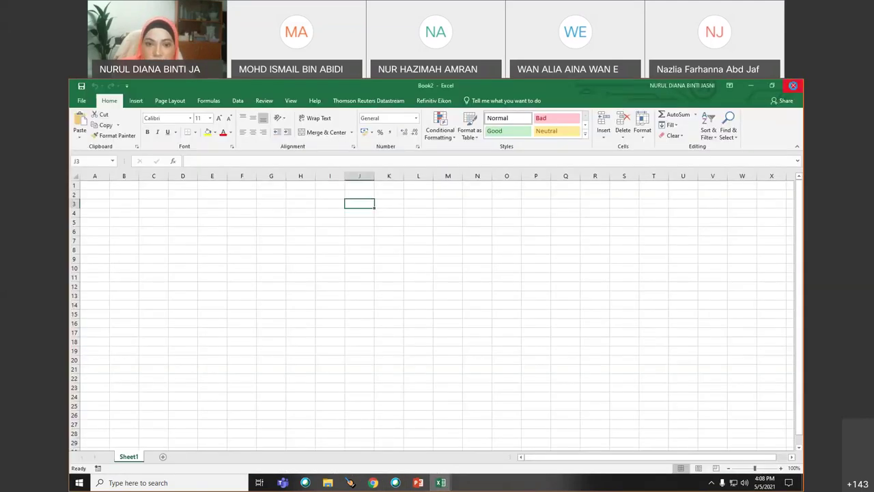
pyautogui.click(794, 86)
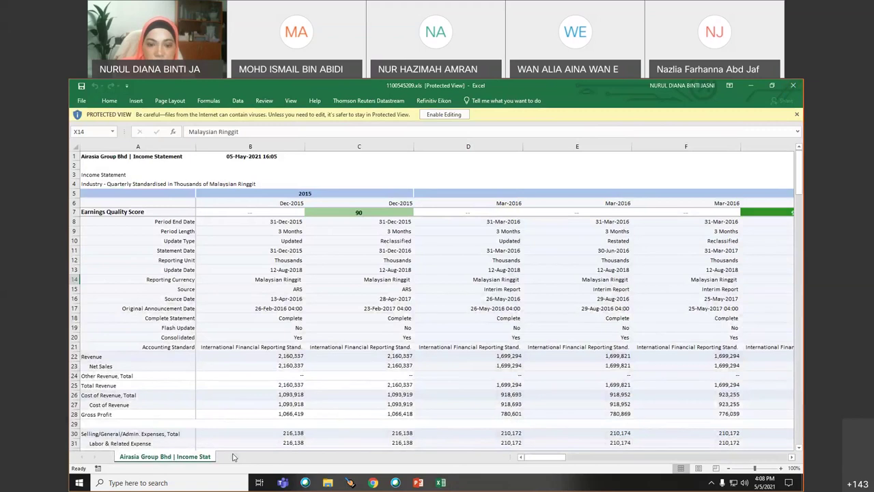
# - Bring Book1 forward and insert a new blank sheet
pyautogui.moveTo(440, 482)
pyautogui.click(432, 461)
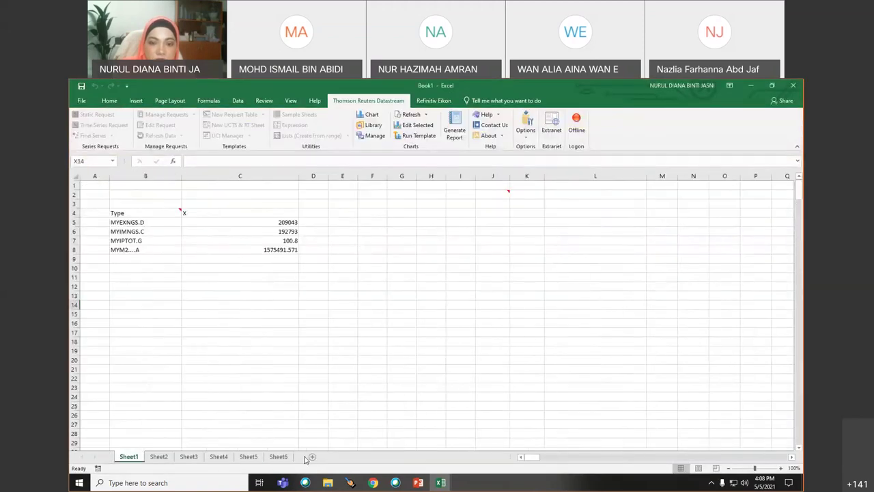
pyautogui.click(312, 457)
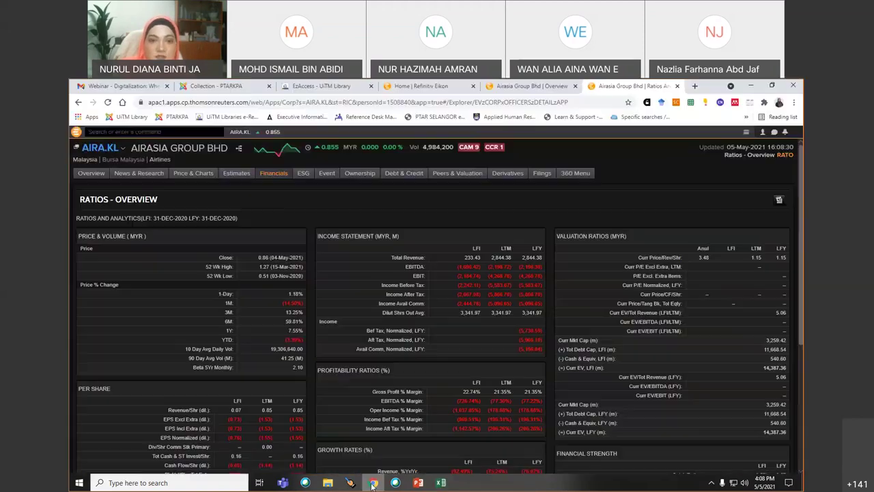
# - Search 'FTSE', open the FTSE 100 Index overview, then type 'FTSE' into the search again
pyautogui.click(373, 482)
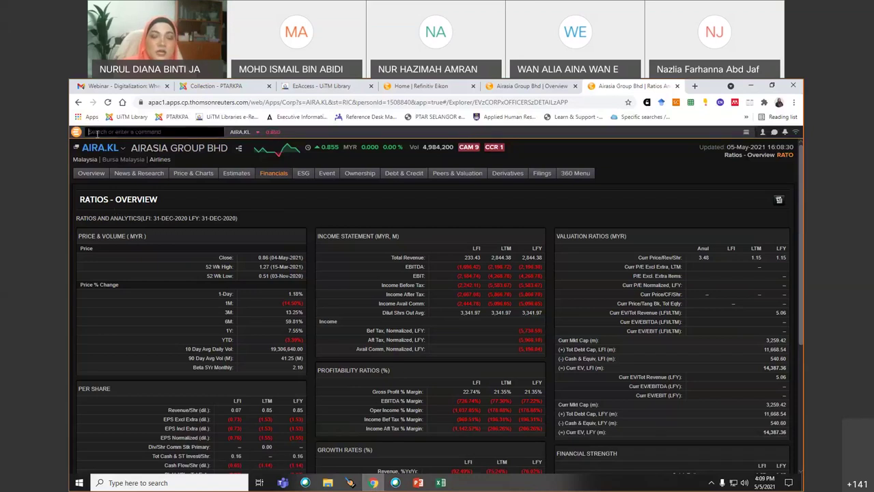
pyautogui.click(97, 133)
pyautogui.write('FTSE')
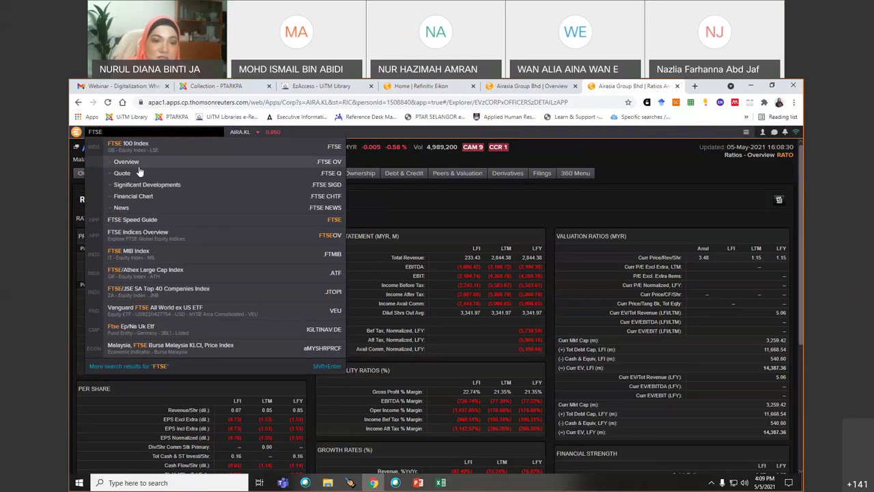
pyautogui.click(137, 149)
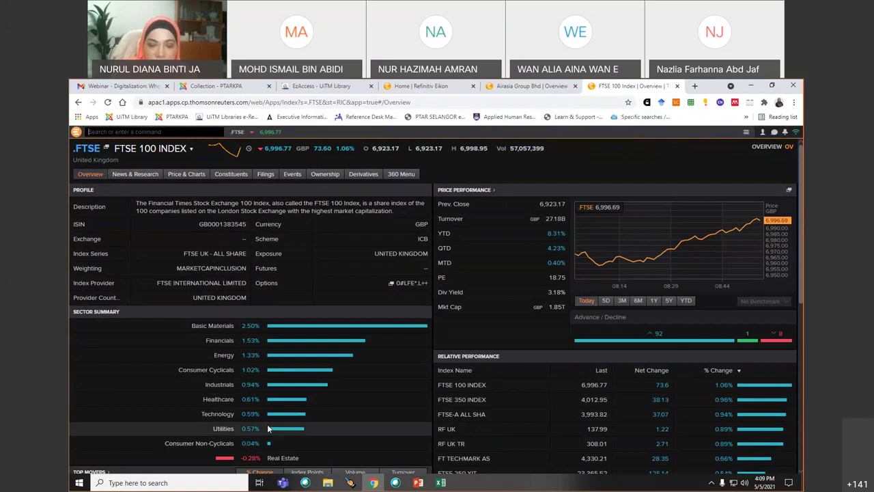
pyautogui.click(108, 132)
pyautogui.write('FTSE')
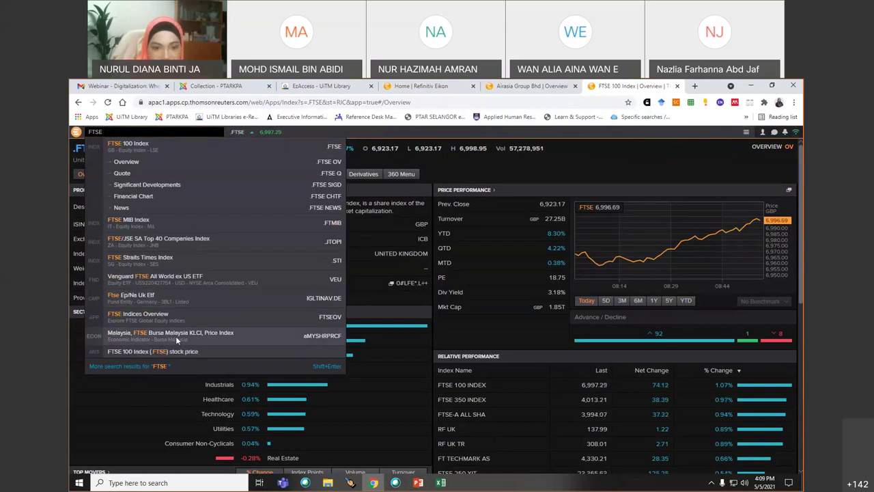
# - Open Malaysia's FTSE Bursa Malaysia KLCI indicator and check the subcategories list
pyautogui.click(175, 336)
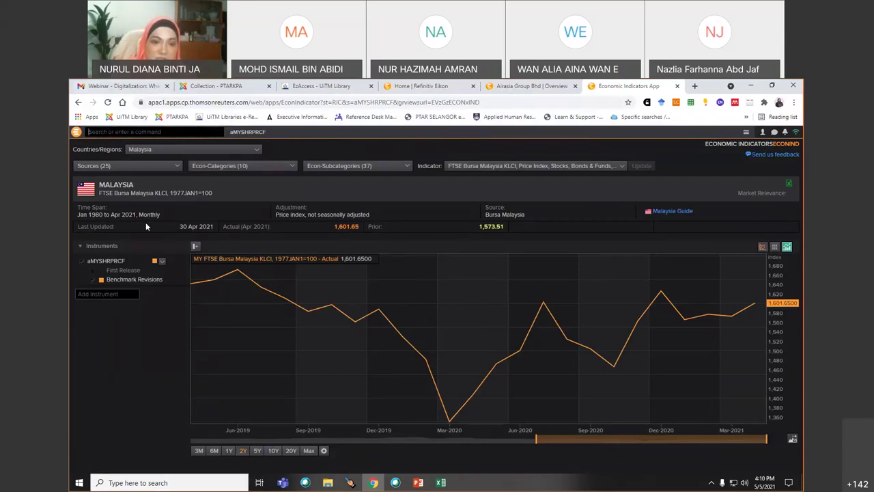
pyautogui.click(406, 167)
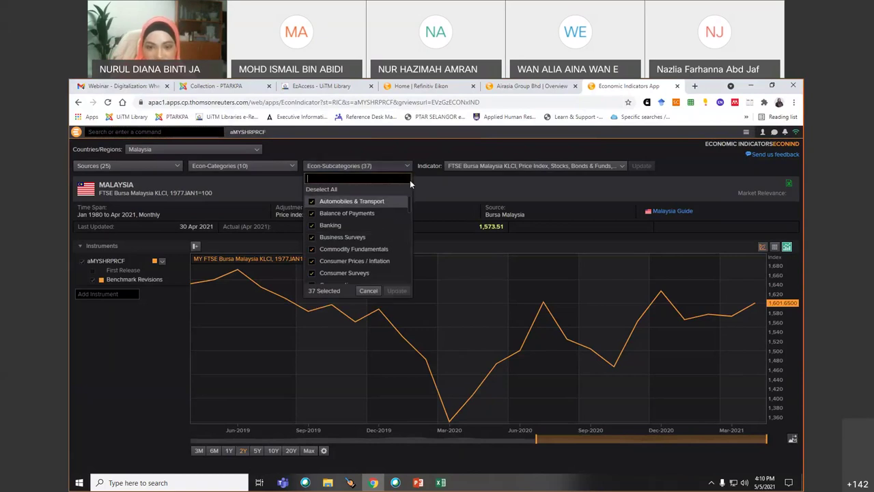
pyautogui.click(405, 162)
# - Inspect the Econ-Categories, Sources and Indicator dropdowns without changing any selection
pyautogui.click(291, 167)
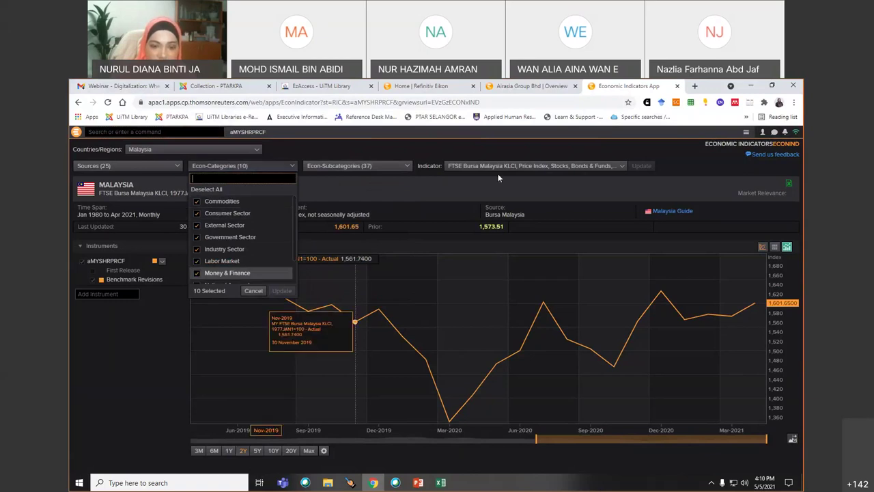
pyautogui.click(177, 166)
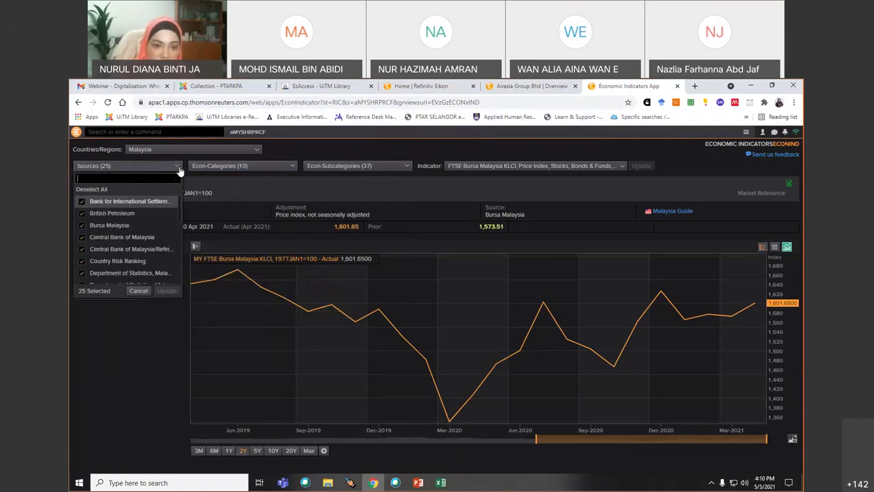
pyautogui.scroll(-2, 112, 235)
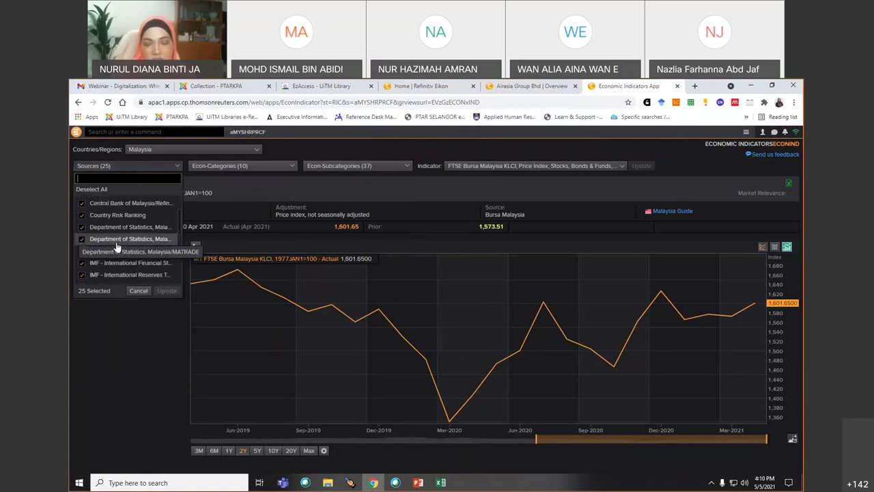
pyautogui.click(273, 245)
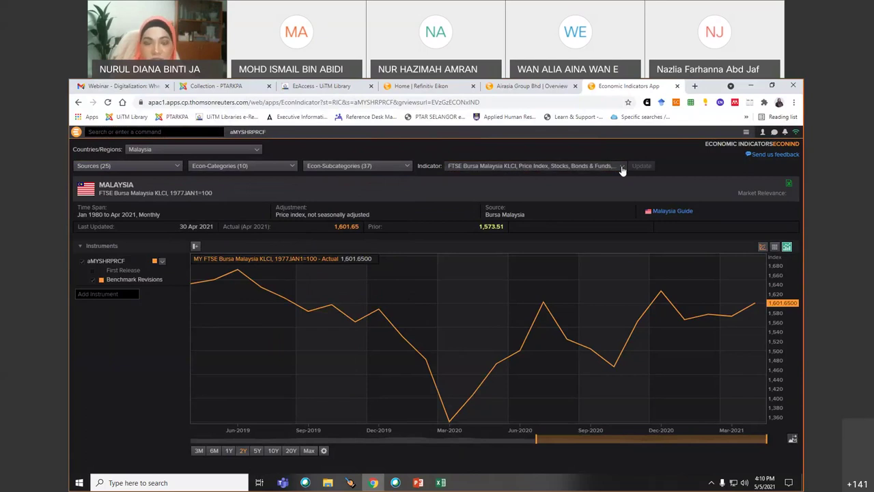
pyautogui.click(622, 167)
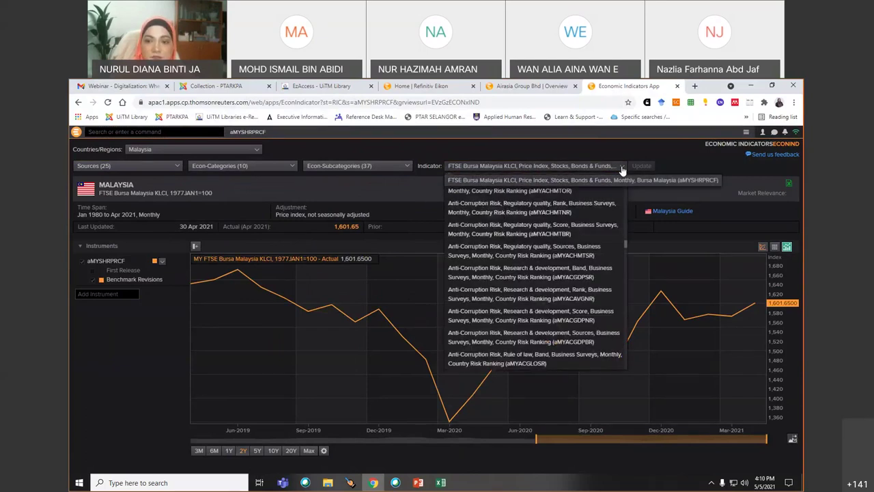
pyautogui.click(688, 165)
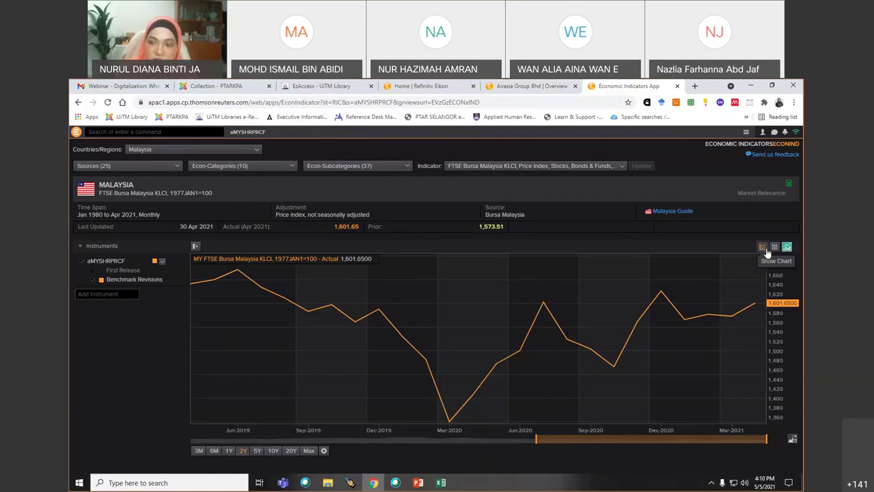
# - Show the KLCI monthly values as a table; close the failed Datastream chart window
pyautogui.click(775, 248)
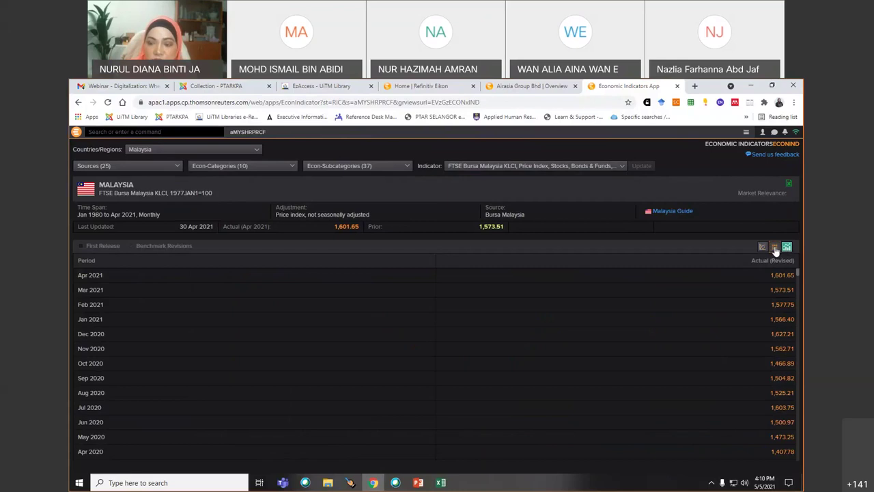
pyautogui.click(781, 249)
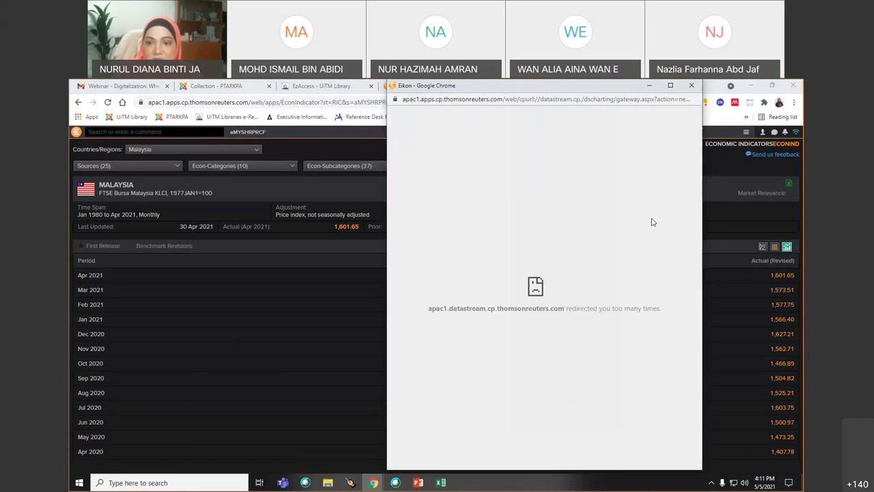
pyautogui.click(691, 85)
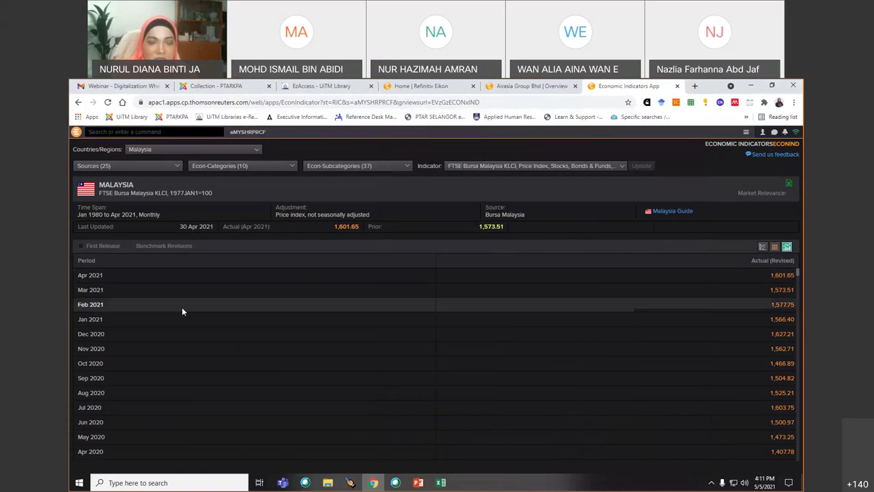
# - Launch the Screener app from the Eikon menu and dismiss its introduction tour
pyautogui.click(76, 131)
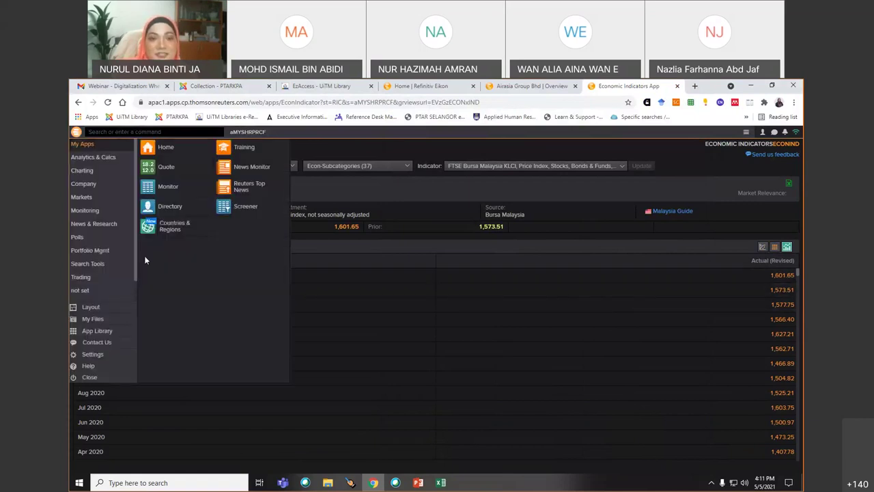
pyautogui.click(230, 207)
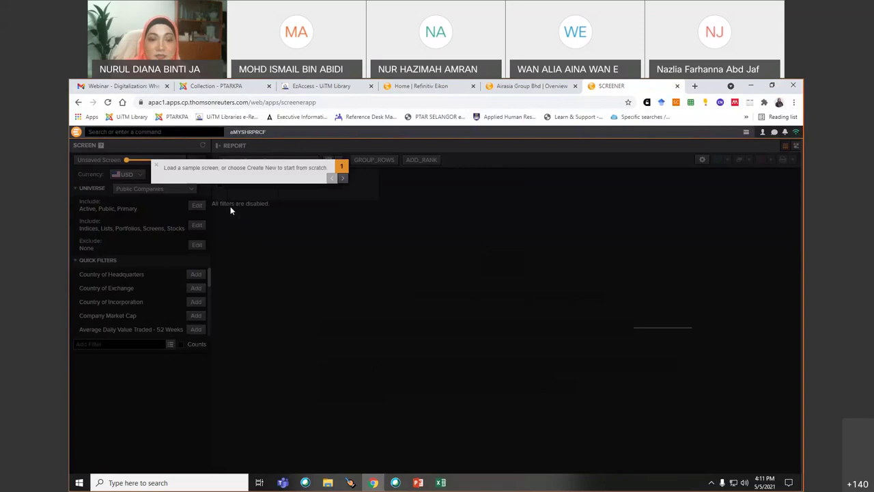
pyautogui.click(343, 179)
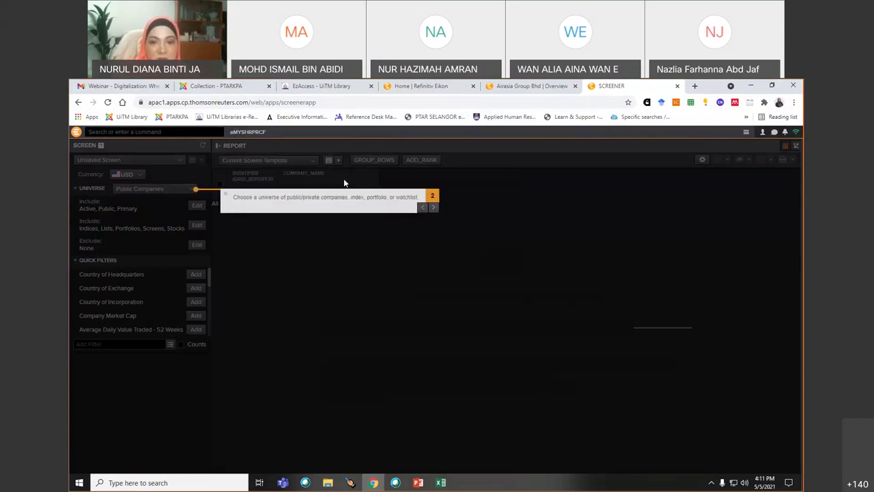
pyautogui.click(434, 209)
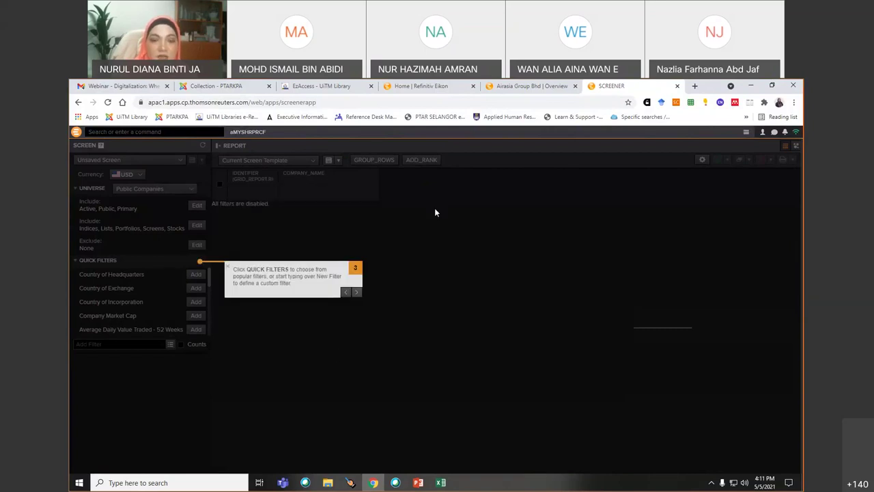
pyautogui.click(356, 292)
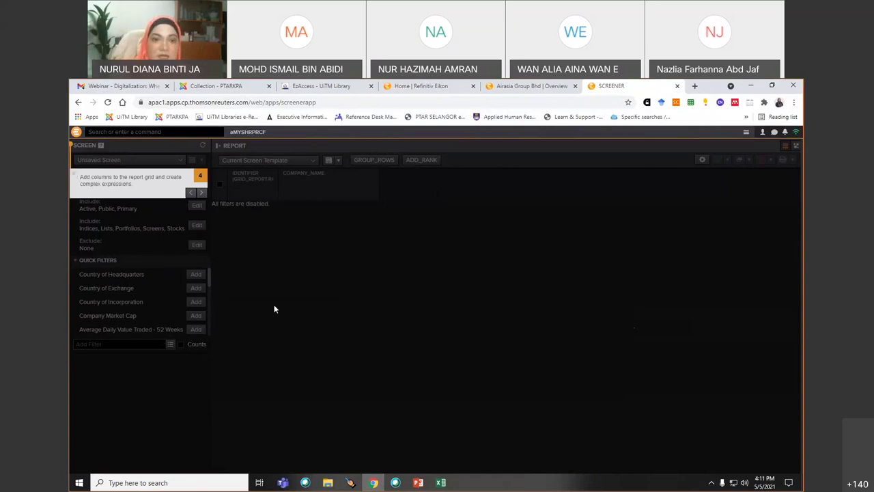
pyautogui.click(76, 175)
# - Set the screening currency to Malaysian Ringgit (MYR) and confirm the Include universe settings
pyautogui.click(141, 175)
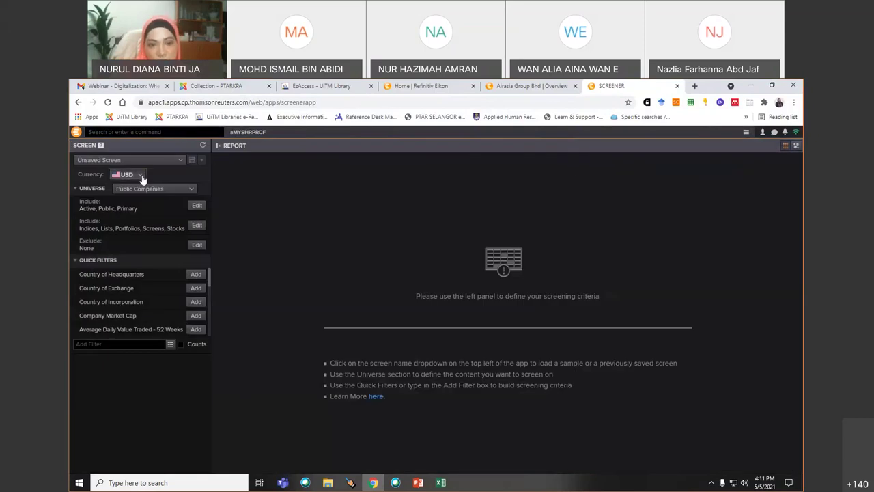
pyautogui.scroll(-6, 168, 285)
pyautogui.scroll(-3, 168, 285)
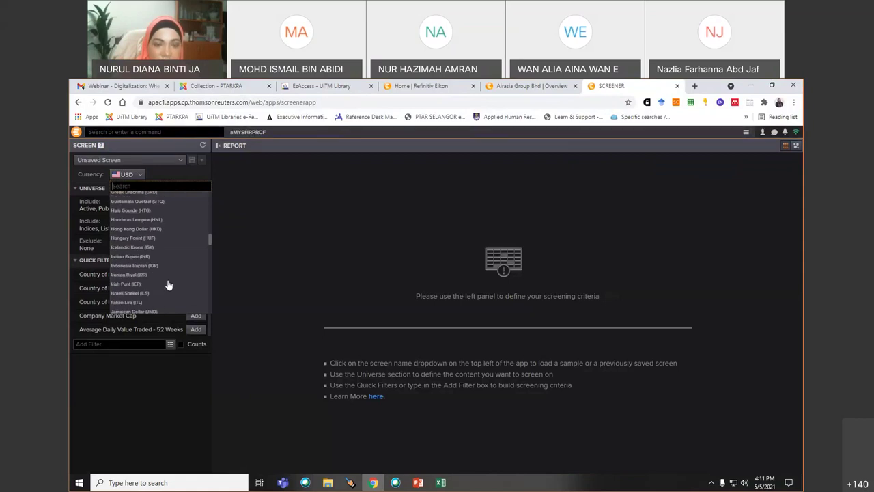
pyautogui.scroll(-2, 168, 285)
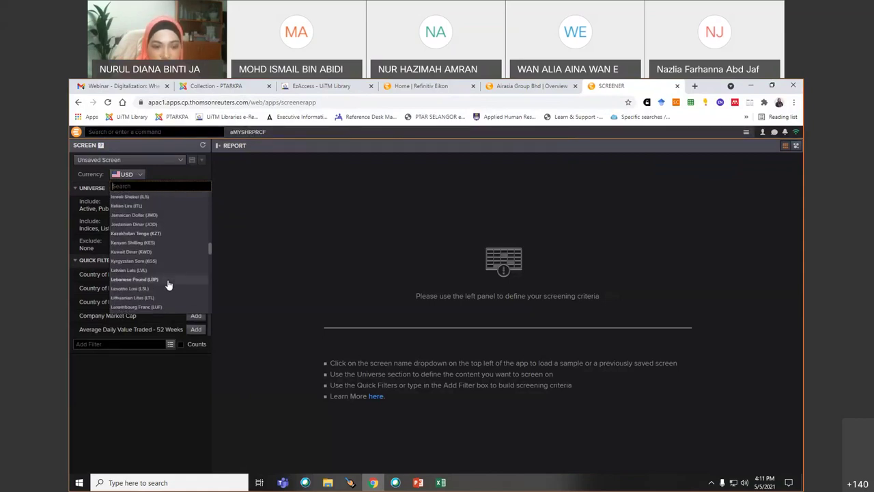
pyautogui.scroll(-2, 168, 285)
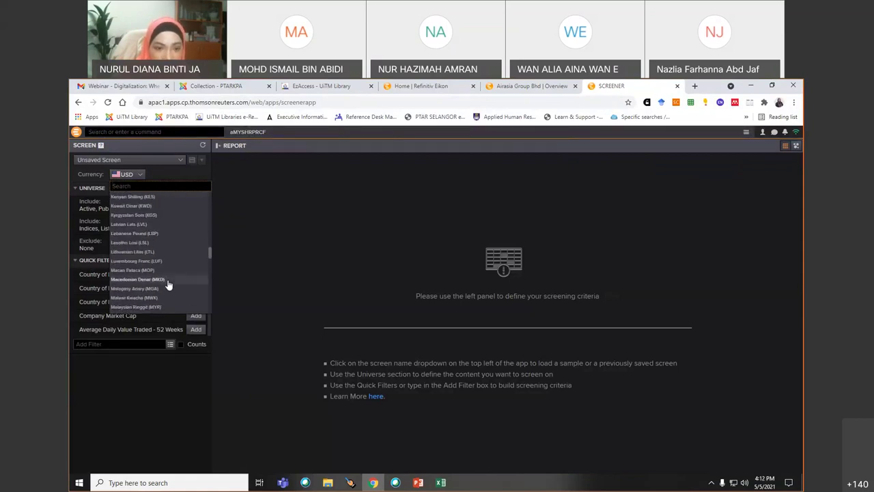
pyautogui.click(151, 306)
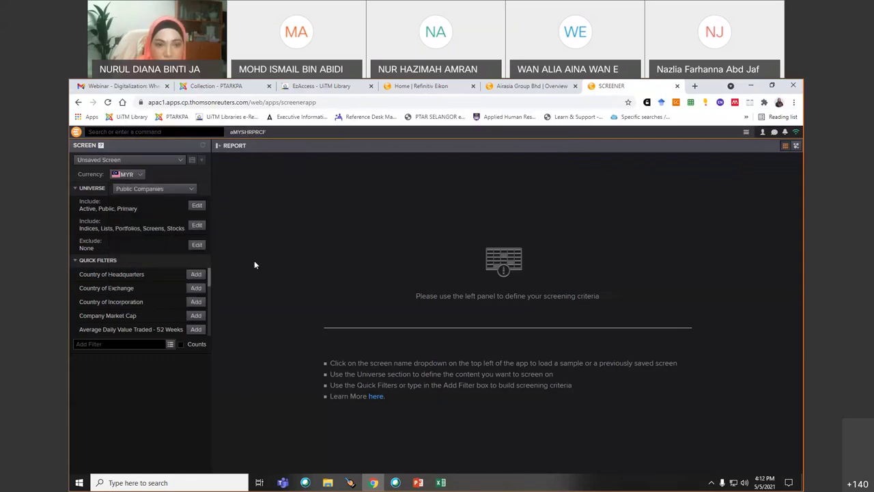
pyautogui.click(193, 205)
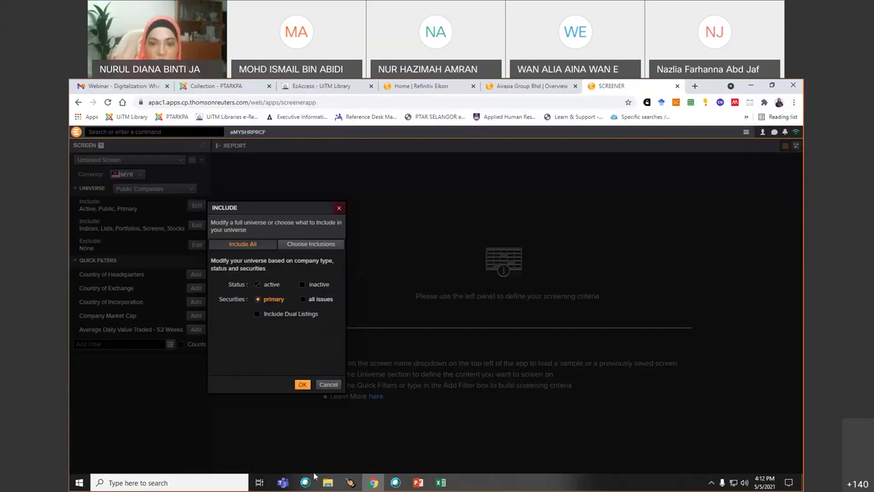
pyautogui.click(302, 384)
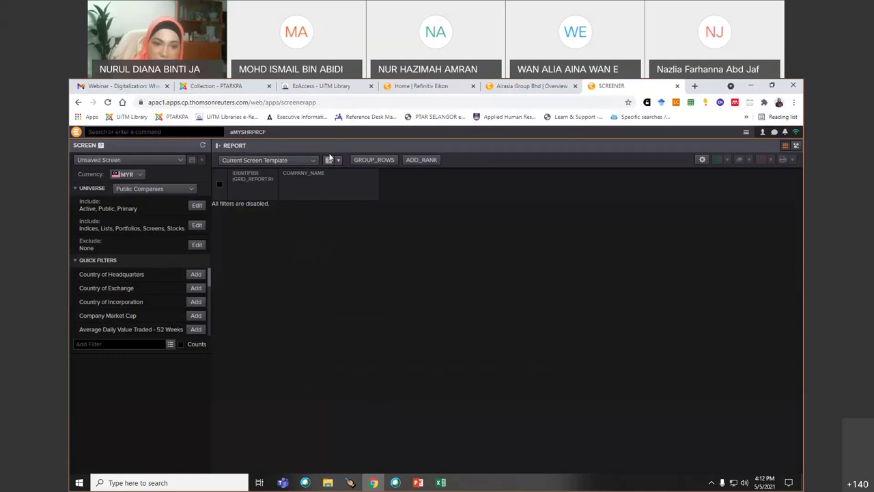
# - Add a Country of Headquarters filter including all Southeastern Asia countries
pyautogui.click(196, 275)
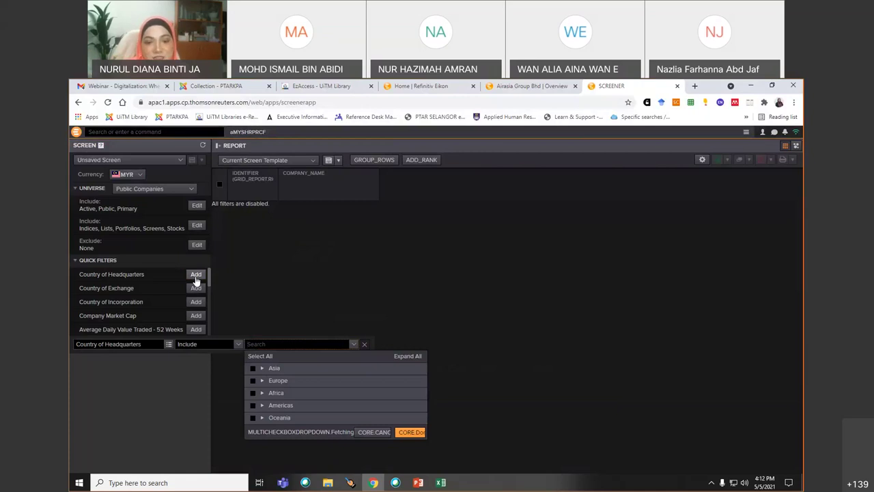
pyautogui.click(261, 369)
pyautogui.scroll(-1, 306, 411)
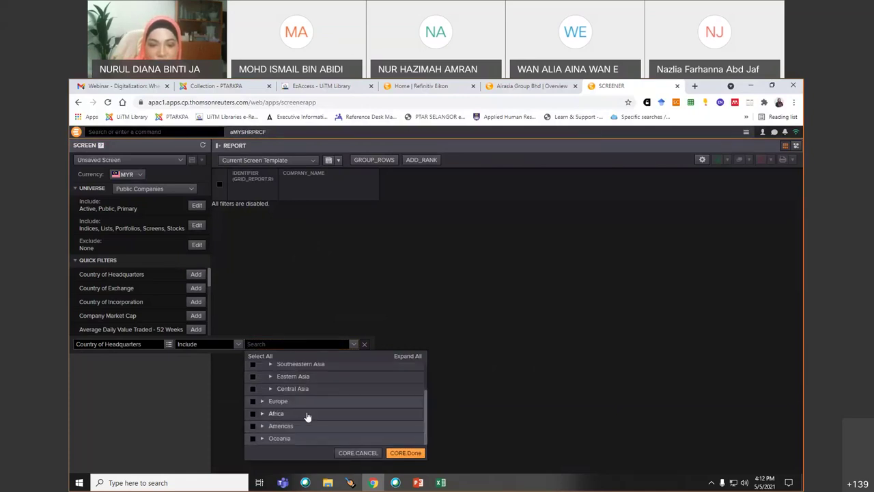
pyautogui.click(253, 364)
pyautogui.click(270, 364)
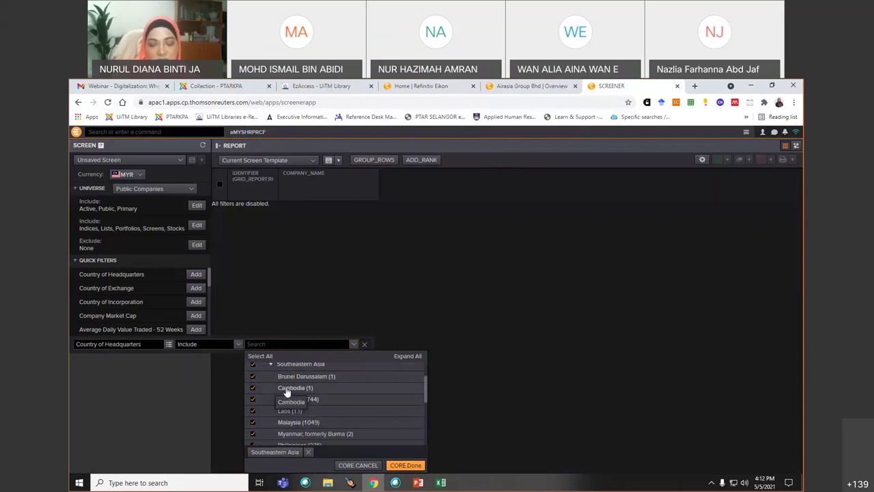
pyautogui.scroll(-2, 371, 413)
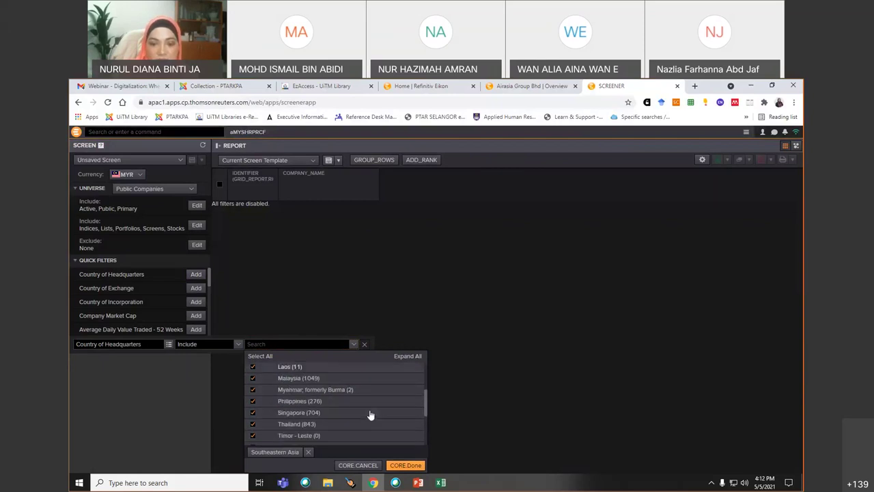
pyautogui.click(412, 468)
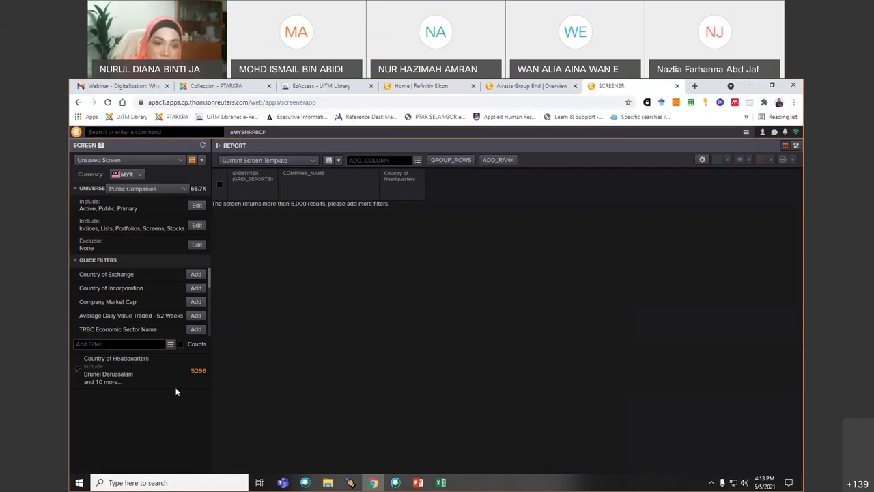
# - Try Country of Incorporation and Company Market Cap filters, then abandon both
pyautogui.click(196, 288)
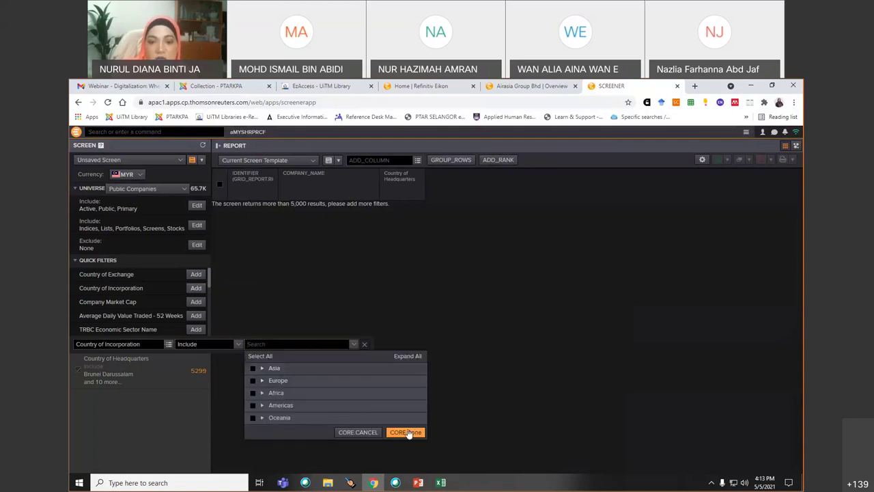
pyautogui.click(421, 347)
pyautogui.click(196, 302)
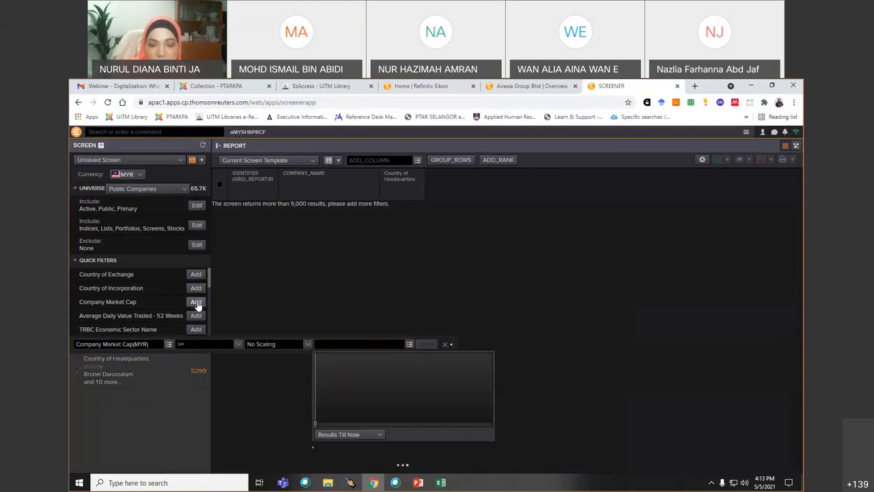
pyautogui.click(308, 344)
pyautogui.click(211, 344)
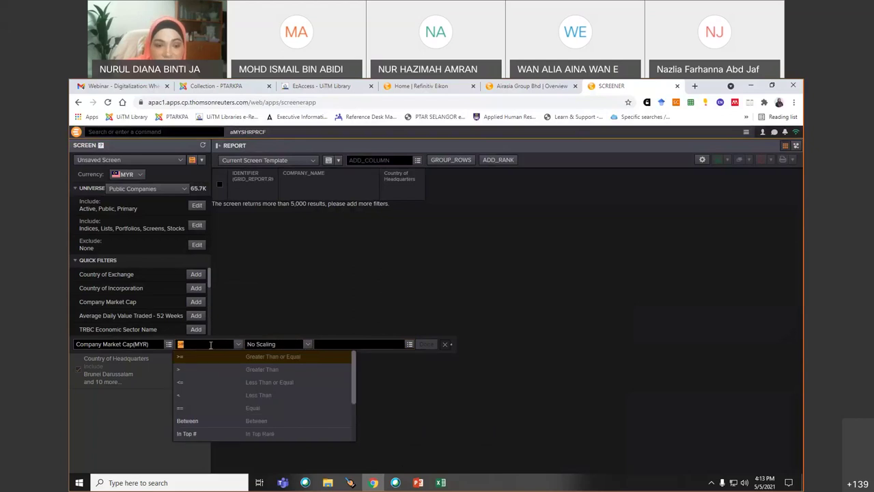
pyautogui.press('Escape')
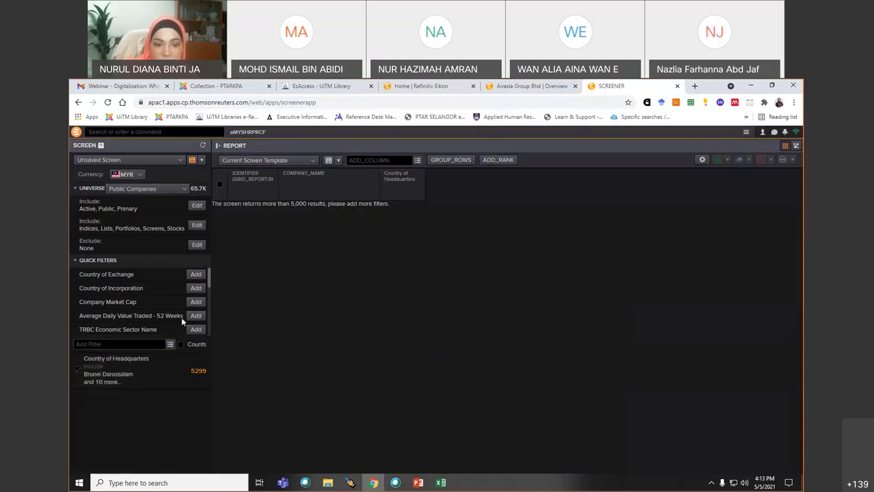
pyautogui.scroll(-5, 181, 317)
# - Add a GICS Industry Name filter for Health Care and Information Technology
pyautogui.click(196, 279)
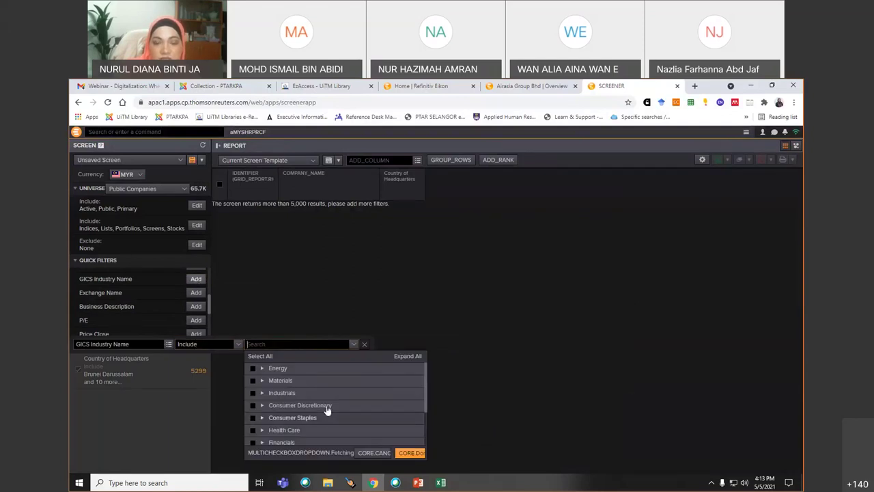
pyautogui.scroll(-2, 290, 427)
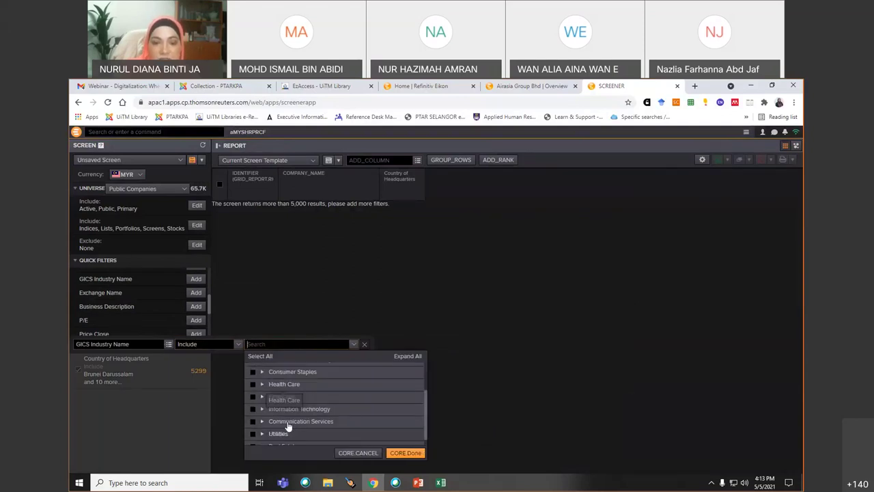
pyautogui.click(253, 385)
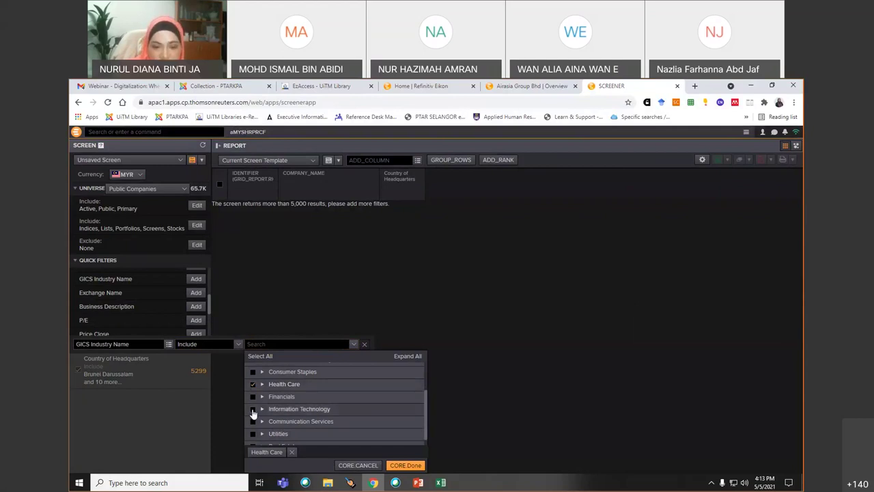
pyautogui.click(252, 409)
pyautogui.click(407, 465)
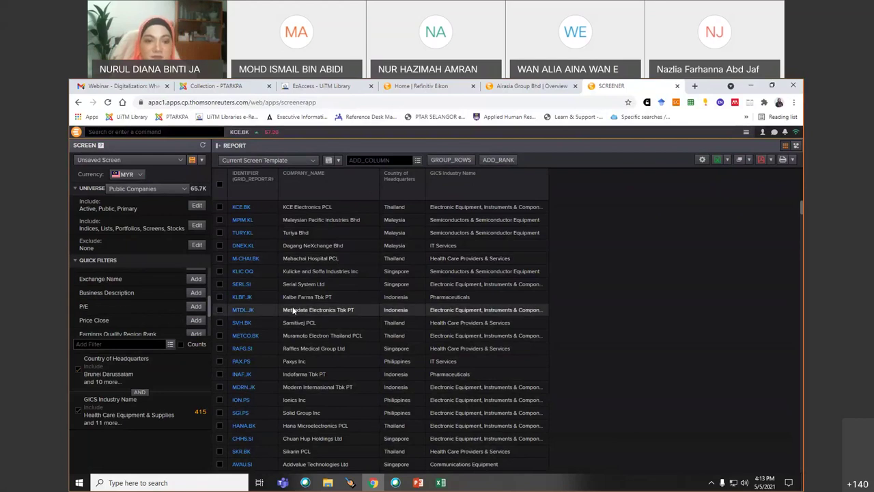
pyautogui.scroll(-1, 134, 288)
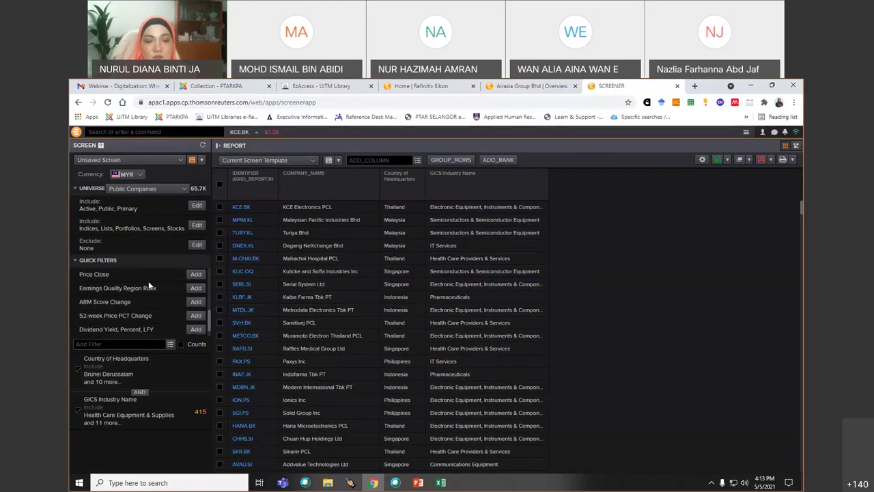
pyautogui.scroll(-1, 146, 301)
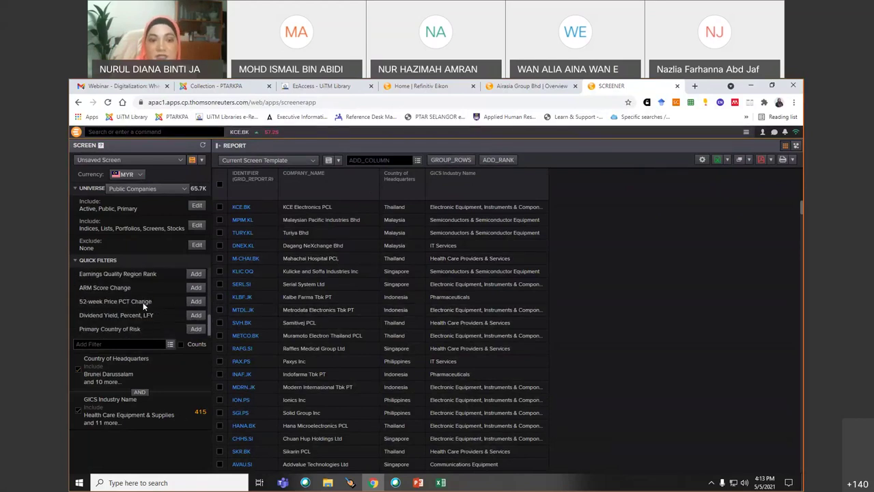
pyautogui.click(193, 317)
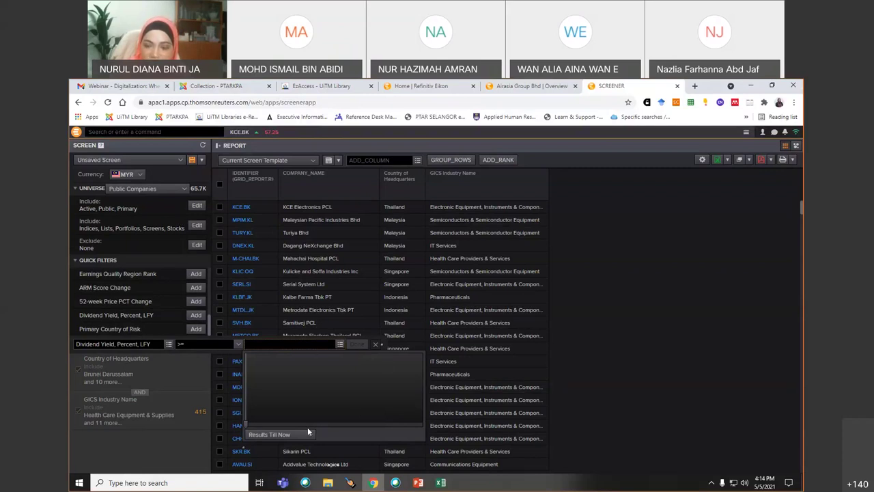
pyautogui.click(586, 319)
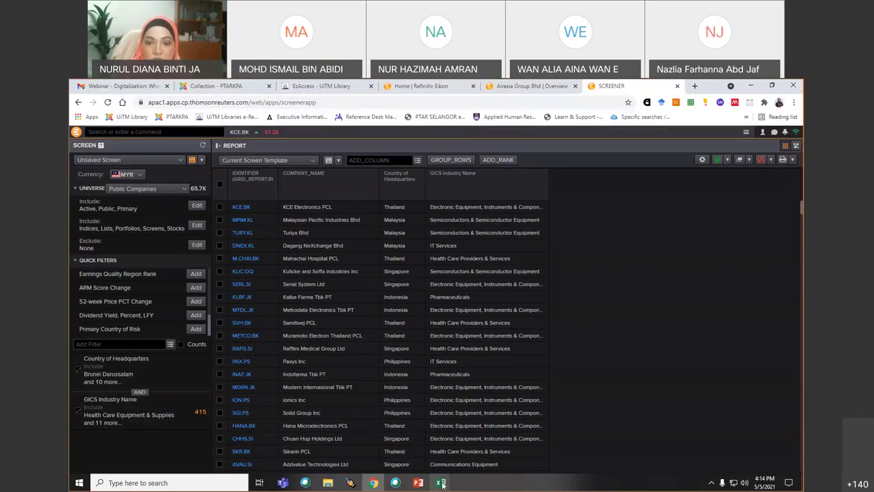
# - In Book1, start the Refinitiv Eikon add-in sign-in, then cancel the prompt
pyautogui.moveTo(442, 483)
pyautogui.click(407, 445)
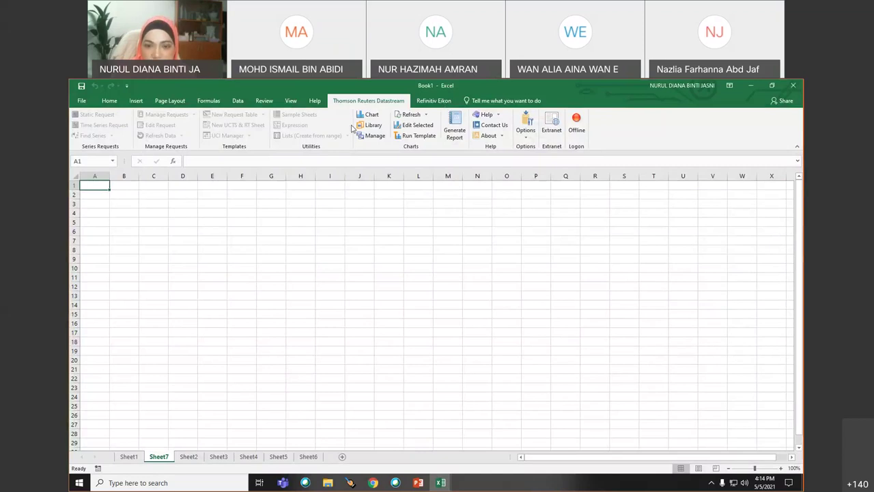
pyautogui.click(457, 275)
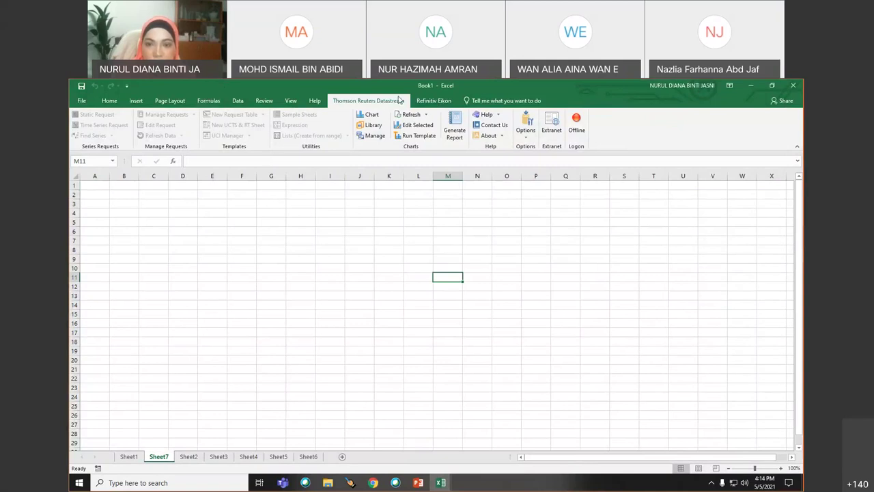
pyautogui.click(434, 101)
pyautogui.click(447, 115)
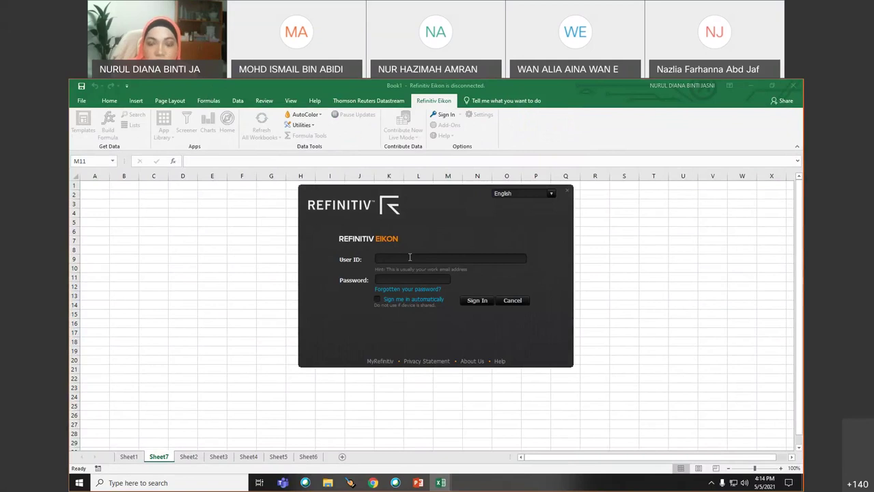
pyautogui.click(513, 304)
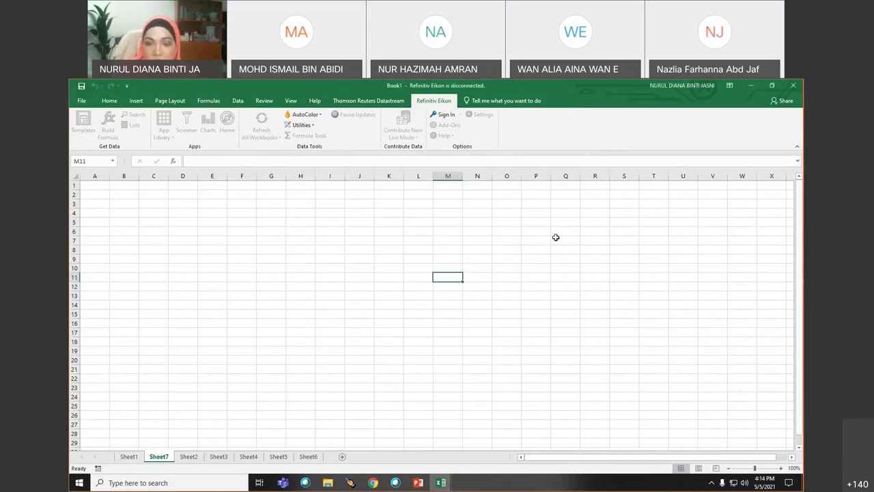
# - Search Eikon for 'exchange rate', pick FX Guides, and refine with 'malaysia'
pyautogui.click(373, 483)
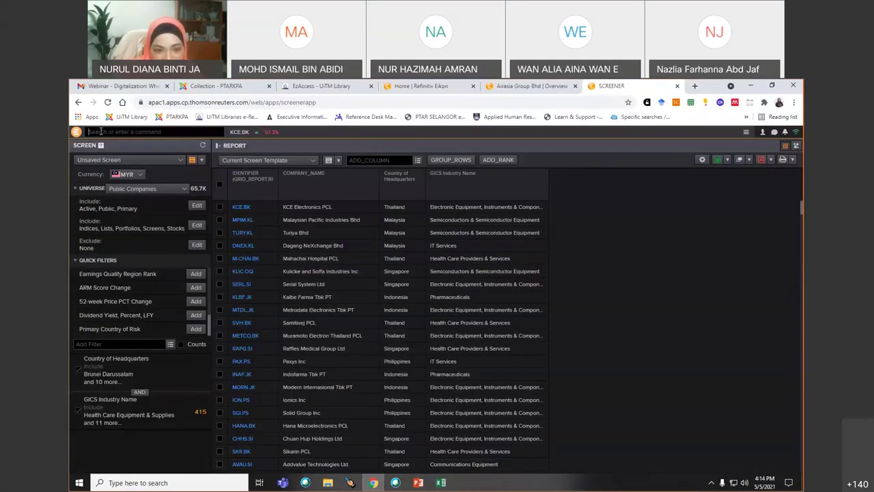
pyautogui.write('exch')
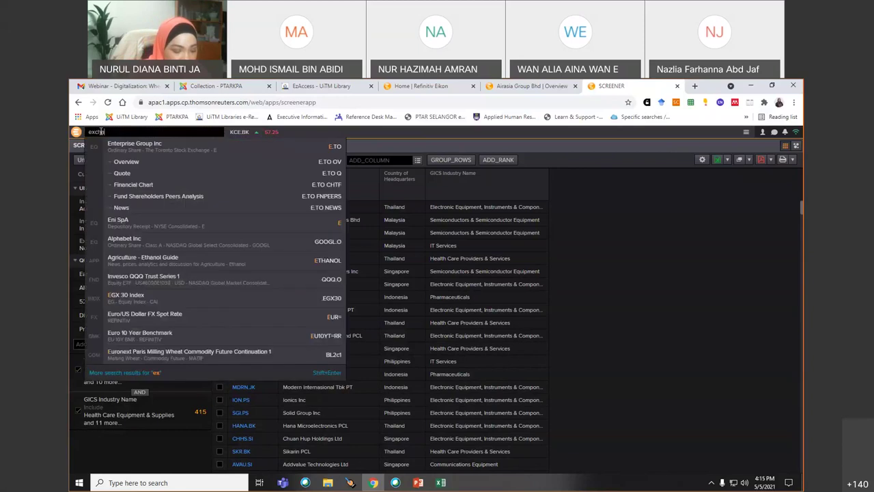
pyautogui.write('ange rate')
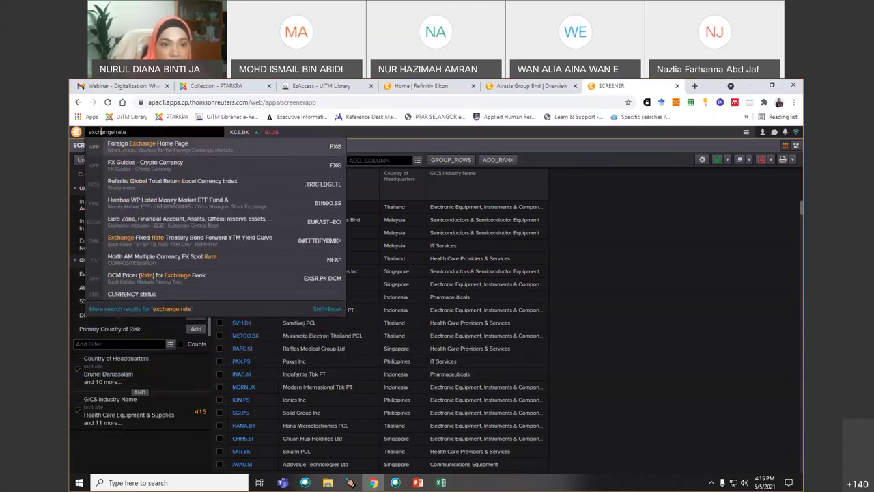
pyautogui.click(130, 170)
pyautogui.write('malaysia')
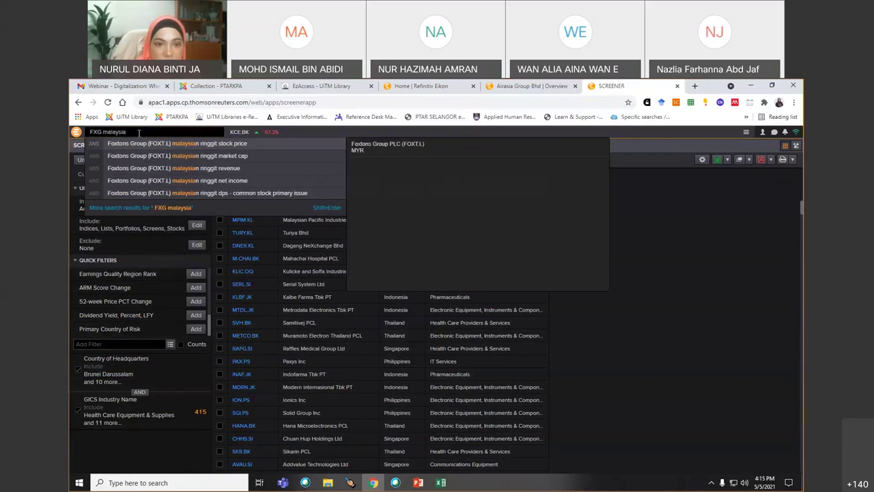
# - Go to the Eikon home page and replace the search text with 'FX'
pyautogui.click(77, 132)
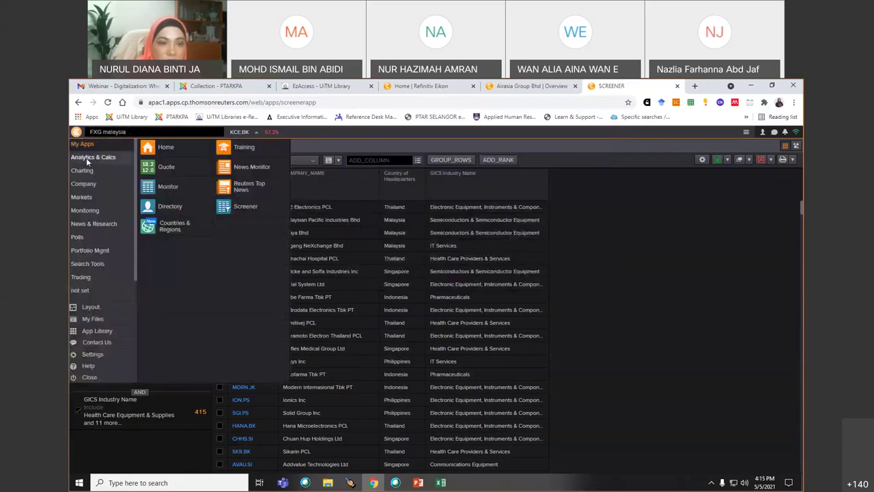
pyautogui.click(145, 147)
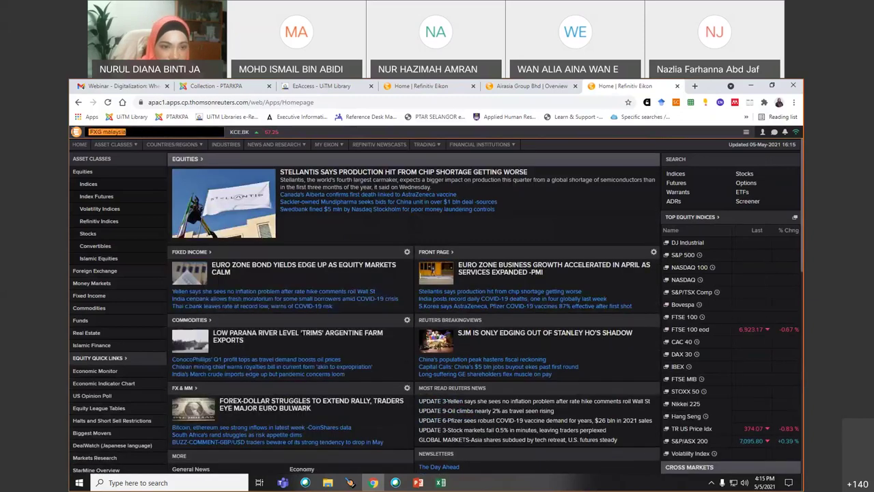
pyautogui.write('exchange')
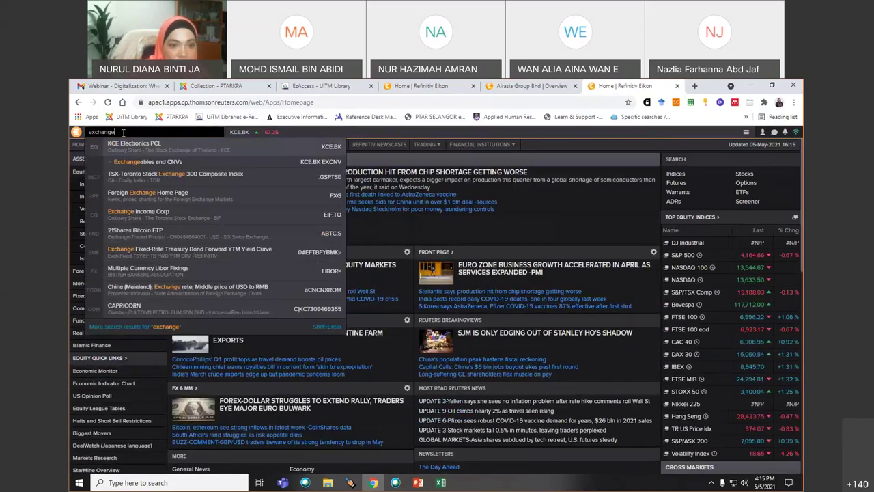
pyautogui.write(' rate')
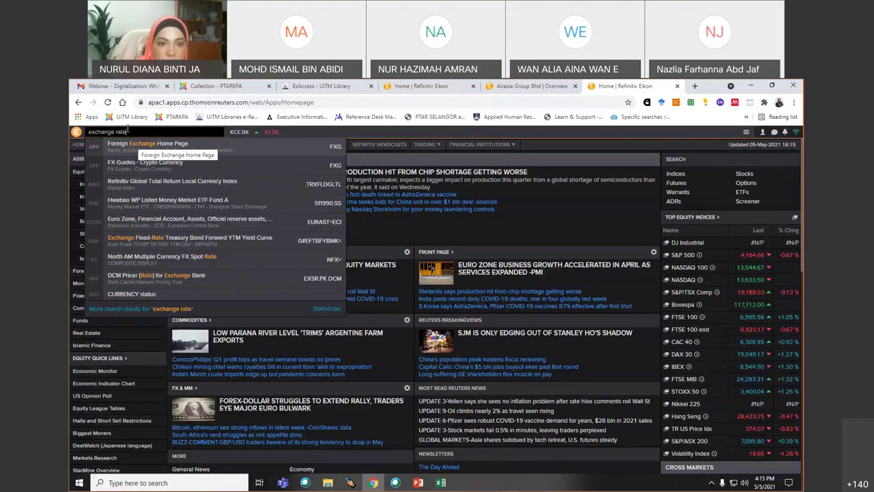
pyautogui.tripleClick(140, 132)
pyautogui.write('F')
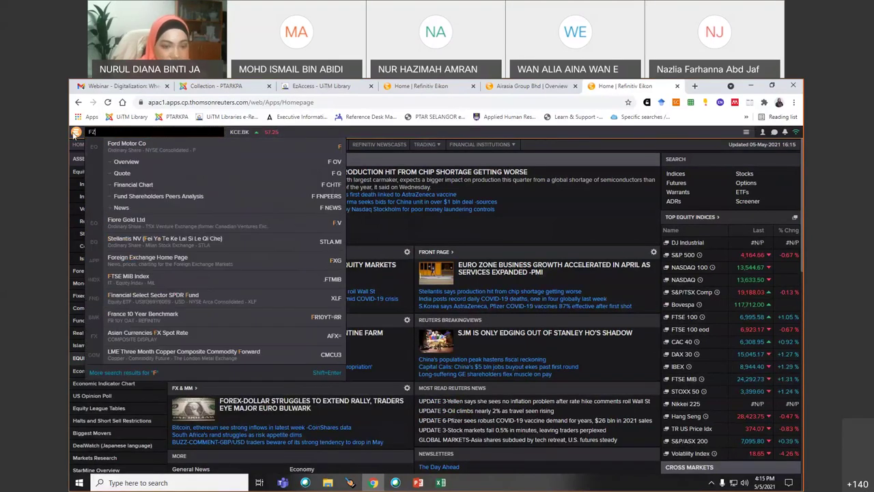
pyautogui.write('X')
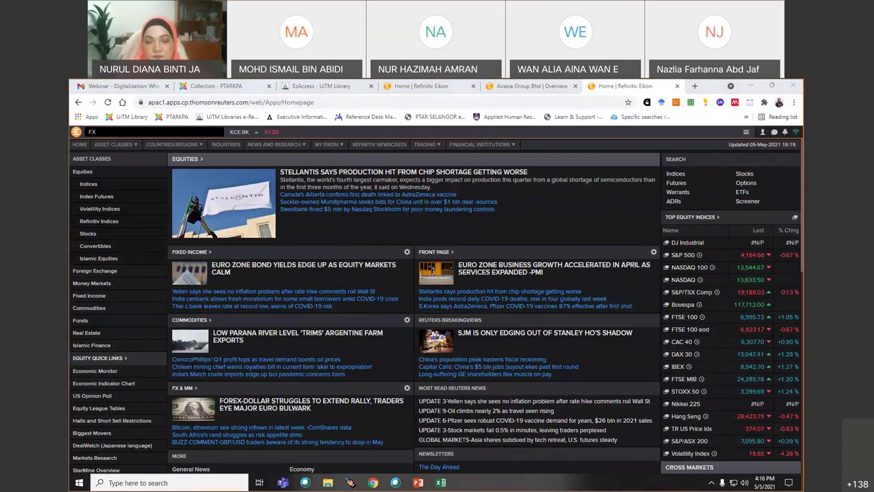
pyautogui.moveTo(394, 482)
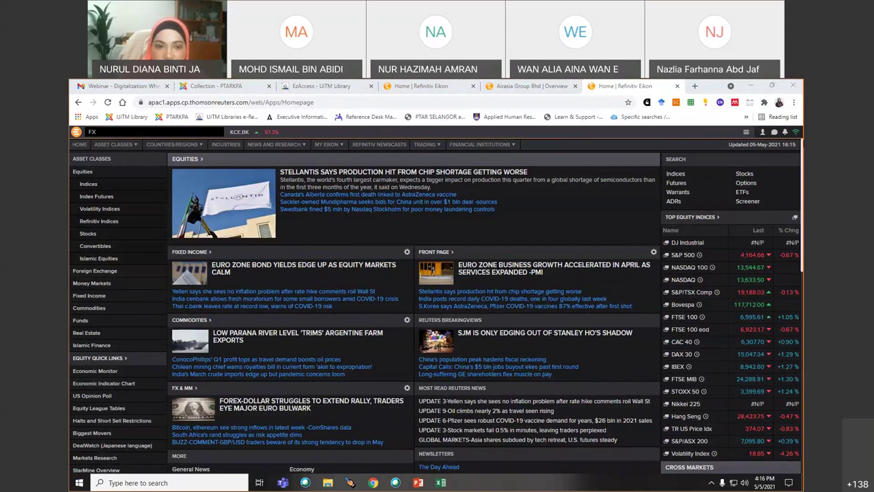
pyautogui.click(75, 133)
# - Sign out of Eikon web and minimize the browser and both workbooks
pyautogui.click(88, 377)
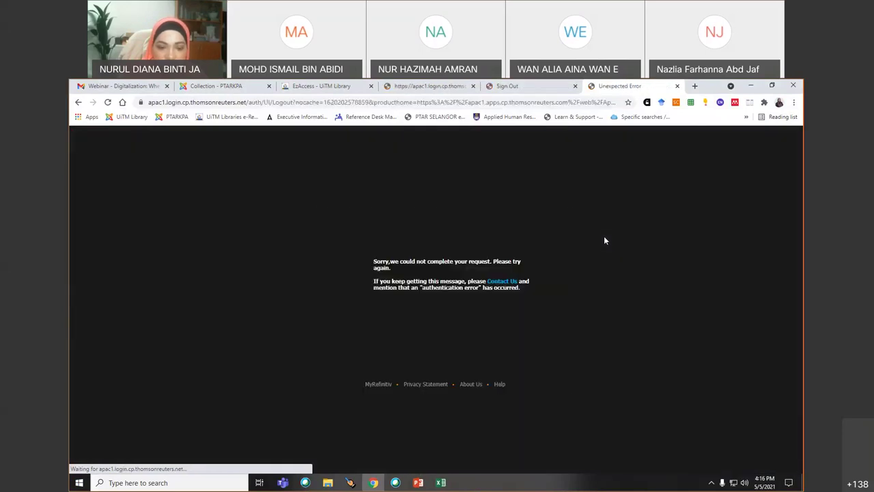
pyautogui.click(751, 87)
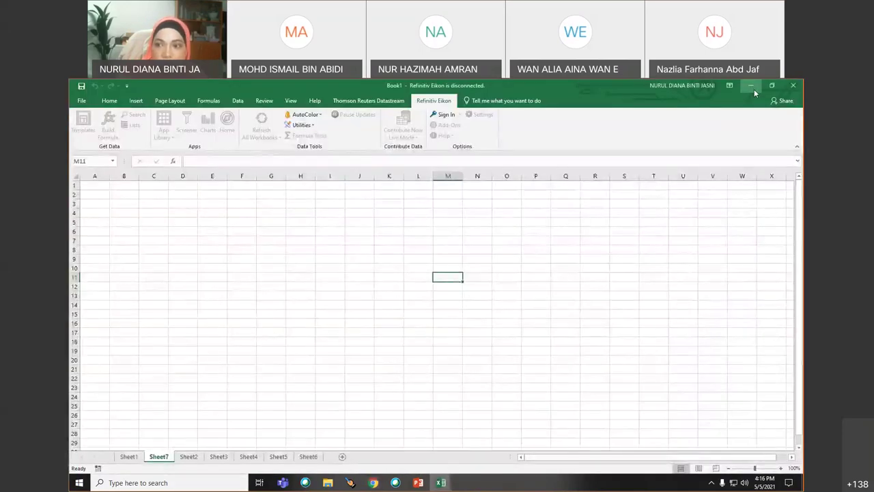
pyautogui.click(750, 87)
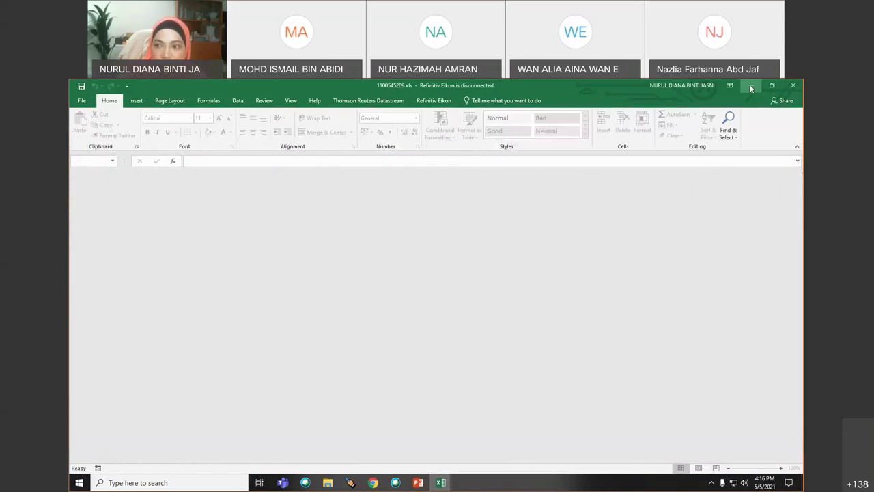
pyautogui.click(751, 87)
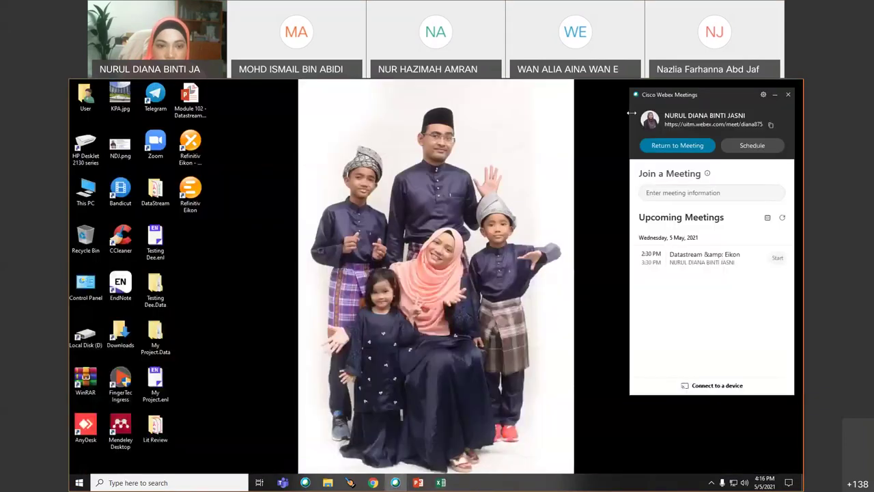
# - Launch Eikon desktop and enter the user's work e-mail and account password
pyautogui.doubleClick(191, 194)
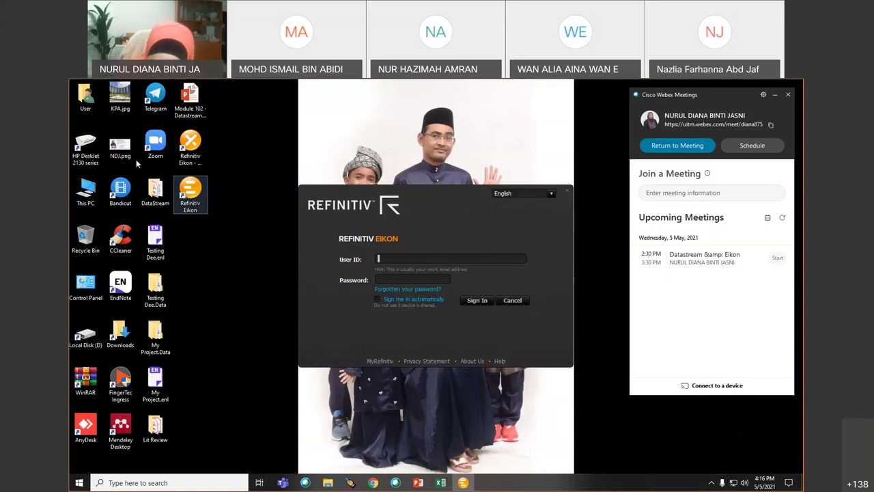
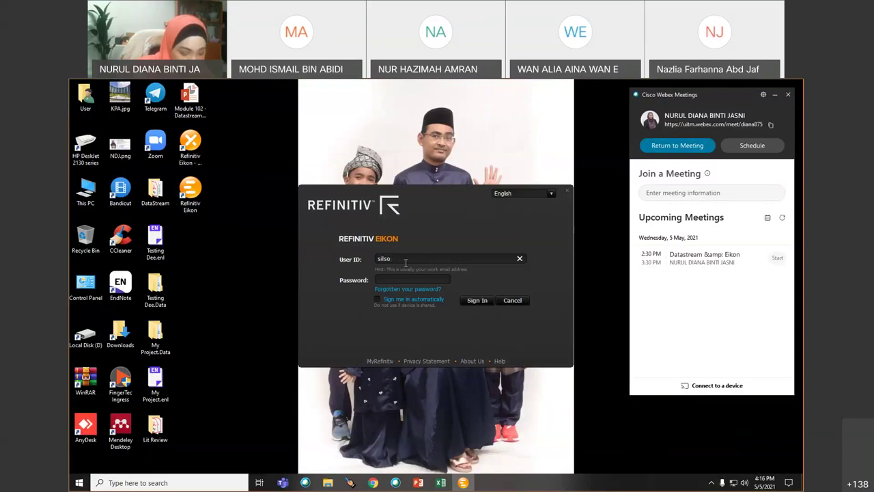
pyautogui.click(413, 277)
pyautogui.write('••••')
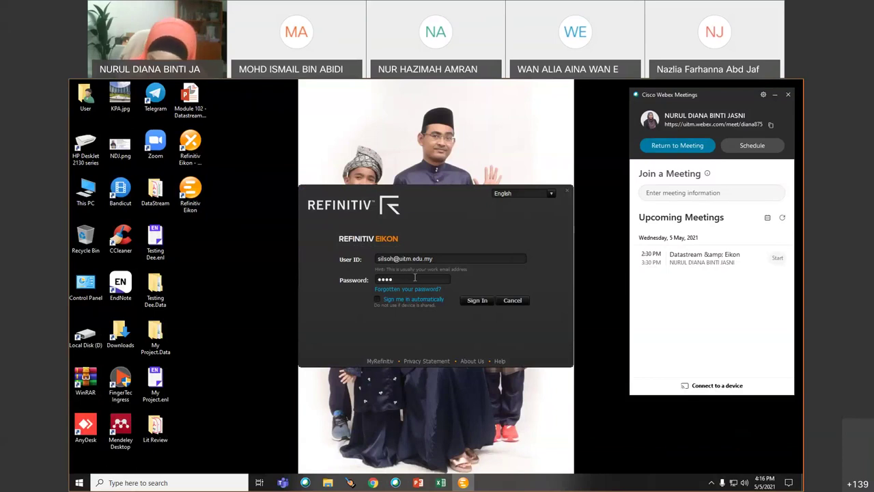
pyautogui.write('•••••')
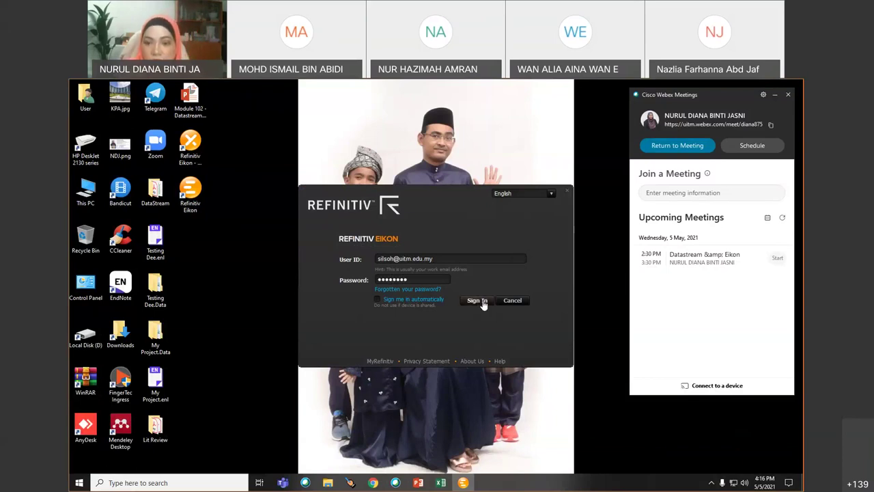
# - Submit the Eikon desktop sign-in and wait for the toolbar to load
pyautogui.click(477, 300)
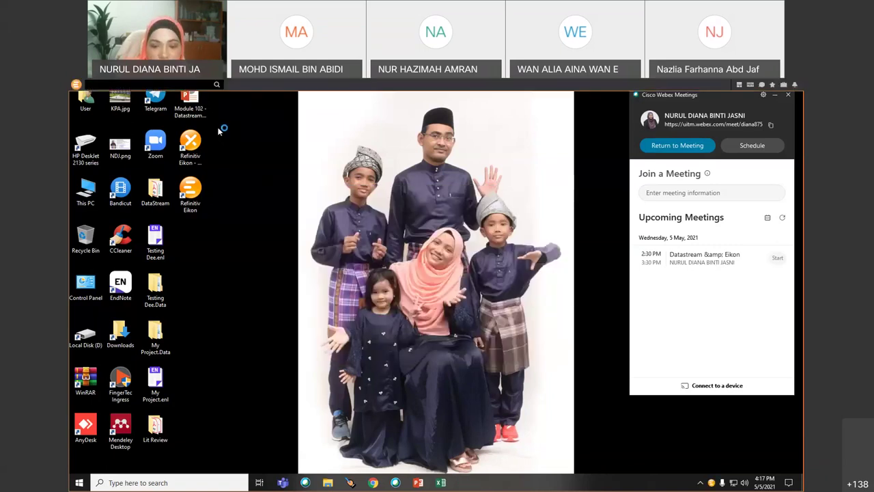
pyautogui.moveTo(442, 482)
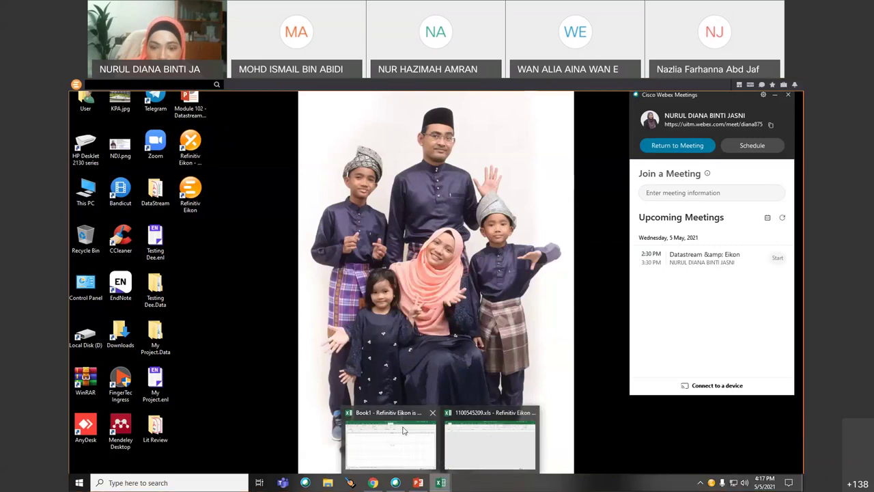
# - Bring Book1 forward and sign the Excel Eikon add-in in until it's online
pyautogui.click(398, 434)
pyautogui.click(446, 116)
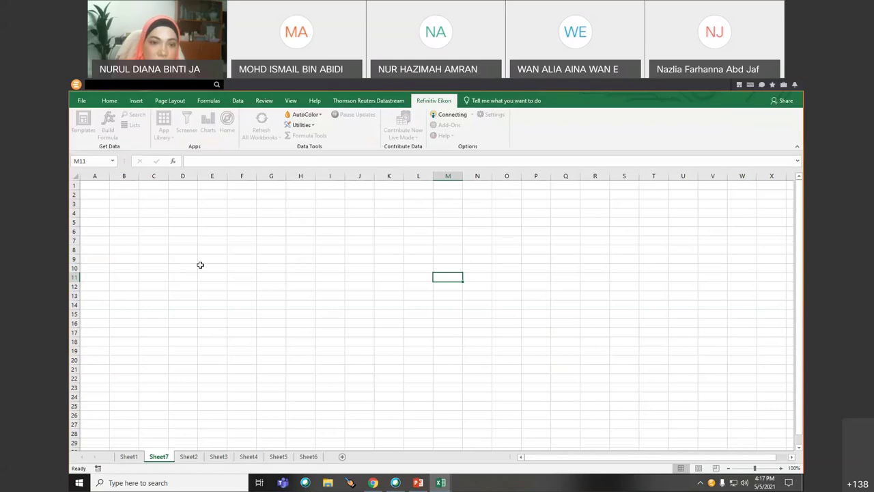
pyautogui.click(100, 87)
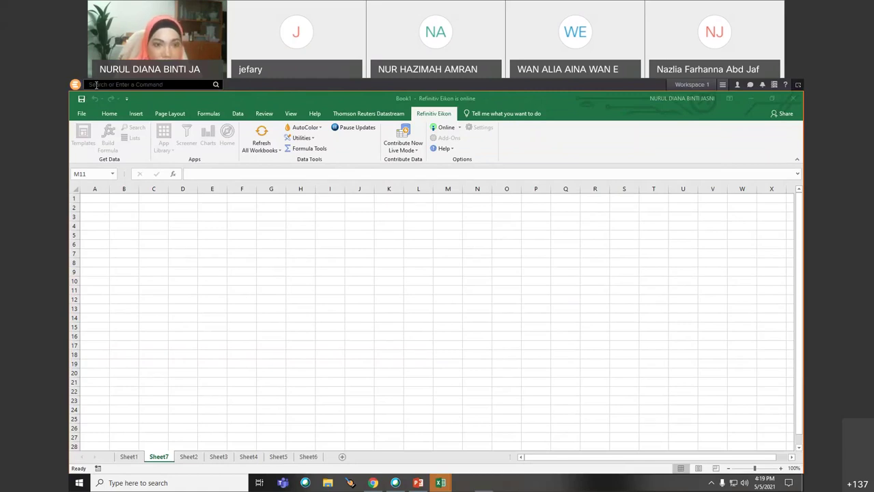
# - Search Eikon for 'FX' and open the Foreign Exchange Home Page (FXG)
pyautogui.click(96, 85)
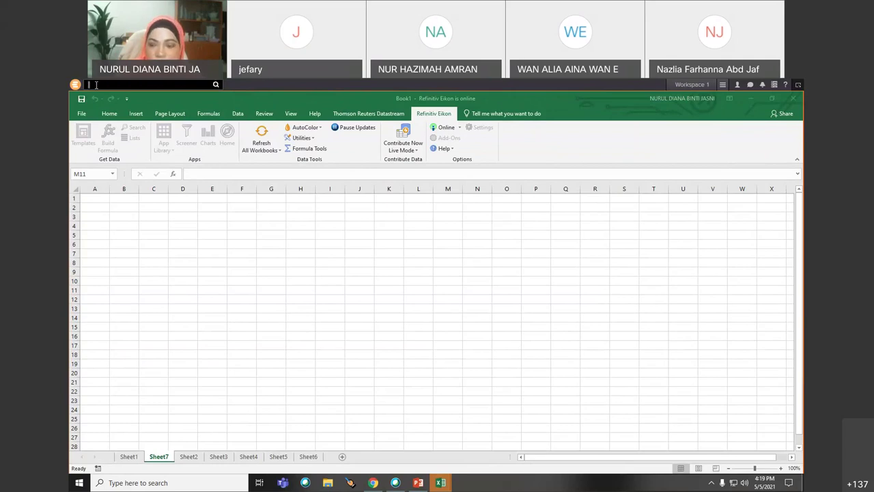
pyautogui.write('FX')
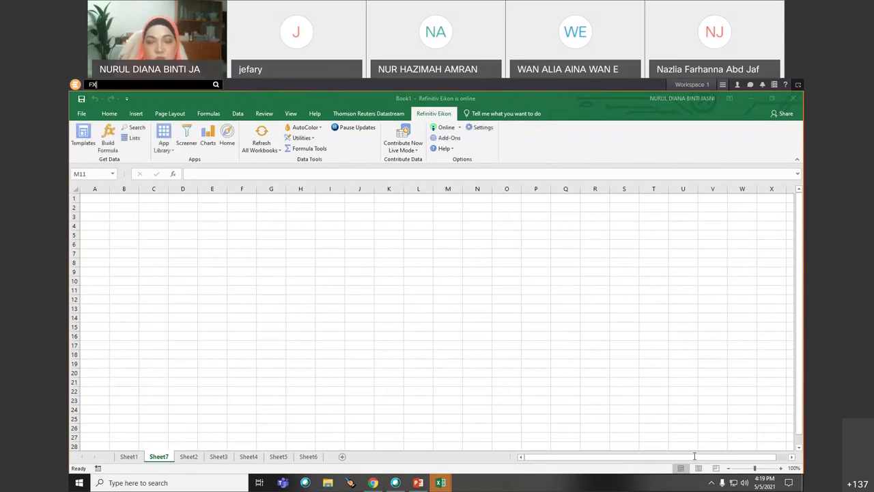
pyautogui.click(108, 85)
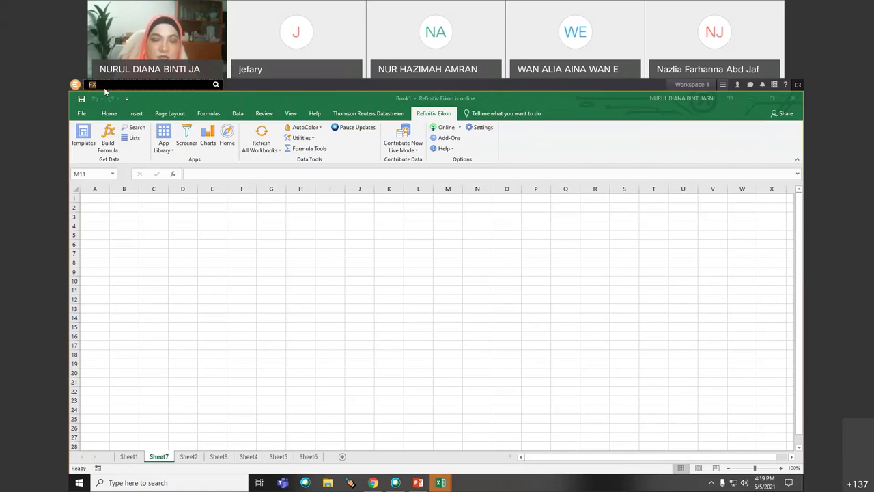
pyautogui.write('FX')
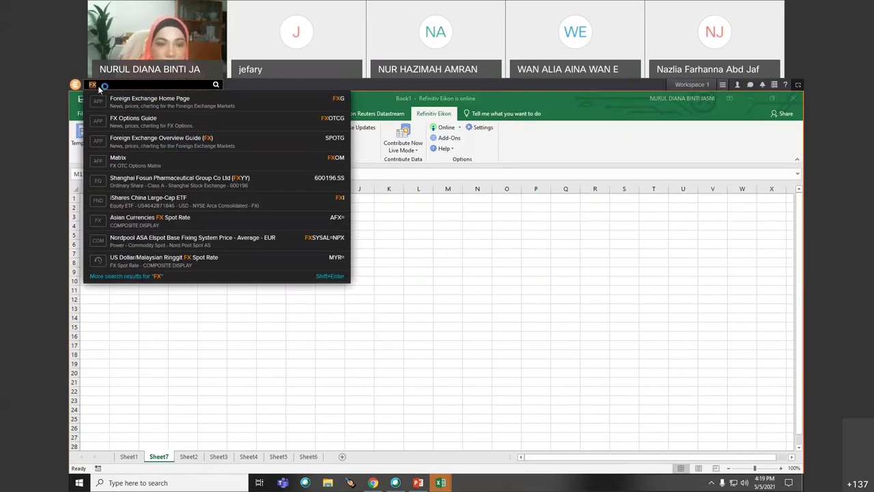
pyautogui.click(138, 100)
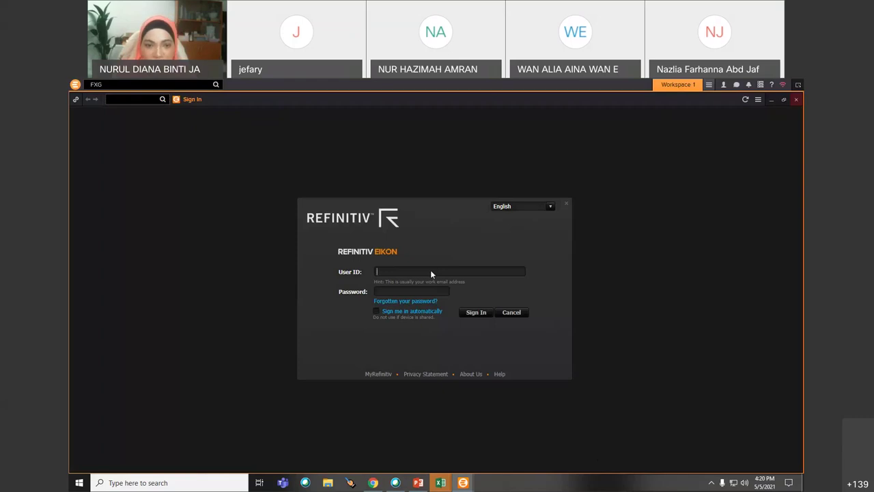
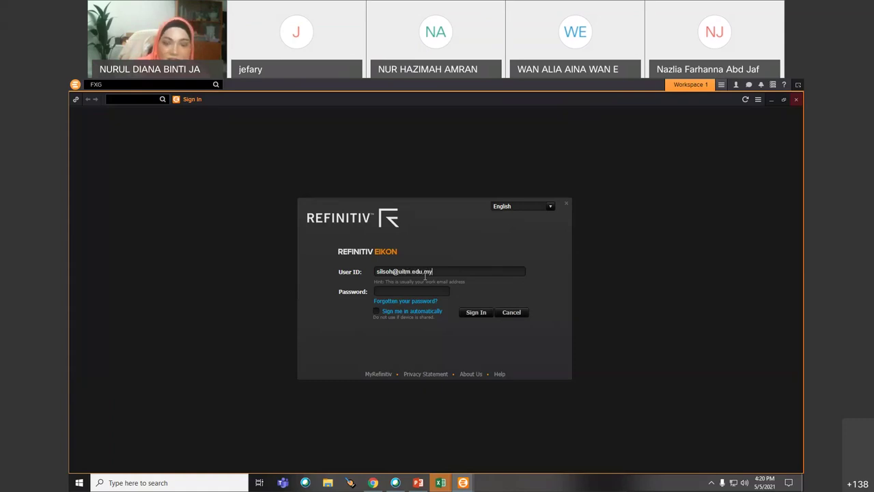
# - Submit the user's e-mail and password, then restore the sign-in window smaller
pyautogui.click(421, 294)
pyautogui.write('••••')
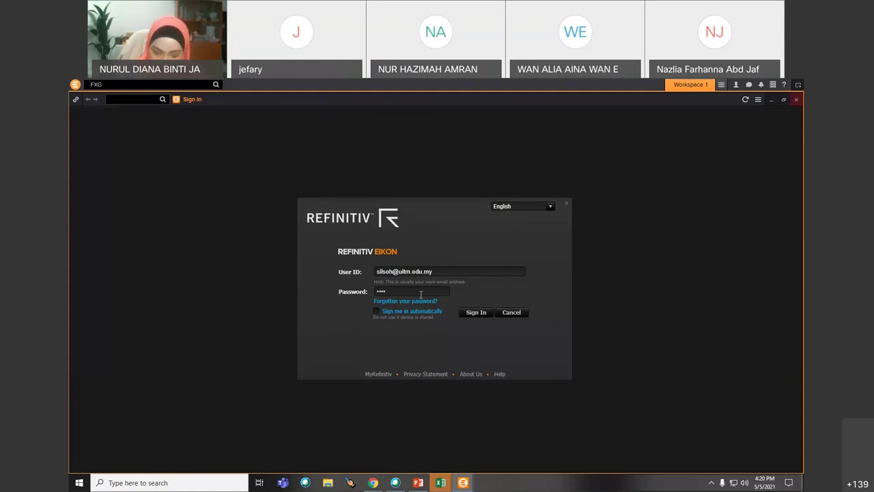
pyautogui.click(475, 312)
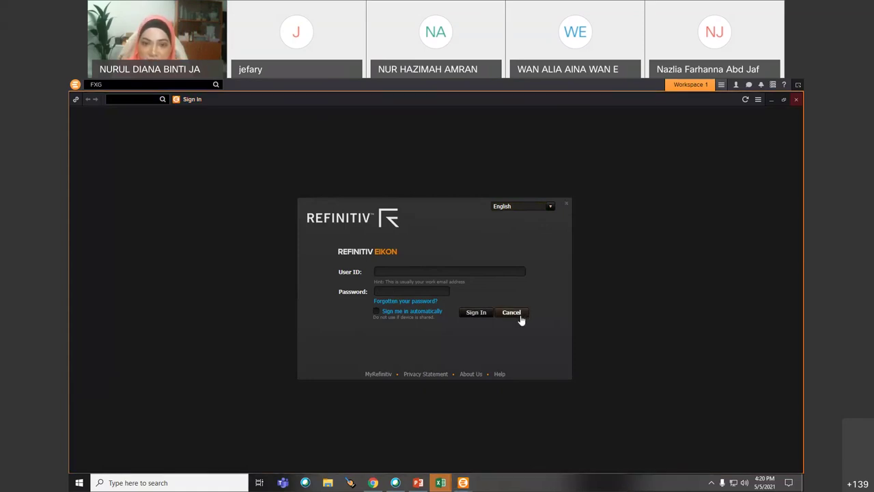
pyautogui.click(567, 205)
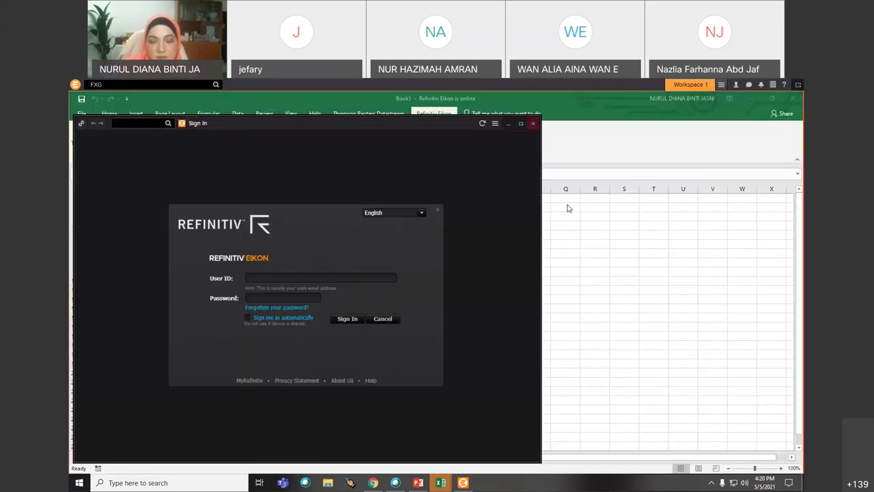
# - Close the Eikon sign-in window, try the ribbon Search, and dismiss its sign-in prompt
pyautogui.click(384, 319)
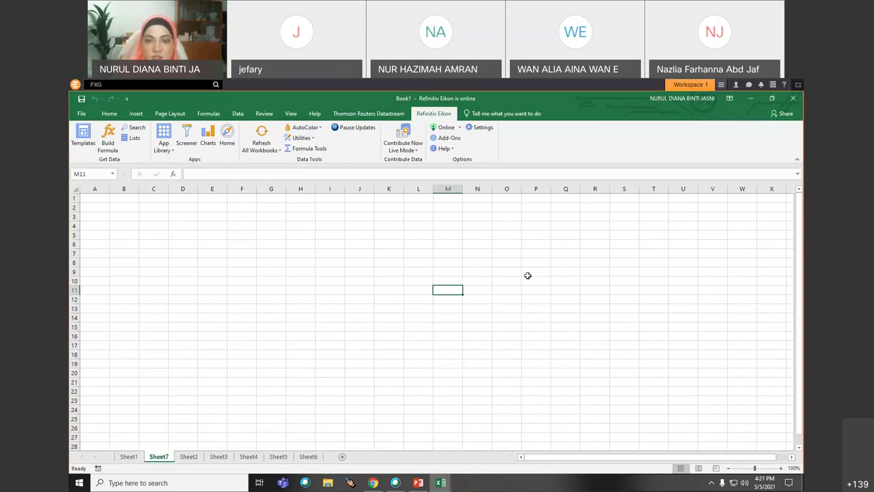
pyautogui.click(166, 236)
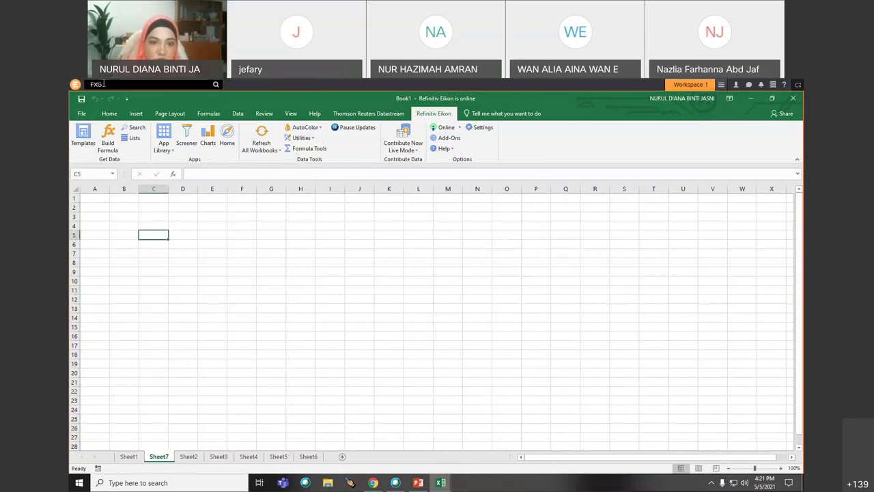
pyautogui.click(163, 263)
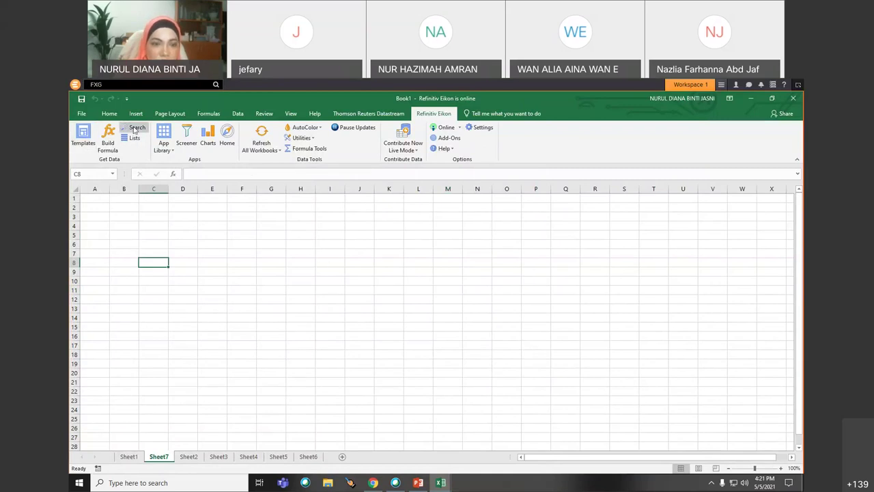
pyautogui.click(131, 134)
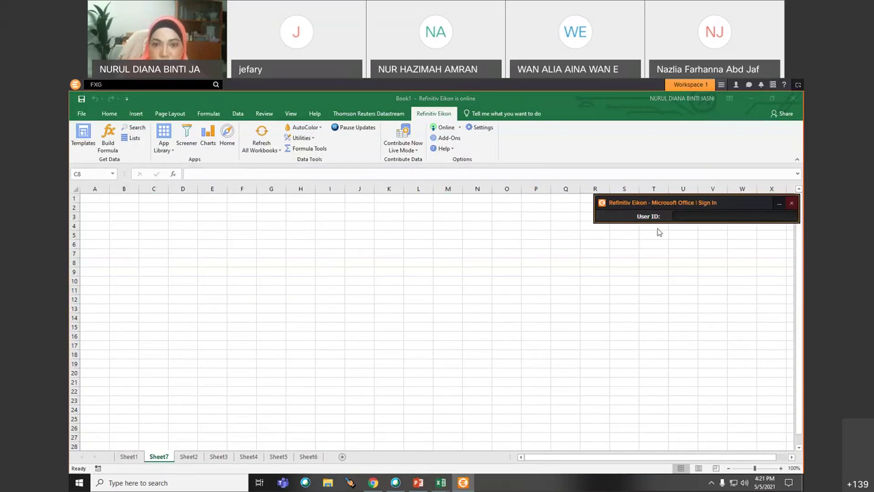
pyautogui.click(792, 203)
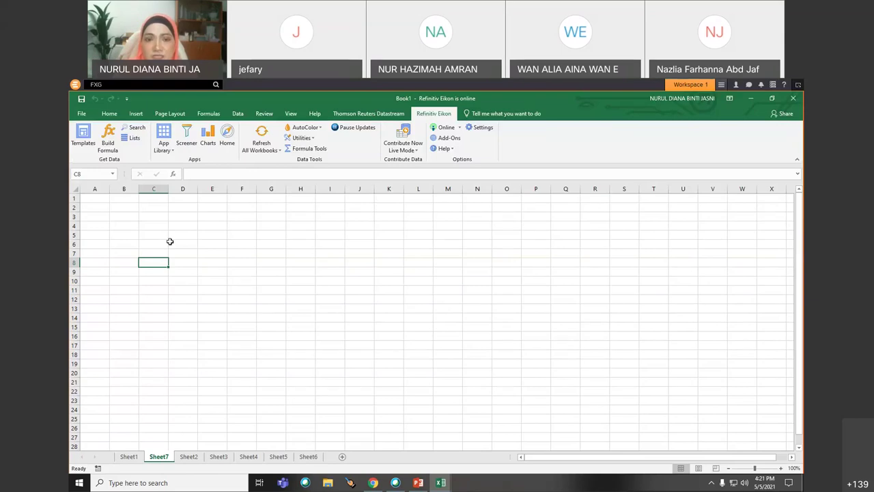
pyautogui.click(151, 239)
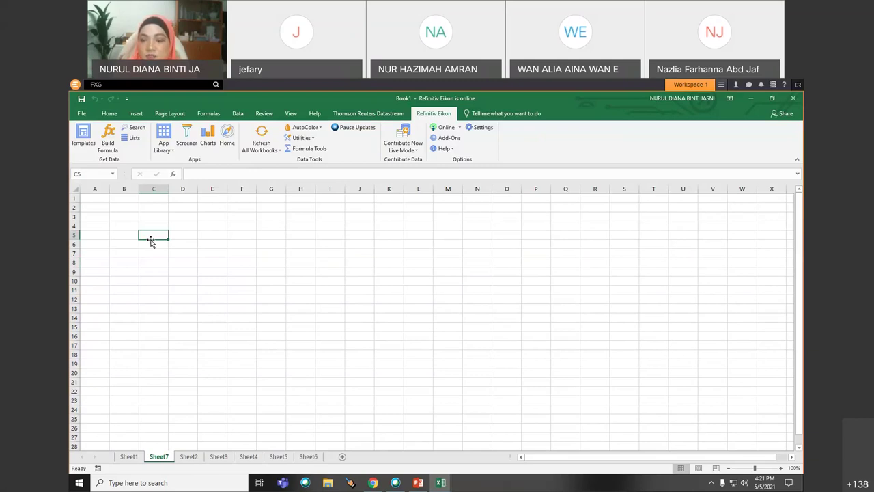
pyautogui.click(802, 429)
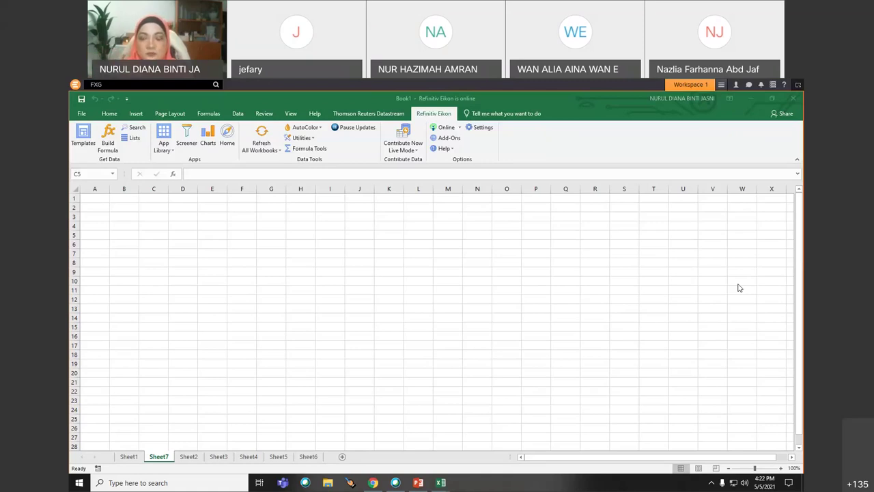
# - Search 'MYR' in the Eikon toolbar and open the US Dollar/Malaysian Ringgit spot quote
pyautogui.click(75, 85)
pyautogui.click(76, 85)
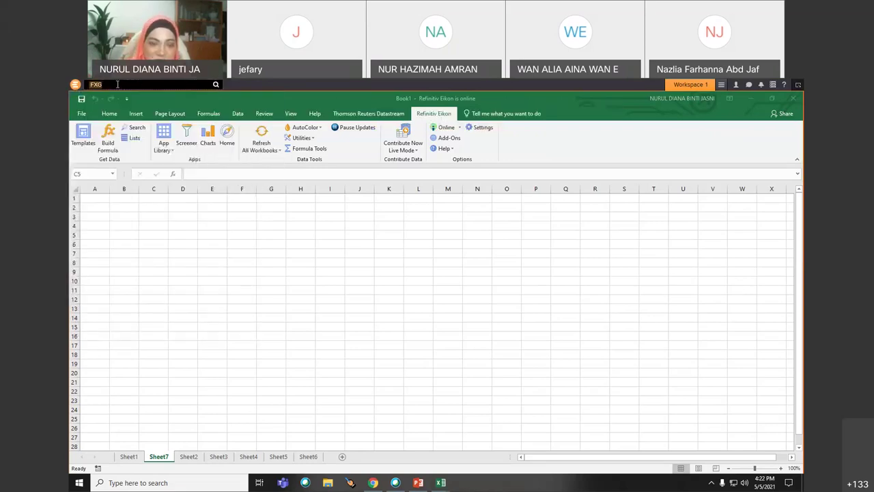
pyautogui.write('currency')
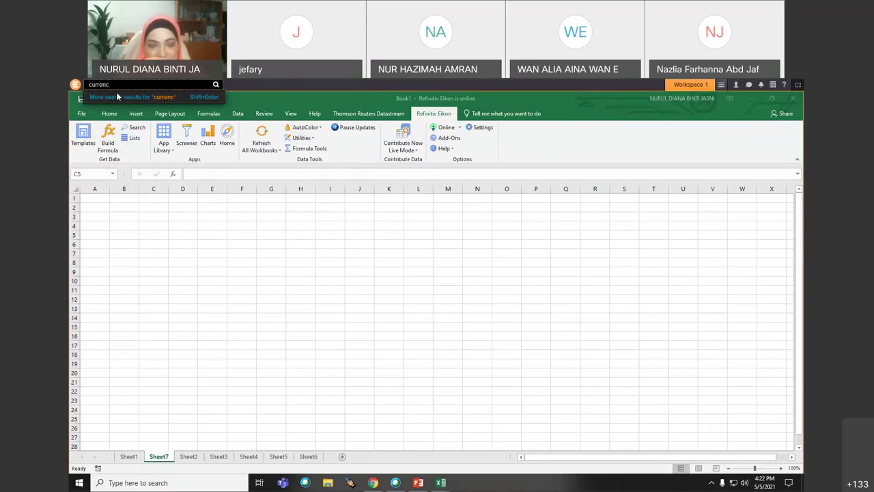
pyautogui.press('BackSpace')
pyautogui.press('BackSpace')
pyautogui.press('BackSpace')
pyautogui.press('BackSpace')
pyautogui.press('BackSpace')
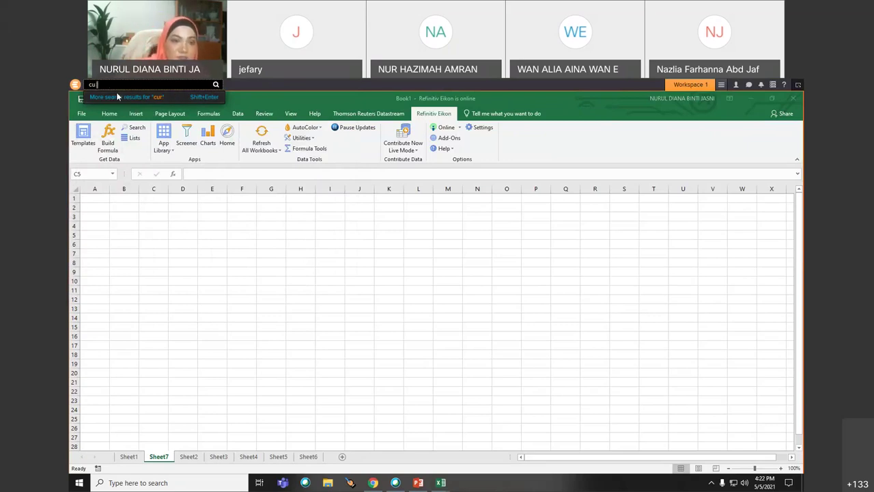
pyautogui.press('BackSpace')
pyautogui.press('BackSpace')
pyautogui.write('RM')
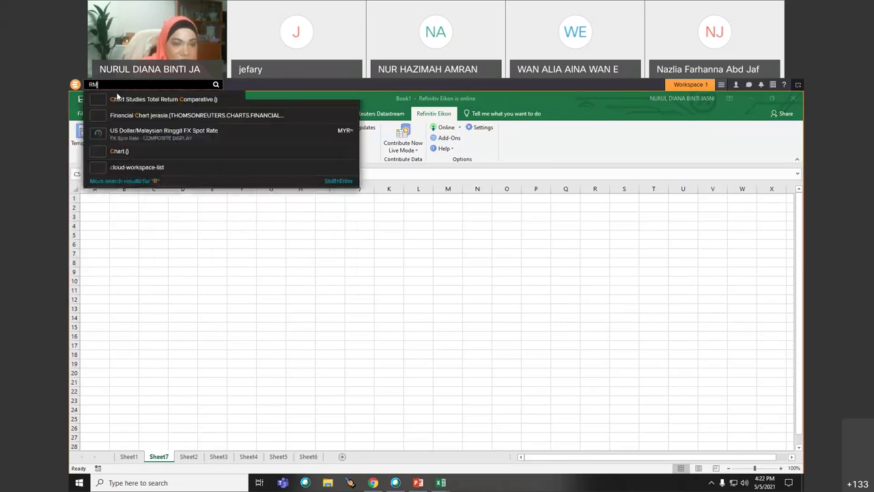
pyautogui.press('BackSpace')
pyautogui.press('BackSpace')
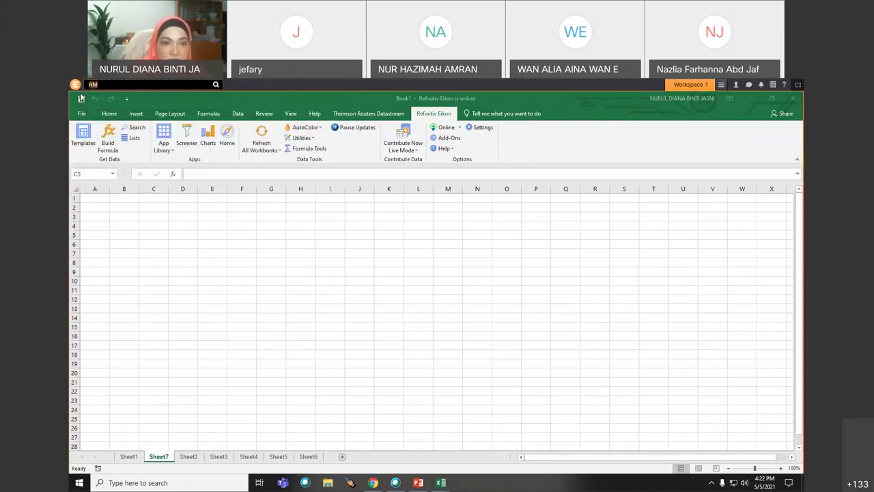
pyautogui.write('MYR')
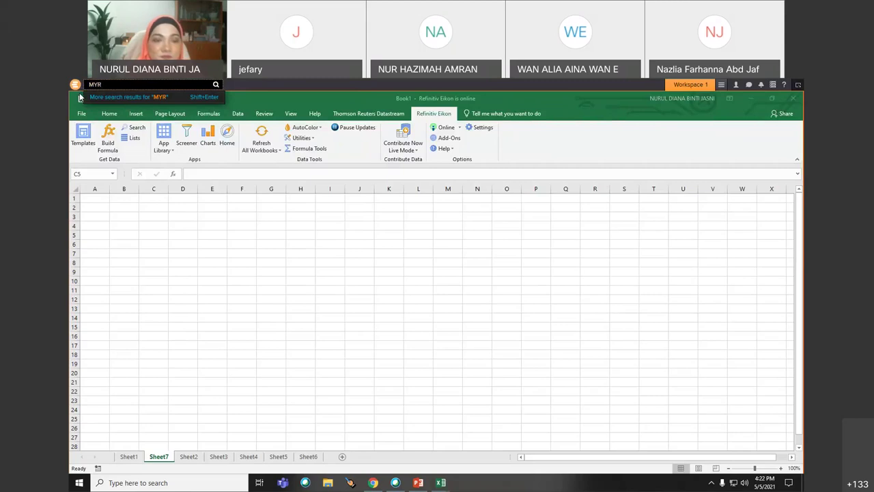
pyautogui.click(177, 102)
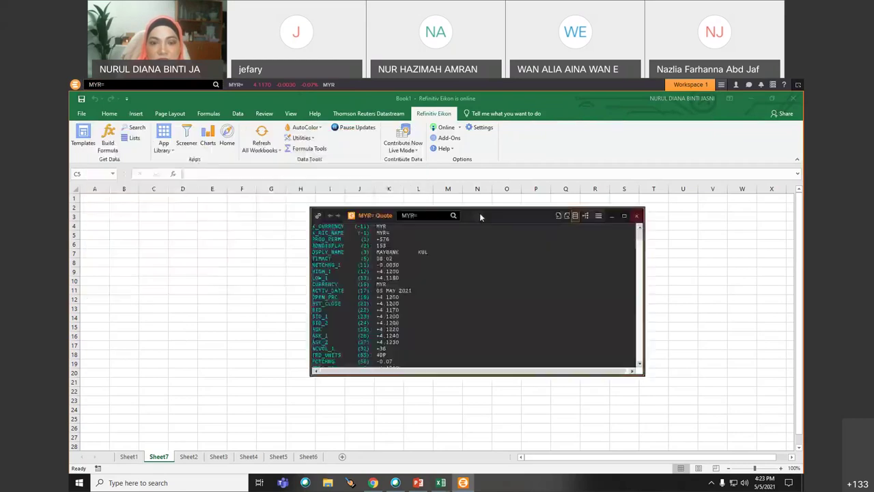
# - Close the MYR= quote window to reveal blank Sheet7, and lower the speaker volume to about 47
pyautogui.moveTo(522, 216); pyautogui.dragTo(394, 217)
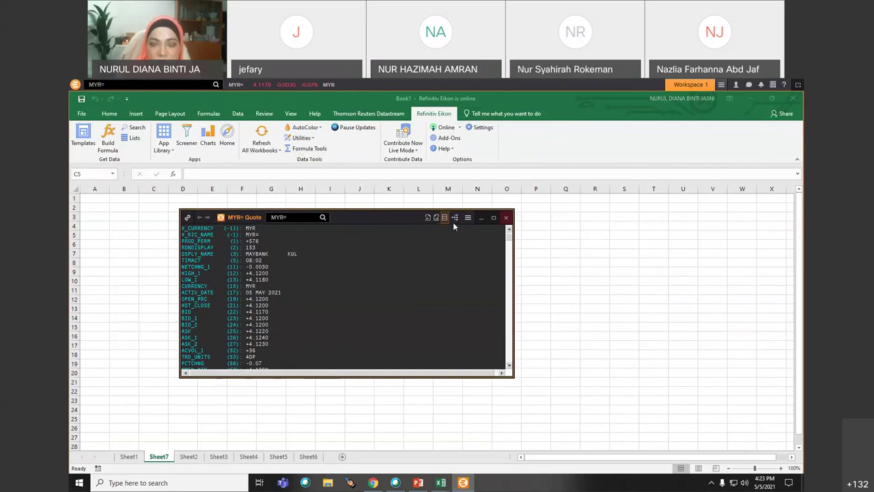
pyautogui.click(507, 218)
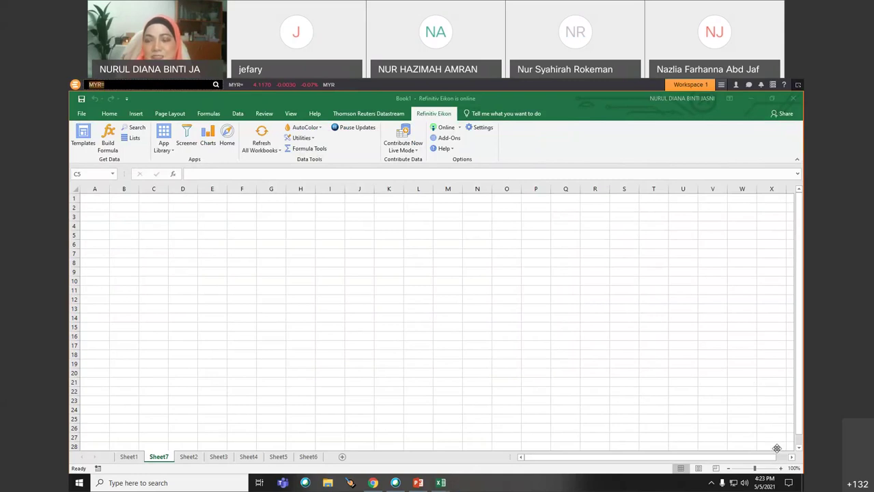
pyautogui.click(744, 481)
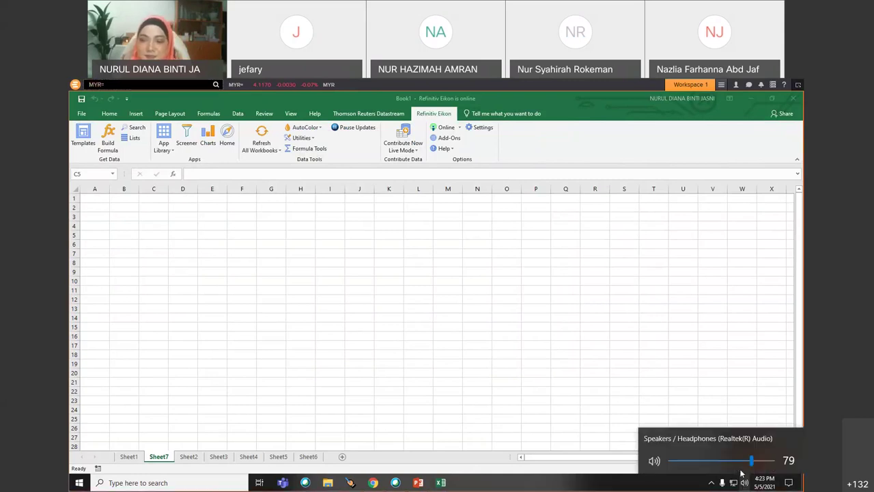
pyautogui.moveTo(751, 461); pyautogui.dragTo(720, 462)
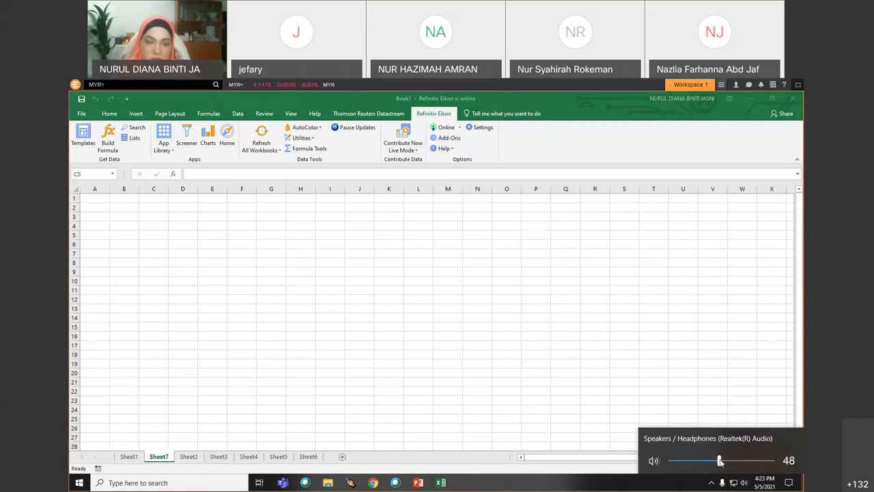
pyautogui.click(198, 284)
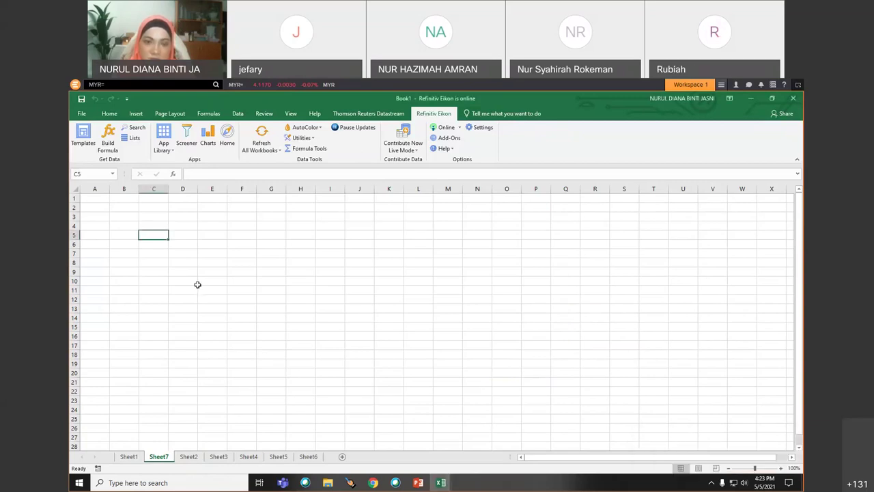
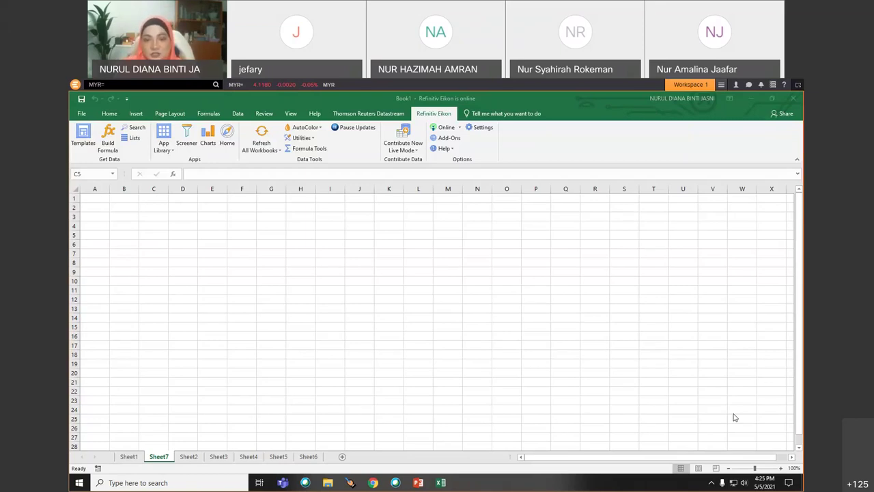
# - Replace the MYR= query in the Eikon search bar with 'currency' to show its suggestions
pyautogui.click(114, 85)
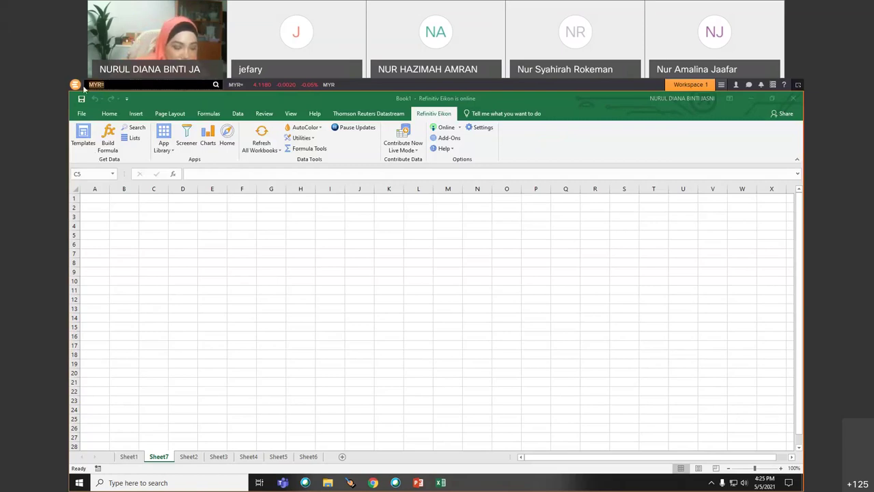
pyautogui.write('c')
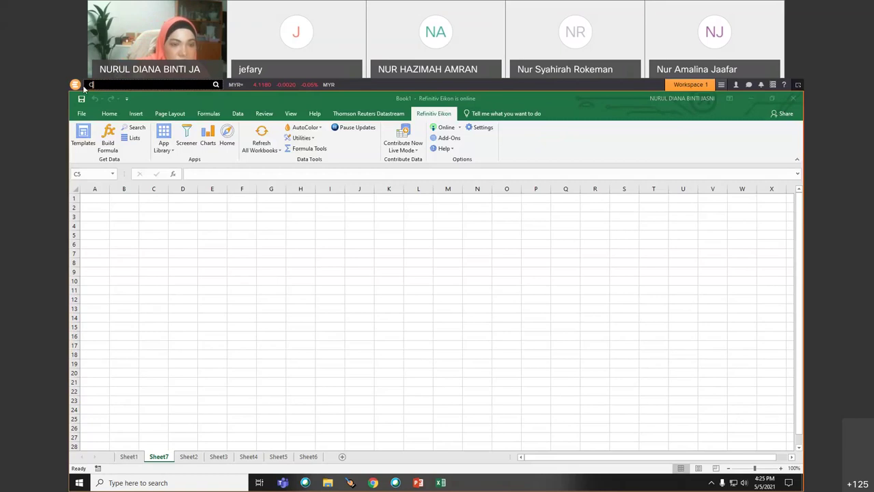
pyautogui.write('urre')
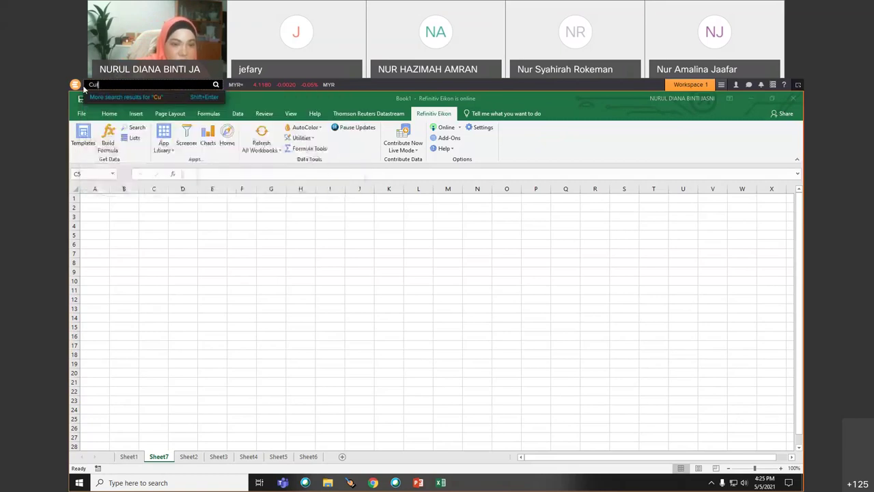
pyautogui.write('ncy')
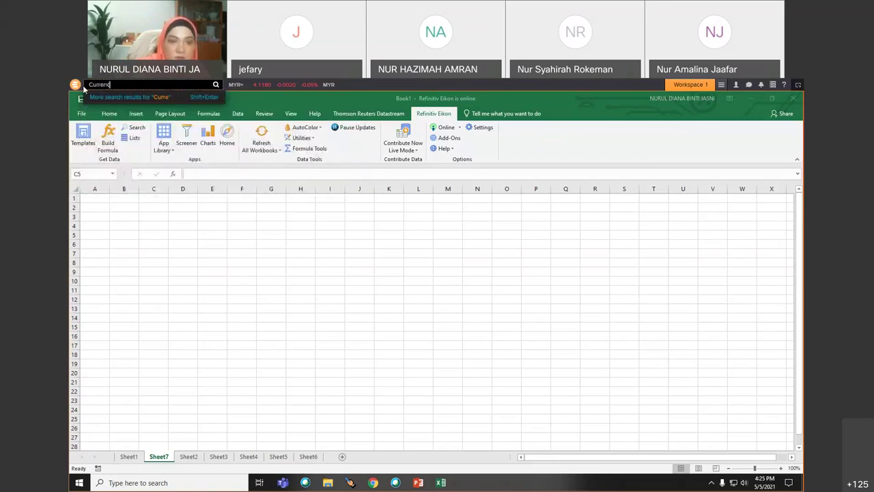